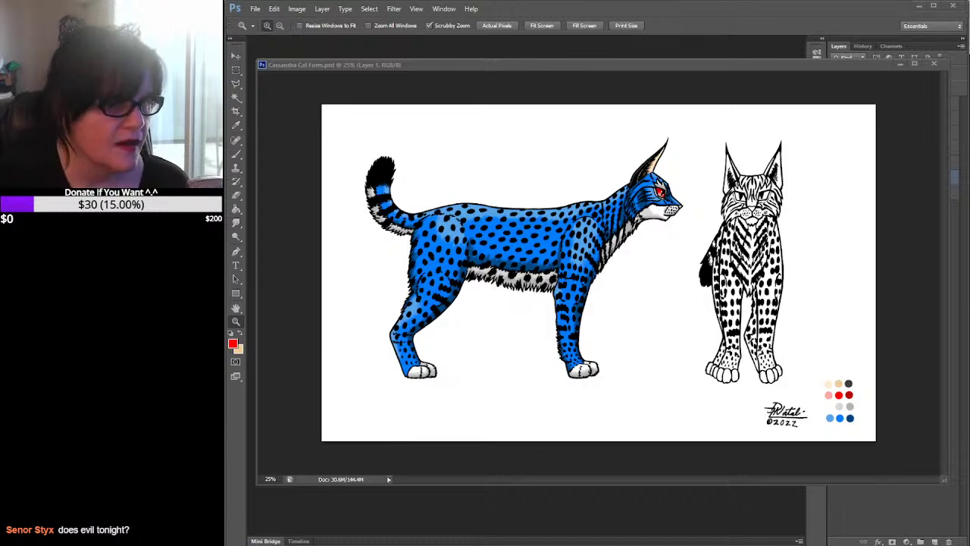
Switch to Winamp by moving its windows over the Photoshop canvas, and close the empty video window
{"action": "left_click_drag", "start_coordinate": [226, 151], "coordinate": [497, 137]}
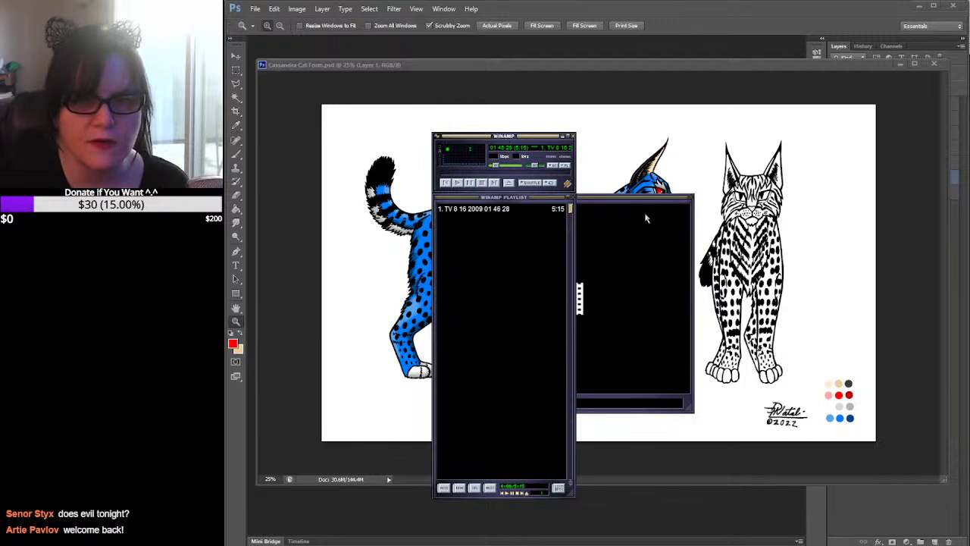
{"action": "left_click", "coordinate": [689, 197]}
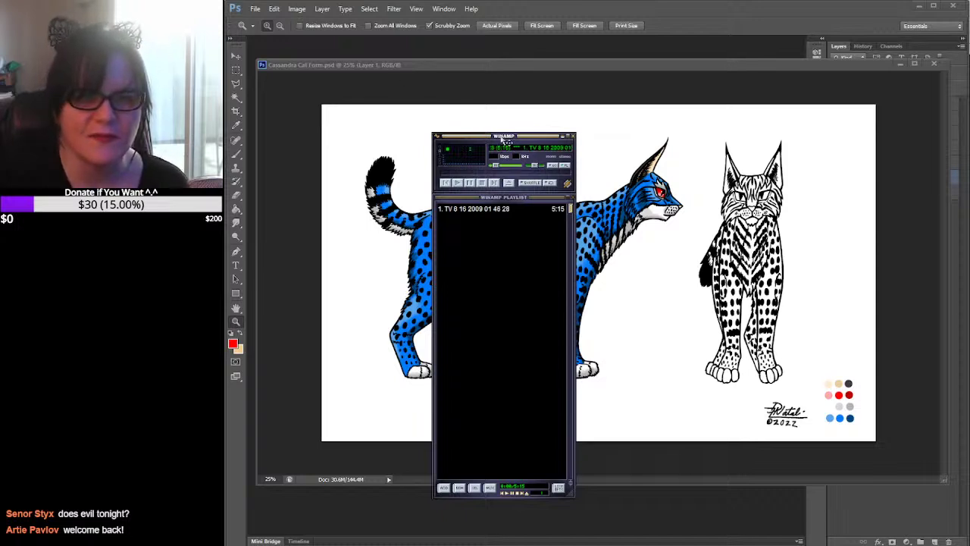
{"action": "left_click", "coordinate": [469, 210]}
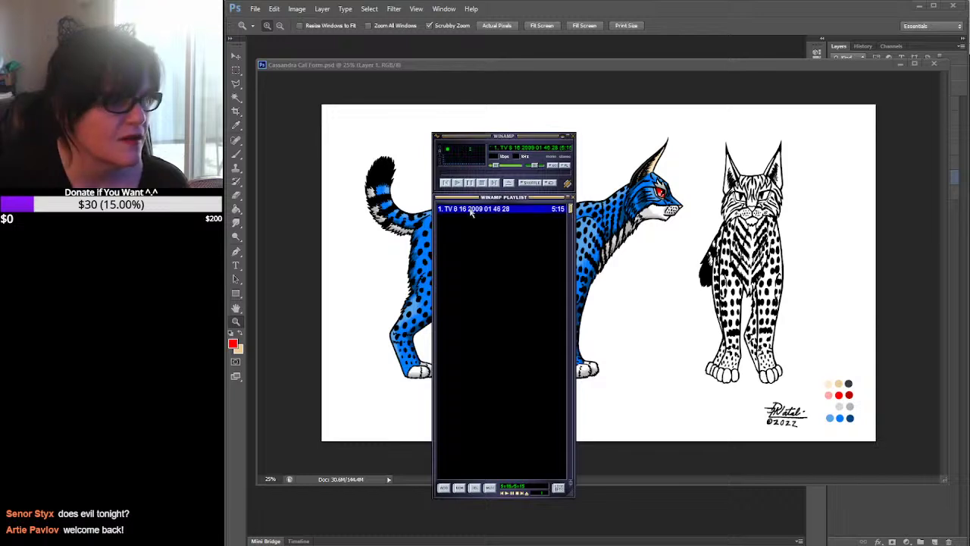
{"action": "double_click", "coordinate": [471, 209]}
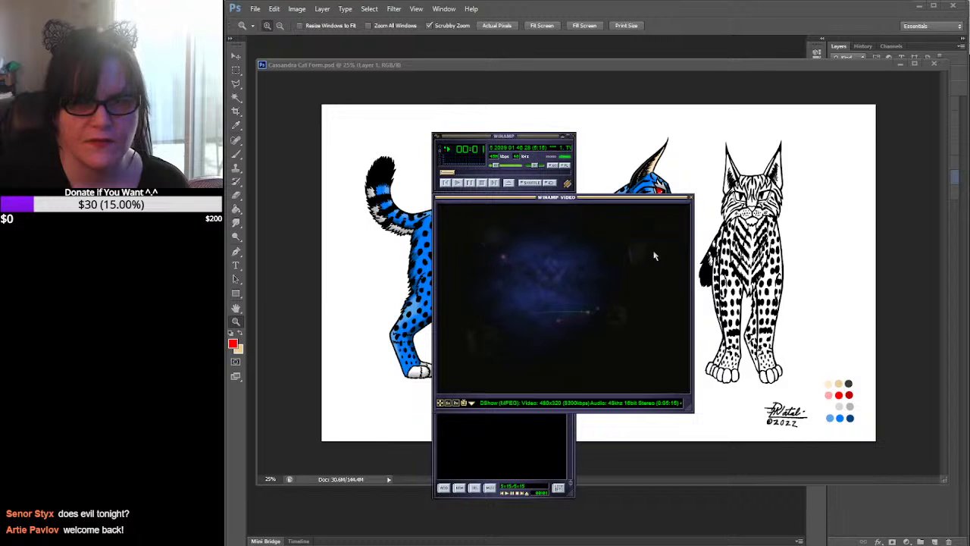
{"action": "left_click", "coordinate": [691, 200]}
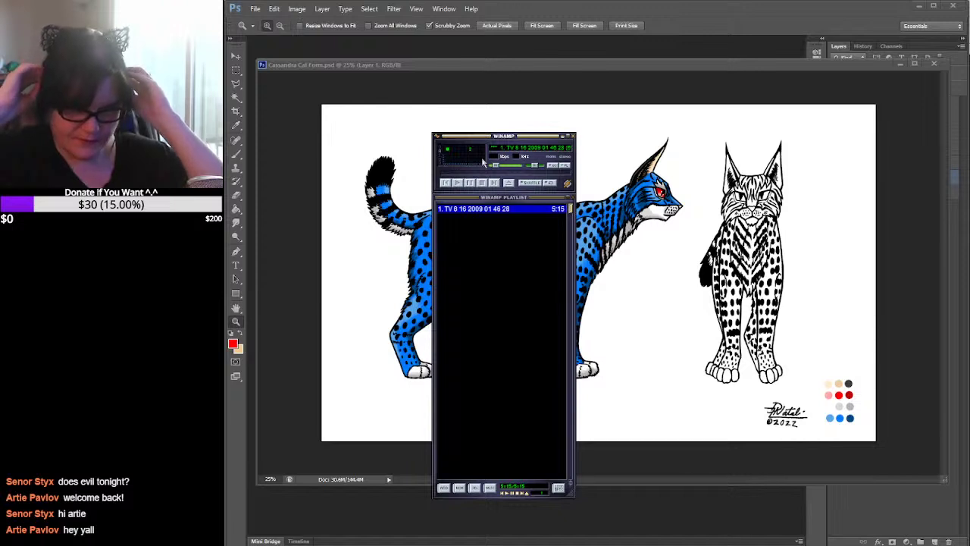
{"action": "right_click", "coordinate": [506, 216]}
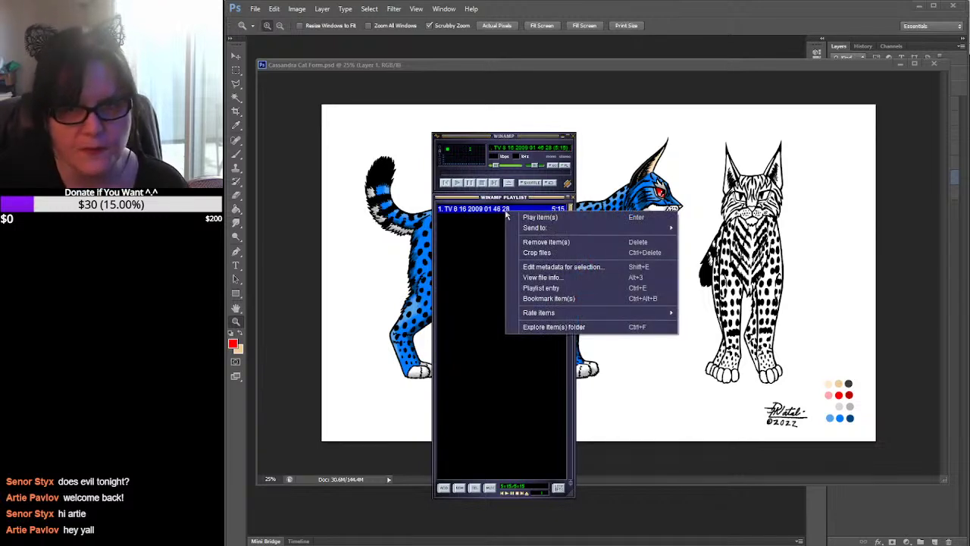
{"action": "left_click", "coordinate": [472, 215]}
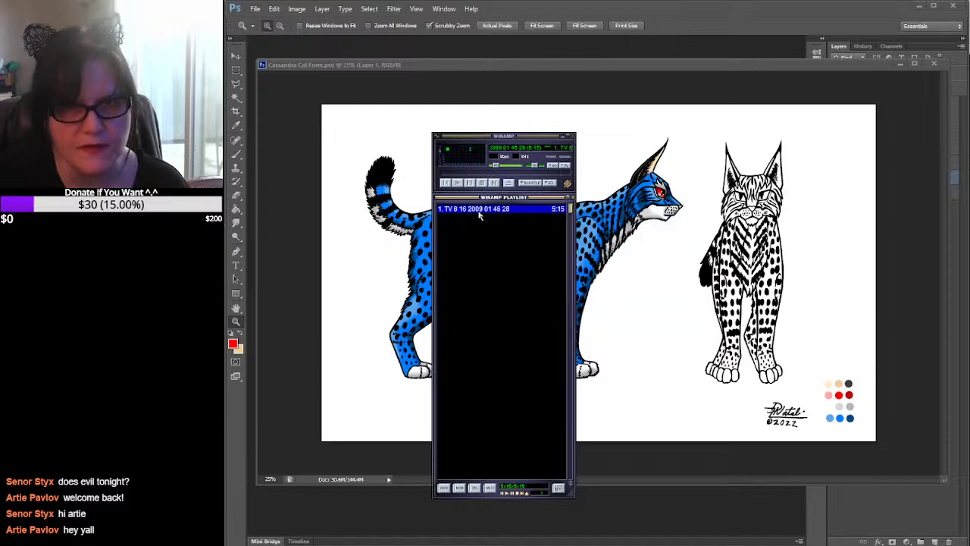
{"action": "key", "text": "Delete"}
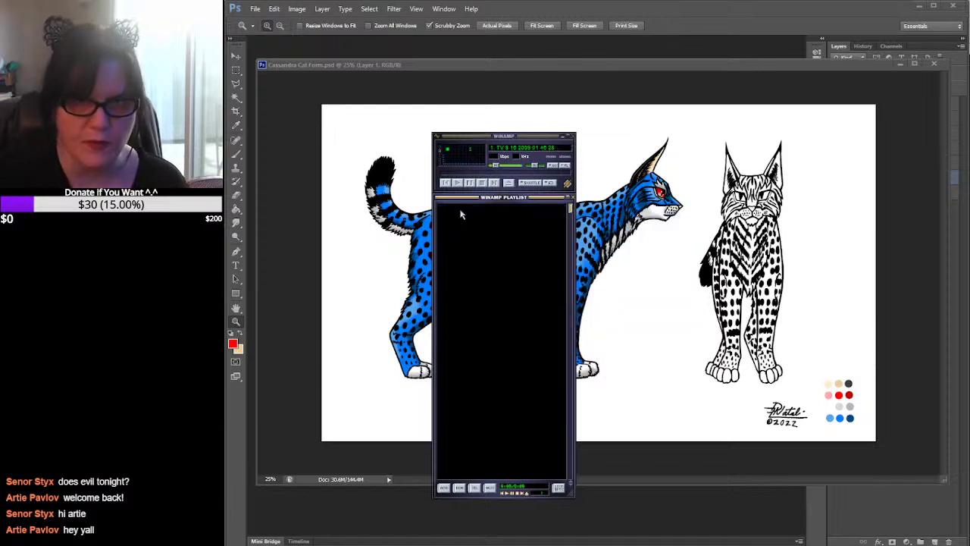
Add the album folder "VGM01- Bad News- Good Noose" from the desktop's Bandcamp folder to the playlist
{"action": "left_click", "coordinate": [443, 489]}
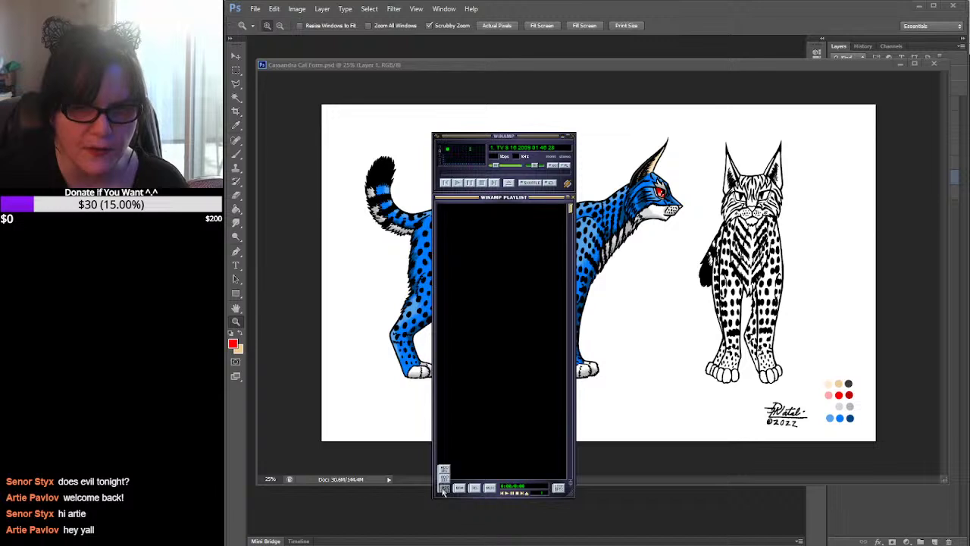
{"action": "left_click", "coordinate": [444, 479]}
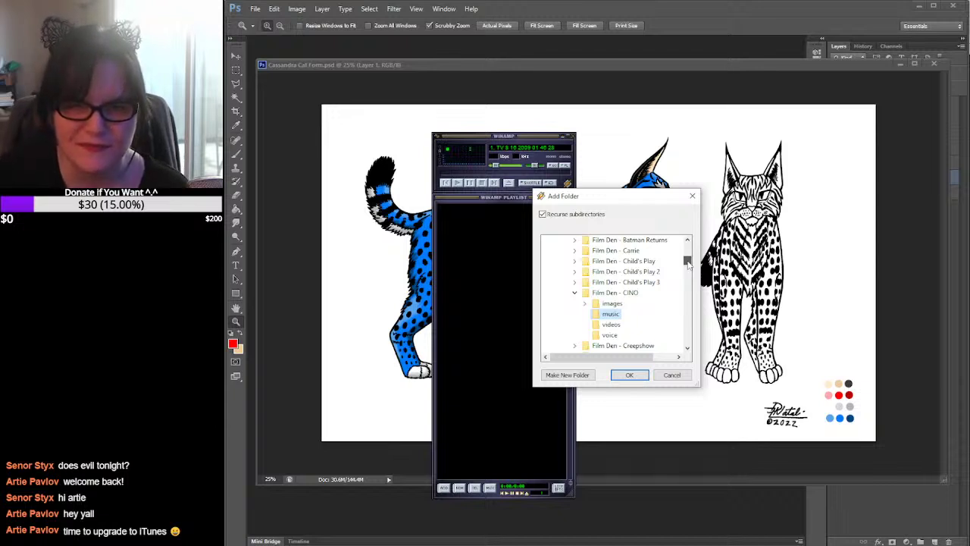
{"action": "left_click_drag", "start_coordinate": [687, 262], "coordinate": [687, 265]}
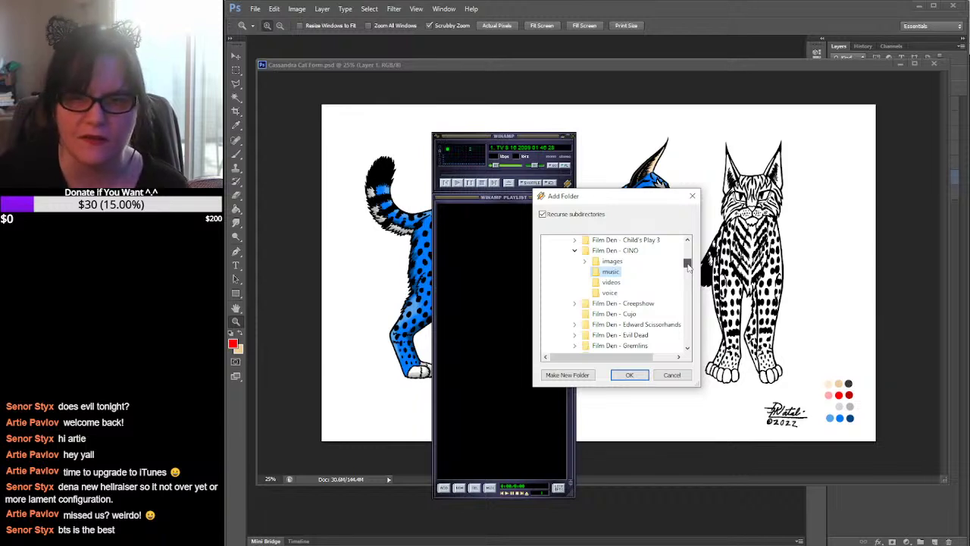
{"action": "scroll", "coordinate": [688, 265], "scroll_direction": "up", "scroll_amount": 2}
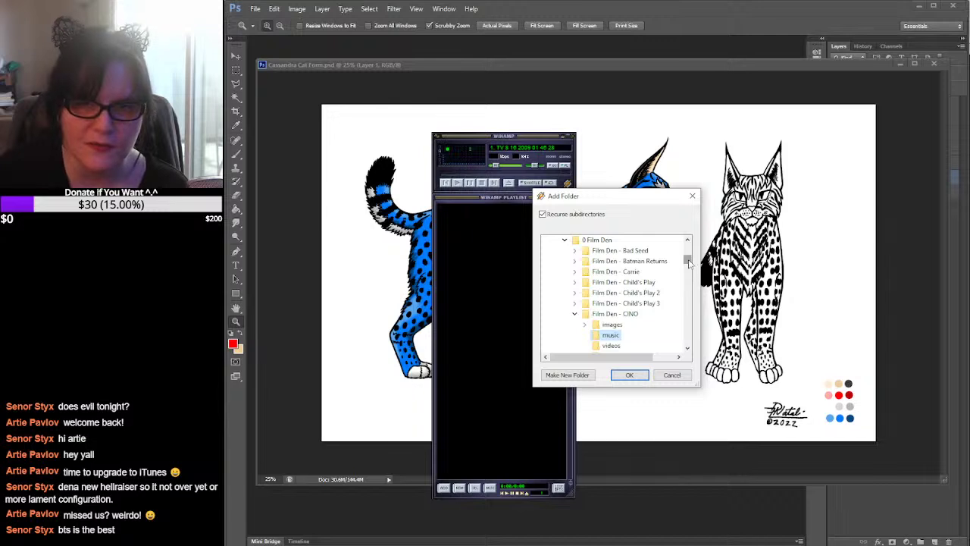
{"action": "mouse_move", "coordinate": [688, 261]}
{"action": "left_mouse_down"}
{"action": "mouse_move", "coordinate": [688, 303]}
{"action": "mouse_move", "coordinate": [694, 247]}
{"action": "left_mouse_up"}
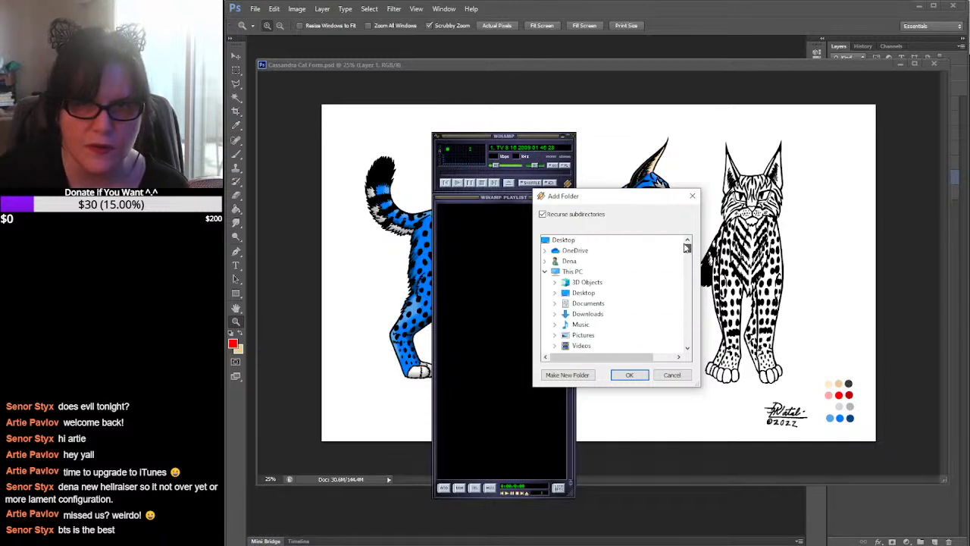
{"action": "left_click", "coordinate": [556, 239]}
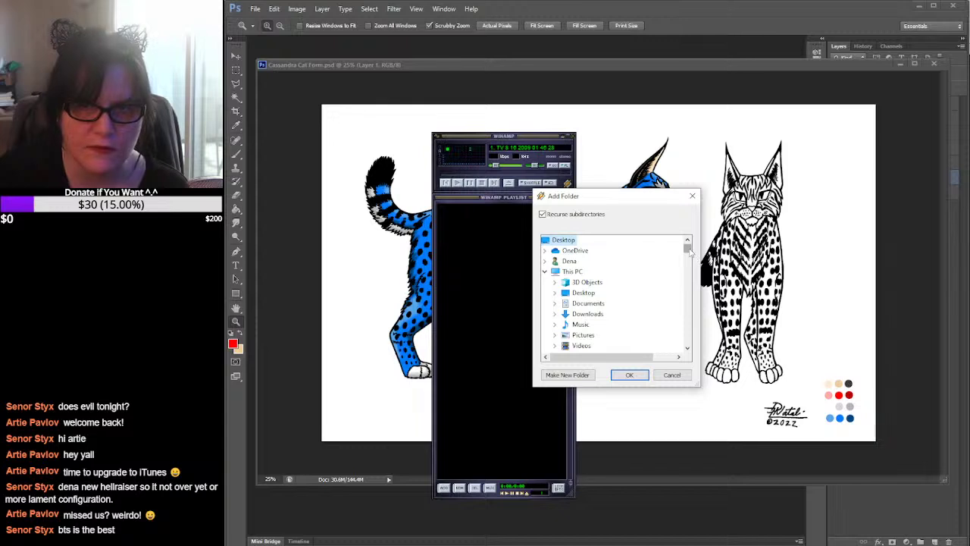
{"action": "left_click_drag", "start_coordinate": [688, 247], "coordinate": [693, 324]}
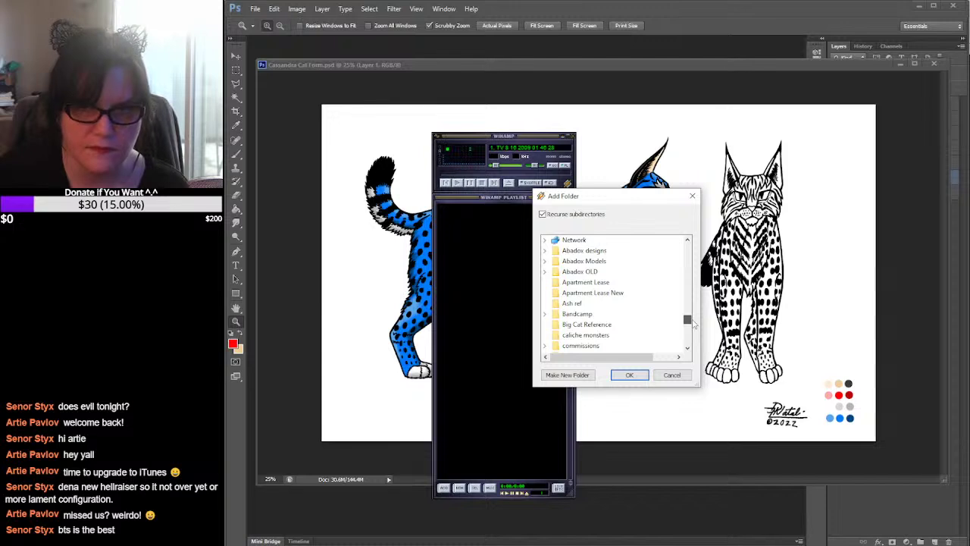
{"action": "left_click_drag", "start_coordinate": [693, 323], "coordinate": [693, 325]}
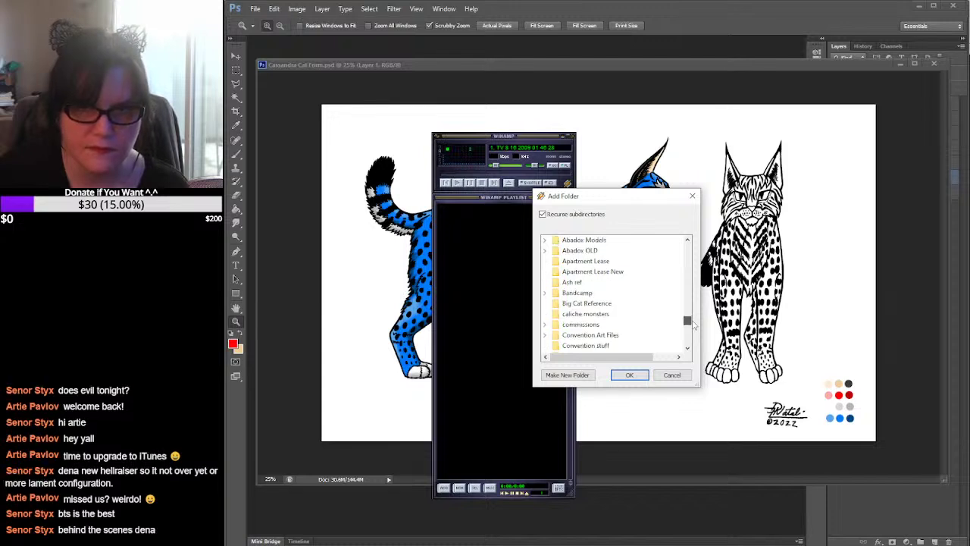
{"action": "left_click", "coordinate": [582, 294]}
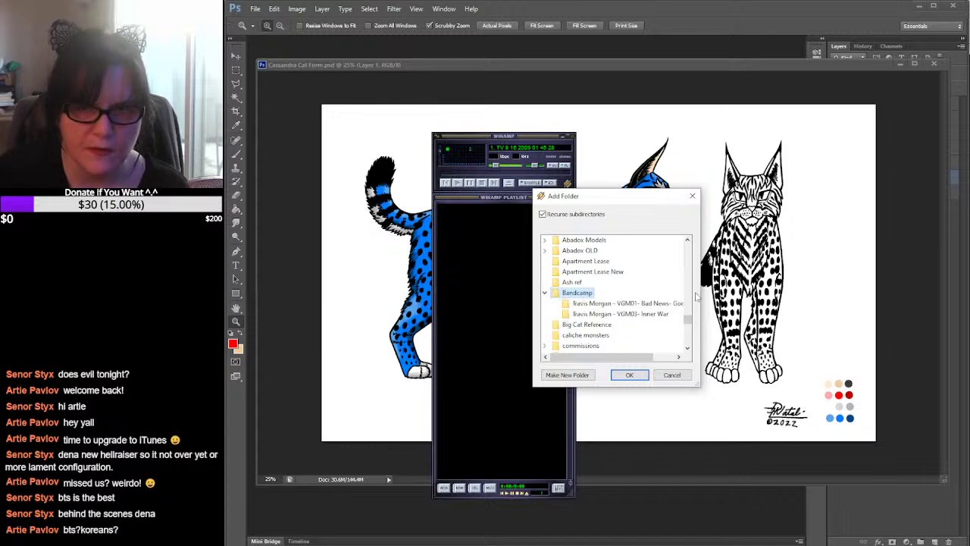
{"action": "left_click", "coordinate": [650, 305]}
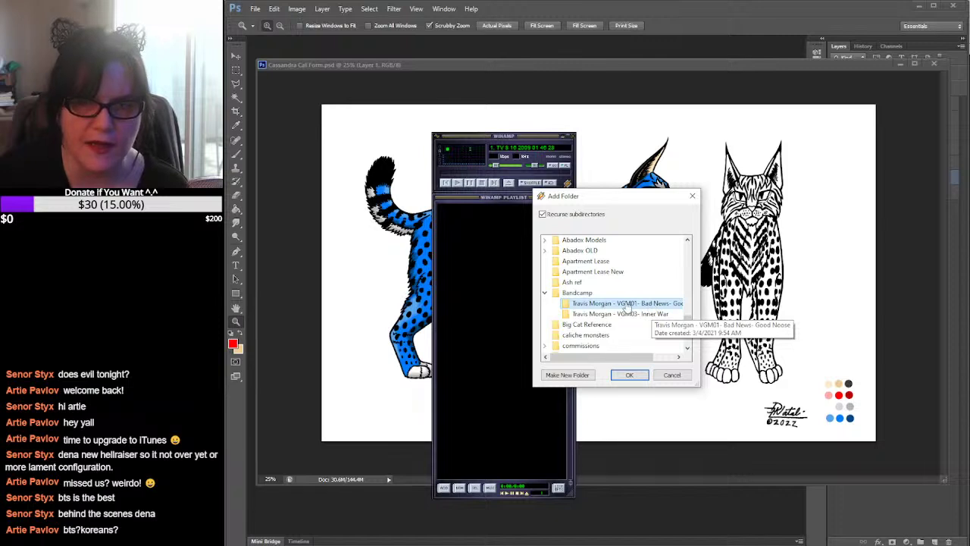
{"action": "left_click", "coordinate": [634, 375]}
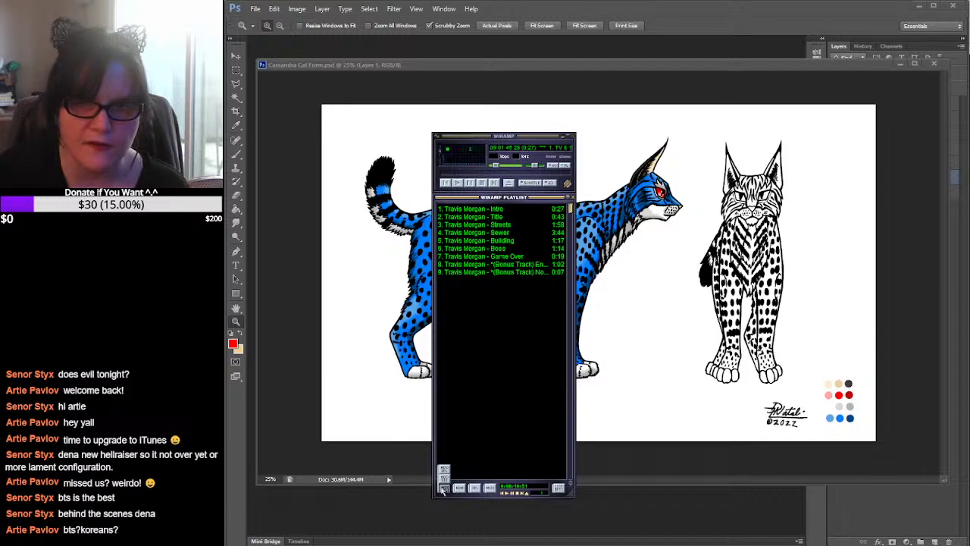
Add the album folder "VGM03- Inner War" from the Bandcamp folder to the playlist
{"action": "left_click", "coordinate": [444, 478]}
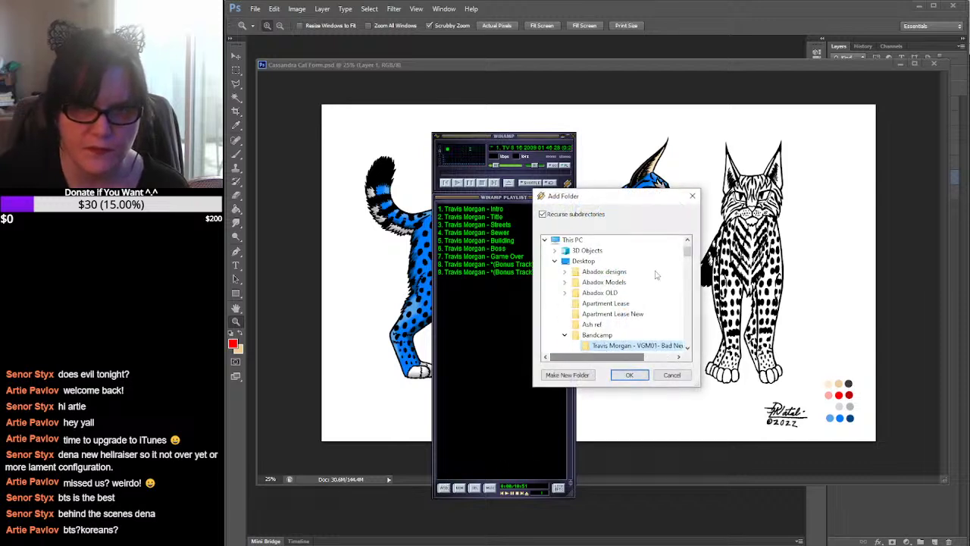
{"action": "scroll", "coordinate": [689, 256], "scroll_direction": "down", "scroll_amount": 2}
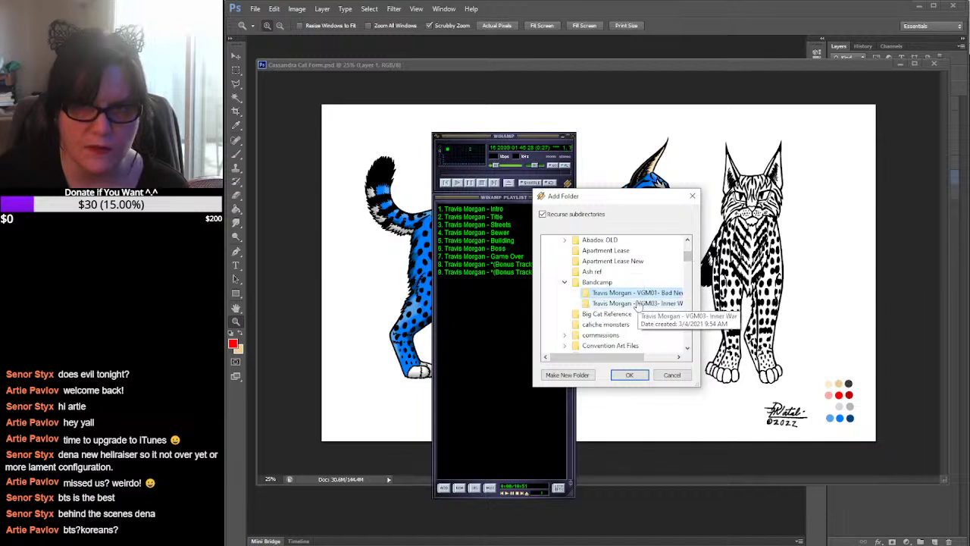
{"action": "left_click", "coordinate": [635, 304]}
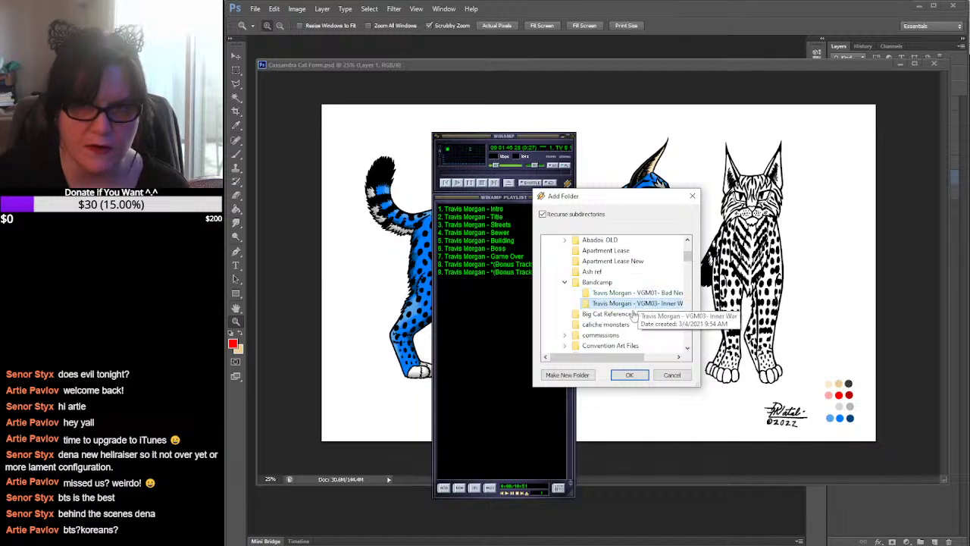
{"action": "left_click", "coordinate": [629, 374]}
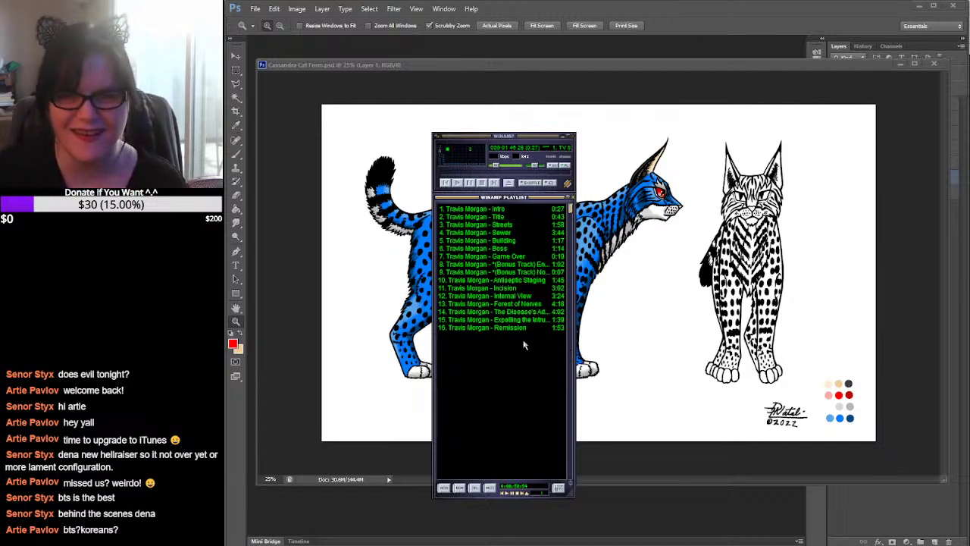
Add the music folder inside "0 Game Den" > "Game Den - Ecco The Dolphin" on the 2013-or-so (D:) drive to the playlist
{"action": "left_click", "coordinate": [444, 487]}
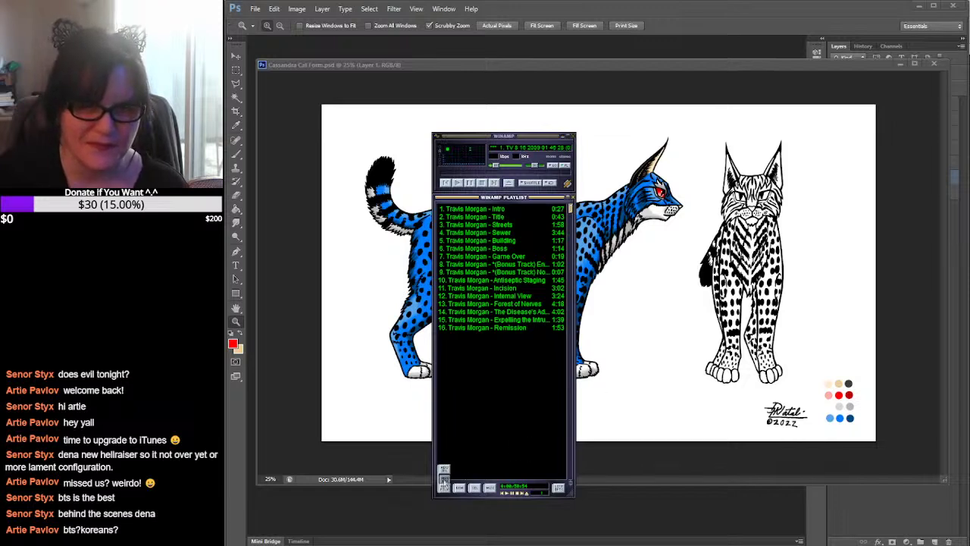
{"action": "left_click", "coordinate": [444, 478]}
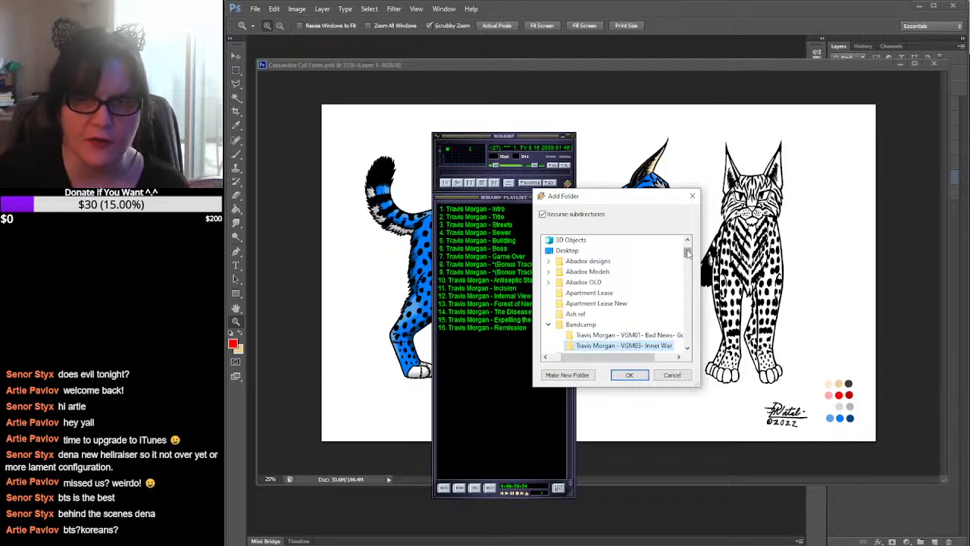
{"action": "mouse_move", "coordinate": [687, 253]}
{"action": "left_mouse_down"}
{"action": "mouse_move", "coordinate": [687, 266]}
{"action": "mouse_move", "coordinate": [687, 248]}
{"action": "left_mouse_up"}
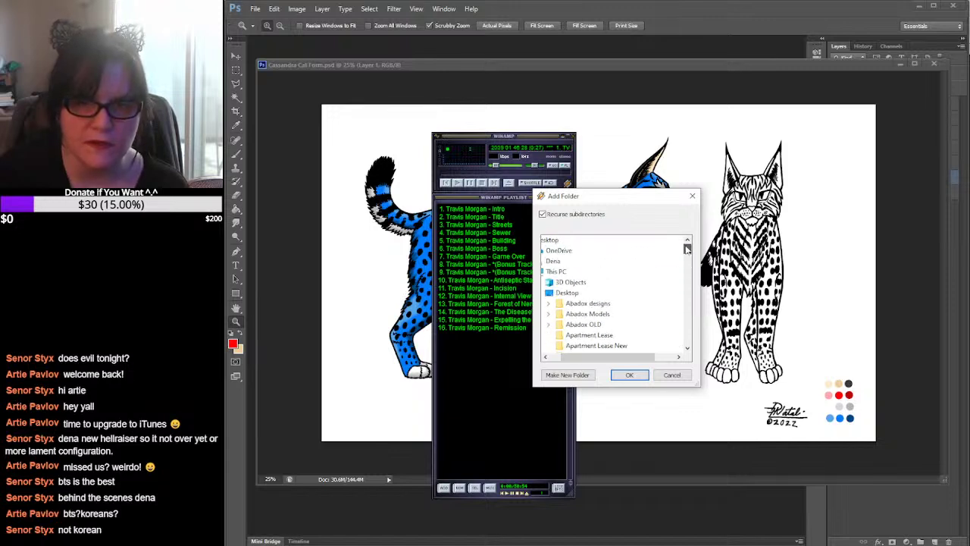
{"action": "left_click_drag", "start_coordinate": [579, 360], "coordinate": [566, 361]}
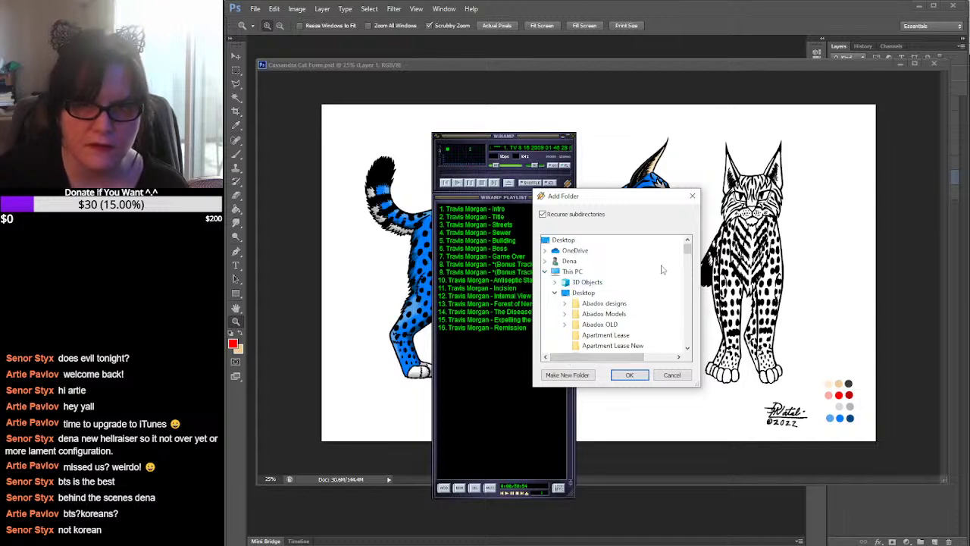
{"action": "left_click", "coordinate": [555, 293]}
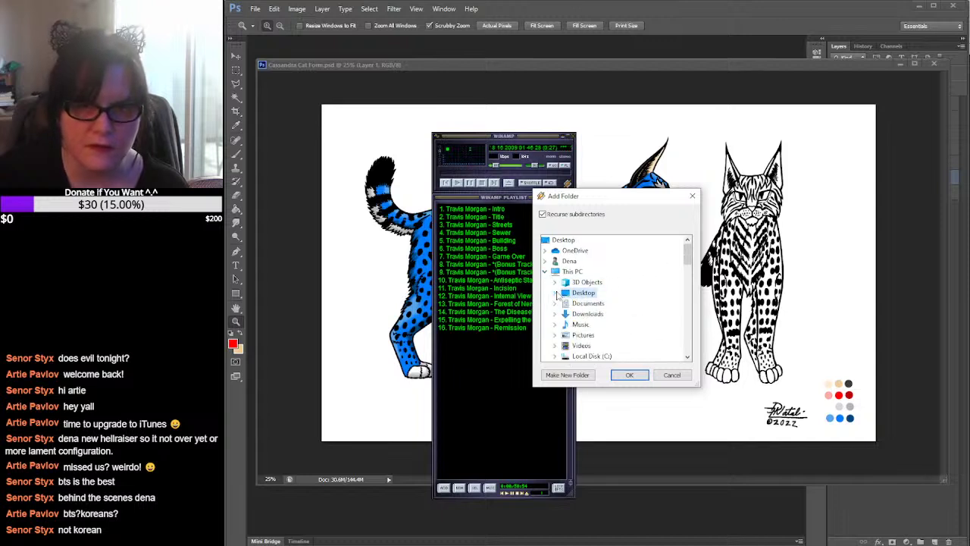
{"action": "scroll", "coordinate": [663, 296], "scroll_direction": "down", "scroll_amount": 2}
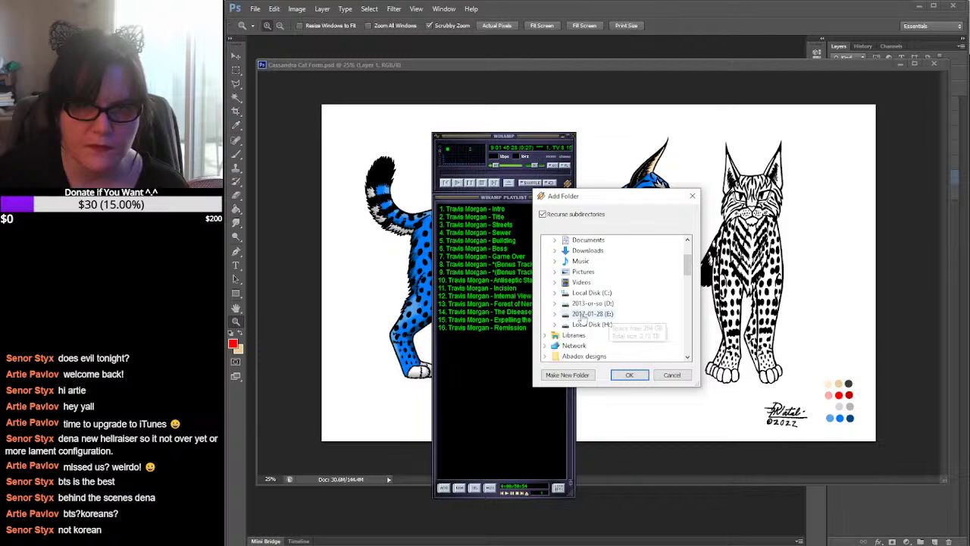
{"action": "left_click", "coordinate": [556, 304]}
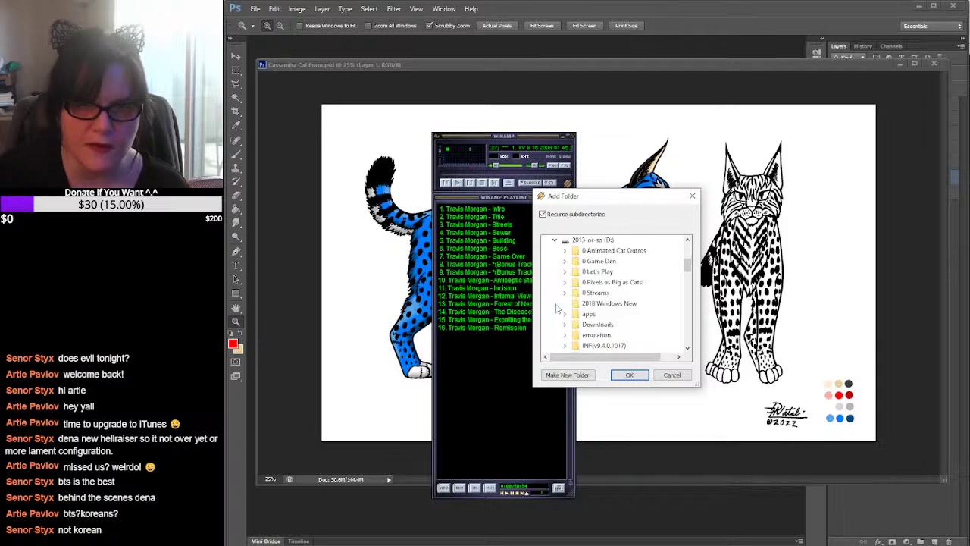
{"action": "double_click", "coordinate": [604, 263]}
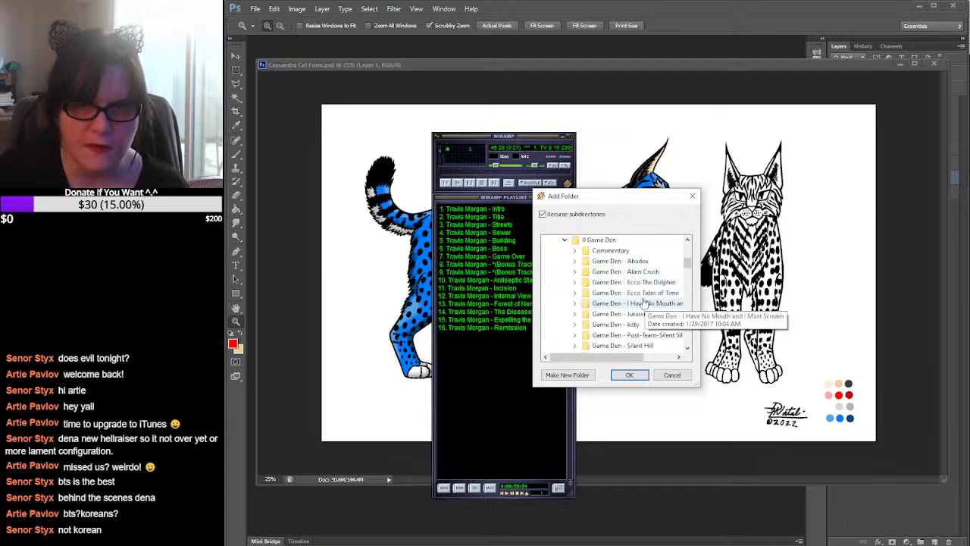
{"action": "double_click", "coordinate": [642, 283]}
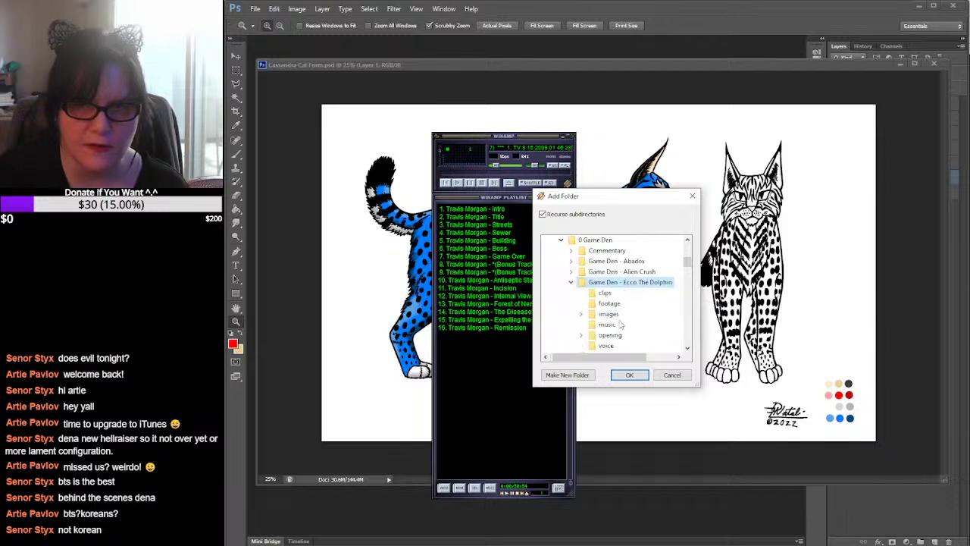
{"action": "left_click", "coordinate": [614, 325]}
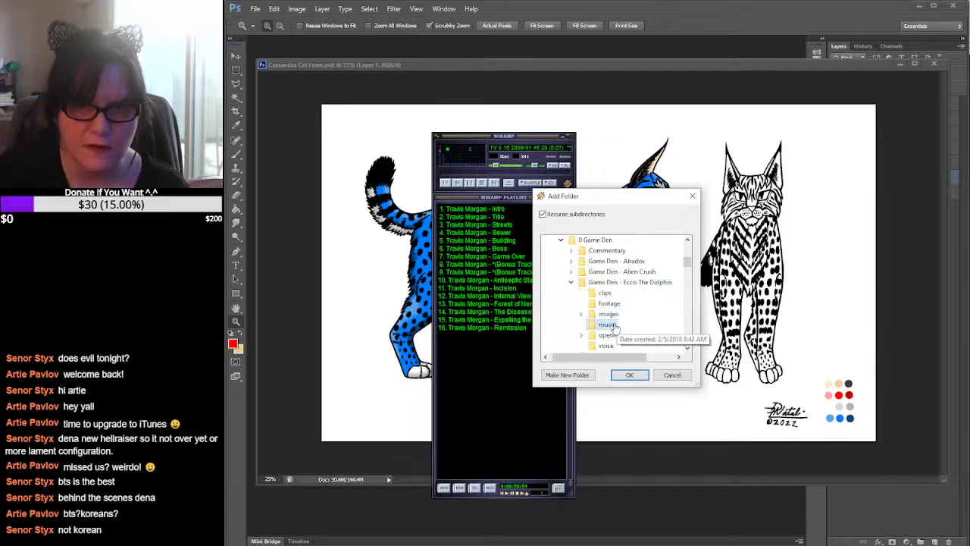
{"action": "left_click", "coordinate": [624, 375]}
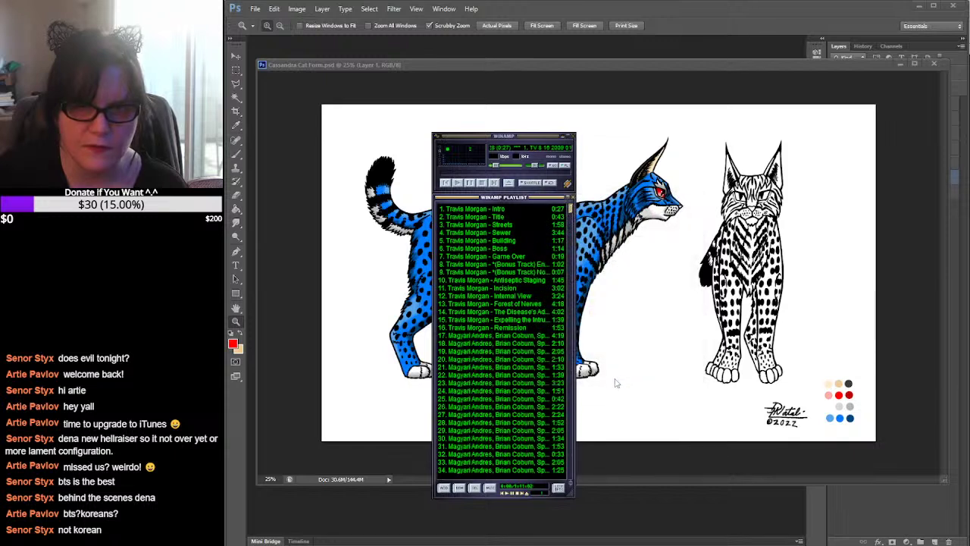
{"action": "scroll", "coordinate": [538, 365], "scroll_direction": "down", "scroll_amount": 1}
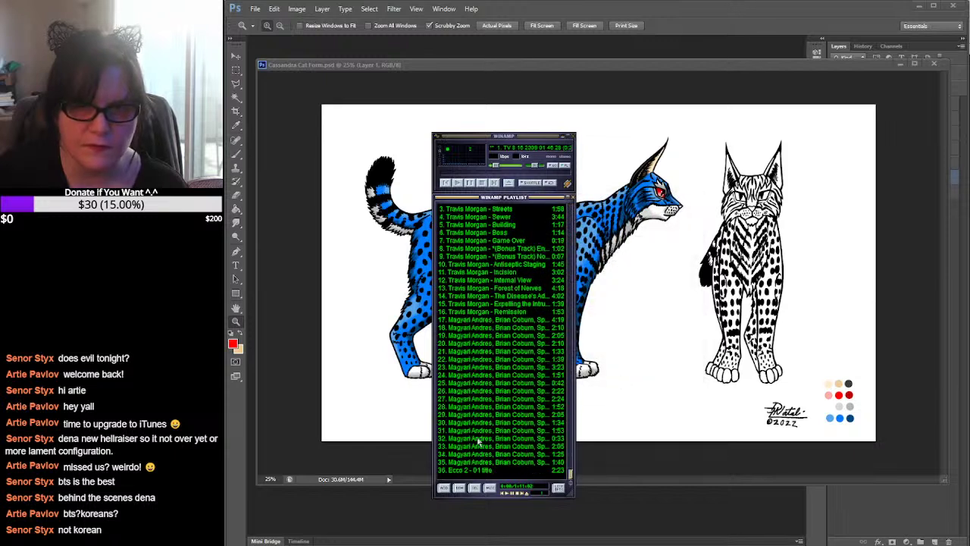
Remove "Ecco 2 - 01 title" from the playlist and add the music folder inside "Game Den - Ecco Tides of Time" on the 2013-or-so (D:) drive
{"action": "left_click", "coordinate": [477, 470]}
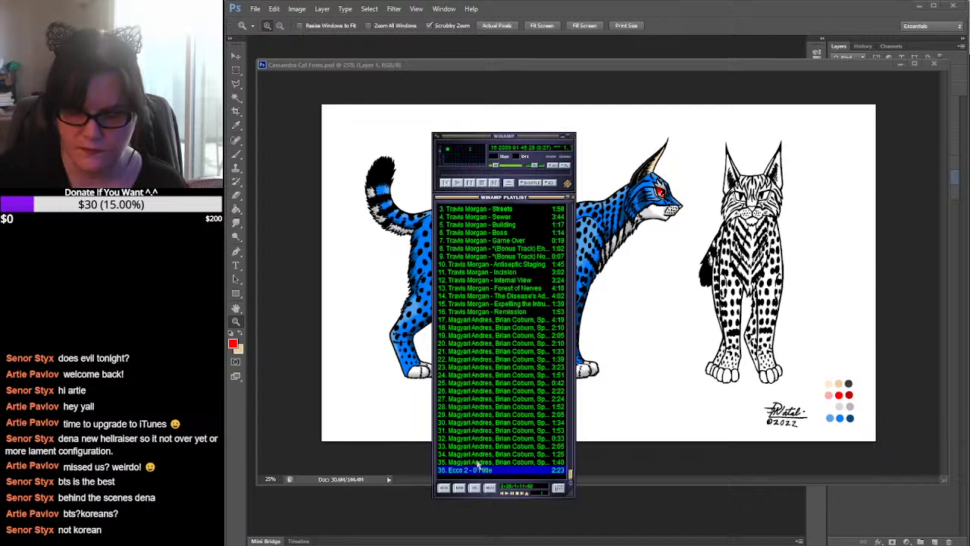
{"action": "key", "text": "Delete"}
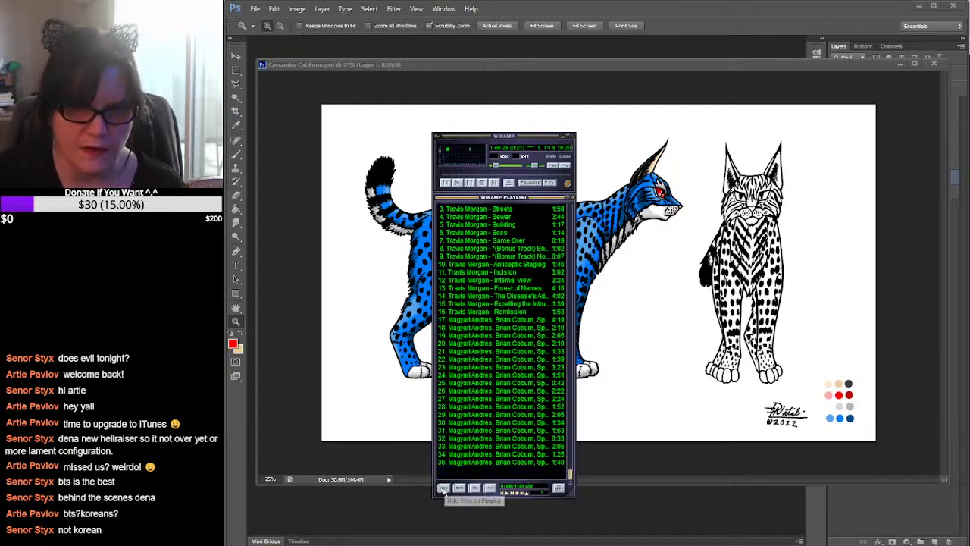
{"action": "left_click", "coordinate": [444, 488]}
{"action": "left_click", "coordinate": [444, 477]}
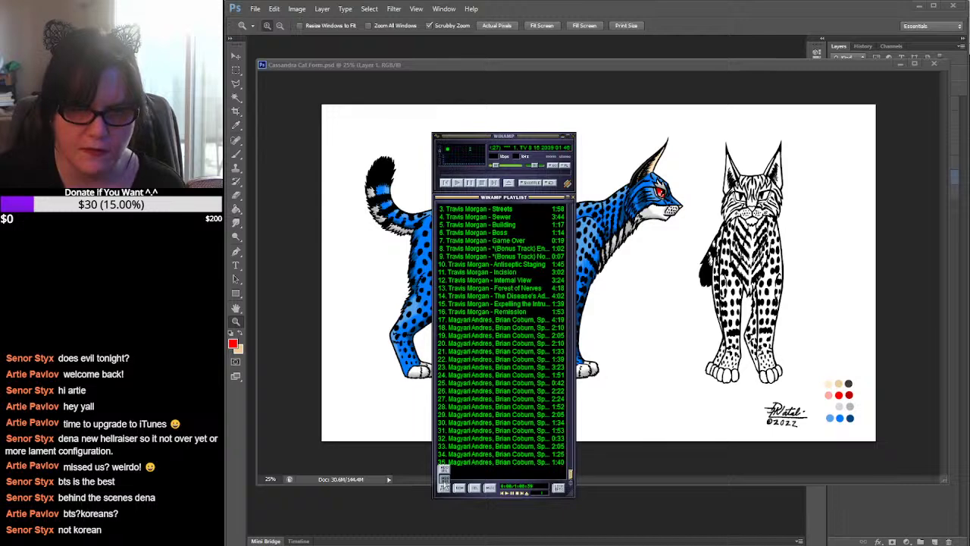
{"action": "left_click", "coordinate": [612, 346]}
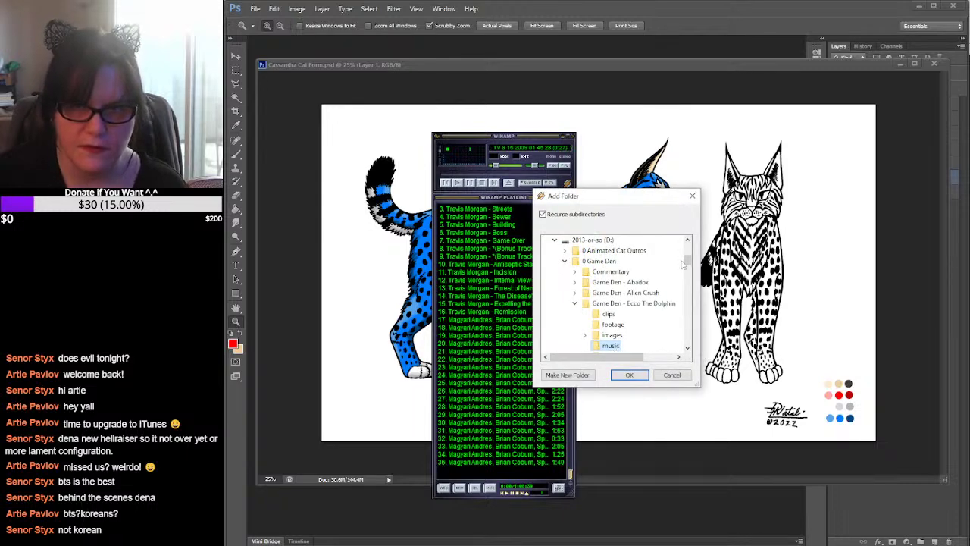
{"action": "left_click", "coordinate": [575, 303]}
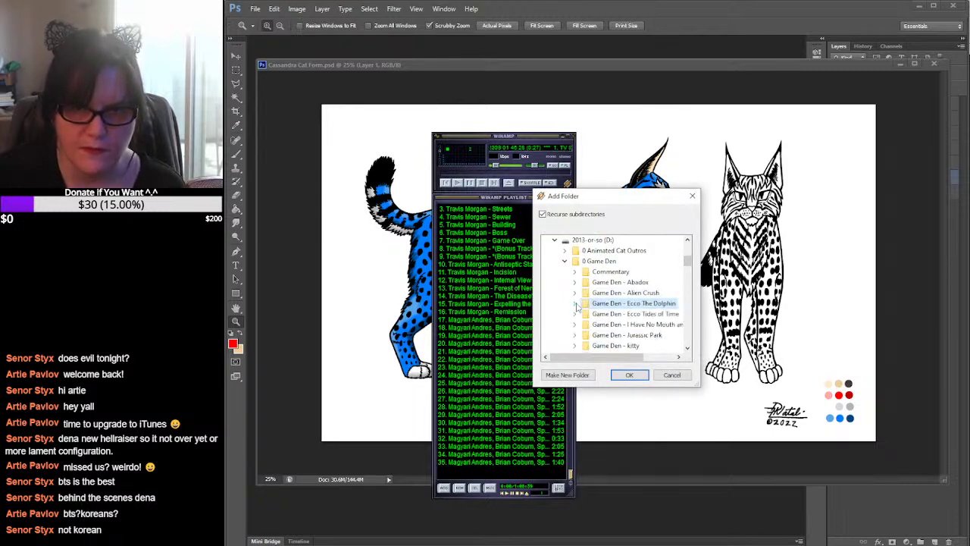
{"action": "left_click", "coordinate": [575, 314]}
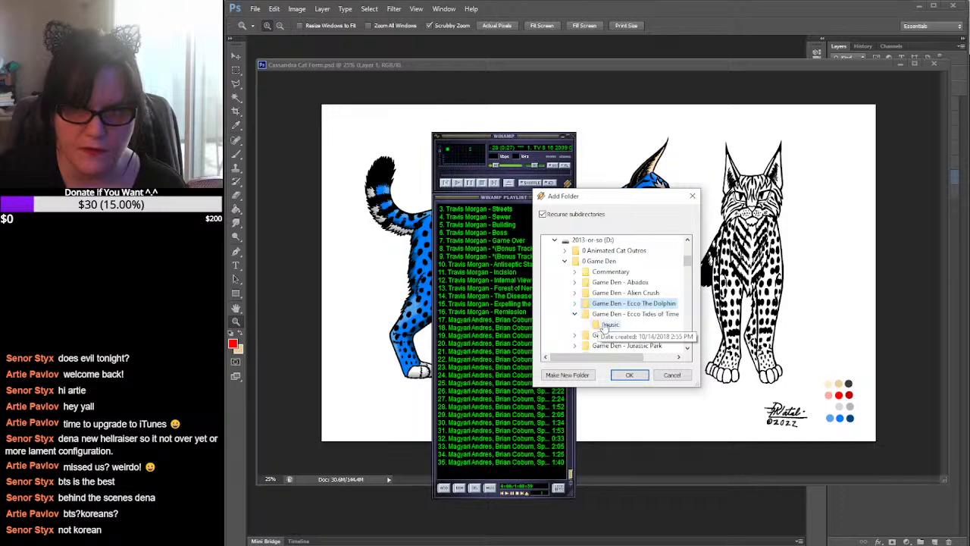
{"action": "left_click", "coordinate": [610, 324]}
{"action": "left_click", "coordinate": [630, 375]}
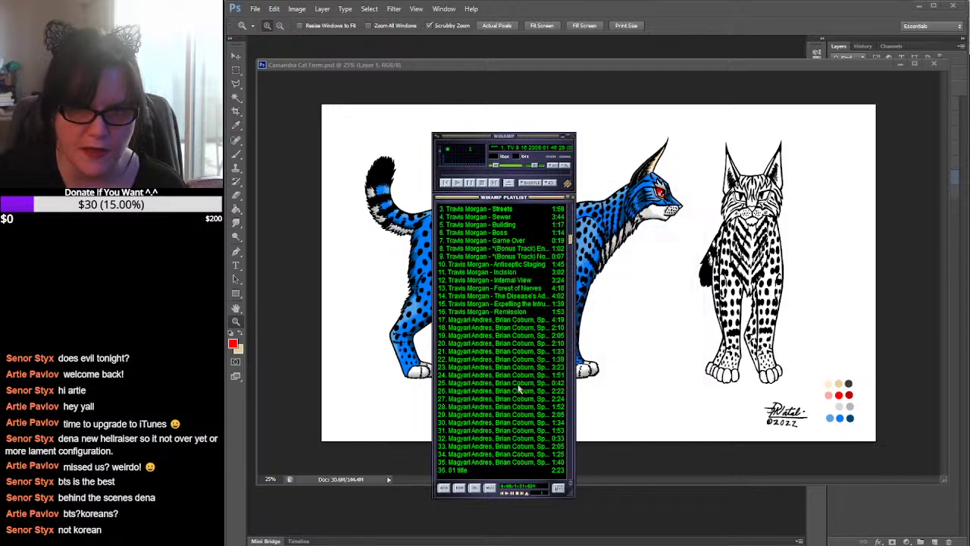
{"action": "scroll", "coordinate": [519, 389], "scroll_direction": "down", "scroll_amount": 5}
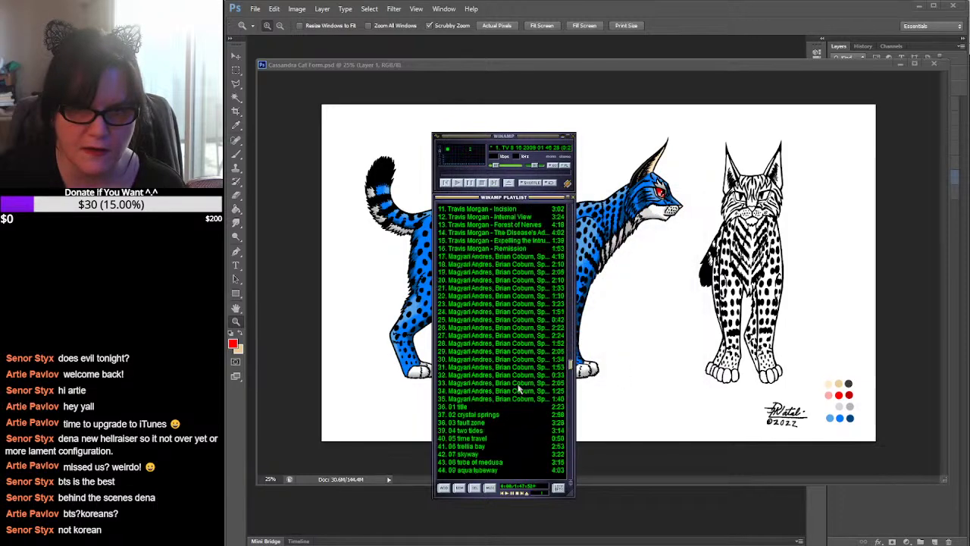
Add the music folder inside "0 Film Den" > "Film Den - CINO" on the 2017-01-28 (E:) drive to the playlist
{"action": "left_click", "coordinate": [444, 488]}
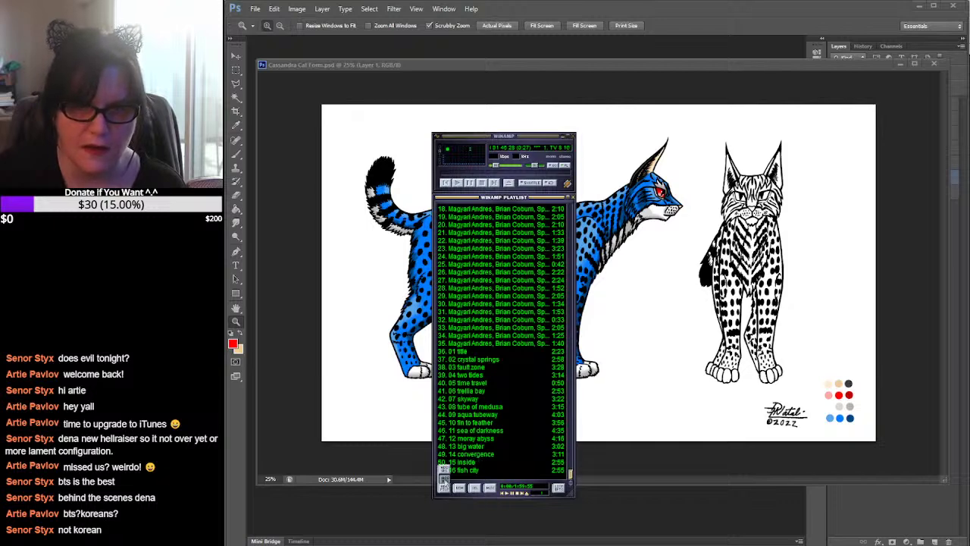
{"action": "left_click", "coordinate": [444, 476]}
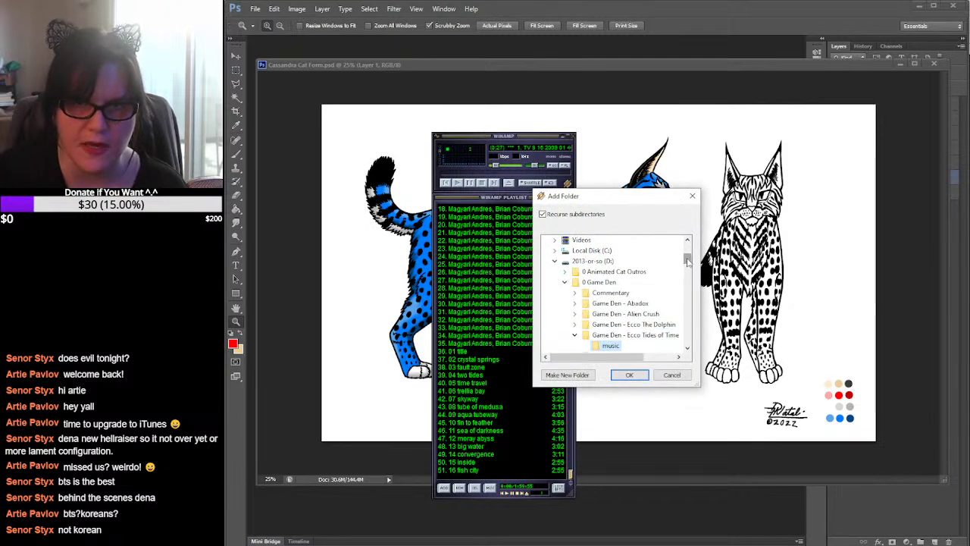
{"action": "mouse_move", "coordinate": [687, 260]}
{"action": "left_mouse_down"}
{"action": "mouse_move", "coordinate": [688, 292]}
{"action": "mouse_move", "coordinate": [687, 261]}
{"action": "left_mouse_up"}
{"action": "left_click", "coordinate": [564, 281]}
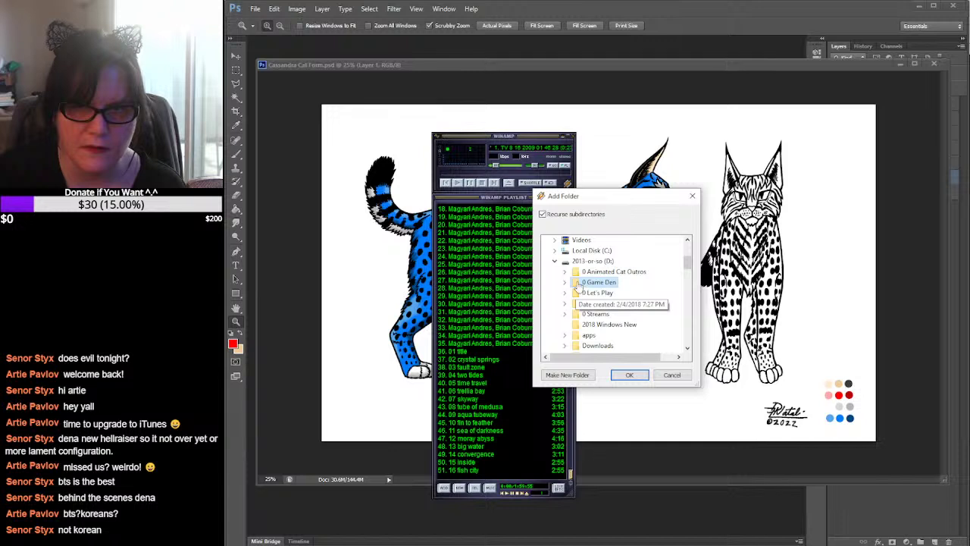
{"action": "left_click", "coordinate": [556, 261]}
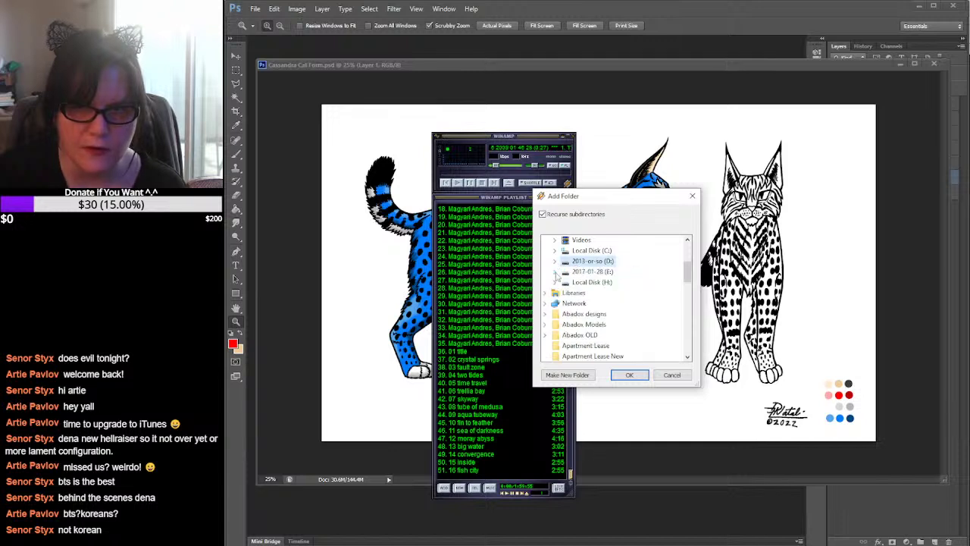
{"action": "left_click", "coordinate": [553, 271]}
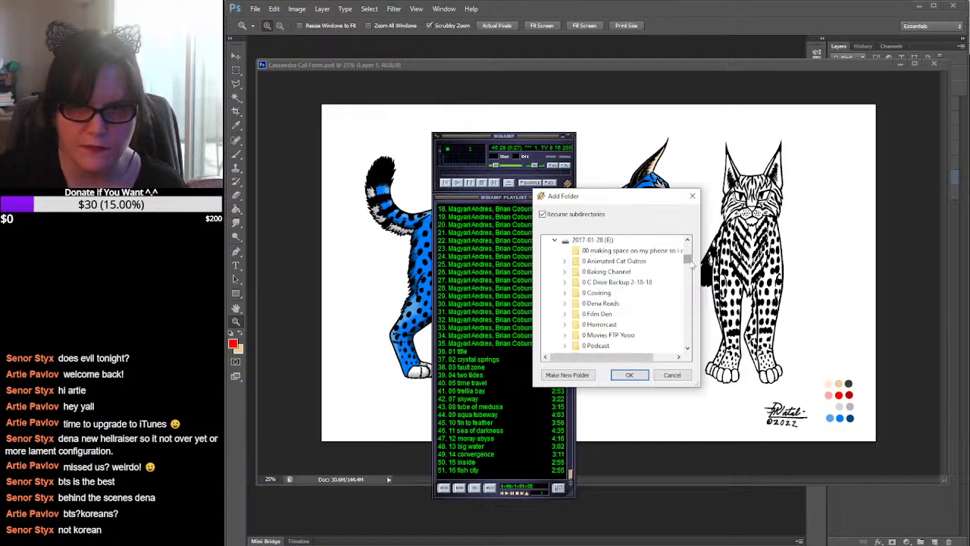
{"action": "scroll", "coordinate": [687, 261], "scroll_direction": "down", "scroll_amount": 2}
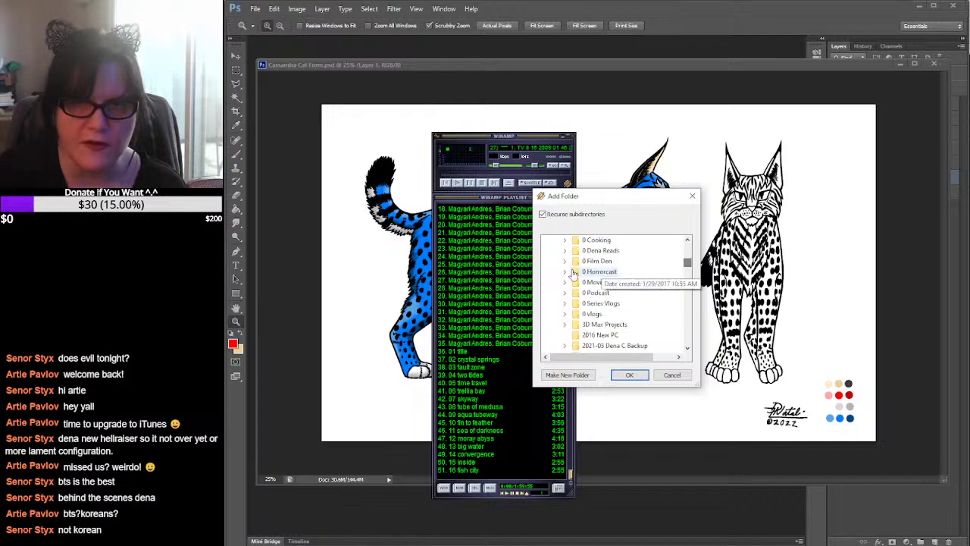
{"action": "left_click", "coordinate": [564, 261]}
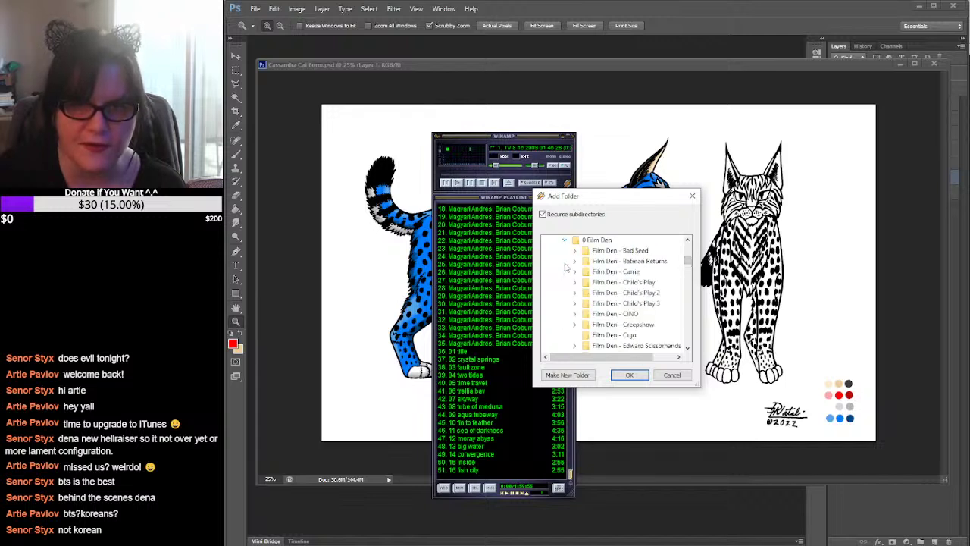
{"action": "double_click", "coordinate": [623, 313]}
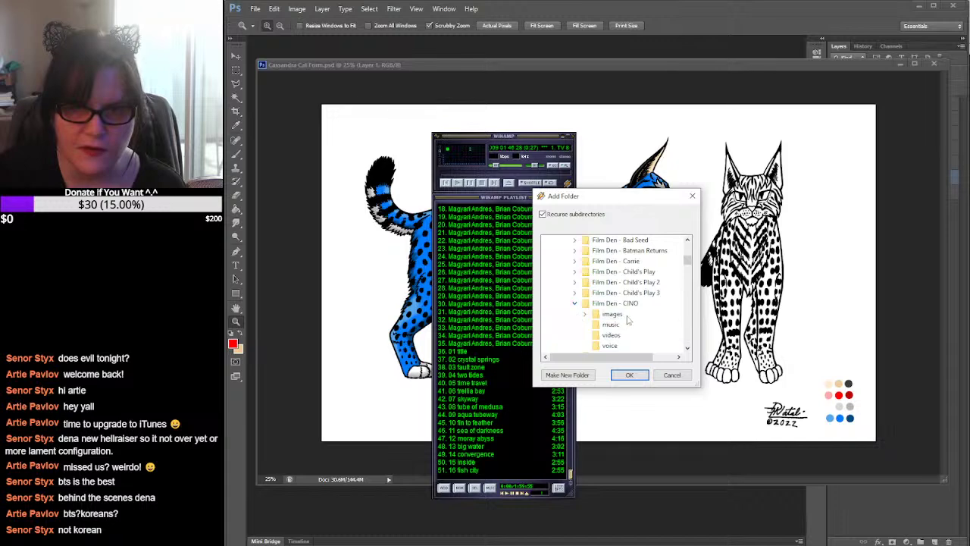
{"action": "scroll", "coordinate": [627, 319], "scroll_direction": "down", "scroll_amount": 1}
{"action": "left_click", "coordinate": [611, 293]}
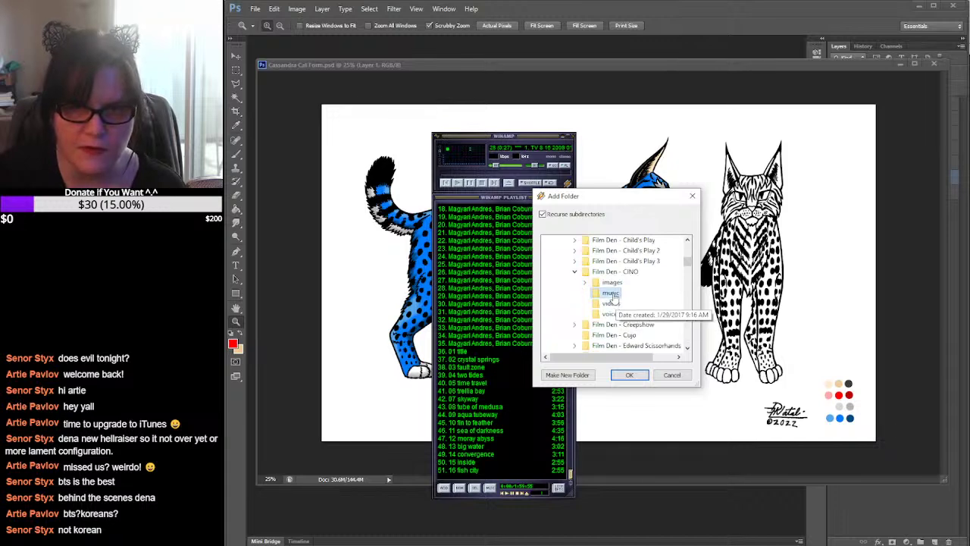
{"action": "left_click", "coordinate": [629, 374]}
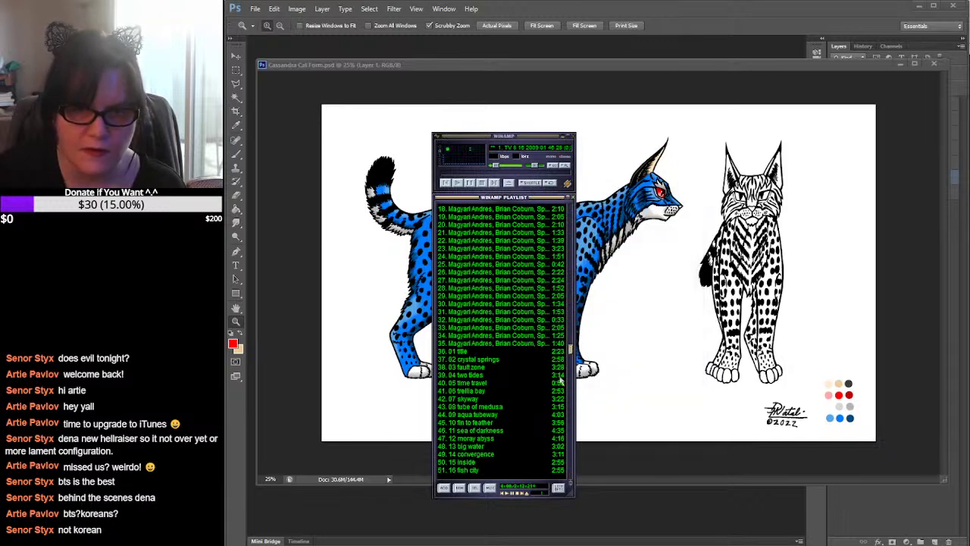
Remove the entries "Mis-Teeq - Scandalous", "record scratch 2-1-Track 4" and "tada" from the end of the playlist
{"action": "scroll", "coordinate": [522, 360], "scroll_direction": "down", "scroll_amount": 5}
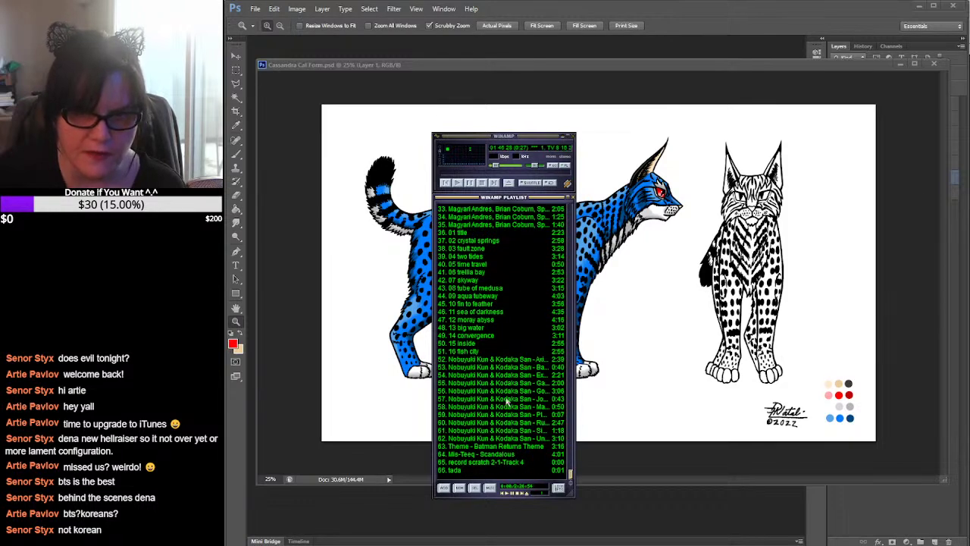
{"action": "left_click", "coordinate": [493, 457]}
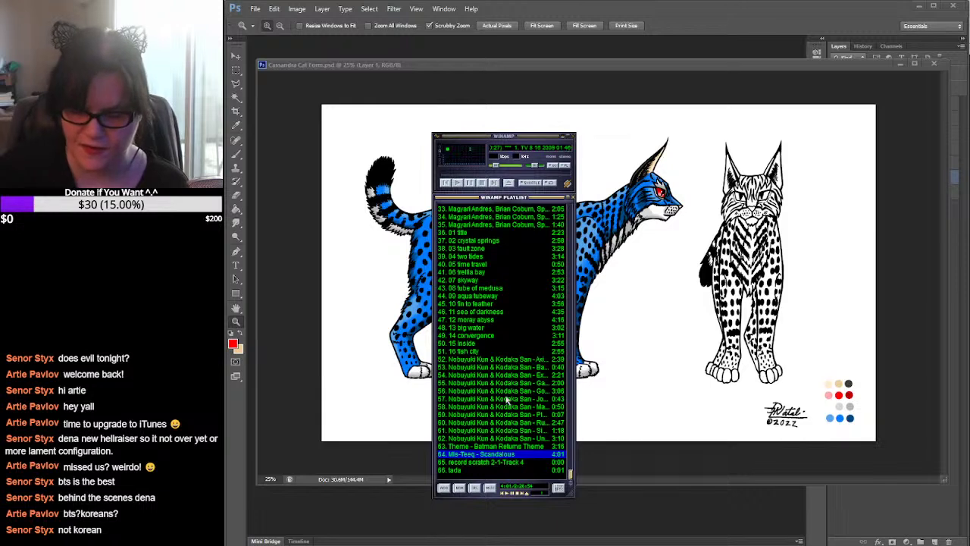
{"action": "key", "text": "Delete"}
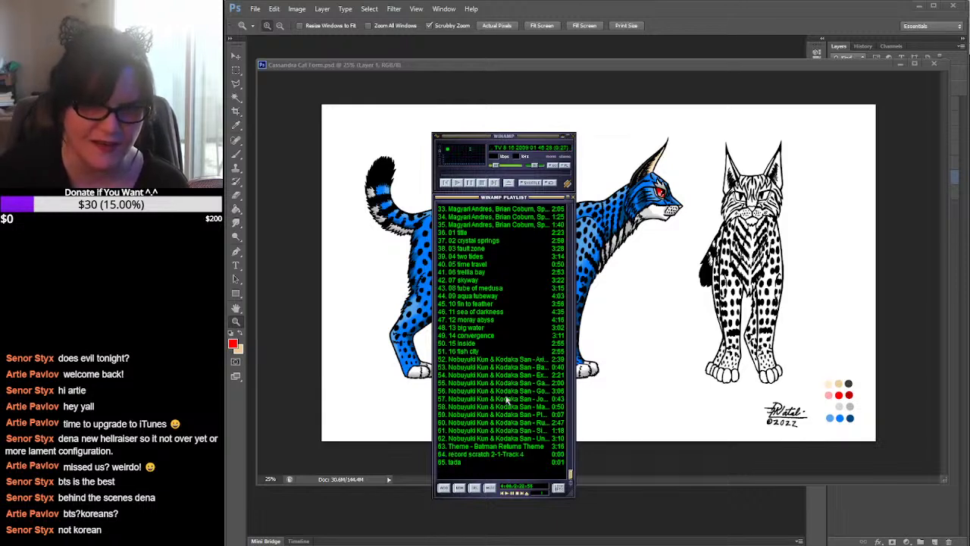
{"action": "left_click", "coordinate": [498, 455]}
{"action": "left_click", "coordinate": [485, 464], "text": "shift"}
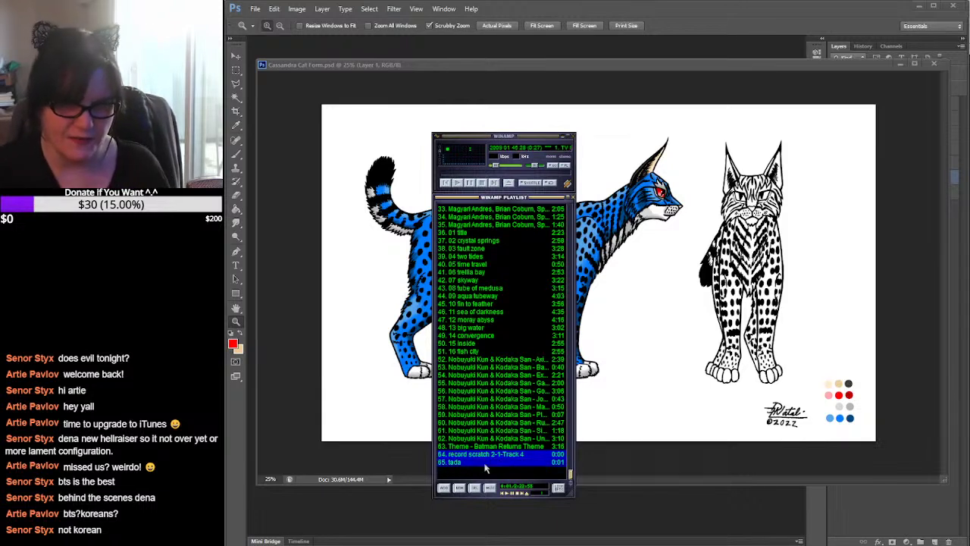
{"action": "key", "text": "Delete"}
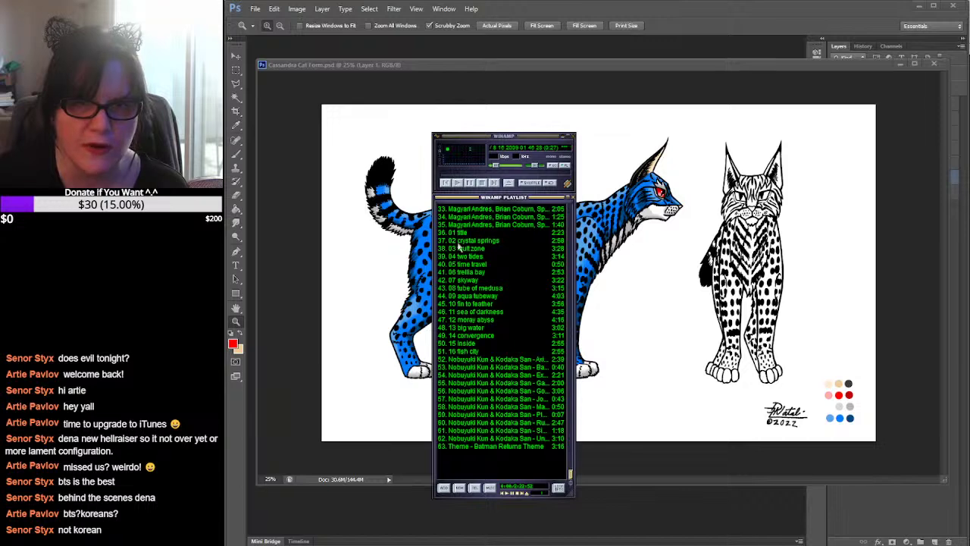
Play the second playlist track, "Title", and move the Winamp windows away from the drawing
{"action": "scroll", "coordinate": [509, 322], "scroll_direction": "up", "scroll_amount": 10}
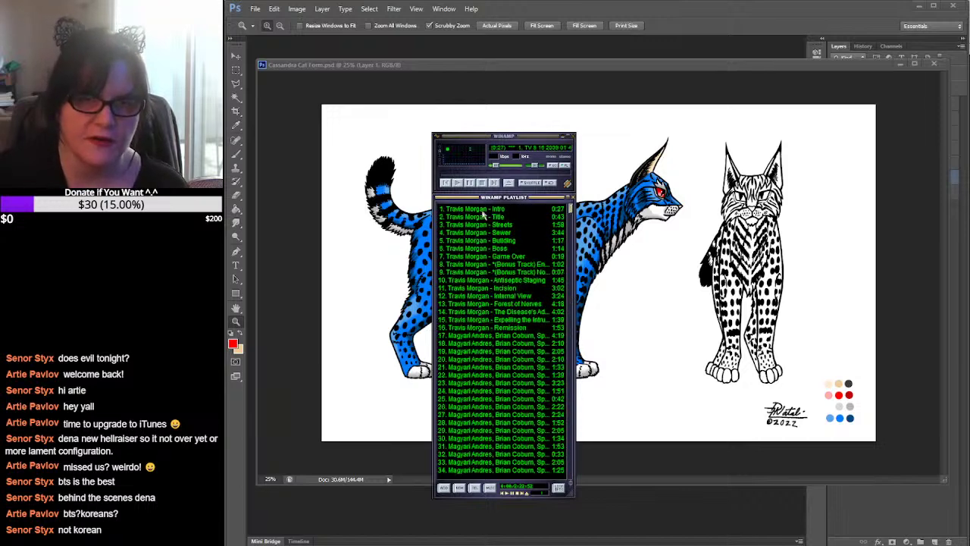
{"action": "double_click", "coordinate": [476, 216]}
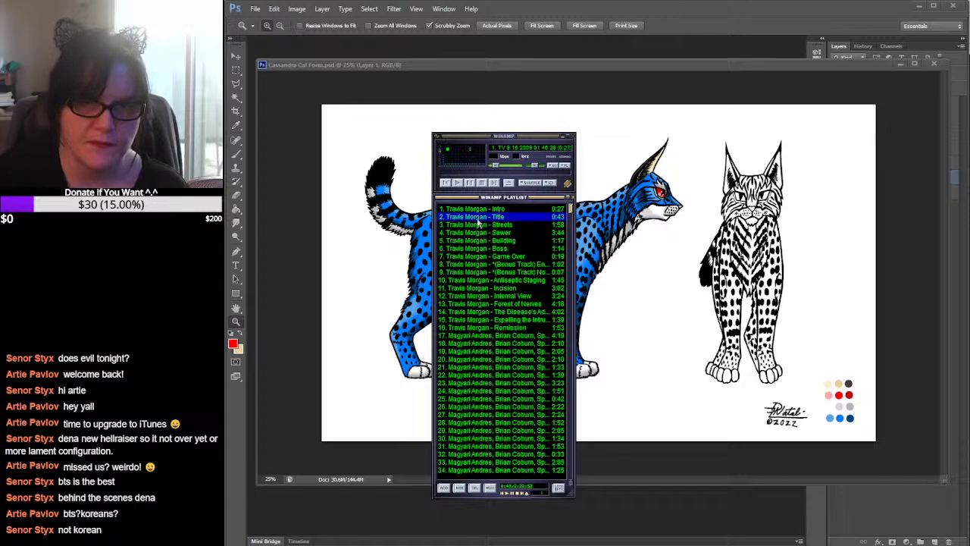
{"action": "left_click", "coordinate": [506, 141]}
{"action": "left_click_drag", "start_coordinate": [505, 141], "coordinate": [144, 155]}
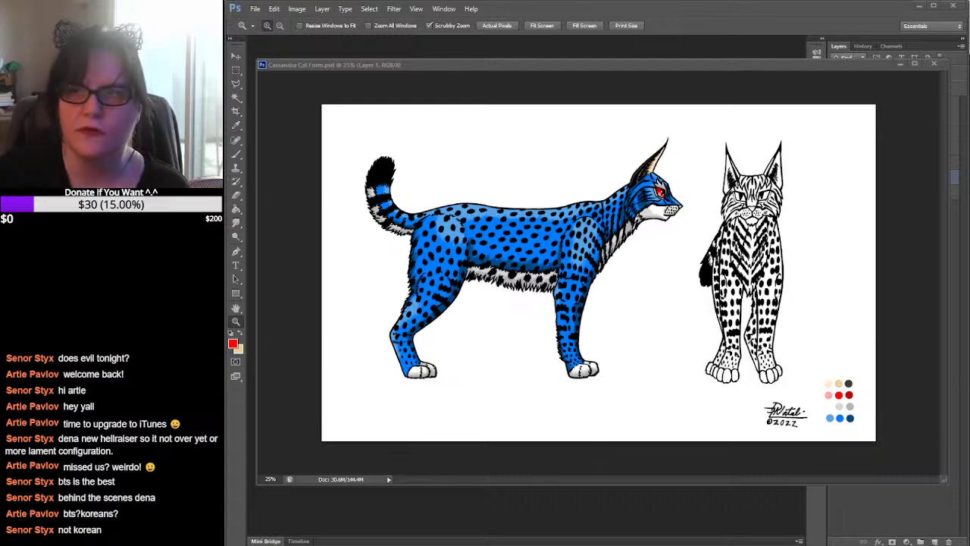
Move the live chat pop-out window across the screen and narrow it until it clears the drawing
{"action": "left_click_drag", "start_coordinate": [227, 75], "coordinate": [920, 8]}
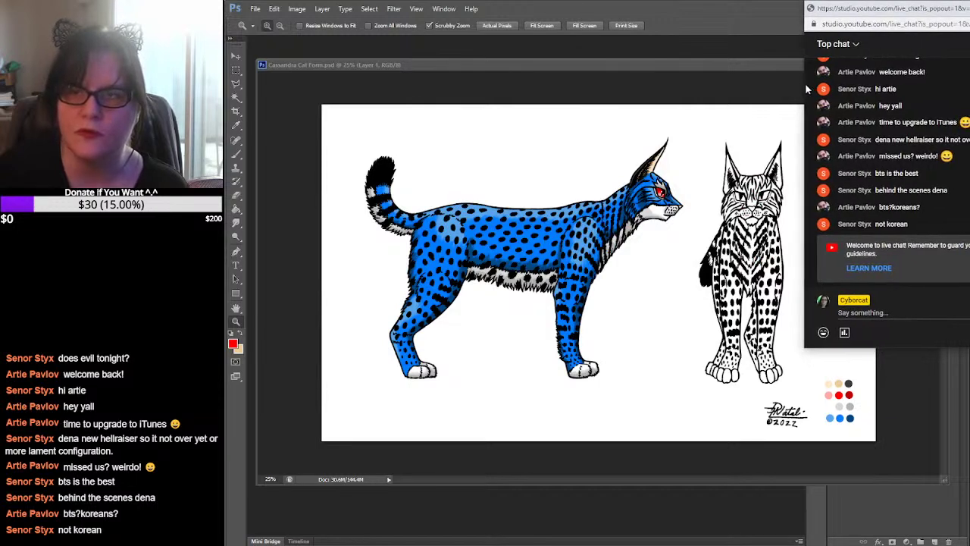
{"action": "left_click_drag", "start_coordinate": [805, 84], "coordinate": [966, 82]}
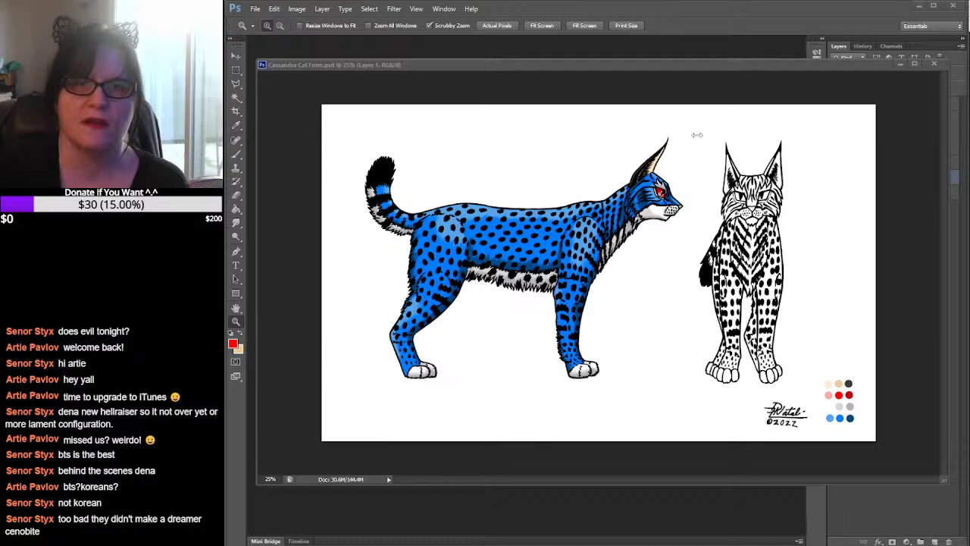
Reposition and narrow the Cassandra Cat Form document window so that it no longer covers the toolbox or the layer list
{"action": "left_click_drag", "start_coordinate": [766, 69], "coordinate": [713, 69]}
{"action": "key", "text": "alt+Tab"}
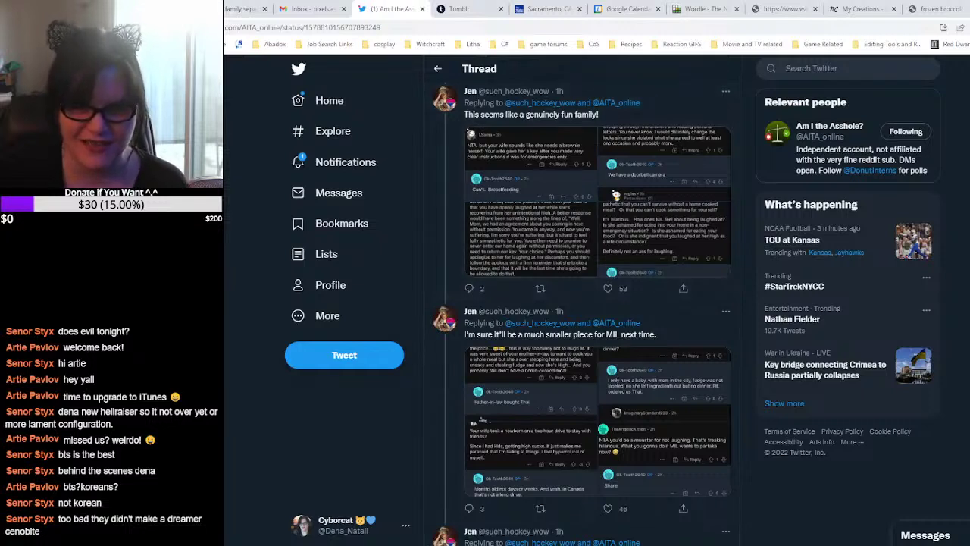
{"action": "left_click", "coordinate": [525, 537]}
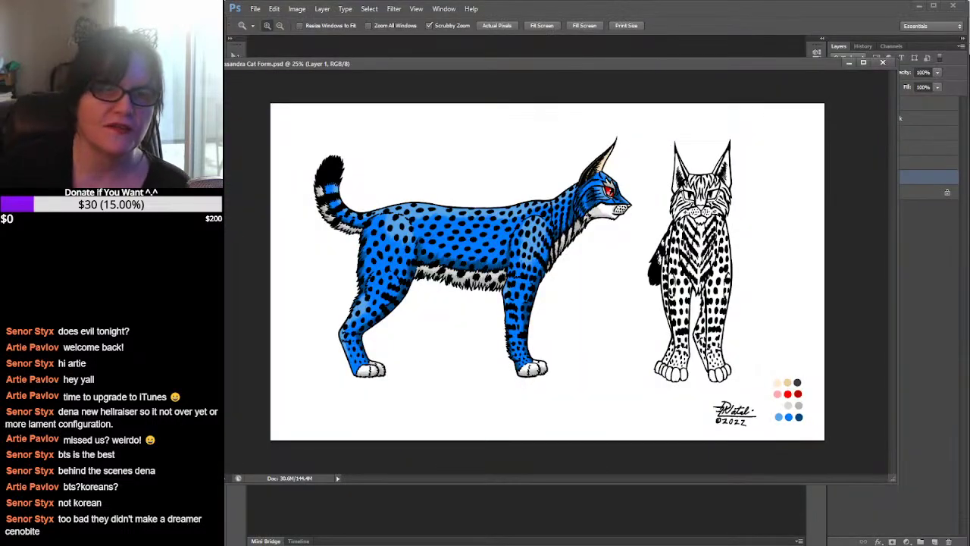
{"action": "left_click_drag", "start_coordinate": [225, 227], "coordinate": [248, 227]}
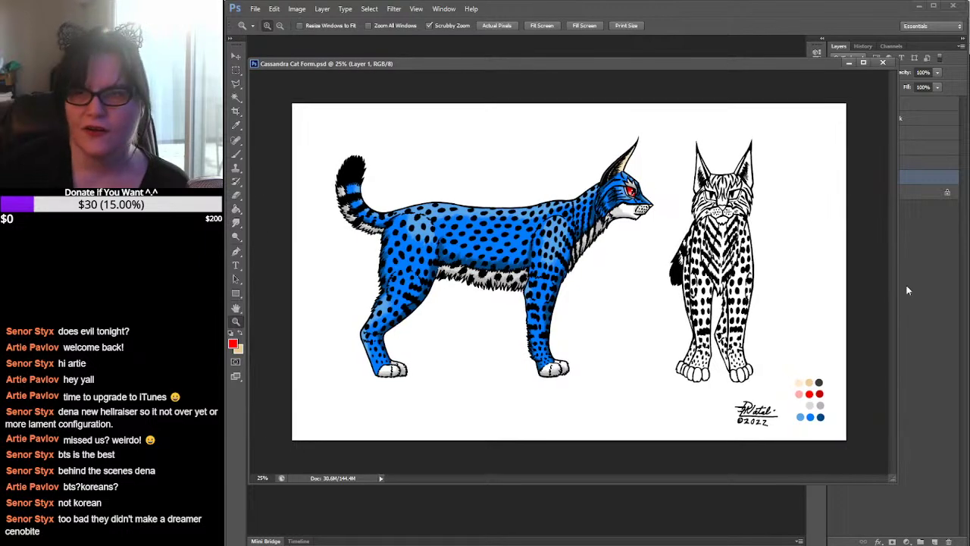
{"action": "left_click_drag", "start_coordinate": [897, 279], "coordinate": [798, 288]}
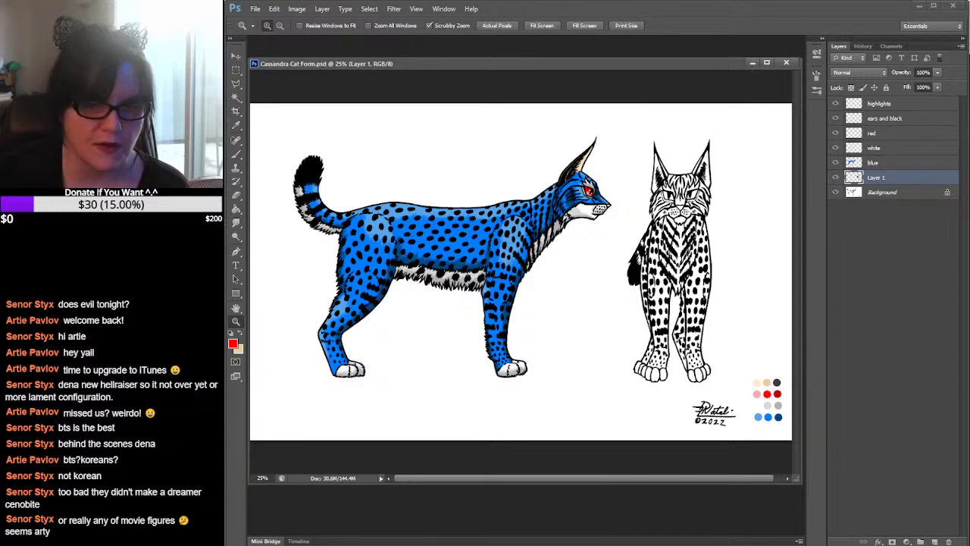
Select the "blue" layer and sample the medium blue swatch beside the signature as the foreground color
{"action": "mouse_move", "coordinate": [461, 544]}
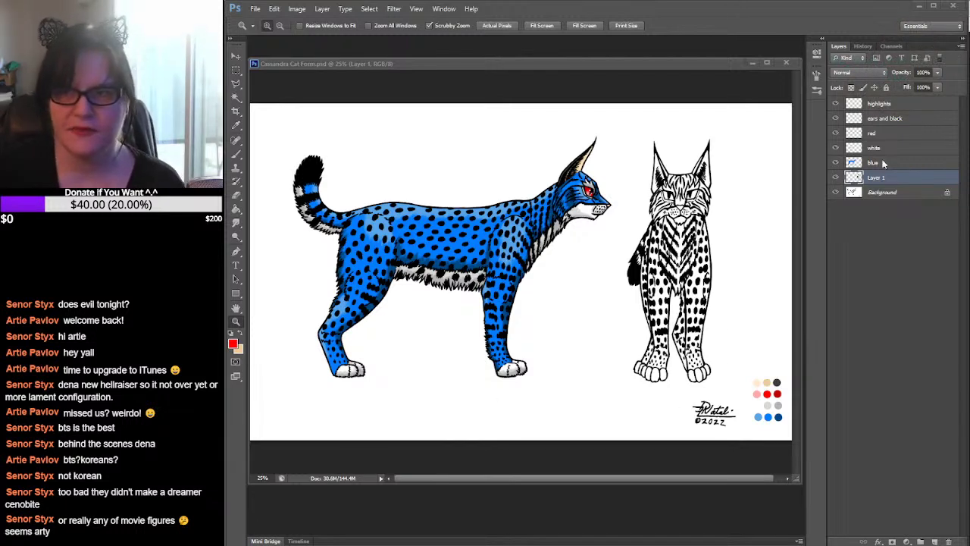
{"action": "left_click", "coordinate": [859, 171]}
{"action": "left_click", "coordinate": [851, 164]}
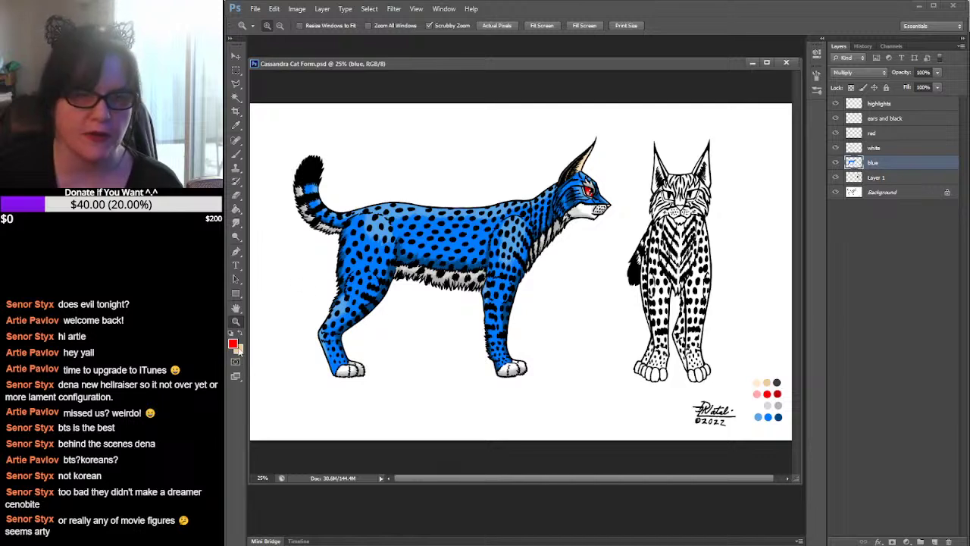
{"action": "left_click", "coordinate": [235, 127]}
{"action": "left_click", "coordinate": [768, 417]}
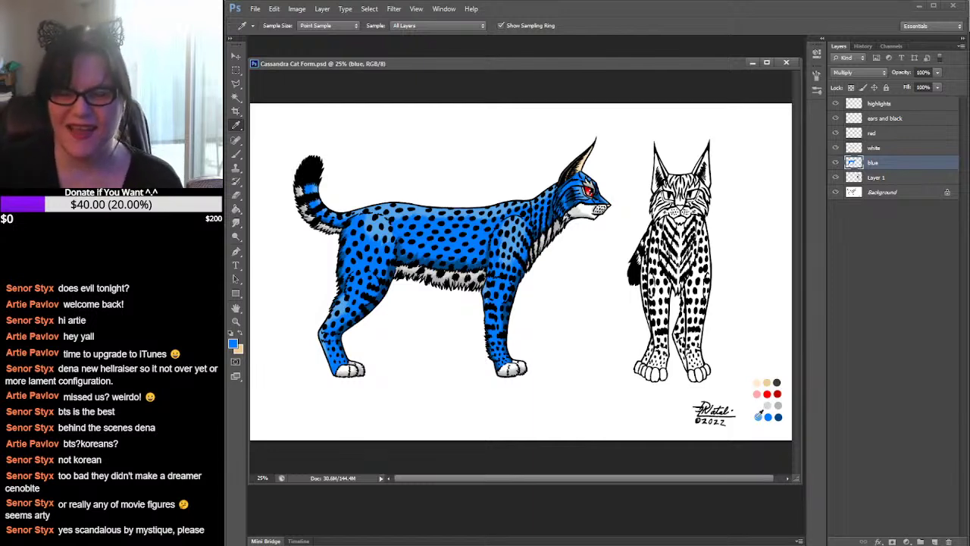
Enlarge the Cassandra Cat Form document window downward and upward to give the front-view cat more room
{"action": "left_click", "coordinate": [236, 322]}
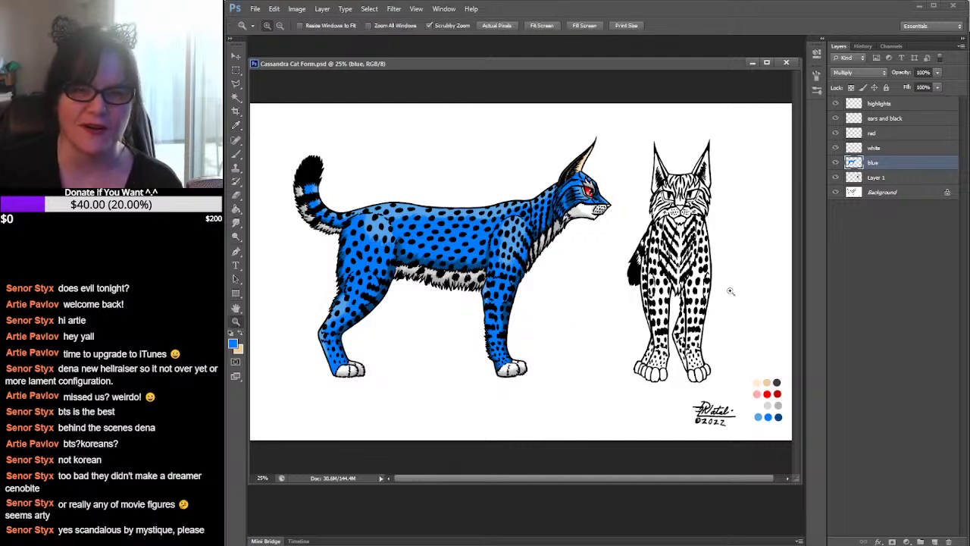
{"action": "left_click", "coordinate": [706, 251]}
{"action": "left_click", "coordinate": [706, 251]}
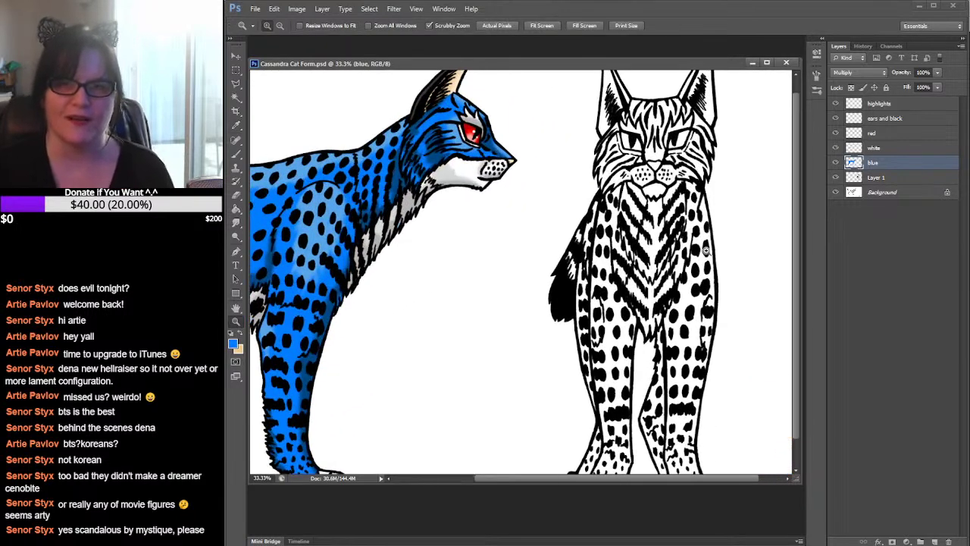
{"action": "left_click_drag", "start_coordinate": [670, 195], "coordinate": [632, 270]}
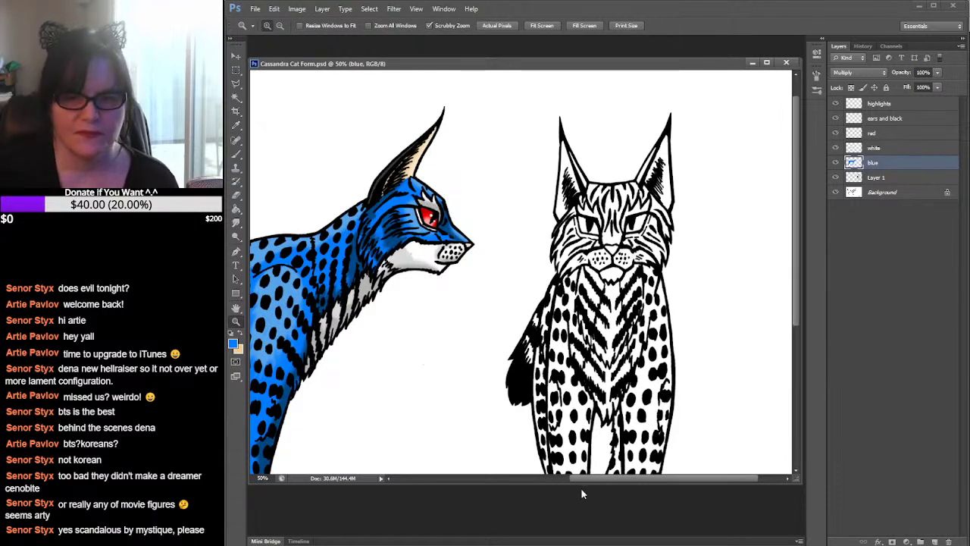
{"action": "left_click_drag", "start_coordinate": [581, 485], "coordinate": [581, 531]}
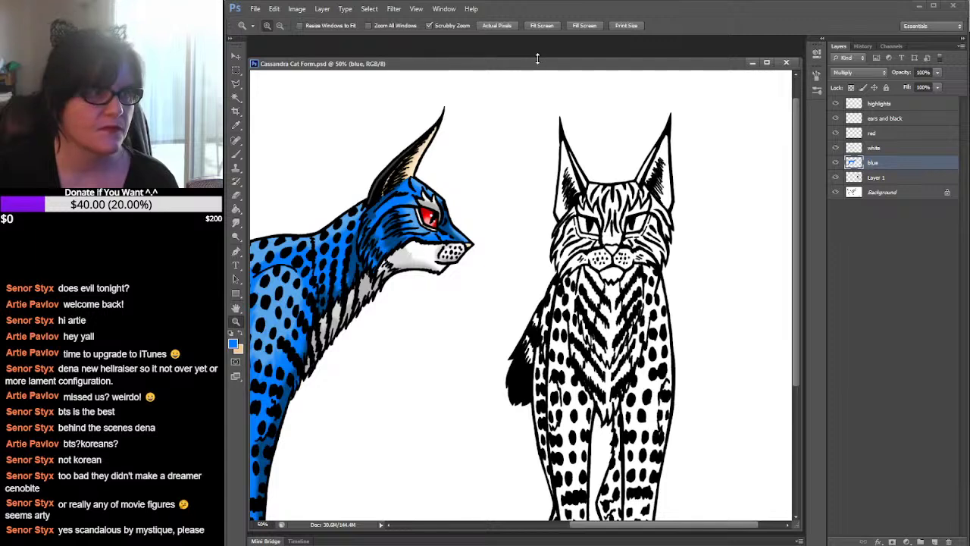
{"action": "left_click_drag", "start_coordinate": [537, 58], "coordinate": [537, 34]}
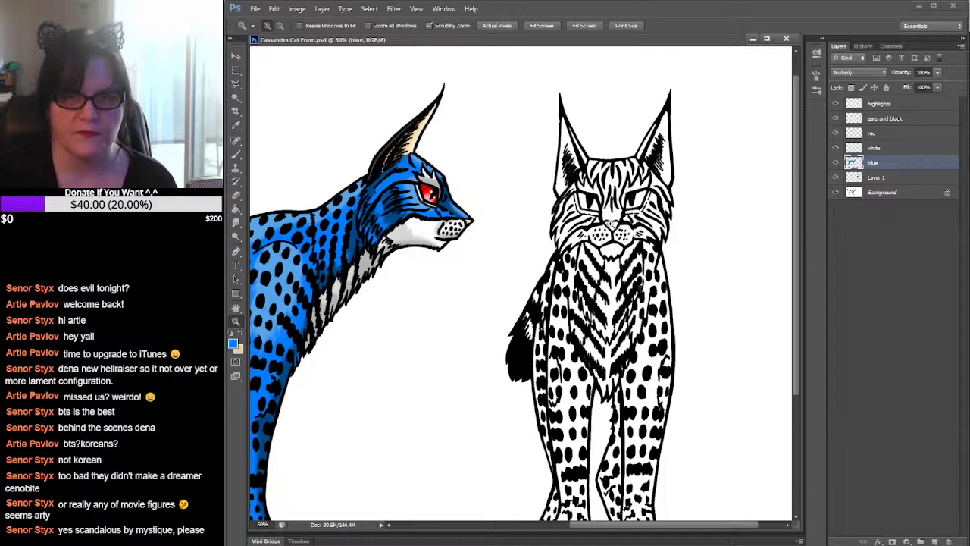
Outline the forehead, nose bridge and cheeks of the front-view cat with the lasso, and fill the selection with blue
{"action": "left_click", "coordinate": [610, 224]}
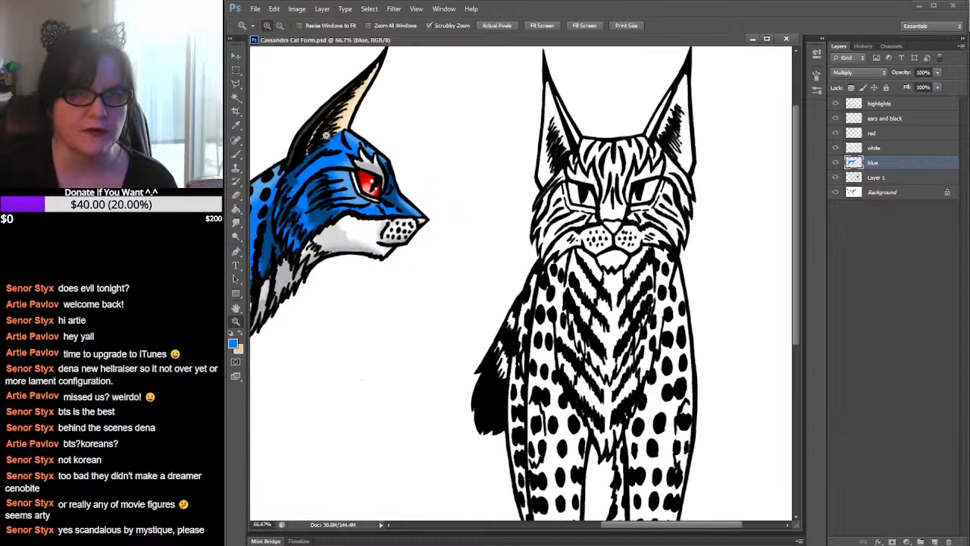
{"action": "left_click", "coordinate": [235, 84]}
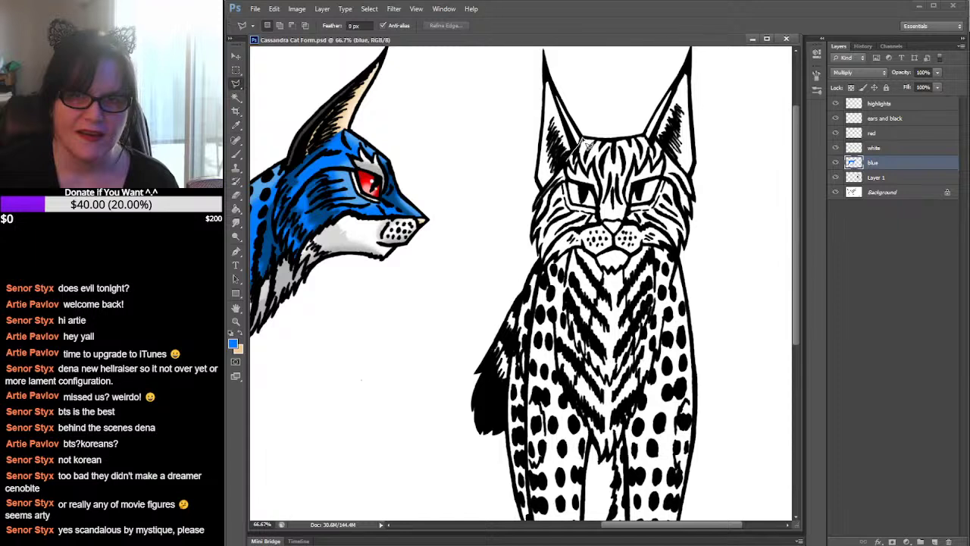
{"action": "mouse_move", "coordinate": [585, 144]}
{"action": "left_mouse_down"}
{"action": "mouse_move", "coordinate": [644, 137]}
{"action": "mouse_move", "coordinate": [684, 165]}
{"action": "mouse_move", "coordinate": [668, 149]}
{"action": "mouse_move", "coordinate": [656, 177]}
{"action": "mouse_move", "coordinate": [652, 162]}
{"action": "mouse_move", "coordinate": [646, 176]}
{"action": "mouse_move", "coordinate": [636, 168]}
{"action": "mouse_move", "coordinate": [635, 188]}
{"action": "mouse_move", "coordinate": [630, 168]}
{"action": "mouse_move", "coordinate": [635, 216]}
{"action": "left_mouse_up"}
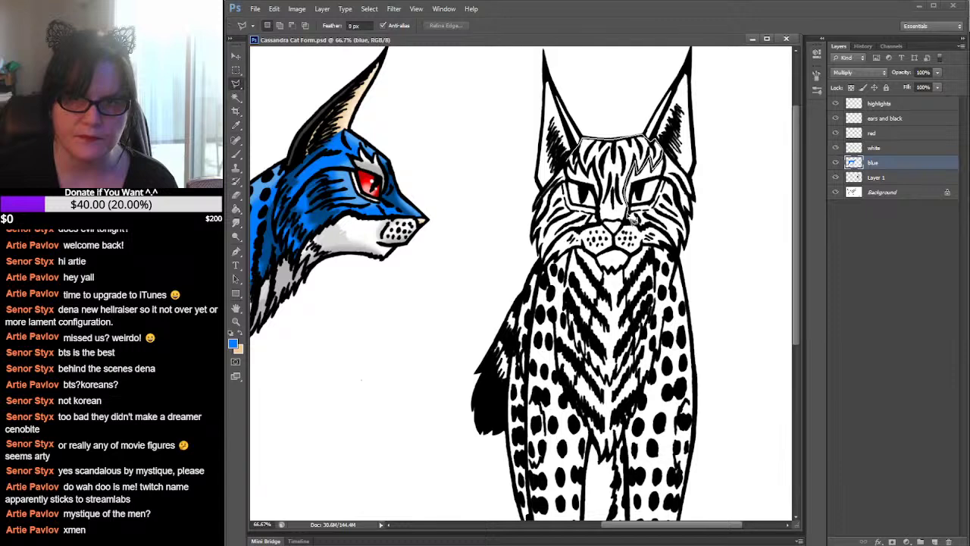
{"action": "left_click", "coordinate": [629, 212]}
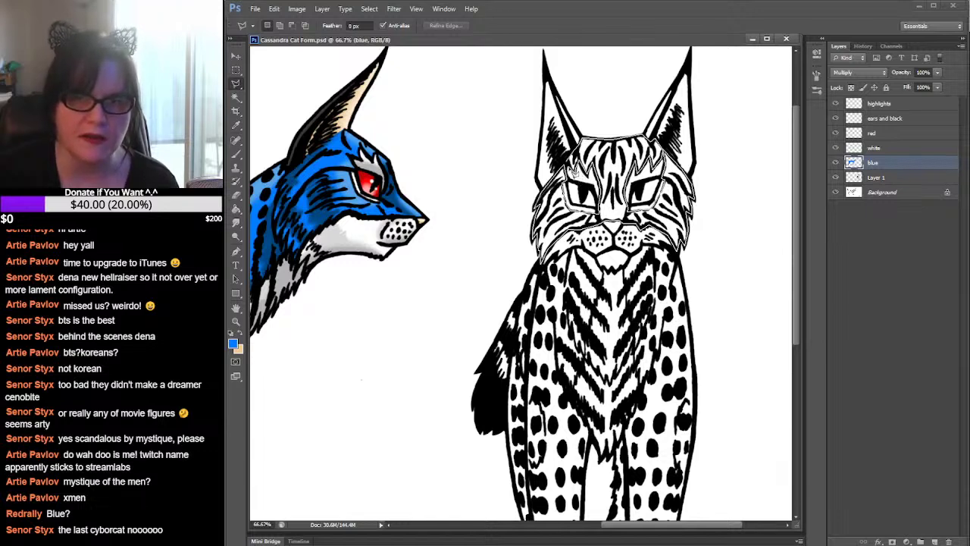
{"action": "double_click", "coordinate": [574, 169]}
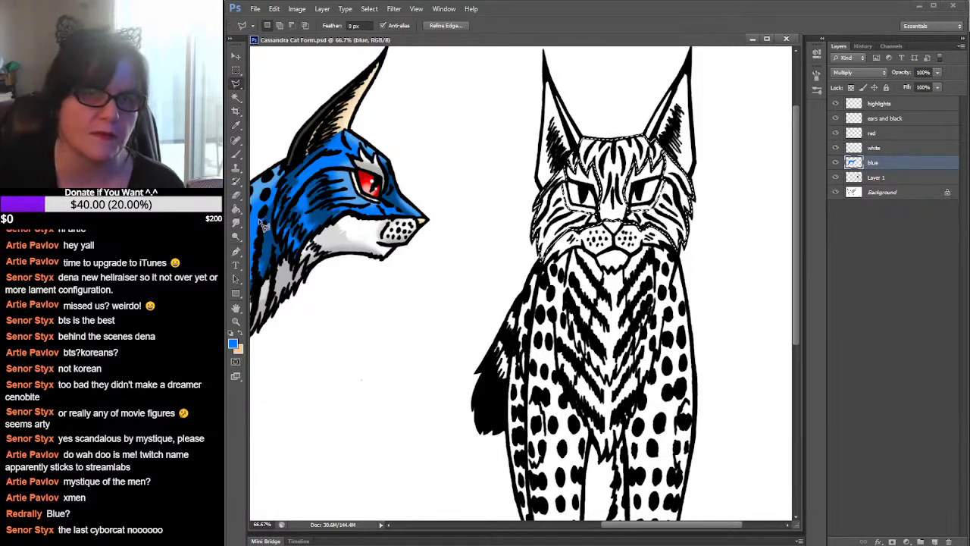
{"action": "left_click", "coordinate": [237, 209]}
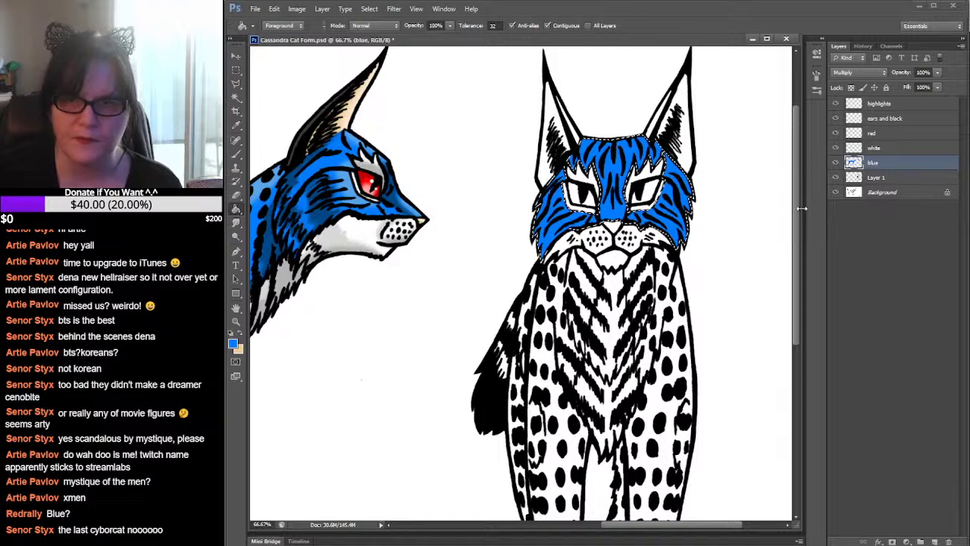
Outline the chest side, shoulder and leg on the tail side of the front-view cat down to the toes, and fill them with blue
{"action": "left_click_drag", "start_coordinate": [797, 197], "coordinate": [794, 270]}
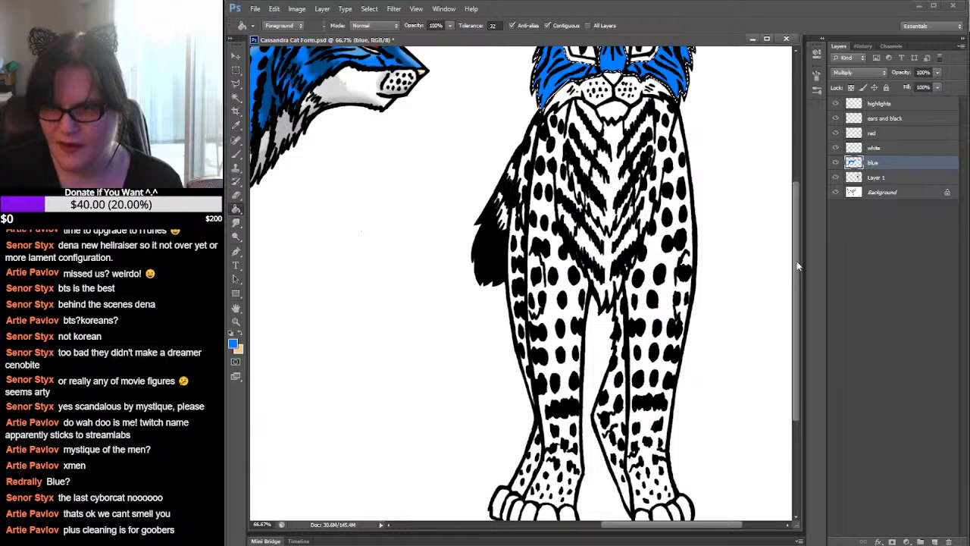
{"action": "left_click_drag", "start_coordinate": [797, 263], "coordinate": [798, 241]}
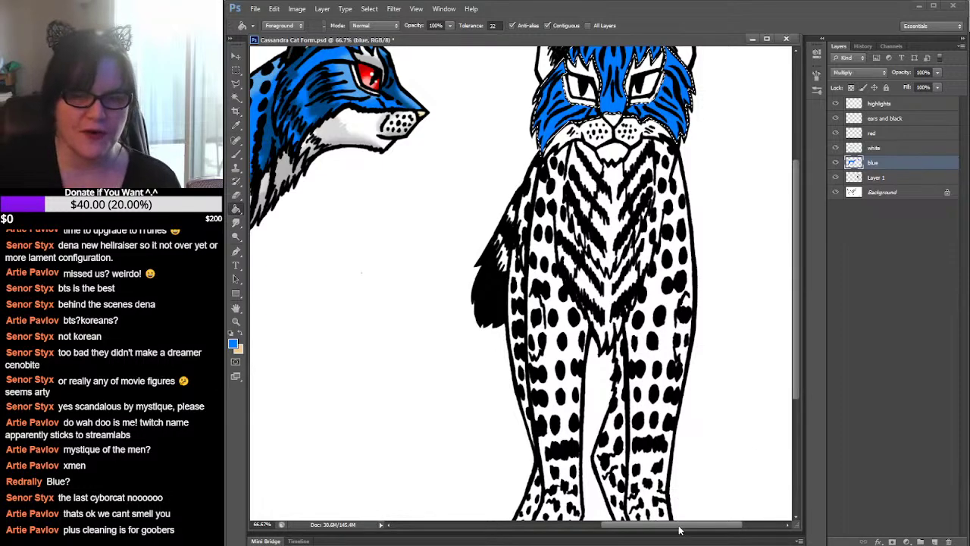
{"action": "mouse_move", "coordinate": [680, 530]}
{"action": "left_mouse_down"}
{"action": "mouse_move", "coordinate": [579, 524]}
{"action": "mouse_move", "coordinate": [685, 528]}
{"action": "left_mouse_up"}
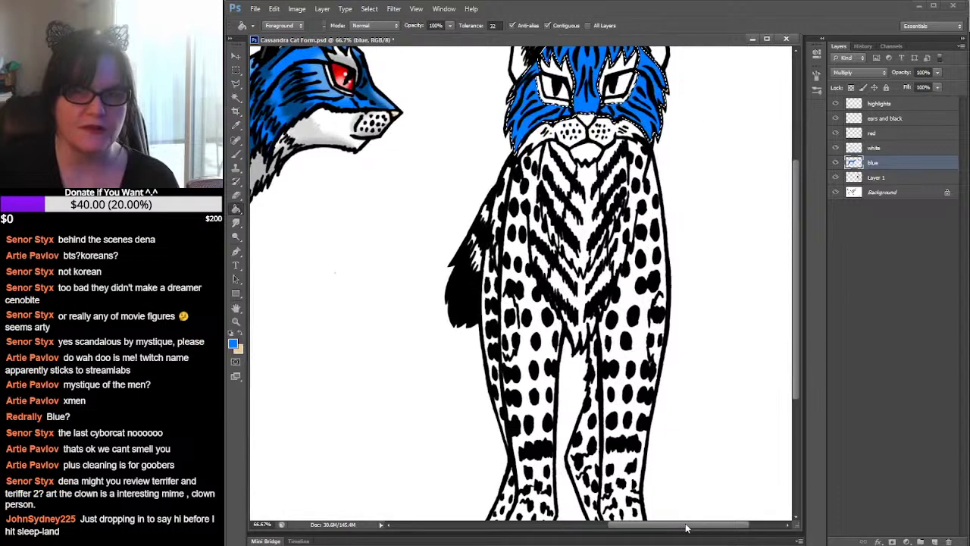
{"action": "left_click", "coordinate": [236, 85]}
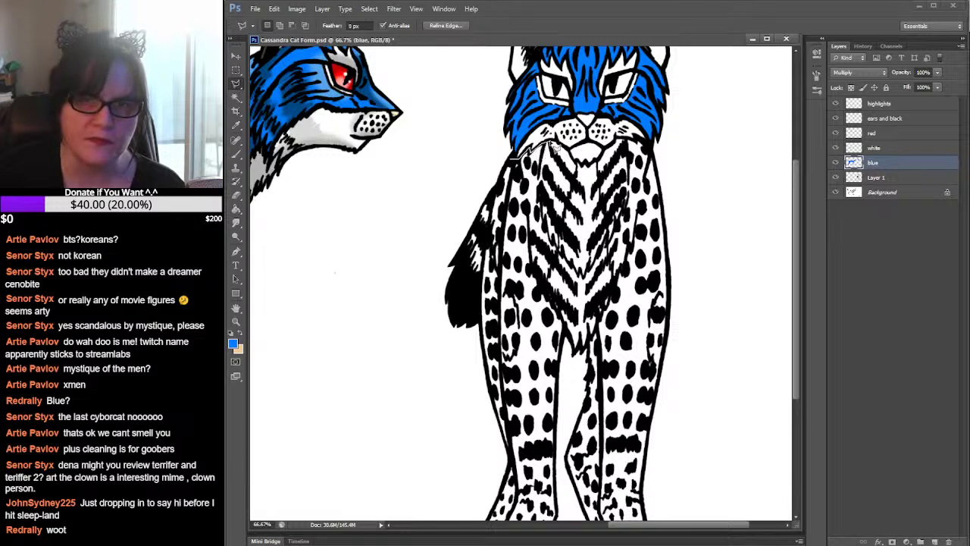
{"action": "mouse_move", "coordinate": [570, 153]}
{"action": "left_mouse_down"}
{"action": "mouse_move", "coordinate": [581, 179]}
{"action": "mouse_move", "coordinate": [553, 282]}
{"action": "mouse_move", "coordinate": [569, 347]}
{"action": "mouse_move", "coordinate": [561, 449]}
{"action": "mouse_move", "coordinate": [684, 269]}
{"action": "mouse_move", "coordinate": [667, 265]}
{"action": "mouse_move", "coordinate": [666, 381]}
{"action": "mouse_move", "coordinate": [604, 365]}
{"action": "mouse_move", "coordinate": [599, 357]}
{"action": "mouse_move", "coordinate": [624, 296]}
{"action": "mouse_move", "coordinate": [590, 138]}
{"action": "mouse_move", "coordinate": [643, 274]}
{"action": "mouse_move", "coordinate": [649, 239]}
{"action": "mouse_move", "coordinate": [624, 280]}
{"action": "mouse_move", "coordinate": [612, 277]}
{"action": "mouse_move", "coordinate": [669, 181]}
{"action": "left_mouse_up"}
{"action": "left_click", "coordinate": [668, 181]}
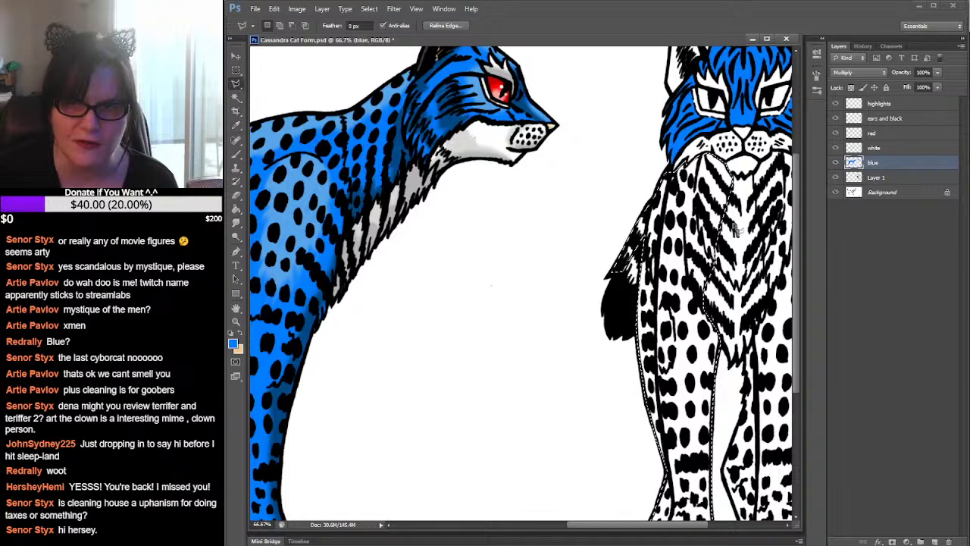
{"action": "mouse_move", "coordinate": [730, 227]}
{"action": "left_mouse_down"}
{"action": "mouse_move", "coordinate": [584, 204]}
{"action": "mouse_move", "coordinate": [587, 151]}
{"action": "left_mouse_up"}
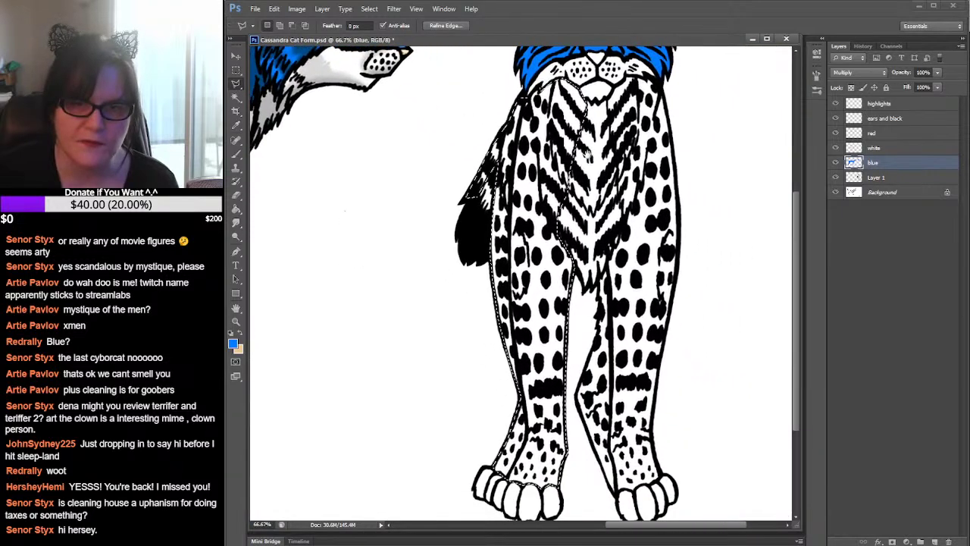
{"action": "mouse_move", "coordinate": [644, 216]}
{"action": "left_mouse_down"}
{"action": "mouse_move", "coordinate": [633, 211]}
{"action": "mouse_move", "coordinate": [634, 227]}
{"action": "left_mouse_up"}
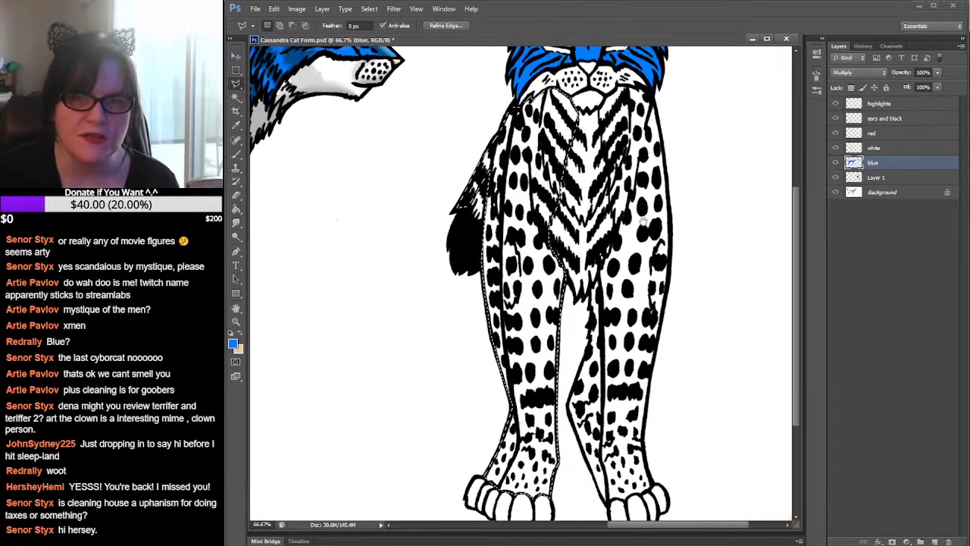
{"action": "key", "text": "g"}
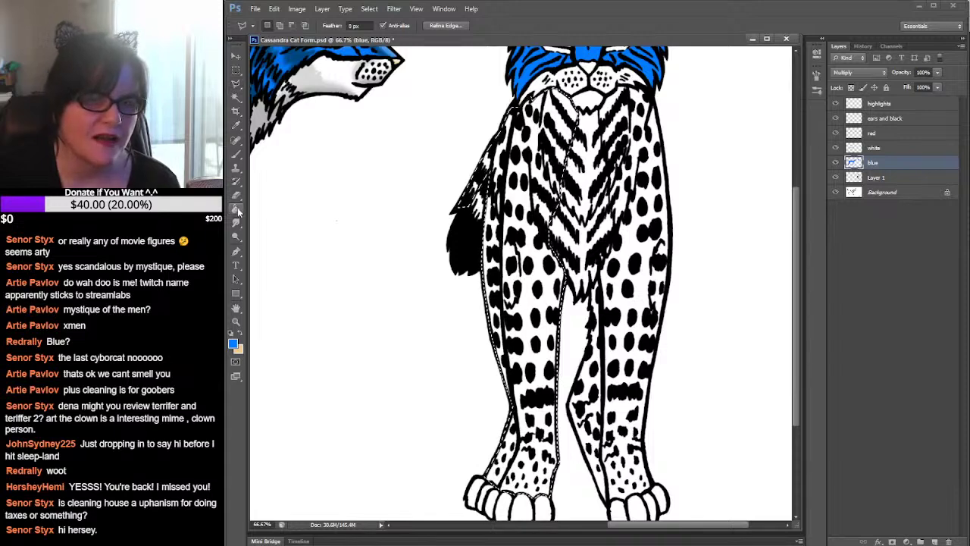
{"action": "left_click", "coordinate": [512, 193]}
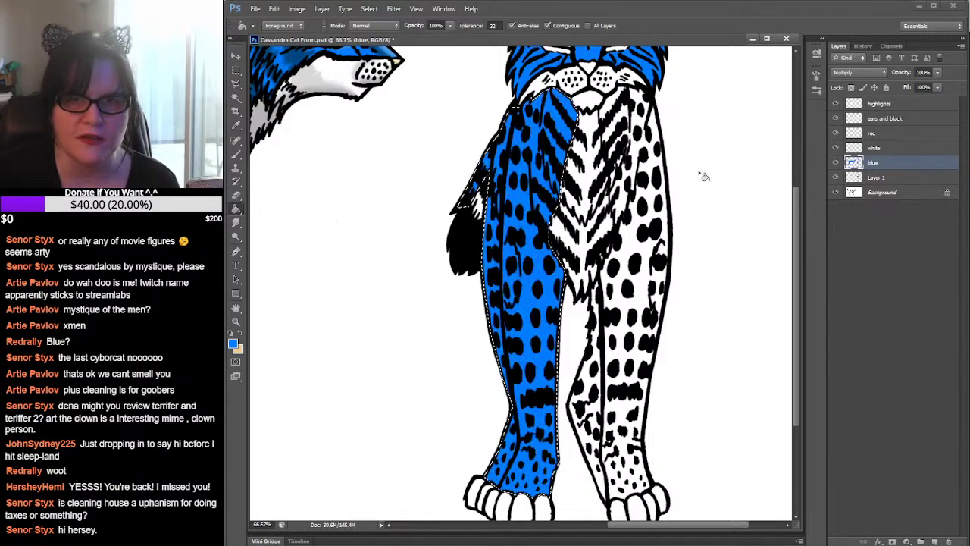
Outline the front-view cat's other chest side and leg, opposite the tail, down to the toes, and fill them with blue
{"action": "left_click_drag", "start_coordinate": [673, 252], "coordinate": [643, 245]}
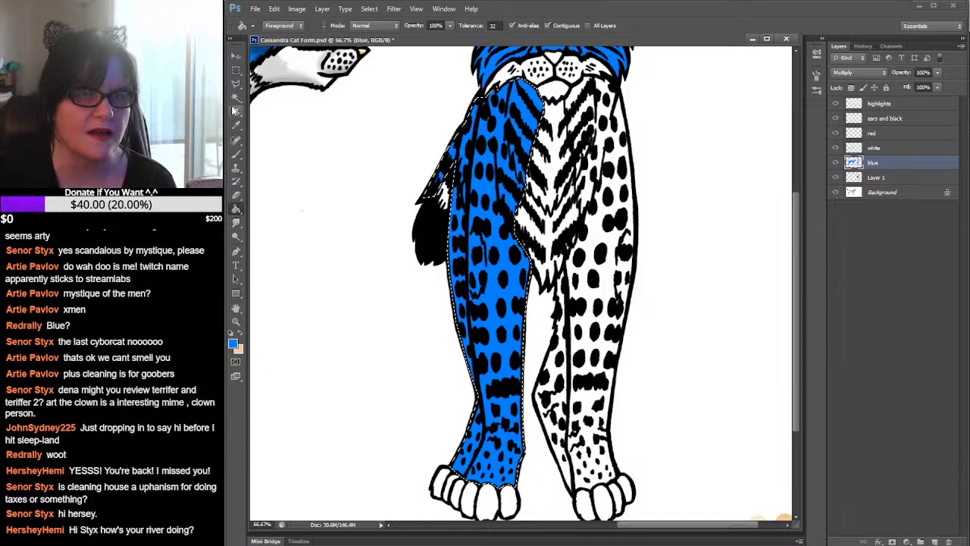
{"action": "left_click", "coordinate": [235, 84]}
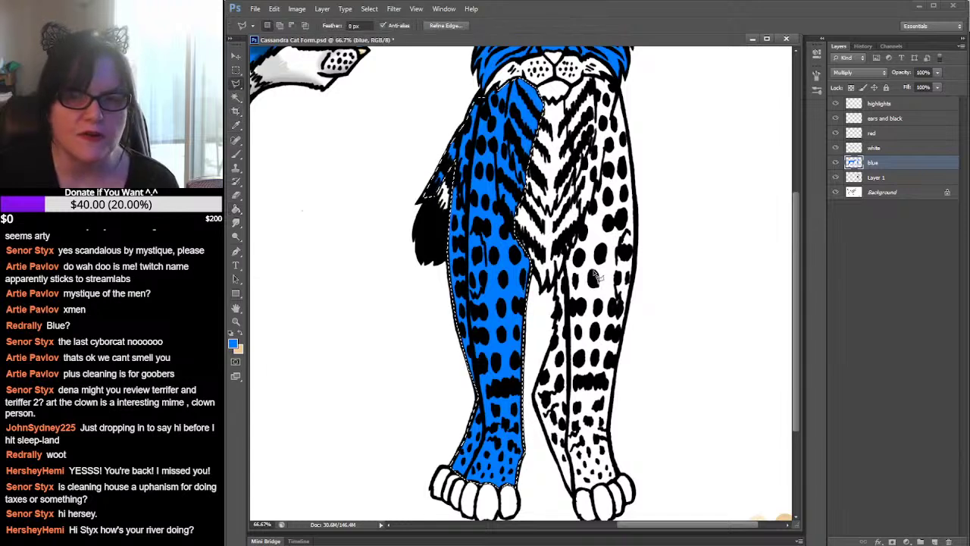
{"action": "left_click", "coordinate": [572, 500]}
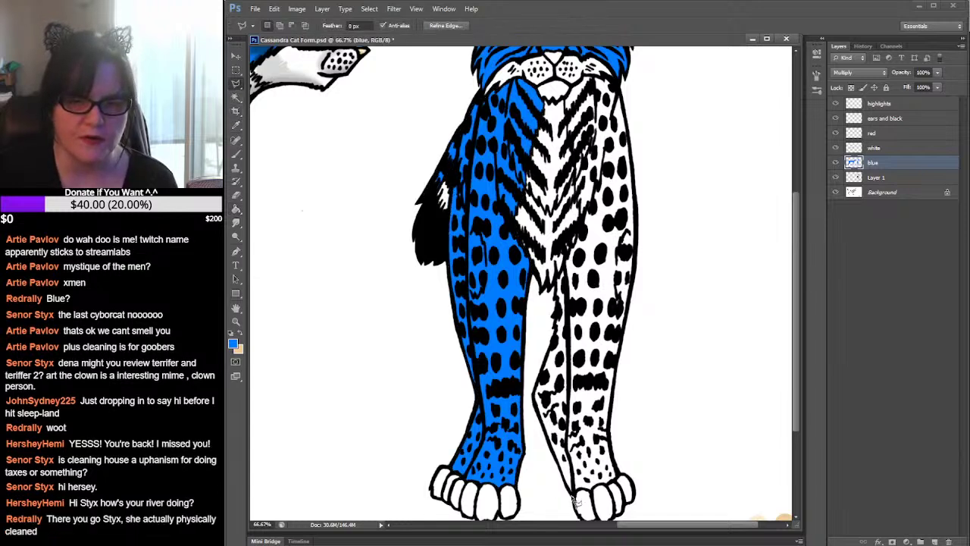
{"action": "mouse_move", "coordinate": [567, 485]}
{"action": "left_mouse_down"}
{"action": "mouse_move", "coordinate": [537, 394]}
{"action": "mouse_move", "coordinate": [556, 380]}
{"action": "mouse_move", "coordinate": [555, 297]}
{"action": "mouse_move", "coordinate": [581, 241]}
{"action": "left_mouse_up"}
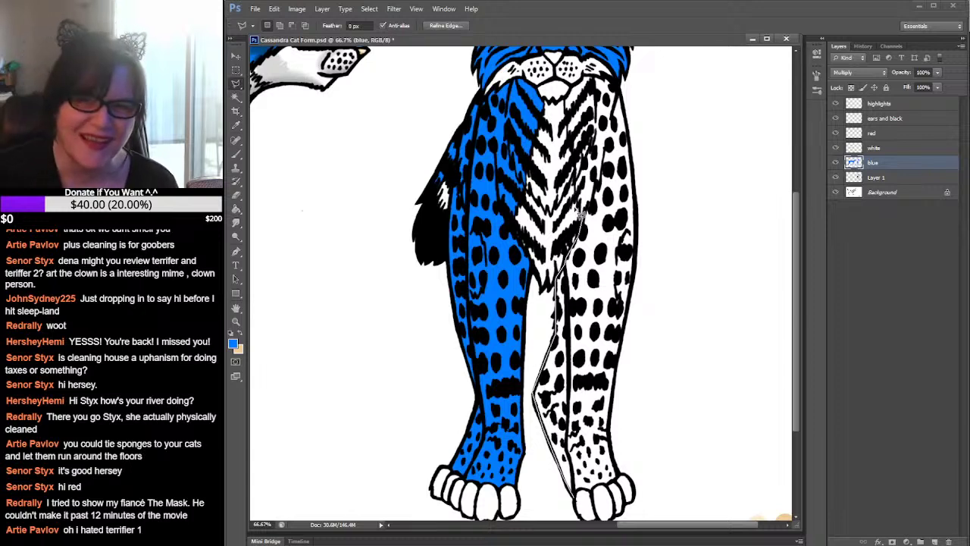
{"action": "mouse_move", "coordinate": [582, 205]}
{"action": "left_mouse_down"}
{"action": "mouse_move", "coordinate": [566, 102]}
{"action": "mouse_move", "coordinate": [589, 80]}
{"action": "mouse_move", "coordinate": [625, 96]}
{"action": "left_mouse_up"}
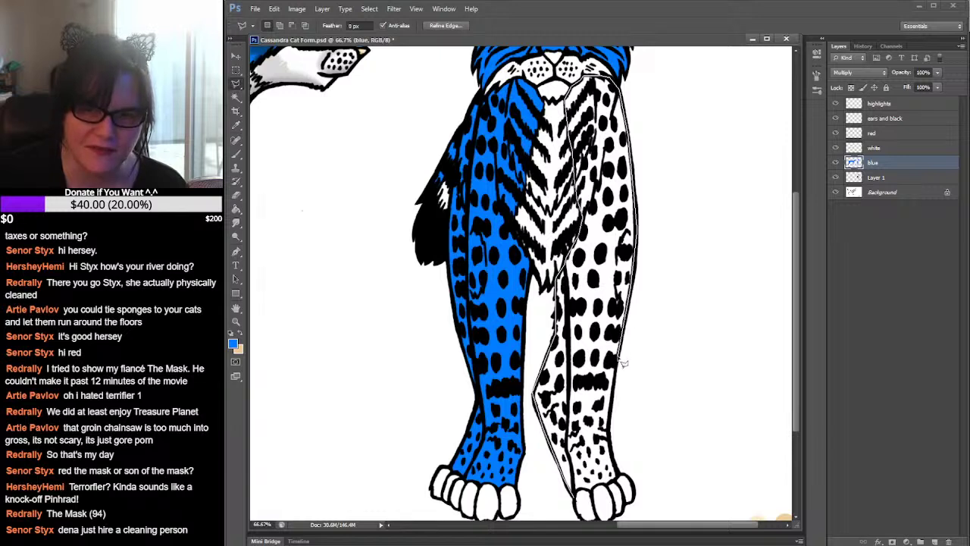
{"action": "left_click_drag", "start_coordinate": [623, 416], "coordinate": [614, 434]}
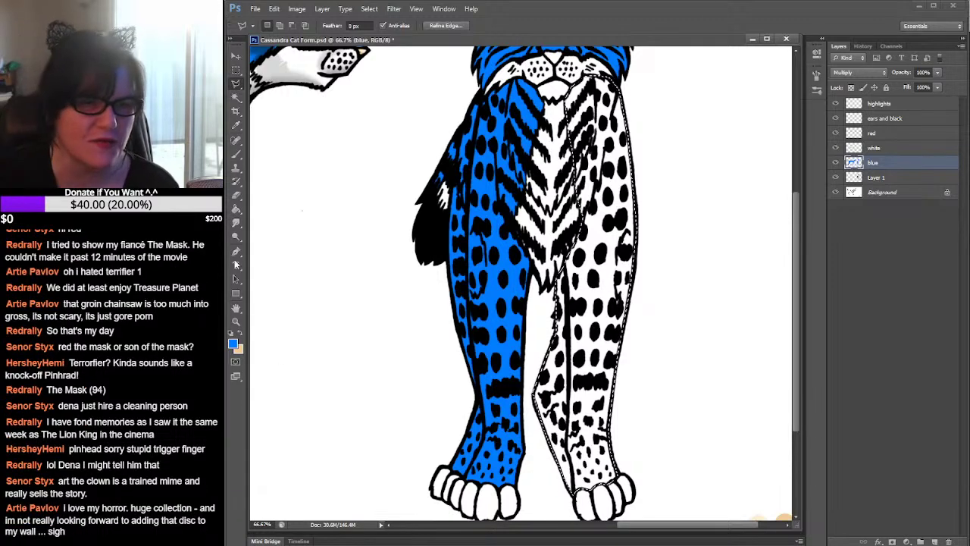
{"action": "left_click", "coordinate": [235, 210]}
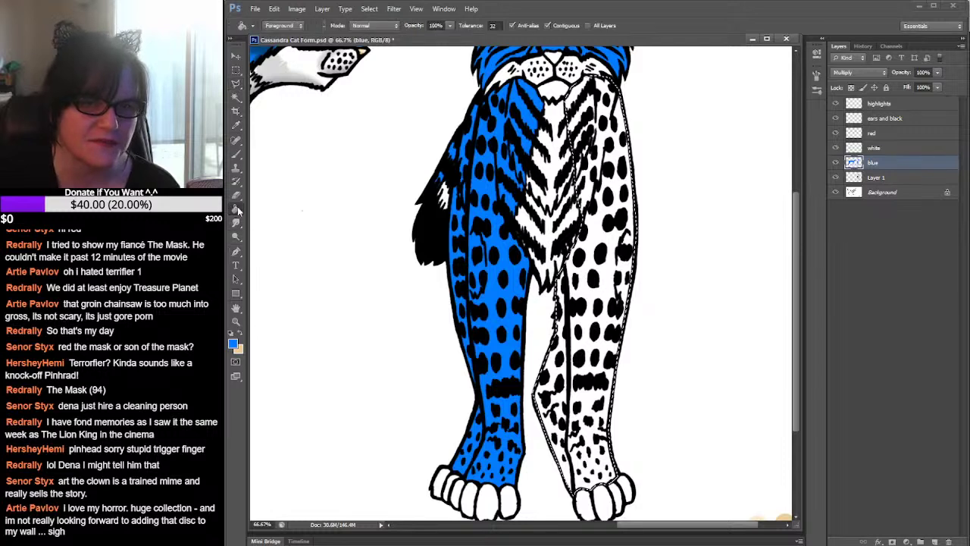
{"action": "left_click", "coordinate": [587, 232]}
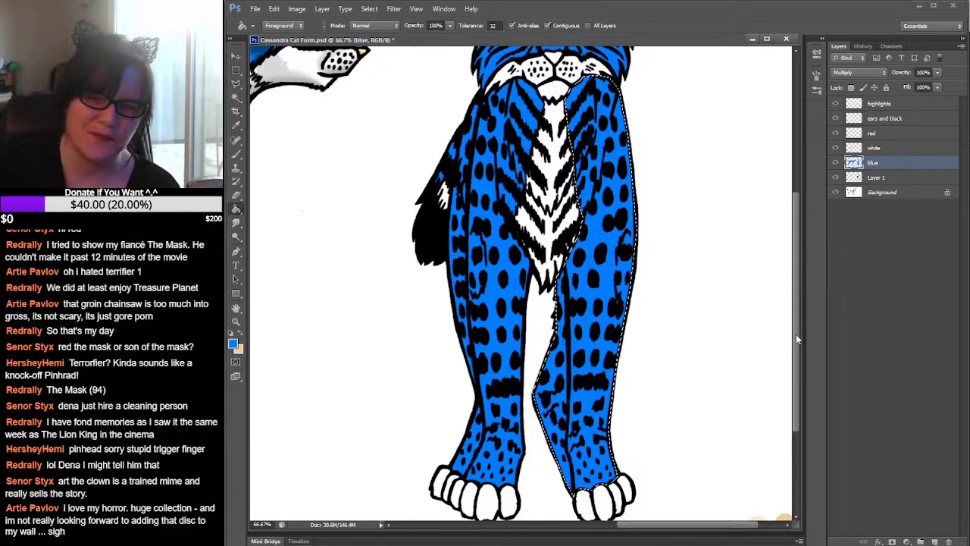
Make the "white" layer active and set the foreground color to white (ffffff)
{"action": "left_click_drag", "start_coordinate": [796, 335], "coordinate": [795, 250]}
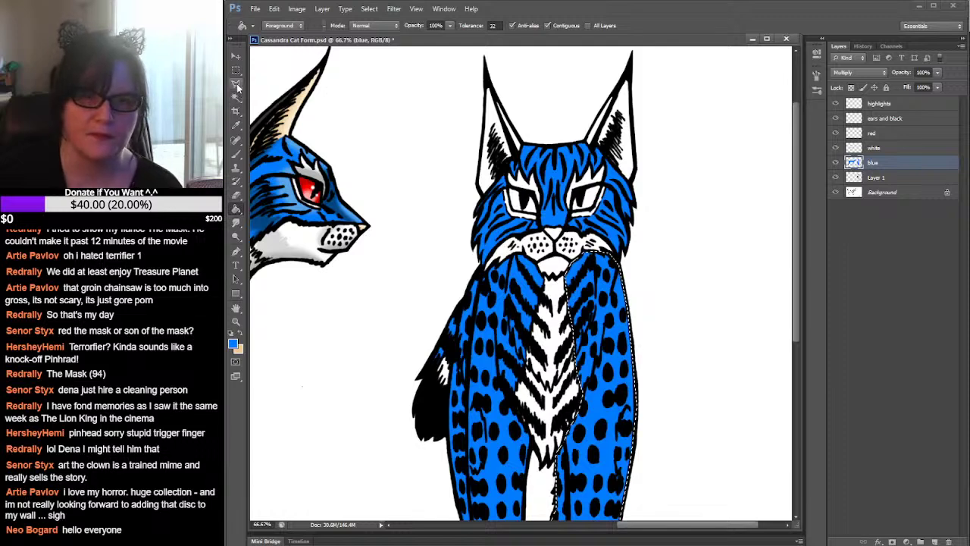
{"action": "left_click", "coordinate": [852, 149]}
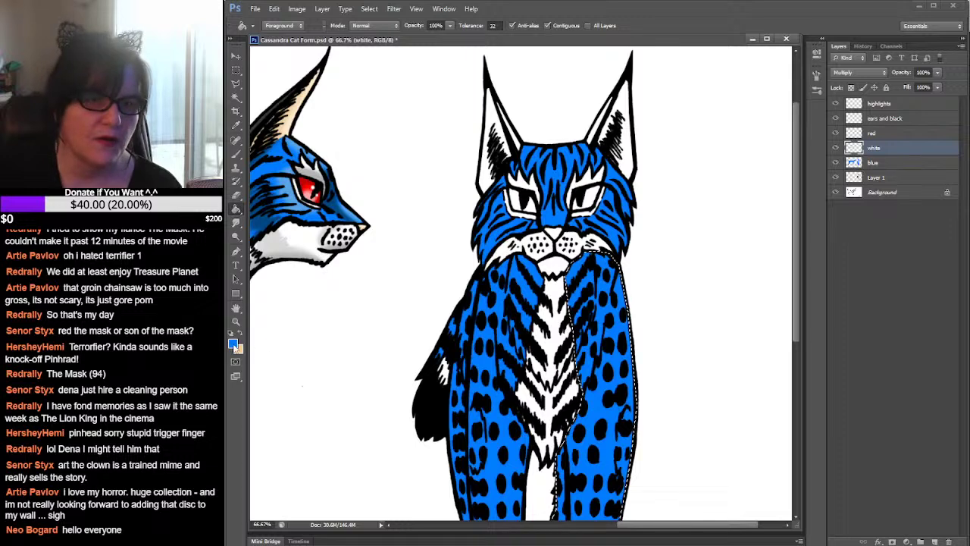
{"action": "left_click", "coordinate": [234, 345]}
{"action": "left_click_drag", "start_coordinate": [137, 140], "coordinate": [126, 134]}
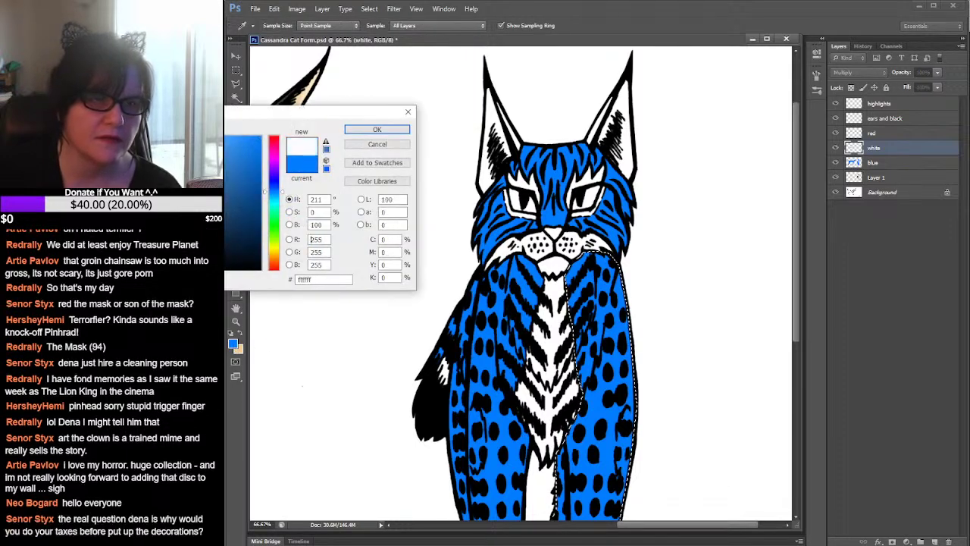
{"action": "left_click", "coordinate": [390, 131]}
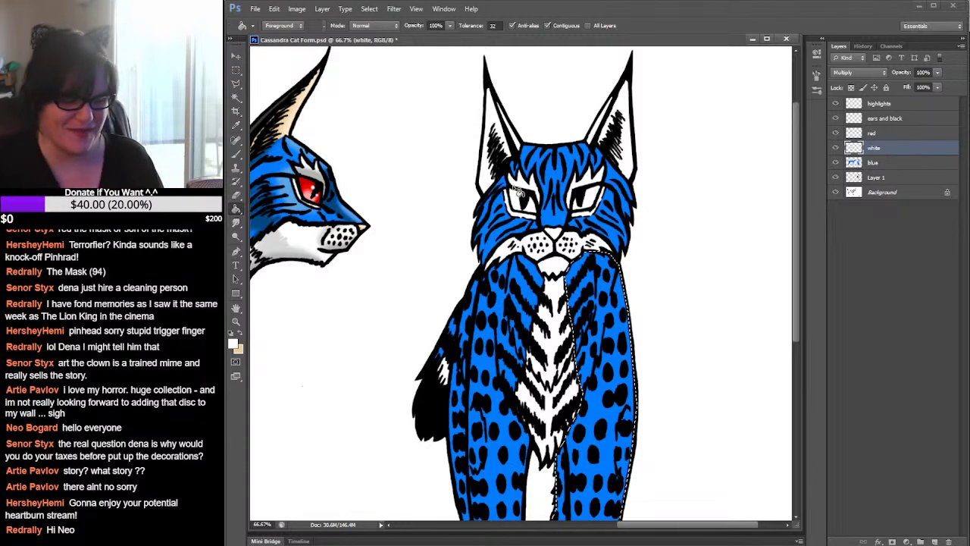
{"action": "key", "text": "alt+bracketleft"}
{"action": "key", "text": "Delete"}
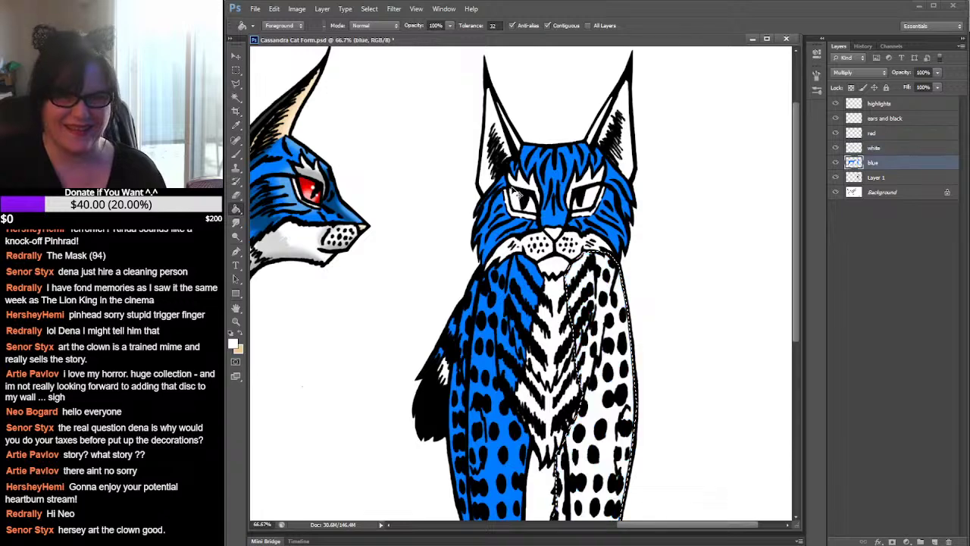
{"action": "key", "text": "ctrl+z"}
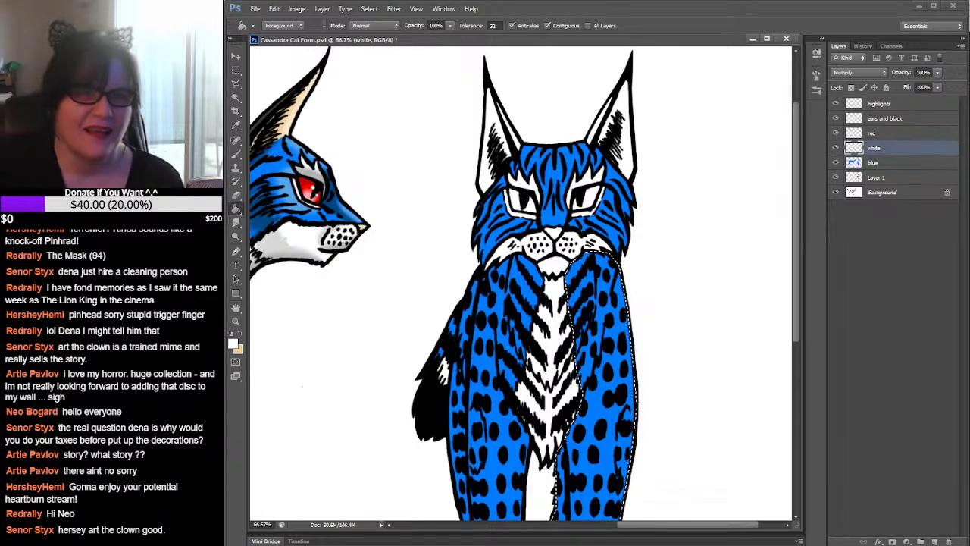
Outline the white markings around both eyes of the front-view cat with the lasso, leaving the eyes themselves out
{"action": "left_click", "coordinate": [236, 83]}
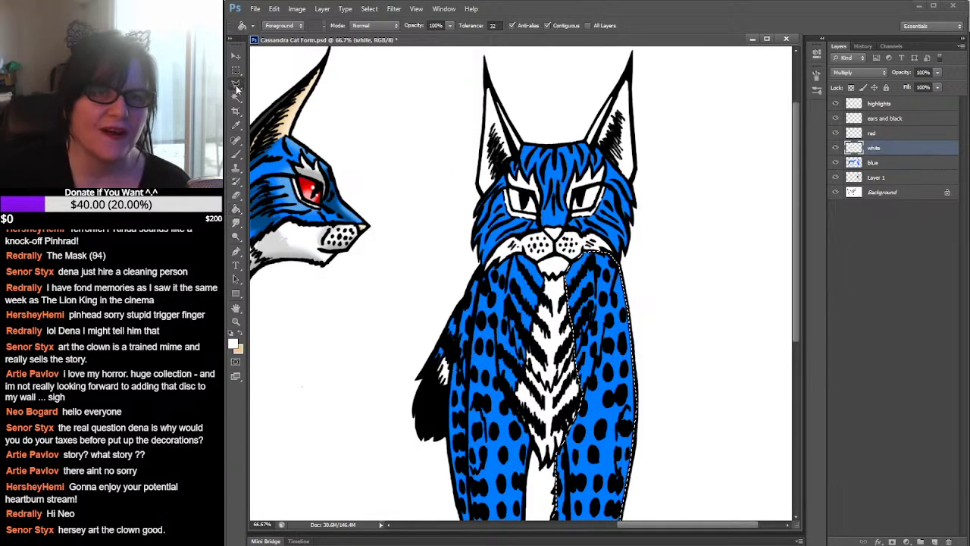
{"action": "left_click", "coordinate": [508, 187]}
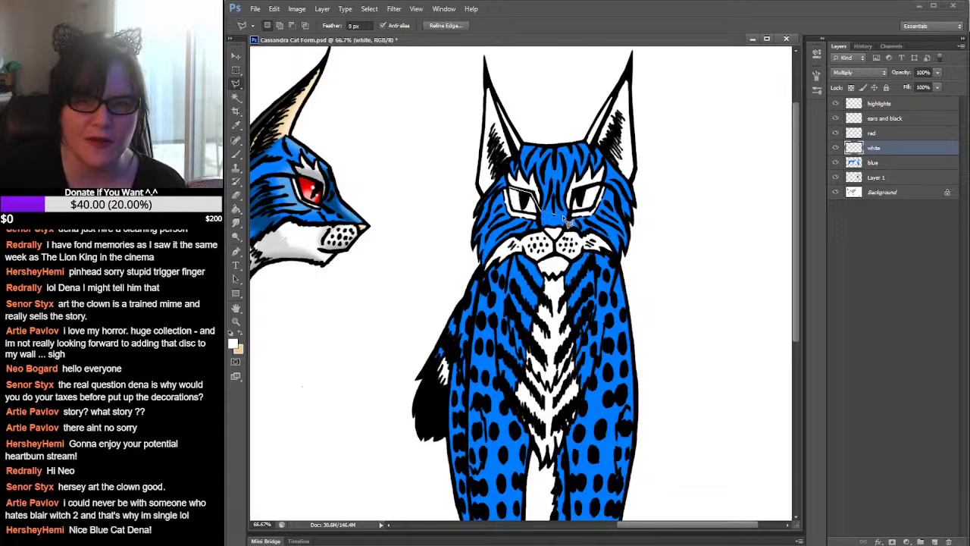
{"action": "left_click", "coordinate": [562, 214]}
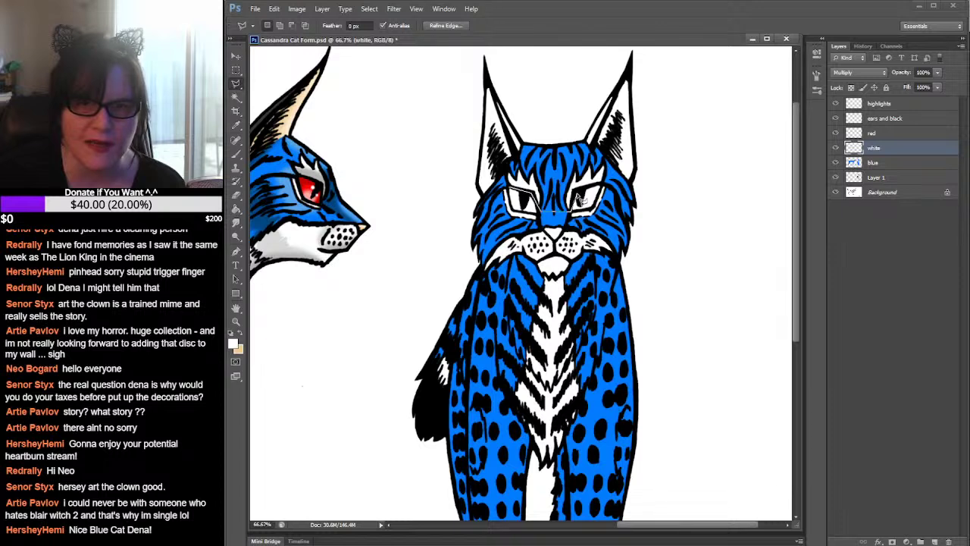
{"action": "left_click", "coordinate": [577, 189]}
{"action": "left_click", "coordinate": [604, 183]}
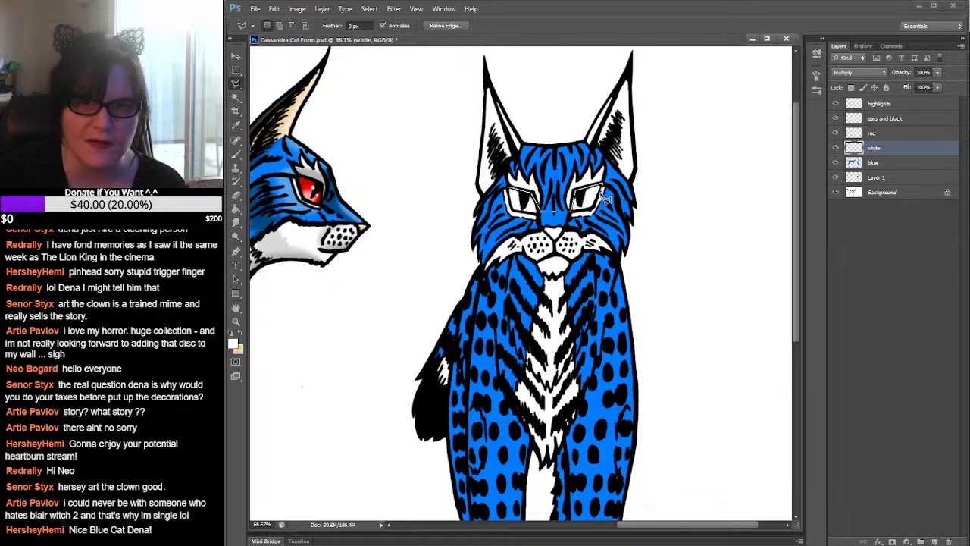
{"action": "left_click", "coordinate": [594, 211]}
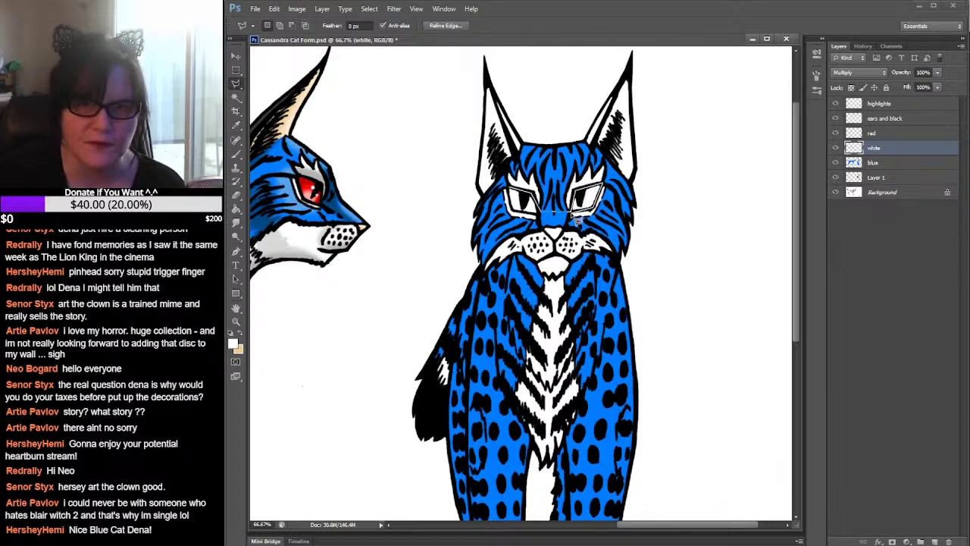
{"action": "left_click", "coordinate": [571, 215]}
{"action": "left_click", "coordinate": [555, 217]}
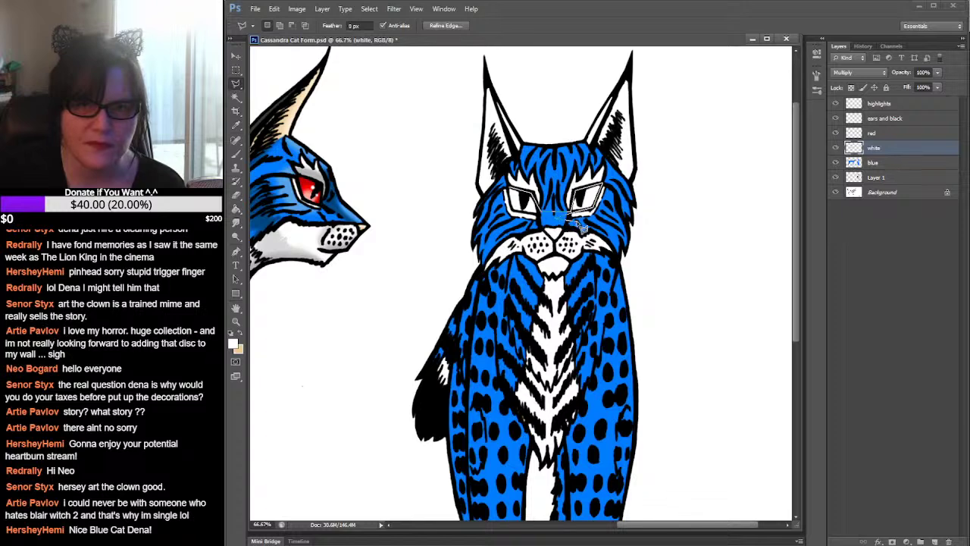
{"action": "left_click", "coordinate": [578, 221]}
{"action": "left_click", "coordinate": [598, 220]}
{"action": "left_click", "coordinate": [617, 185]}
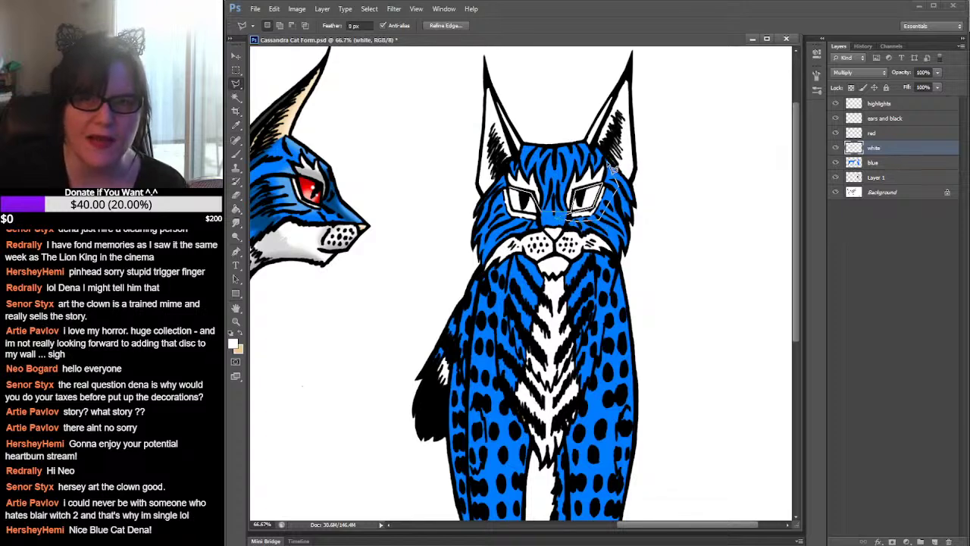
{"action": "left_click", "coordinate": [605, 159]}
{"action": "left_click", "coordinate": [580, 154]}
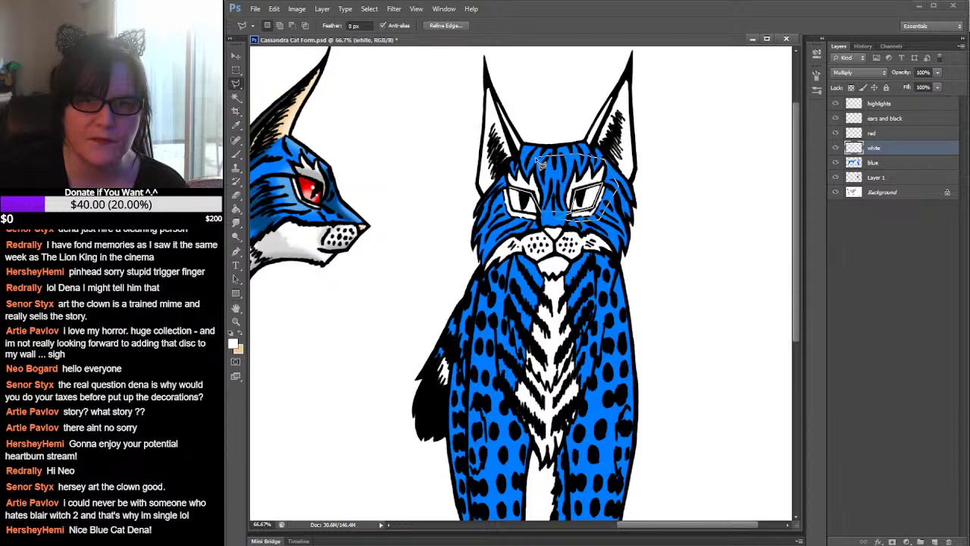
{"action": "left_click", "coordinate": [497, 188]}
{"action": "left_click", "coordinate": [497, 218]}
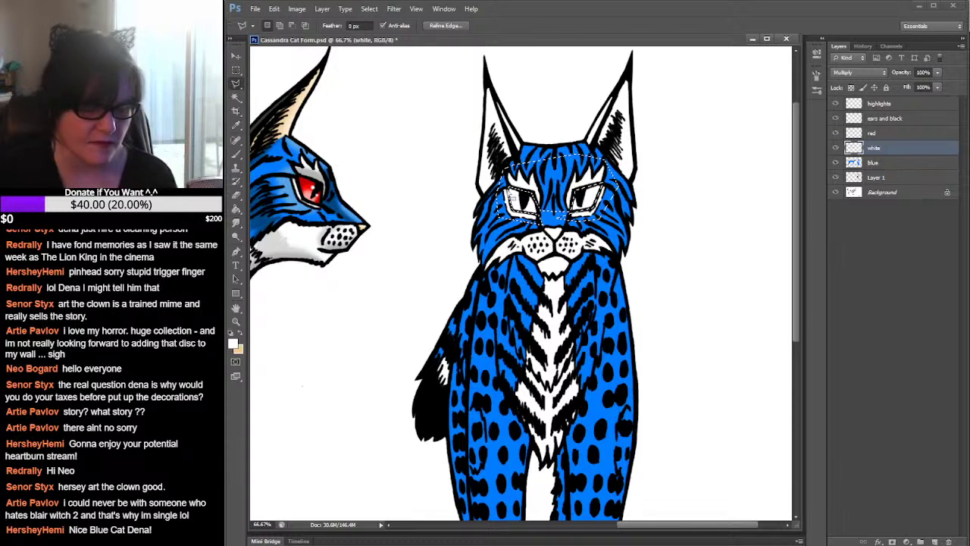
Subtract the painted area of the "blue" layer from the eye-marking selection
{"action": "key", "text": "ctrl+alt+z"}
{"action": "key", "text": "ctrl+alt+z"}
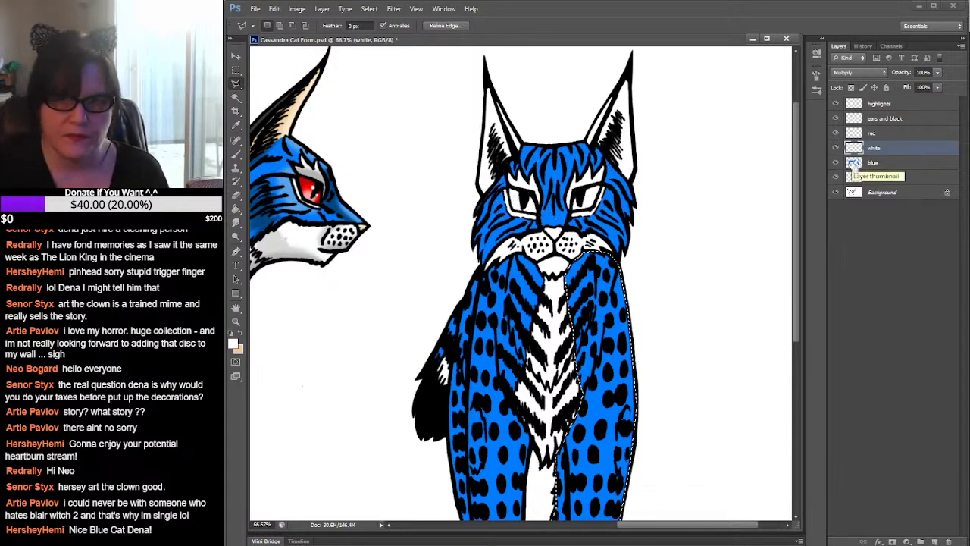
{"action": "key", "text": "ctrl+shift+z"}
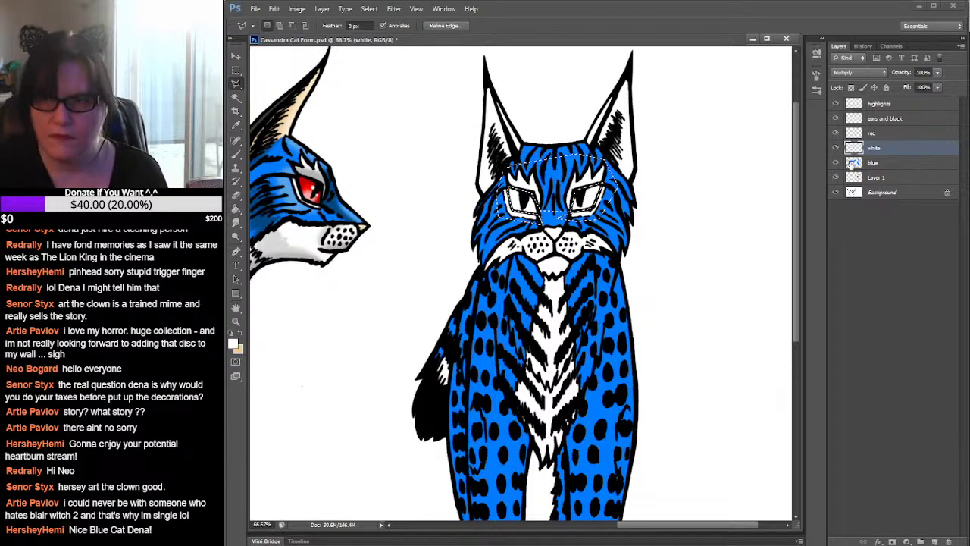
{"action": "left_click", "coordinate": [851, 167]}
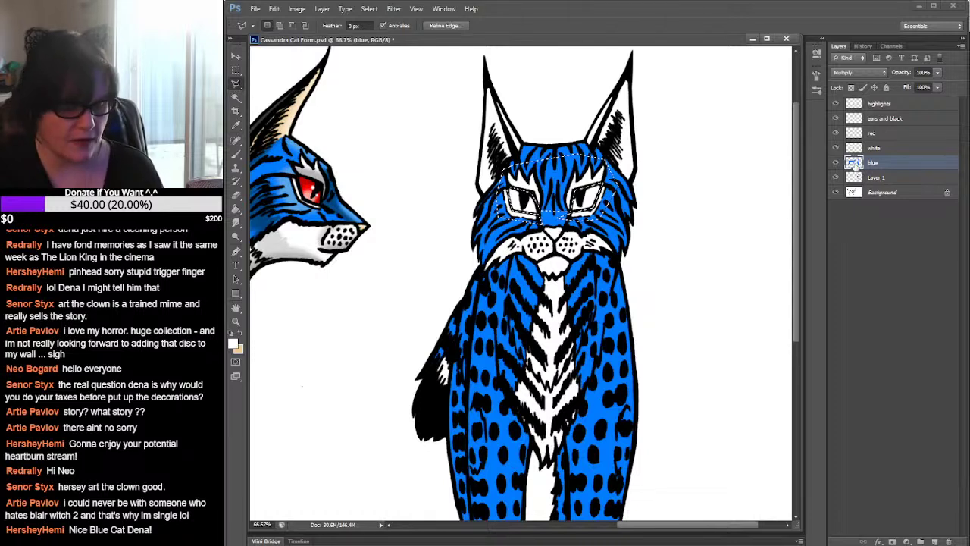
{"action": "left_click", "coordinate": [854, 165], "text": "ctrl+alt"}
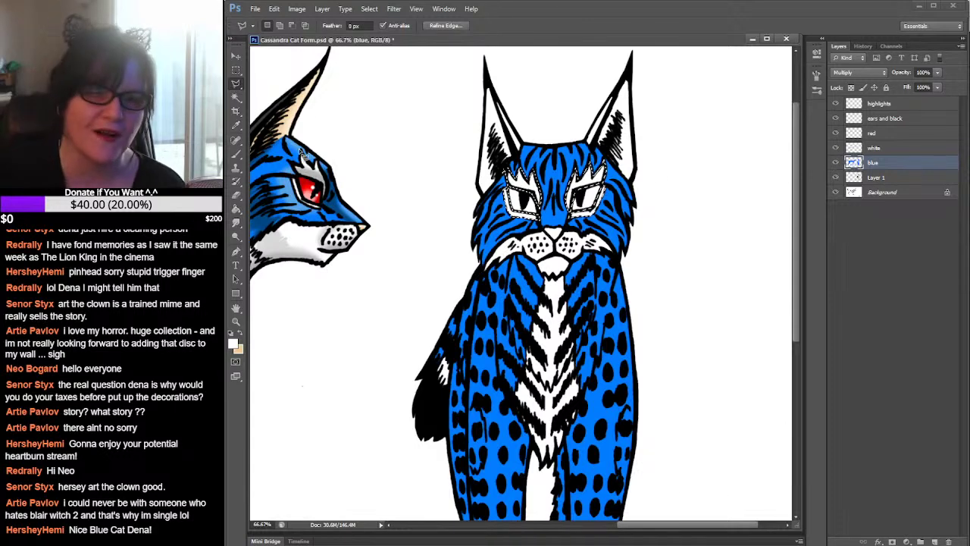
Set the "white" layer's blend mode to Normal and fill the selected eye markings with white on it
{"action": "key", "text": "g"}
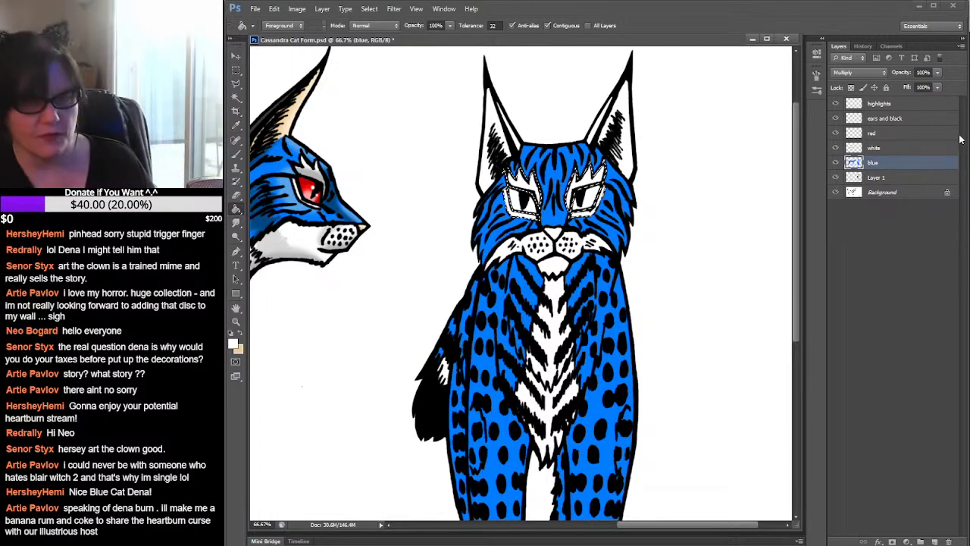
{"action": "left_click", "coordinate": [883, 152]}
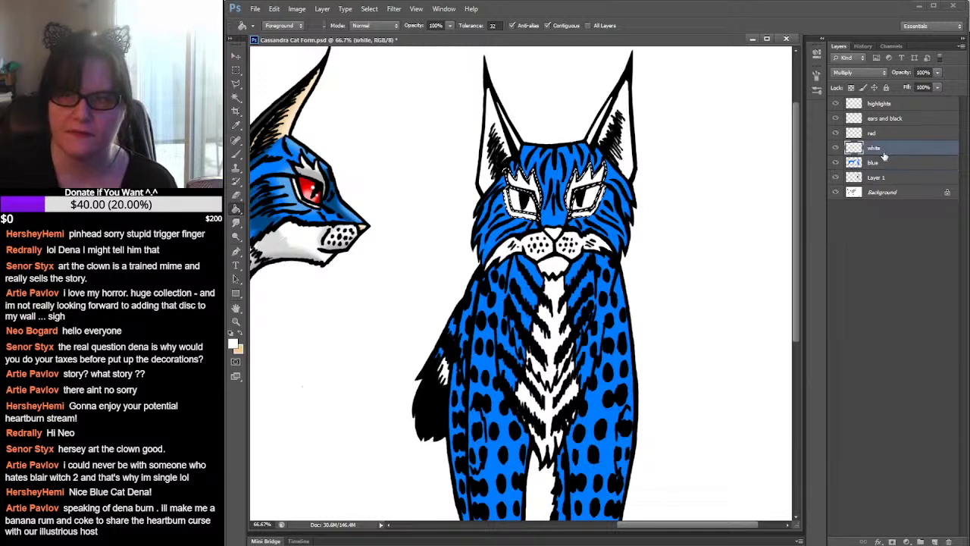
{"action": "left_click", "coordinate": [863, 73]}
{"action": "left_click", "coordinate": [869, 86]}
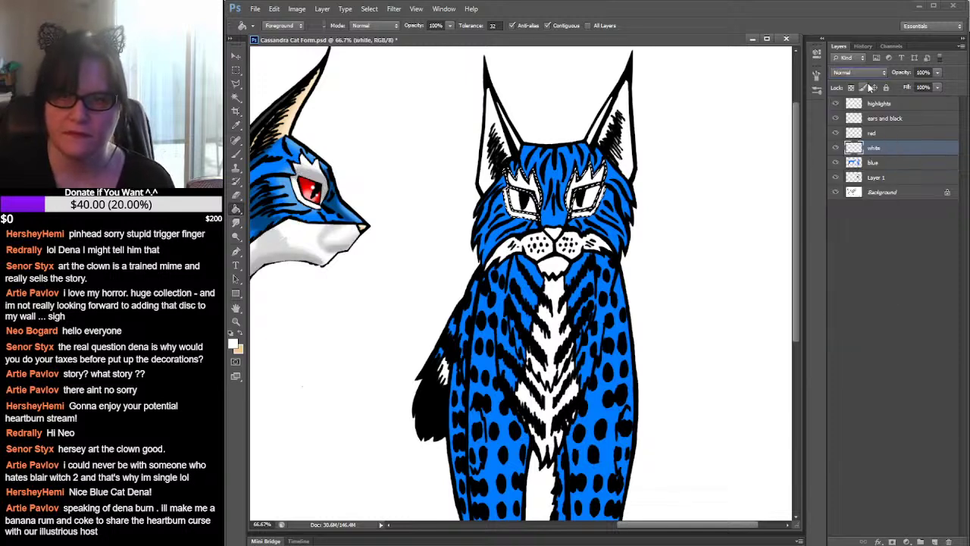
{"action": "left_click", "coordinate": [873, 162]}
{"action": "left_click", "coordinate": [895, 150]}
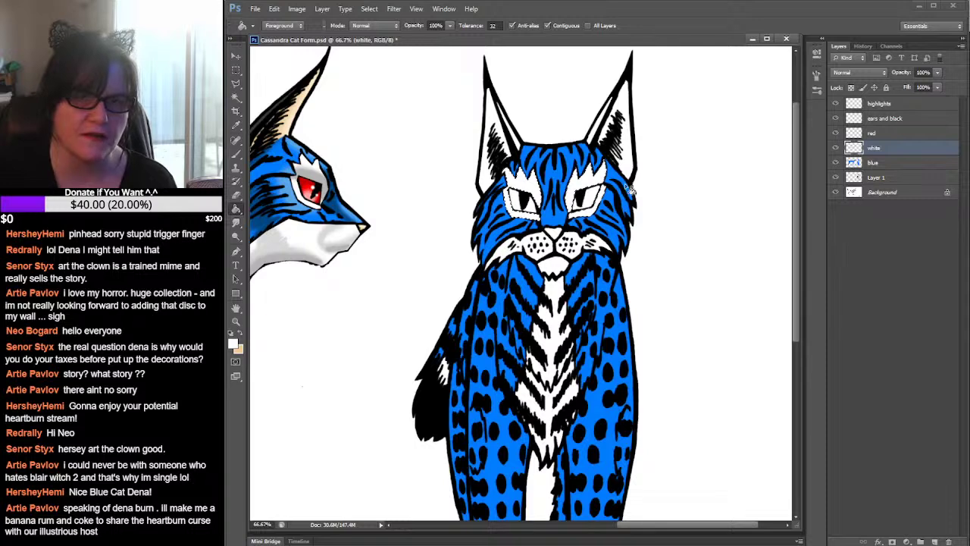
Start a lasso outline along the front-view cat's cheeks and above its muzzle, passing beneath the nose to leave it out
{"action": "left_click", "coordinate": [236, 83]}
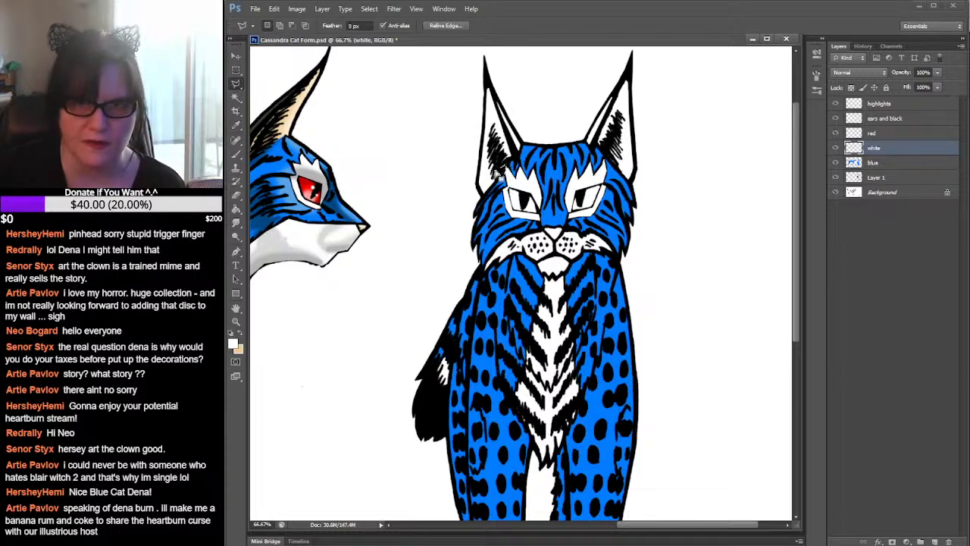
{"action": "key", "text": "m"}
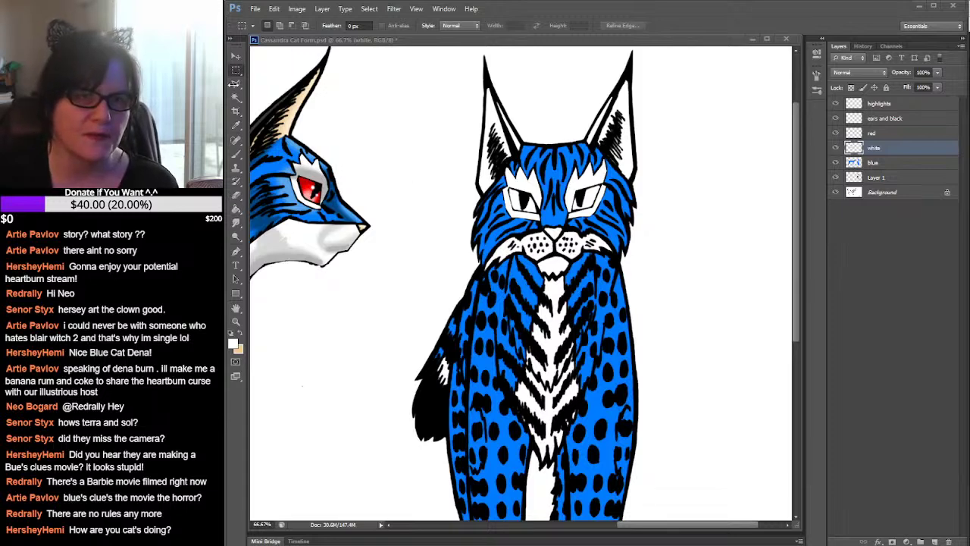
{"action": "left_click", "coordinate": [237, 88]}
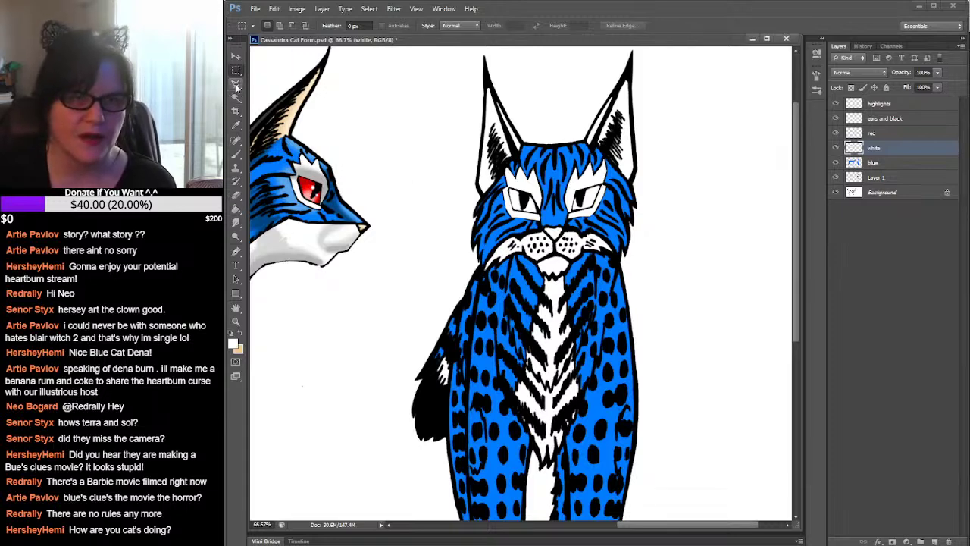
{"action": "left_click", "coordinate": [236, 84]}
{"action": "left_click", "coordinate": [484, 284]}
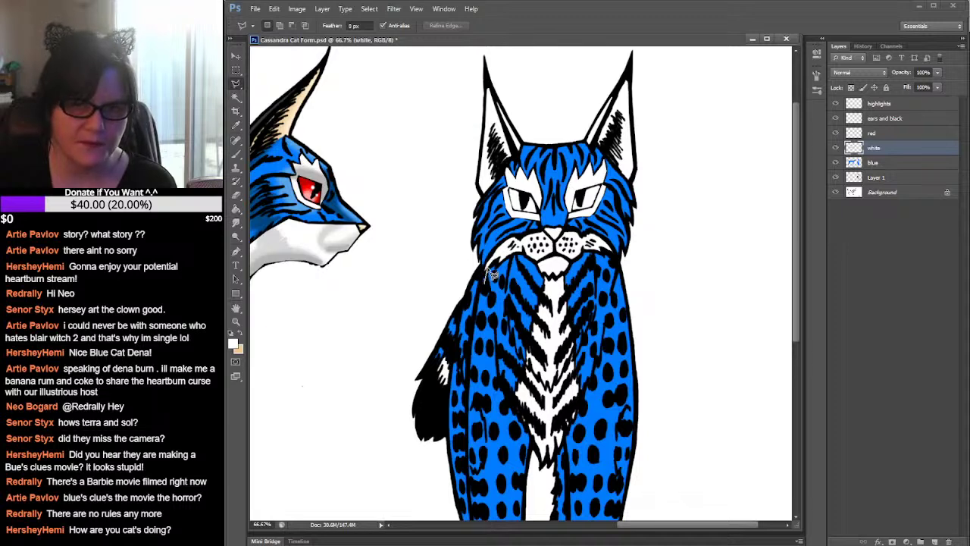
{"action": "left_click", "coordinate": [484, 261]}
{"action": "left_click", "coordinate": [496, 240]}
{"action": "left_click", "coordinate": [504, 229]}
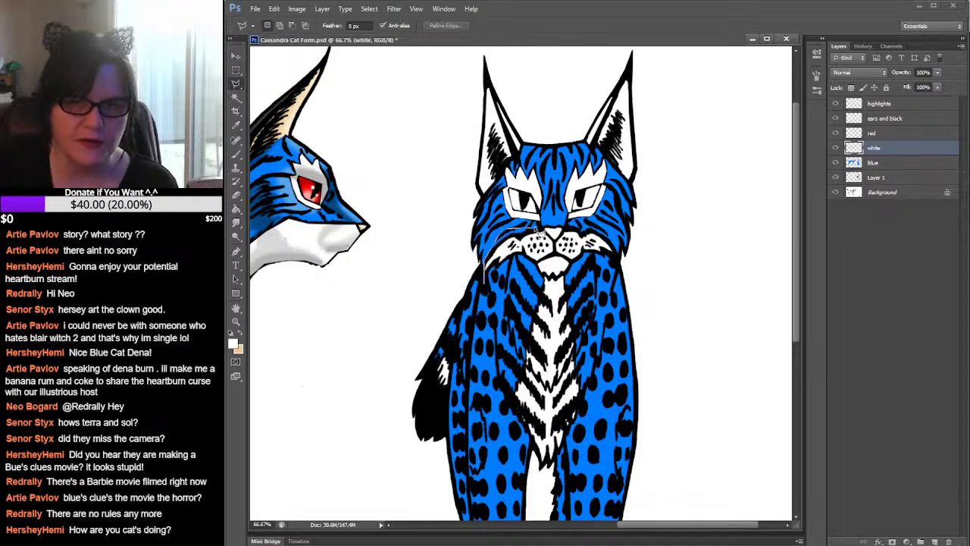
{"action": "left_click", "coordinate": [542, 228]}
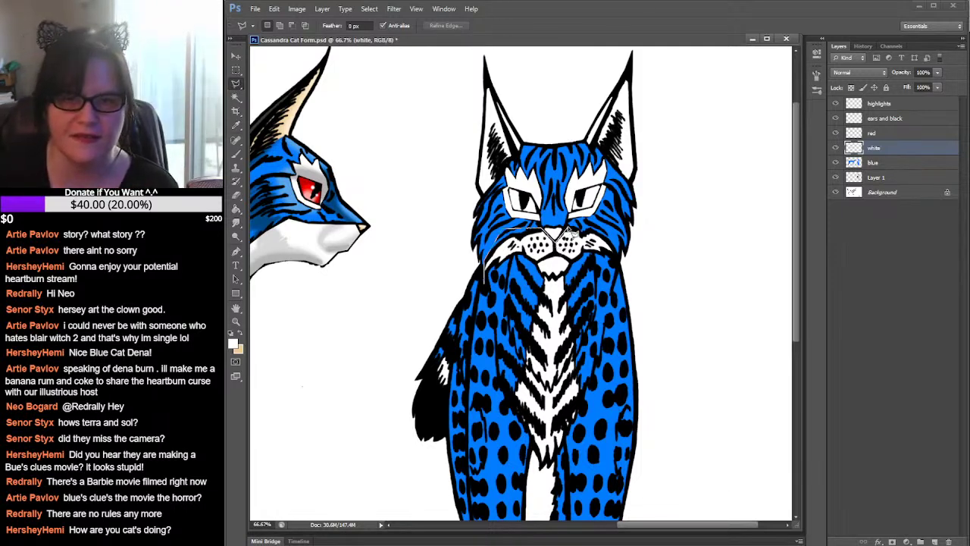
{"action": "left_click", "coordinate": [606, 230]}
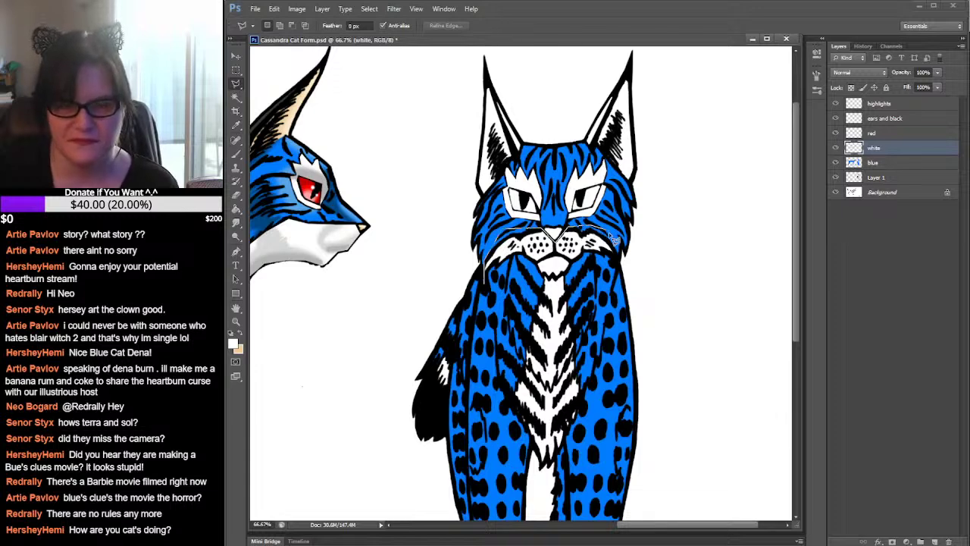
{"action": "left_click", "coordinate": [619, 254]}
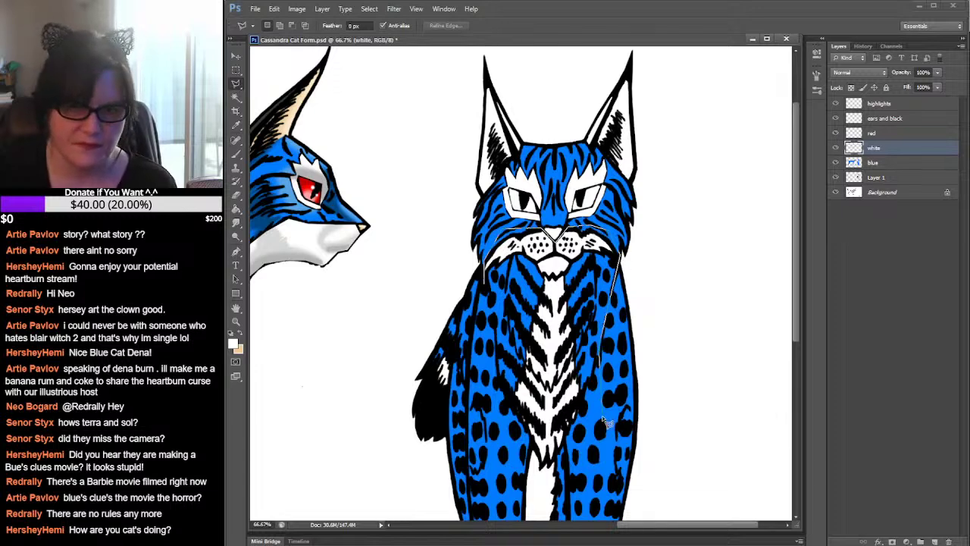
Continue the lasso outline around the chest and its jagged lower fur tip, and close the selection at the starting cheek
{"action": "left_click", "coordinate": [585, 434]}
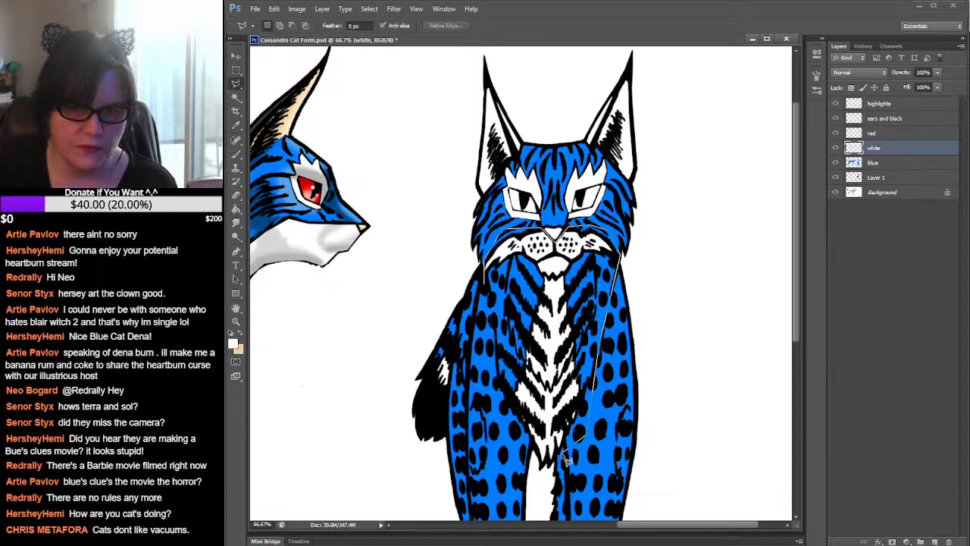
{"action": "left_click", "coordinate": [553, 459]}
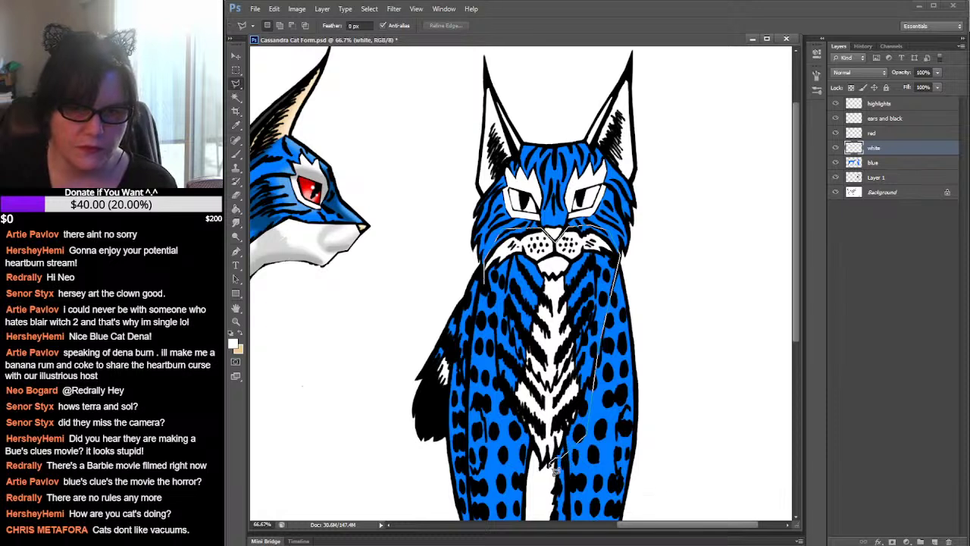
{"action": "left_click", "coordinate": [549, 464]}
{"action": "left_click", "coordinate": [548, 459]}
{"action": "left_click", "coordinate": [543, 466]}
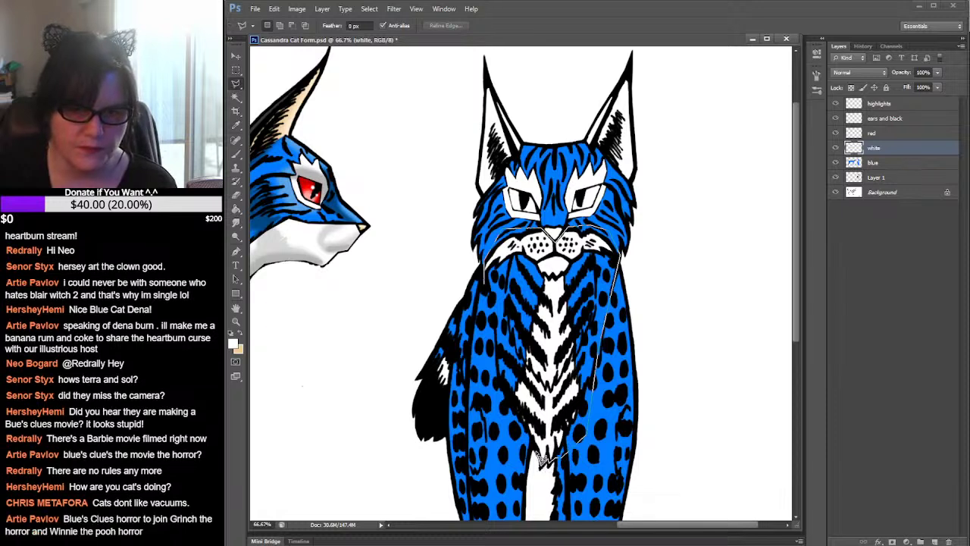
{"action": "left_click", "coordinate": [508, 430]}
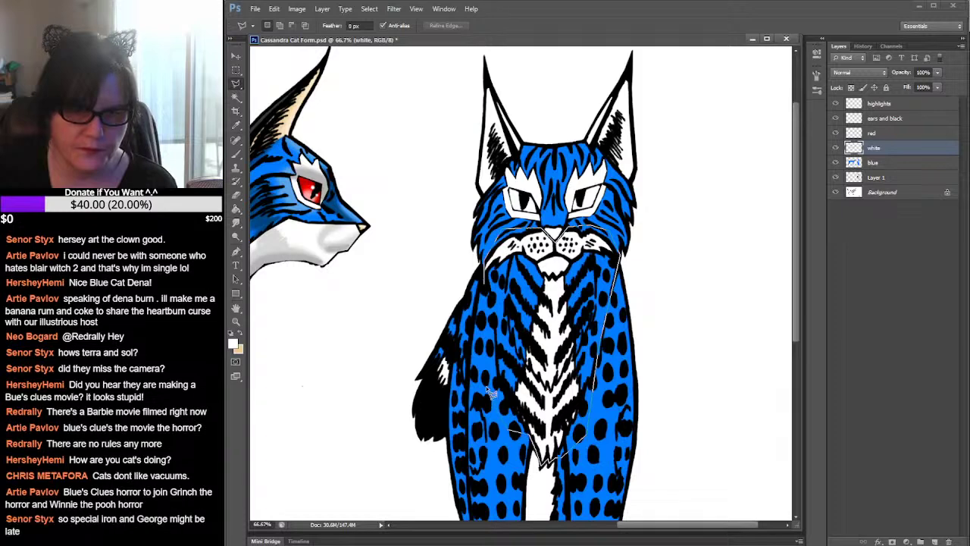
{"action": "double_click", "coordinate": [491, 330]}
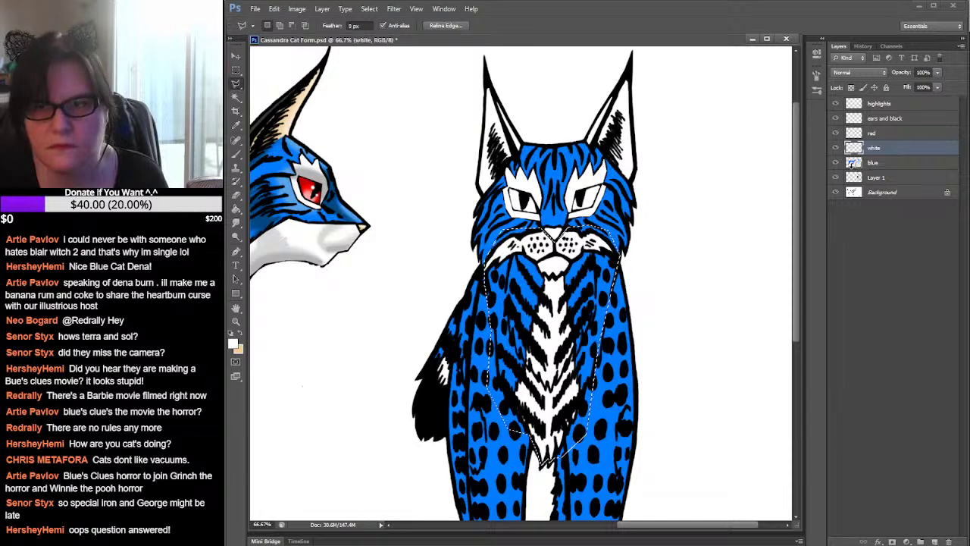
Subtract the "blue" layer's painted area from the muzzle and chest selection, and fill the remainder with white
{"action": "left_click", "coordinate": [855, 164], "text": "ctrl+alt"}
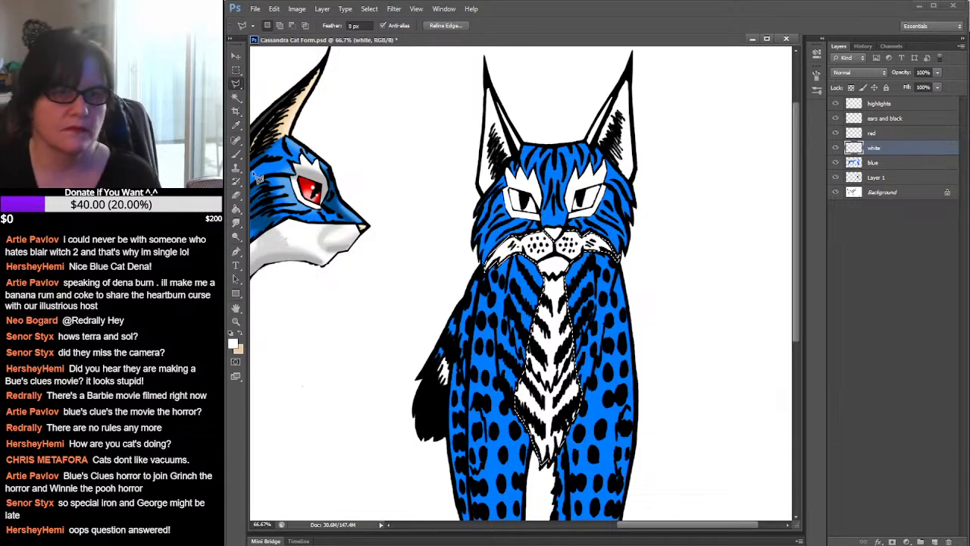
{"action": "key", "text": "g"}
{"action": "left_click", "coordinate": [522, 257]}
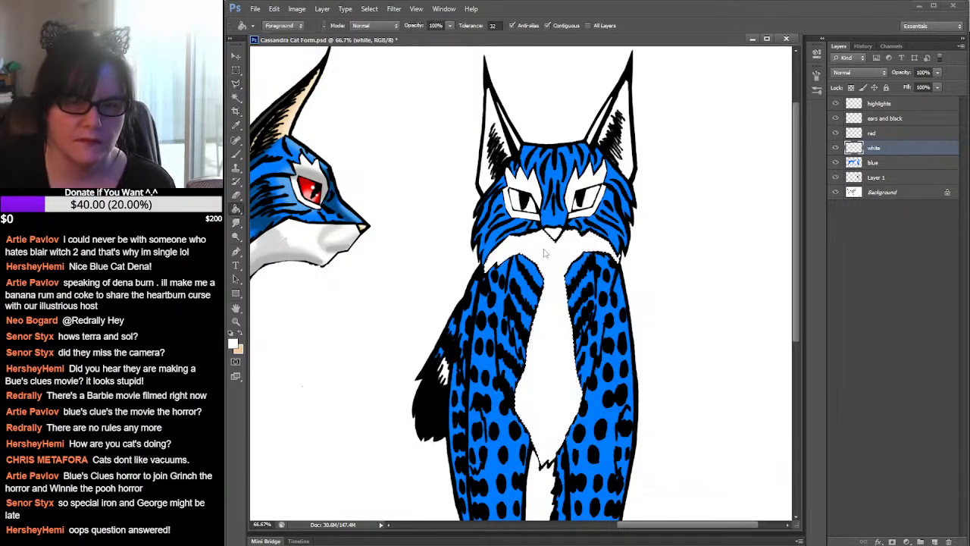
Lasso the white patch on the front-view cat's tail and fill it with white, leaving out the blue fur
{"action": "left_click", "coordinate": [237, 84]}
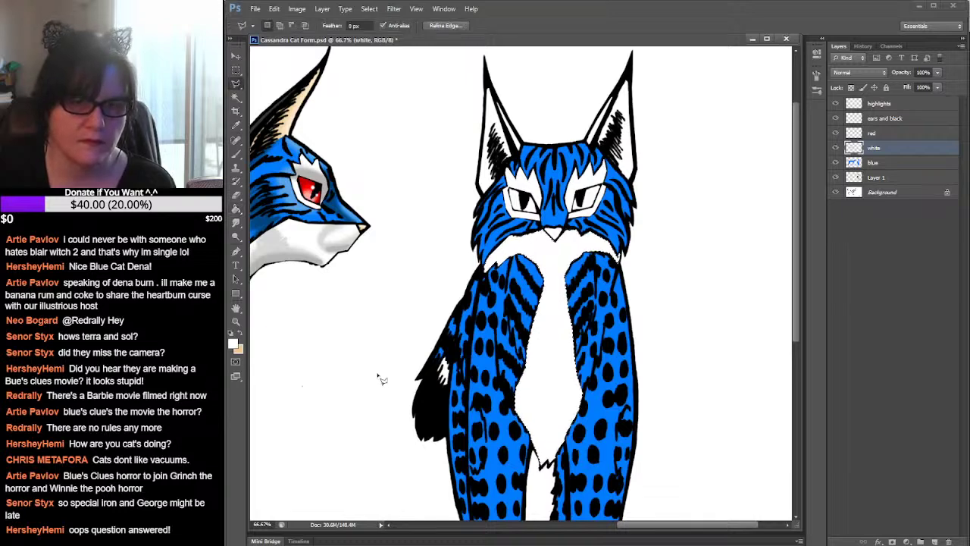
{"action": "mouse_move", "coordinate": [442, 396]}
{"action": "left_mouse_down"}
{"action": "mouse_move", "coordinate": [436, 351]}
{"action": "mouse_move", "coordinate": [457, 343]}
{"action": "mouse_move", "coordinate": [467, 380]}
{"action": "mouse_move", "coordinate": [458, 391]}
{"action": "left_mouse_up"}
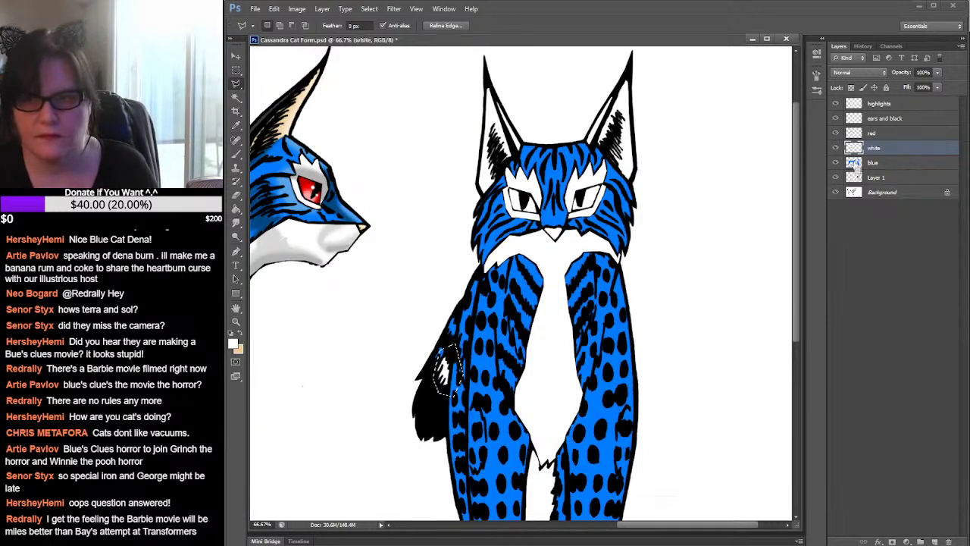
{"action": "left_click", "coordinate": [236, 209]}
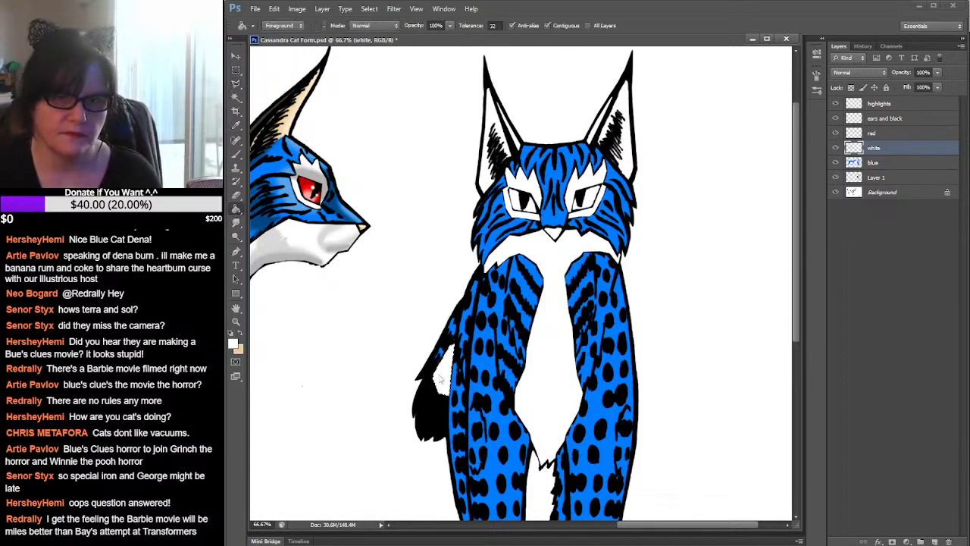
Lasso the toes of the front-view cat's left-hand foot, closing the selection across the fur just above them
{"action": "left_click_drag", "start_coordinate": [586, 428], "coordinate": [598, 234]}
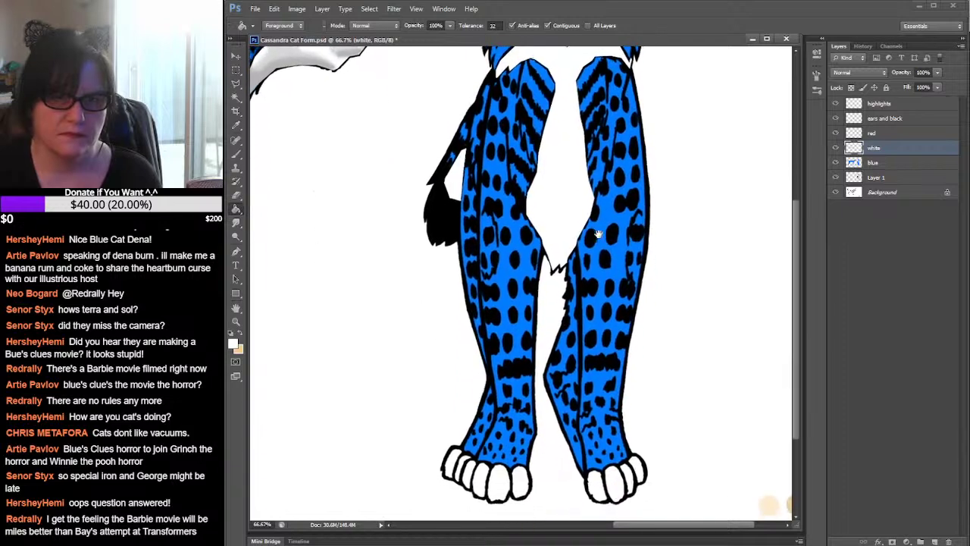
{"action": "left_click_drag", "start_coordinate": [614, 363], "coordinate": [609, 324]}
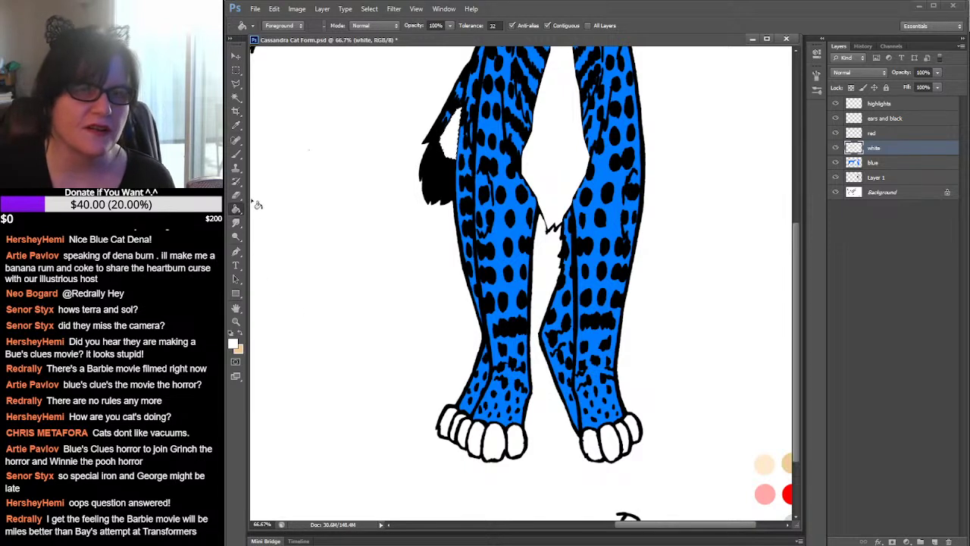
{"action": "left_click", "coordinate": [236, 83]}
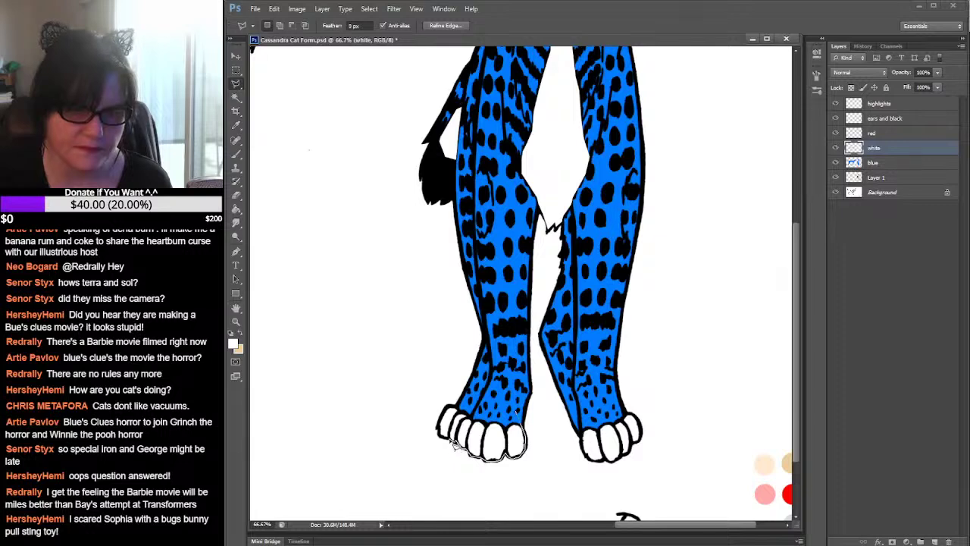
{"action": "mouse_move", "coordinate": [444, 438]}
{"action": "left_mouse_down"}
{"action": "mouse_move", "coordinate": [439, 423]}
{"action": "mouse_move", "coordinate": [464, 409]}
{"action": "left_mouse_up"}
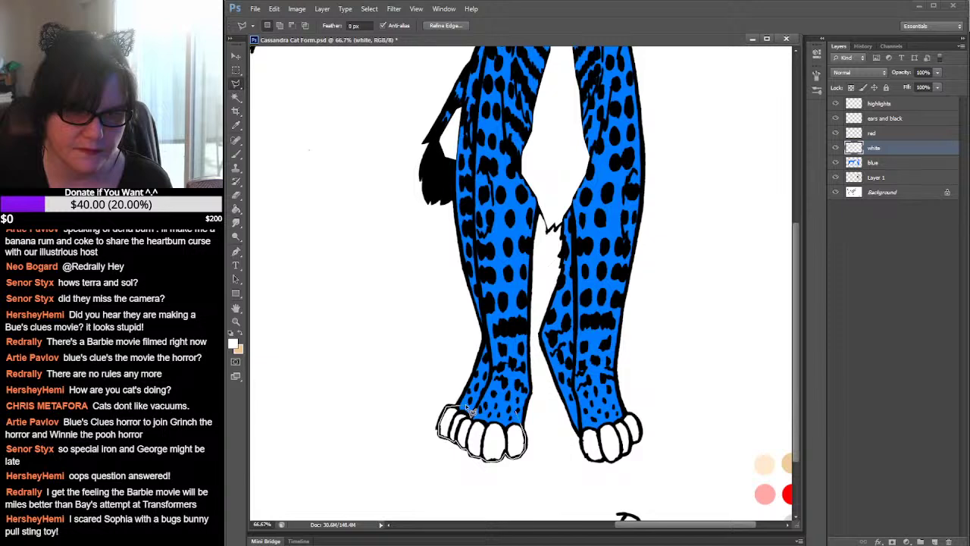
{"action": "double_click", "coordinate": [465, 405]}
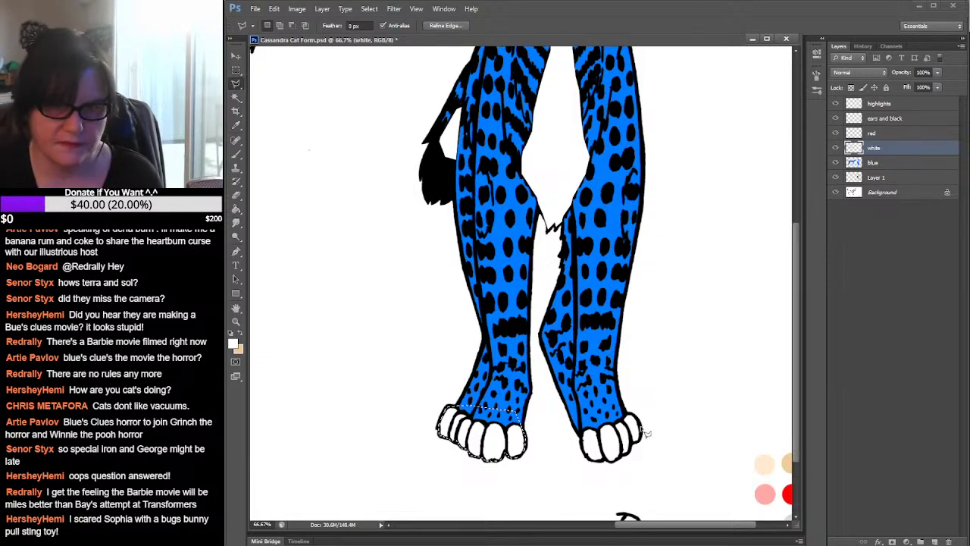
Add the right-hand foot's toes to the selection, leave out the blue fur, and fill the toes of both feet with white
{"action": "left_click", "coordinate": [608, 412]}
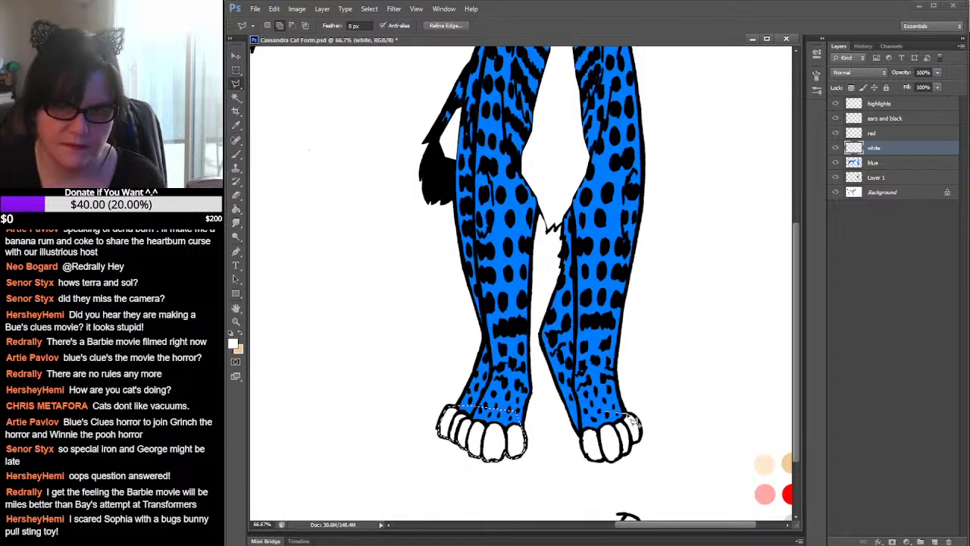
{"action": "left_click", "coordinate": [637, 422]}
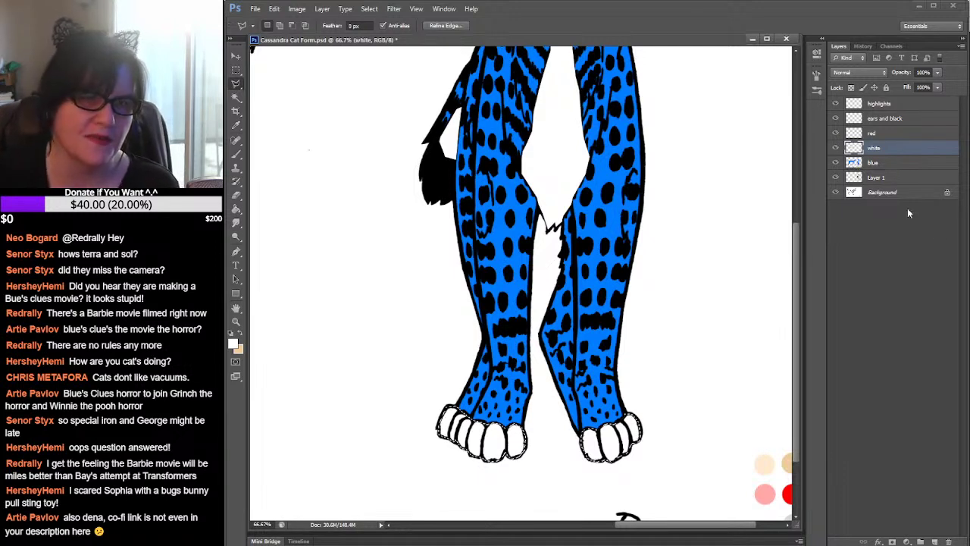
{"action": "left_click", "coordinate": [236, 209]}
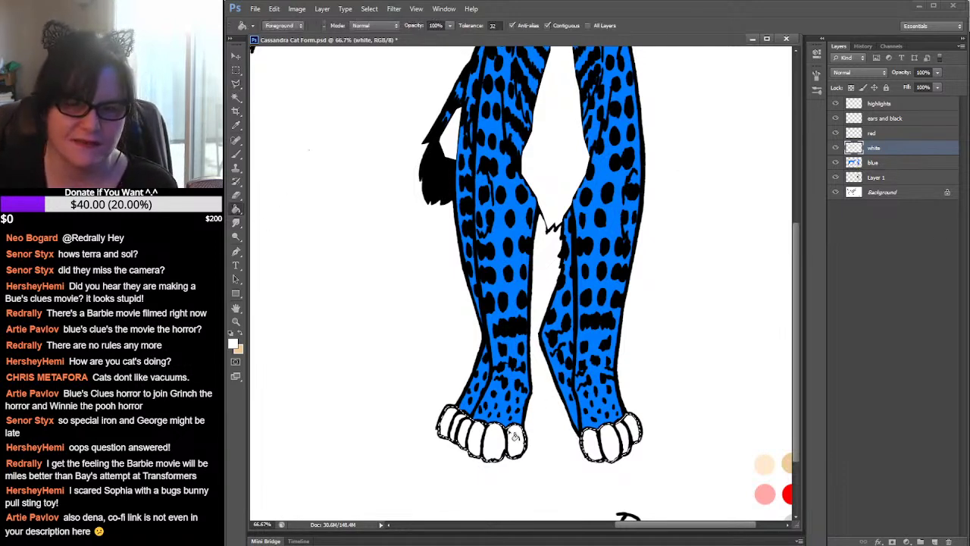
Lasso the narrow inner-edge strips of both ears on the front-view cat as one combined selection
{"action": "left_click_drag", "start_coordinate": [795, 357], "coordinate": [798, 202]}
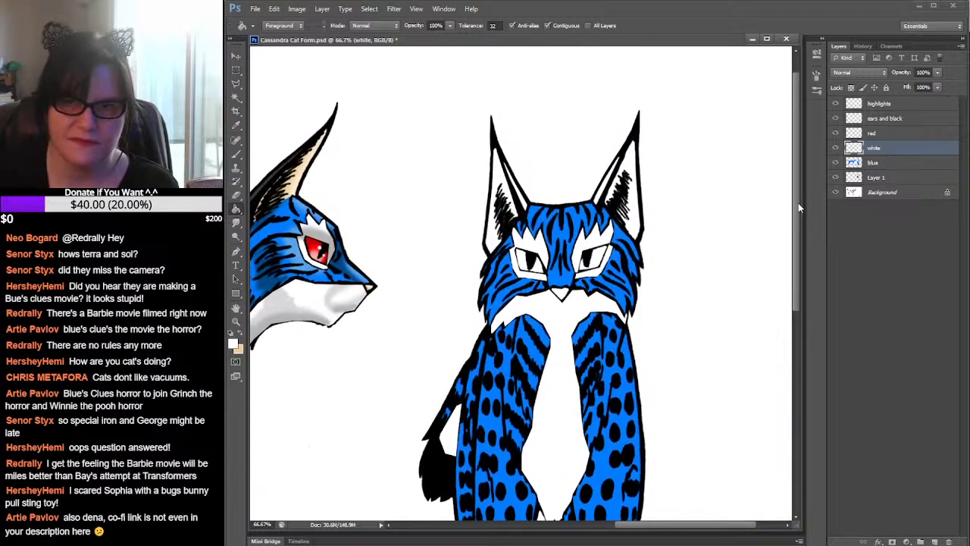
{"action": "left_click", "coordinate": [855, 134]}
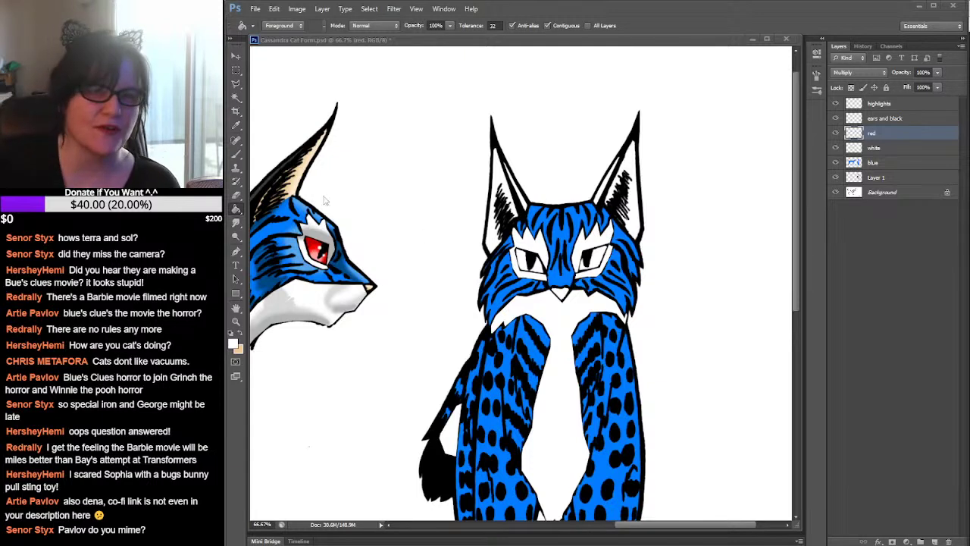
{"action": "left_click", "coordinate": [236, 85]}
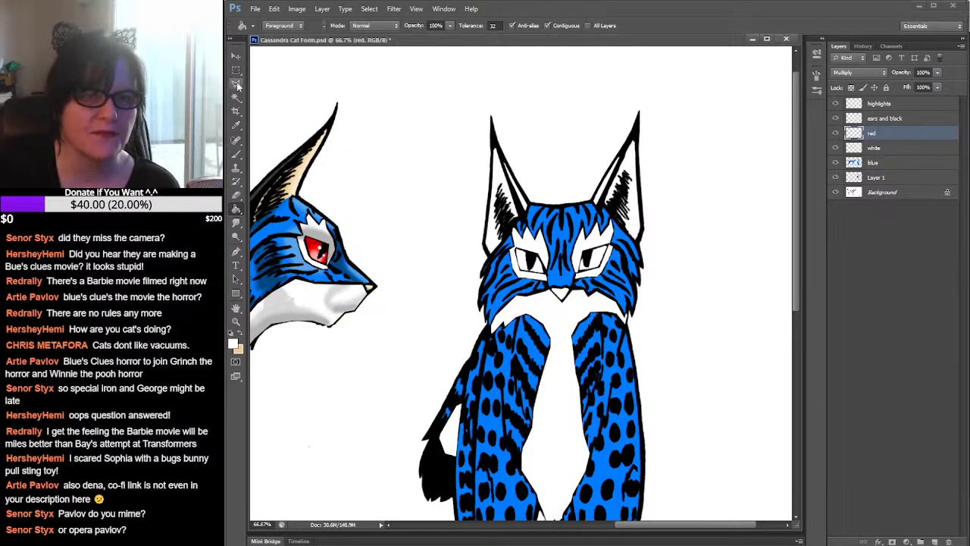
{"action": "left_click", "coordinate": [237, 85]}
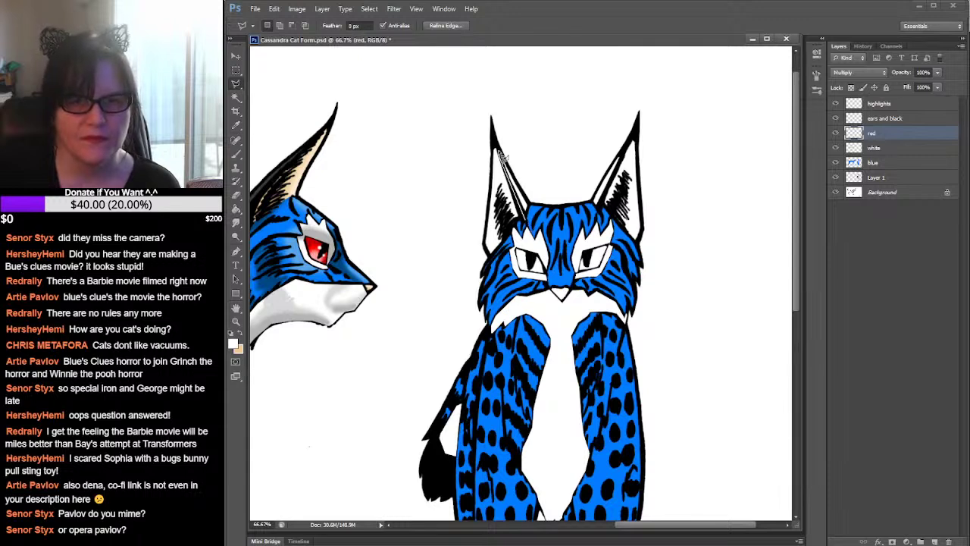
{"action": "left_click_drag", "start_coordinate": [502, 157], "coordinate": [538, 216]}
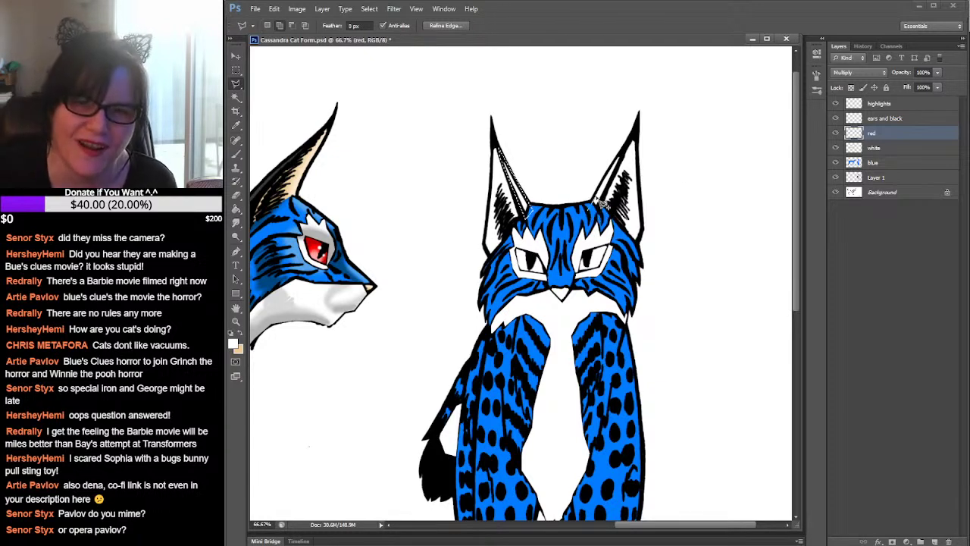
{"action": "mouse_move", "coordinate": [598, 203]}
{"action": "left_mouse_down"}
{"action": "mouse_move", "coordinate": [630, 146]}
{"action": "mouse_move", "coordinate": [604, 217]}
{"action": "left_mouse_up"}
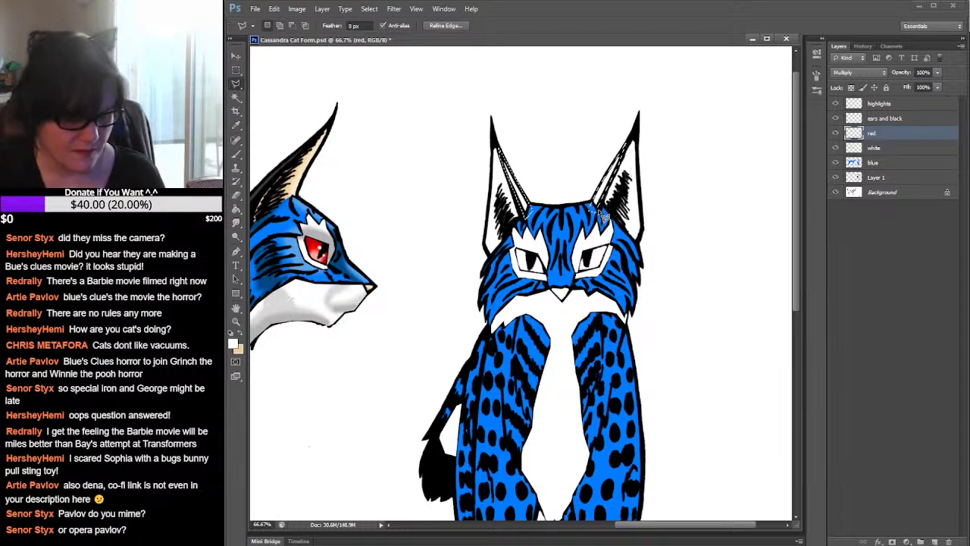
On the "ears and black" layer, fill the selected ear strips with the dark gray sampled from the side-view cat's ear
{"action": "left_click", "coordinate": [856, 119]}
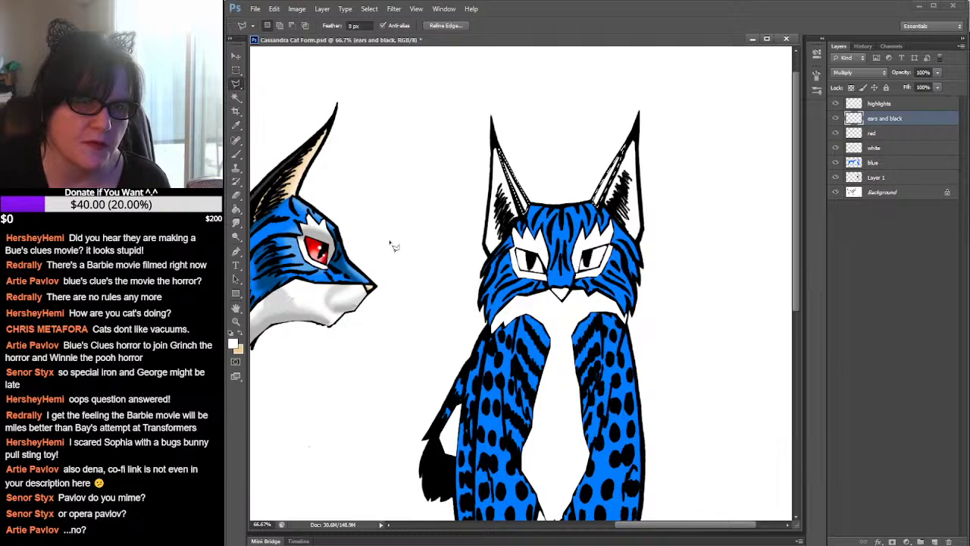
{"action": "left_click", "coordinate": [235, 125]}
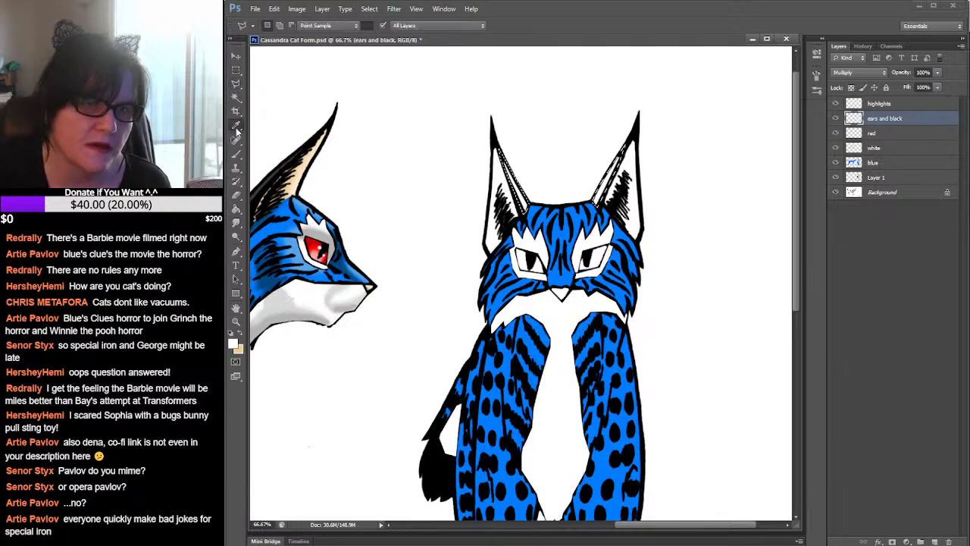
{"action": "left_click", "coordinate": [269, 179]}
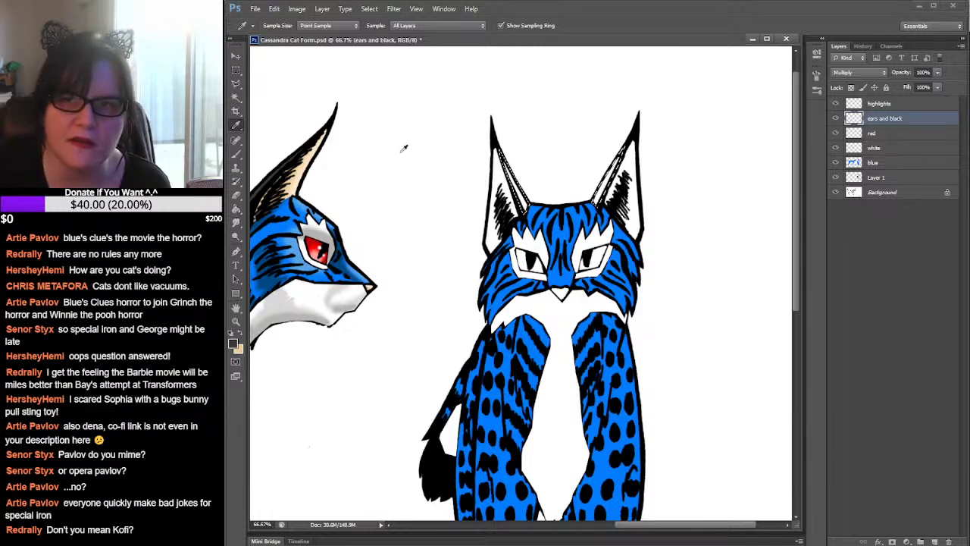
{"action": "left_click", "coordinate": [235, 208]}
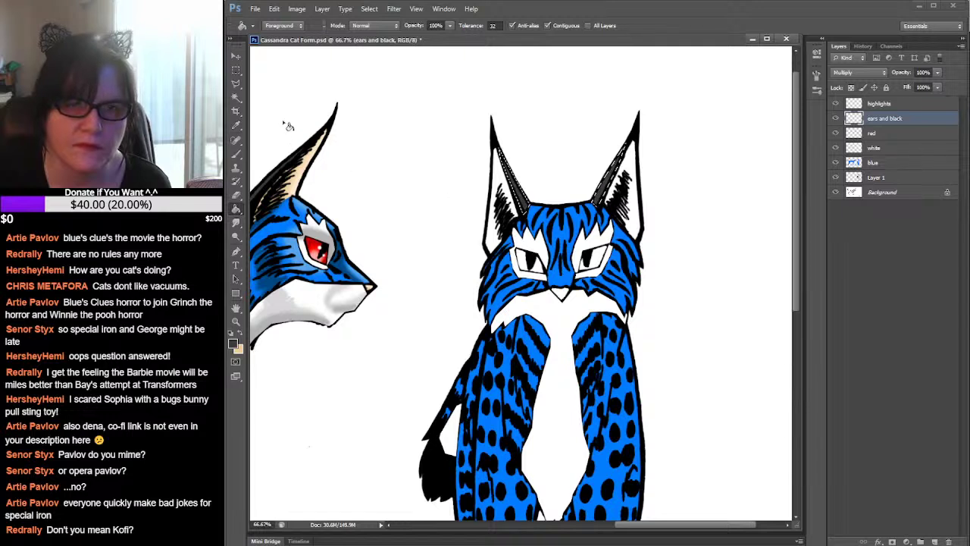
Lasso the open inner area of the front-view cat's left-hand ear, from its base to the tip and back
{"action": "left_click", "coordinate": [236, 83]}
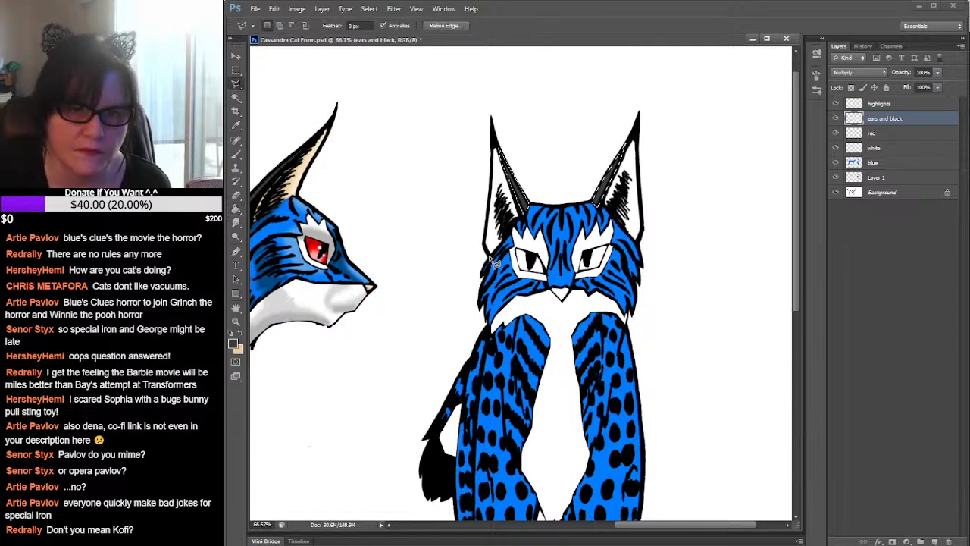
{"action": "left_click_drag", "start_coordinate": [486, 254], "coordinate": [496, 198]}
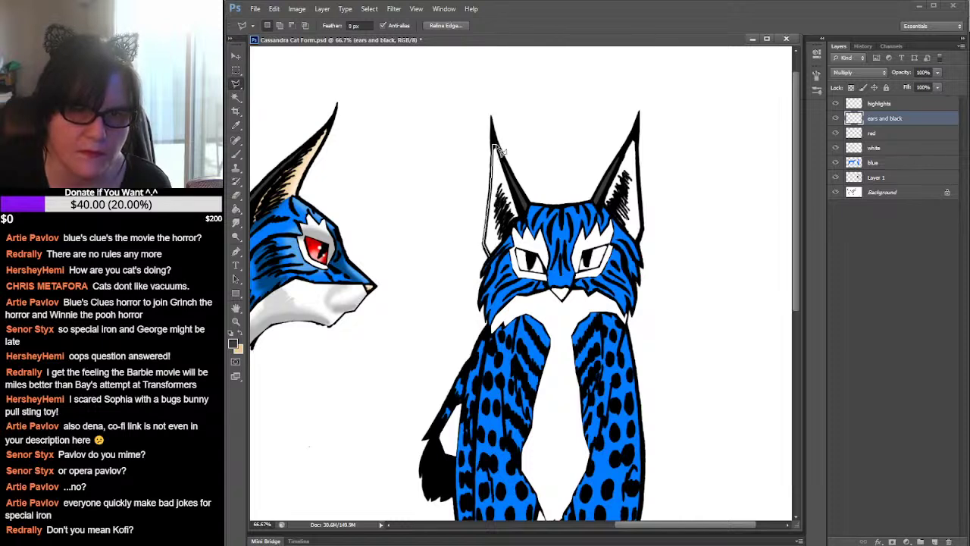
{"action": "left_click", "coordinate": [521, 220]}
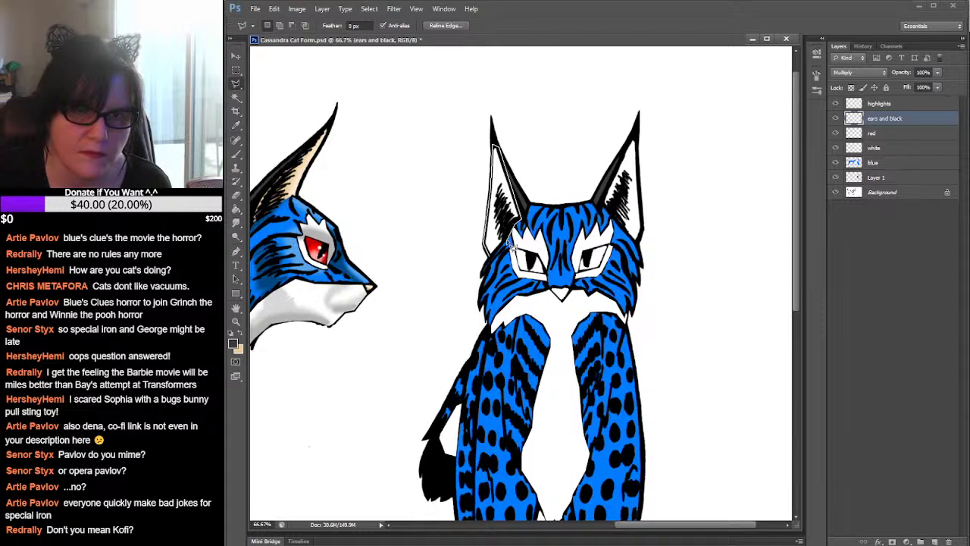
{"action": "left_click", "coordinate": [505, 239]}
{"action": "left_click", "coordinate": [493, 255]}
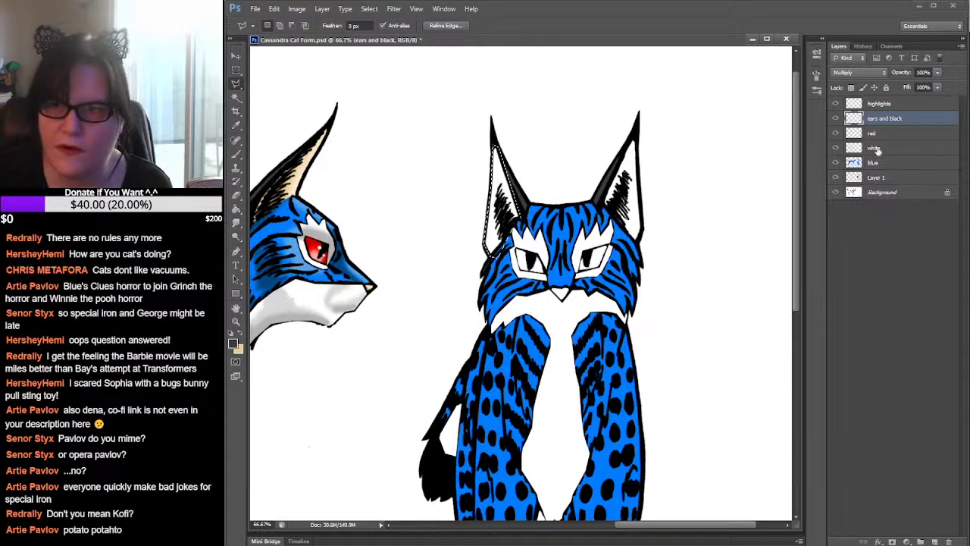
Set the "white" layer's blend mode to Multiply
{"action": "left_click", "coordinate": [913, 148]}
{"action": "left_click", "coordinate": [882, 72]}
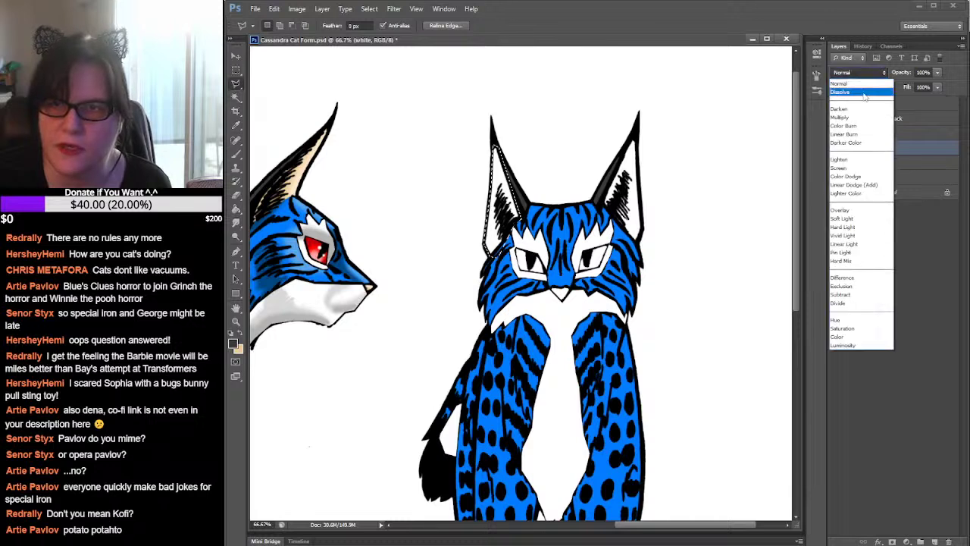
{"action": "left_click", "coordinate": [872, 118]}
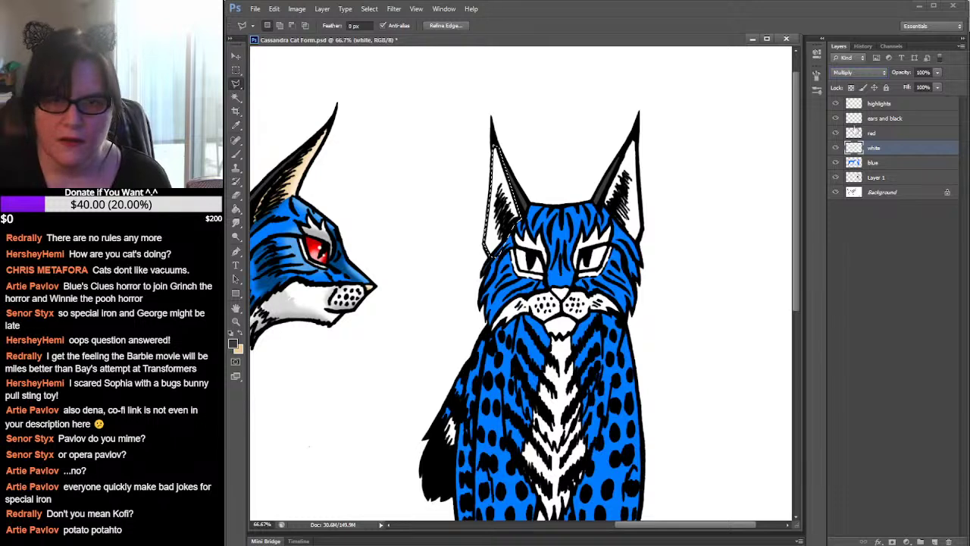
Add the inner area of the right-hand ear to the selection, leaving out the dark strip and the head fur
{"action": "left_click", "coordinate": [606, 203]}
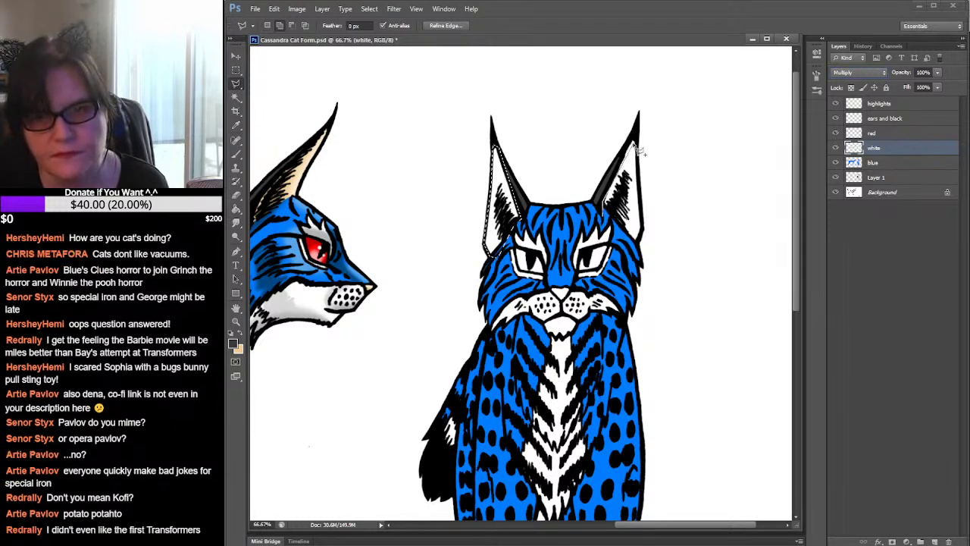
{"action": "left_click", "coordinate": [638, 136]}
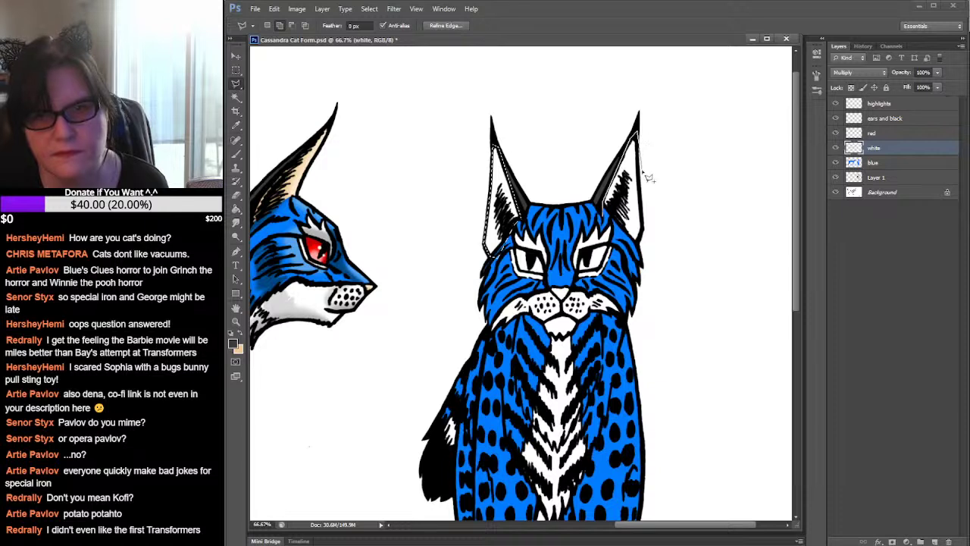
{"action": "left_click", "coordinate": [643, 230]}
{"action": "left_click", "coordinate": [635, 244]}
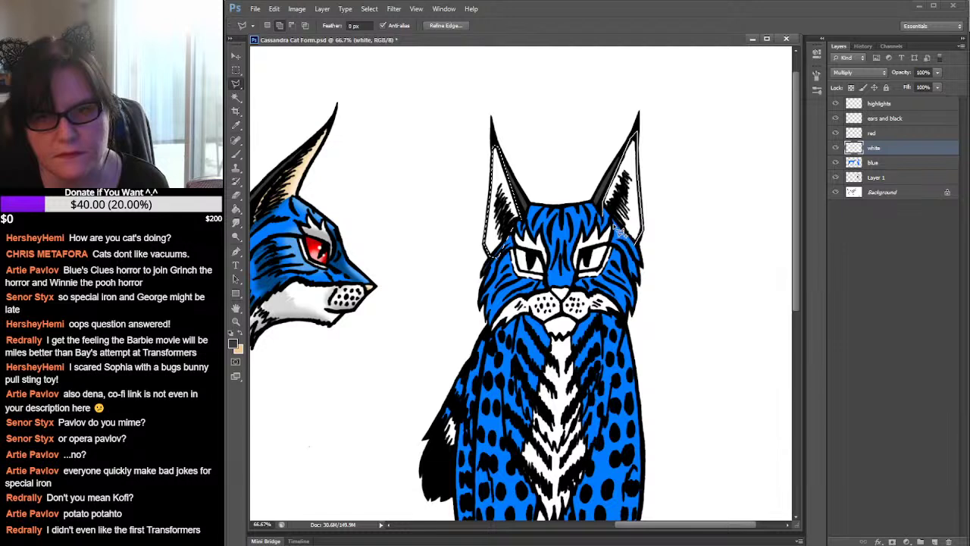
{"action": "left_click", "coordinate": [606, 204]}
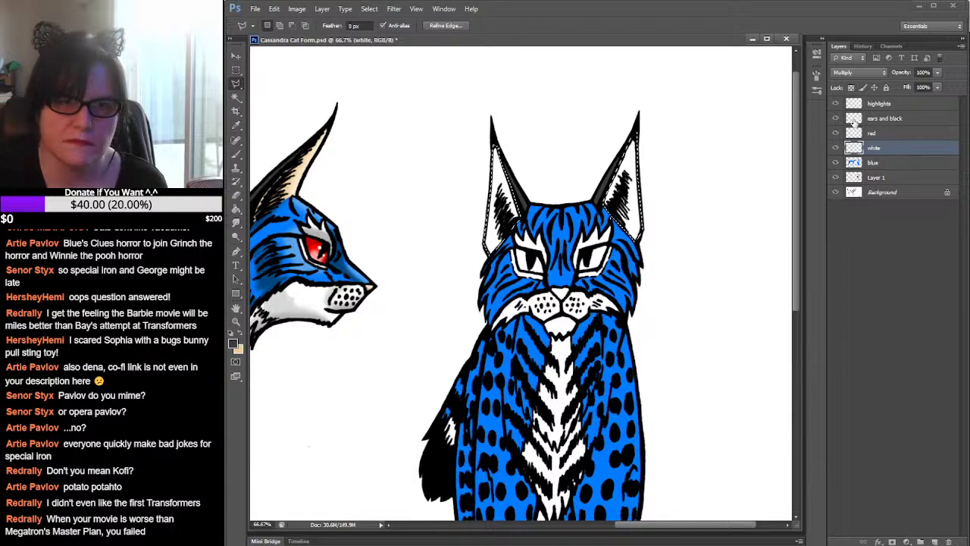
Pick the tan from the color swatches beside the signature and fill both inner ears with it on the "white" layer
{"action": "left_click", "coordinate": [243, 335]}
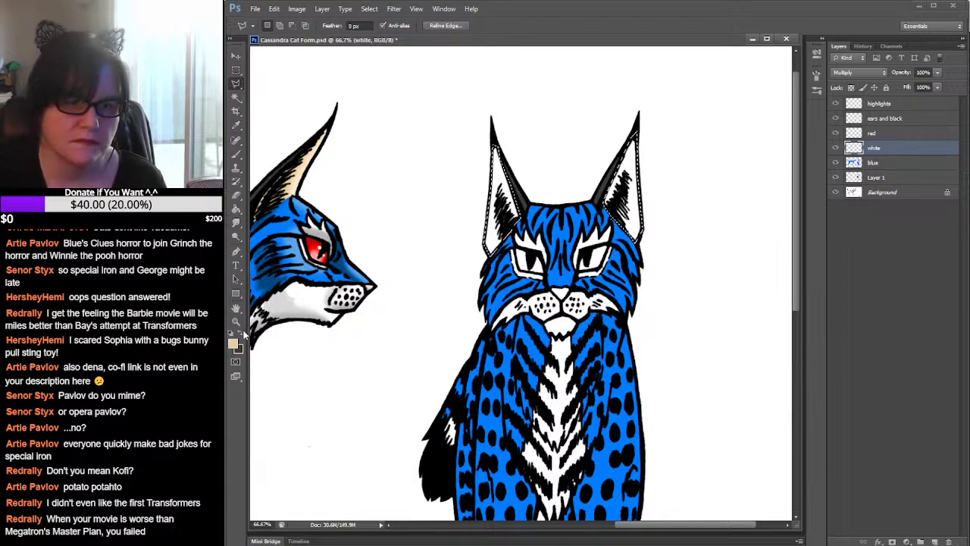
{"action": "left_click_drag", "start_coordinate": [691, 342], "coordinate": [567, 184]}
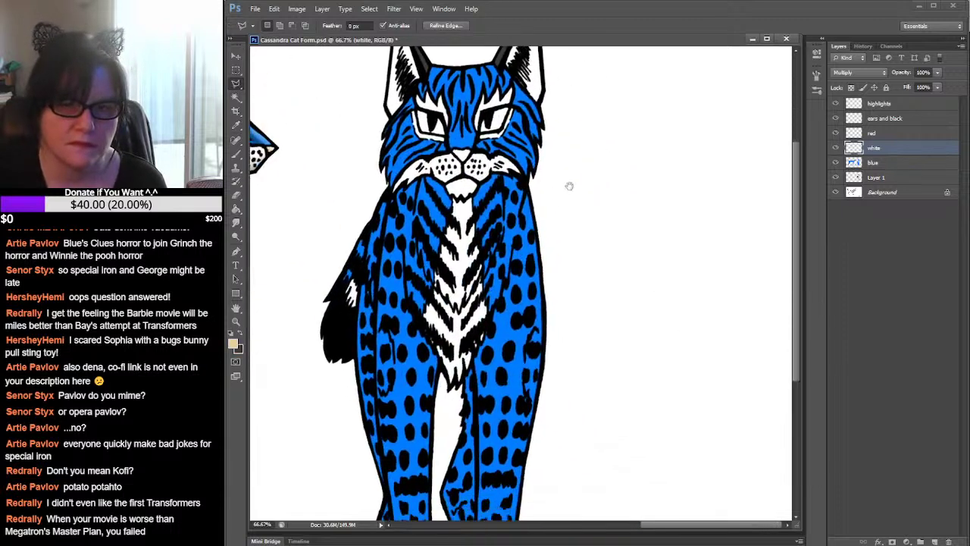
{"action": "left_click_drag", "start_coordinate": [632, 305], "coordinate": [619, 156]}
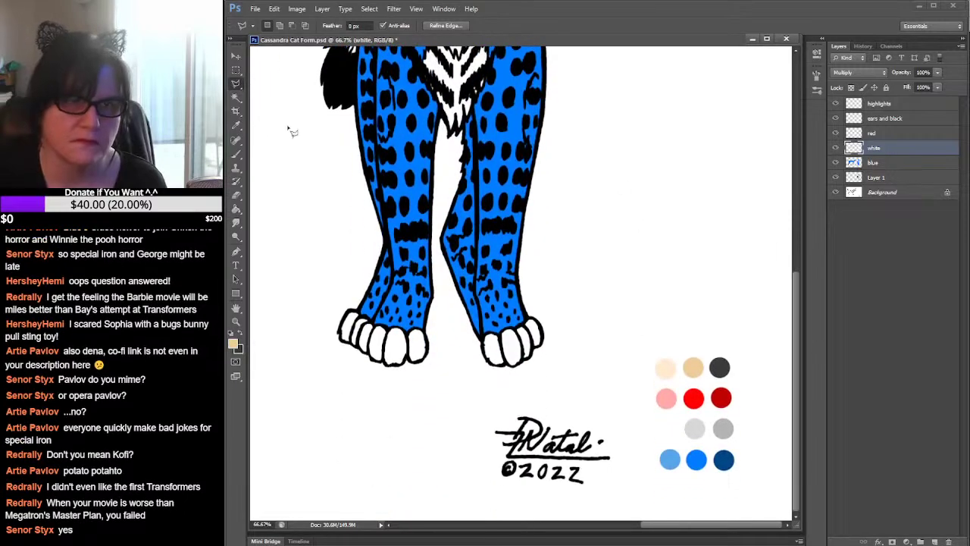
{"action": "left_click", "coordinate": [236, 126]}
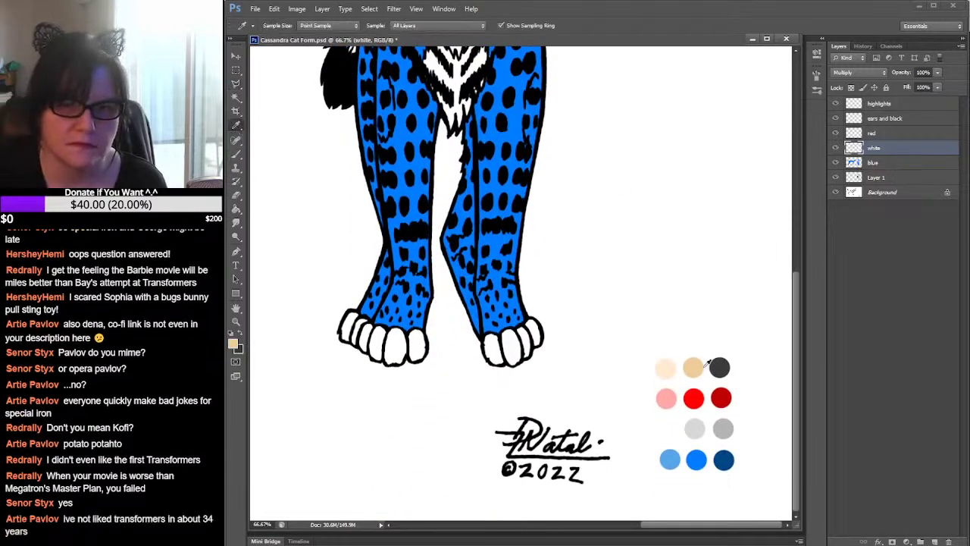
{"action": "scroll", "coordinate": [543, 250], "scroll_direction": "up", "scroll_amount": 10}
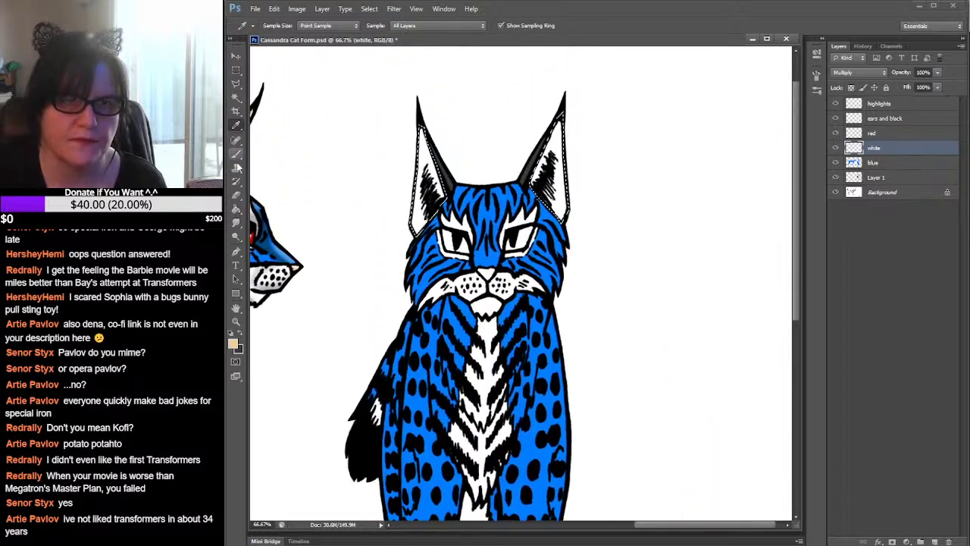
{"action": "key", "text": "g"}
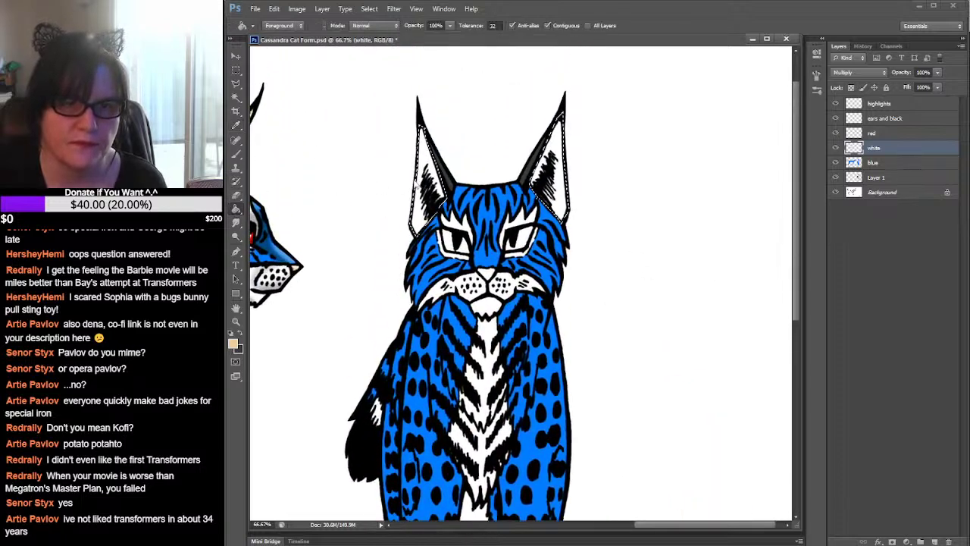
{"action": "left_click", "coordinate": [418, 183]}
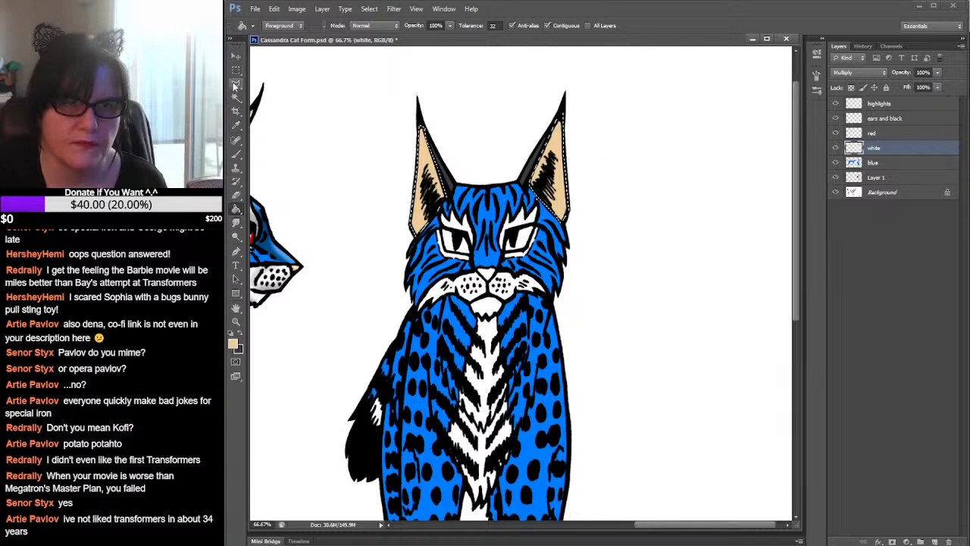
Lasso the nose, activate the "ears and black" layer and hide the "white" layer to check which layer holds the ears' tan
{"action": "left_click", "coordinate": [236, 83]}
{"action": "left_click", "coordinate": [478, 270]}
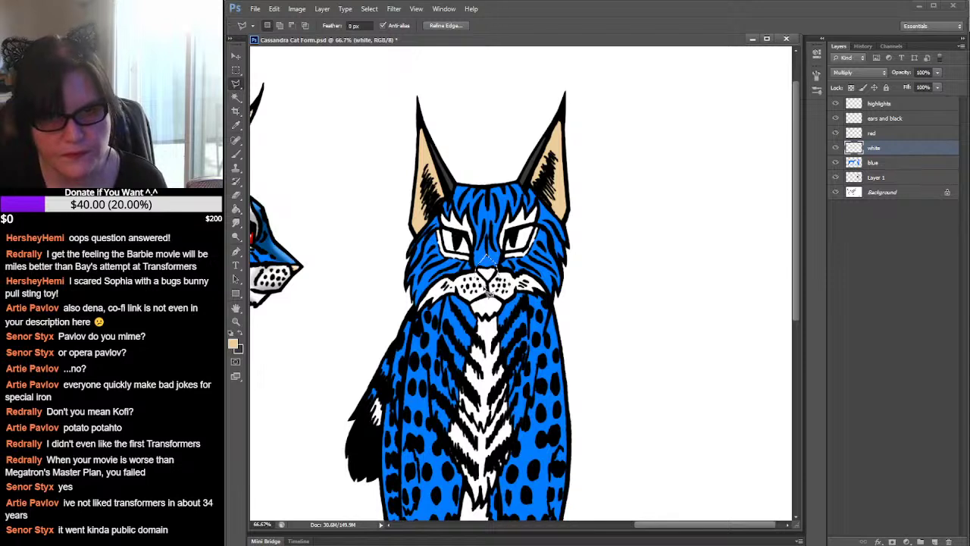
{"action": "left_click", "coordinate": [851, 122]}
{"action": "left_click", "coordinate": [835, 148]}
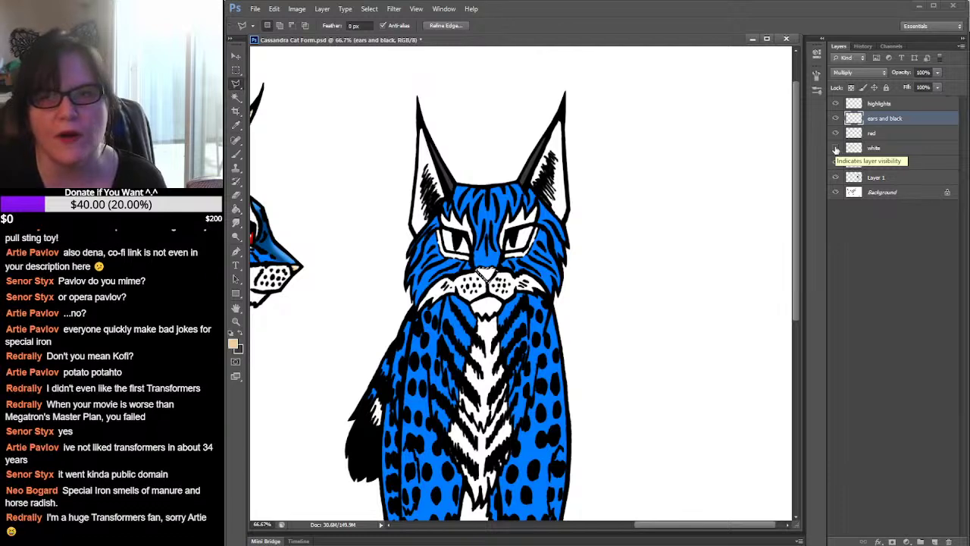
Step back in the history to the state before the inner ears' tan fill, keeping the ear selection
{"action": "left_click", "coordinate": [863, 46]}
{"action": "left_click", "coordinate": [876, 292]}
{"action": "left_click", "coordinate": [879, 280]}
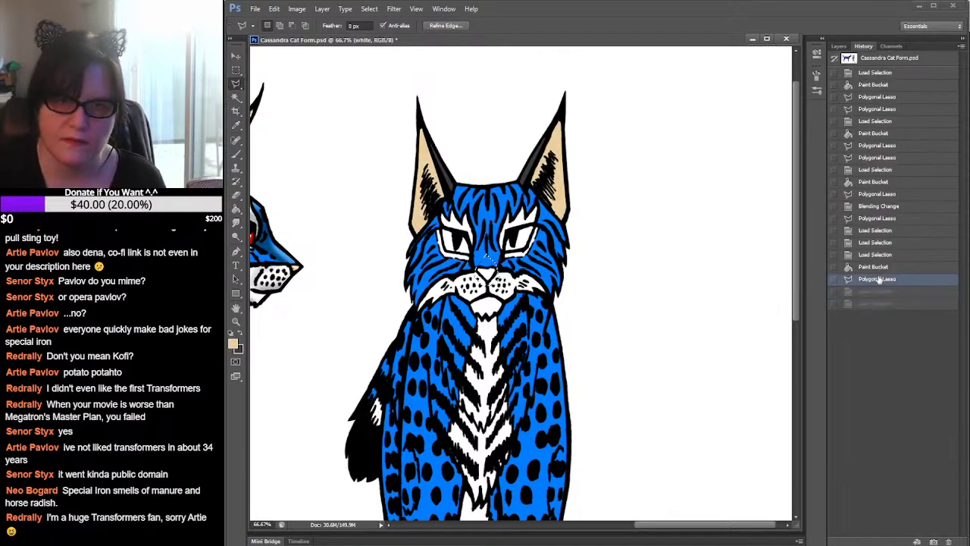
{"action": "left_click", "coordinate": [880, 266]}
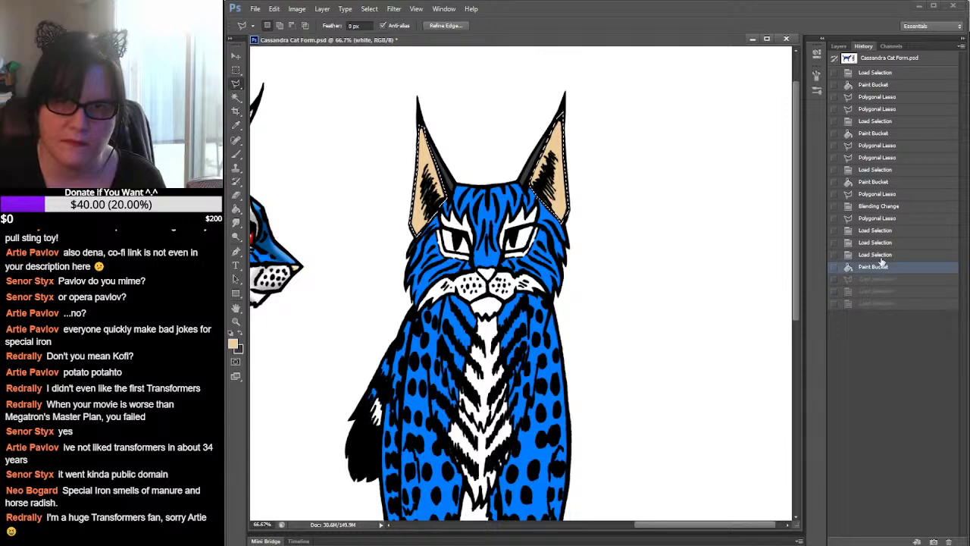
{"action": "left_click", "coordinate": [839, 46]}
{"action": "left_click", "coordinate": [848, 119]}
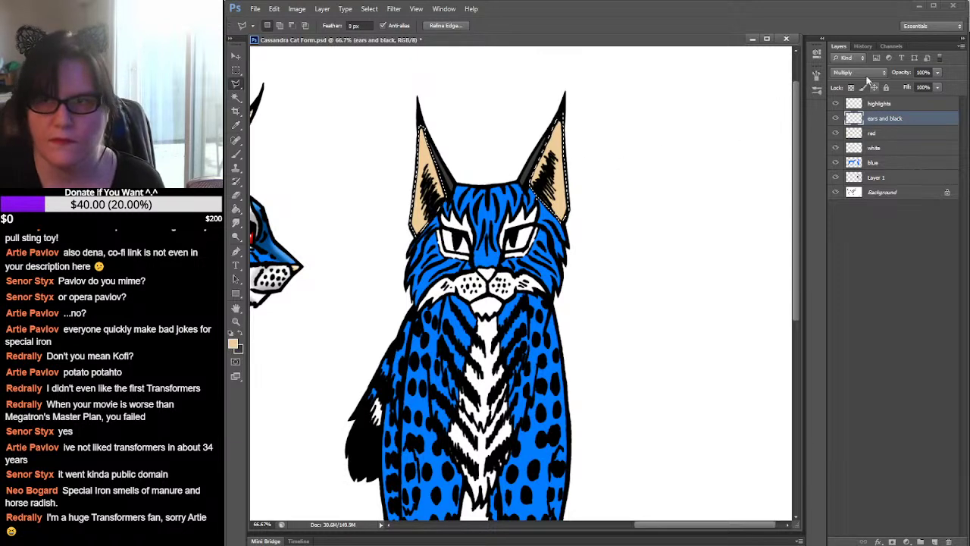
{"action": "left_click", "coordinate": [863, 46]}
{"action": "left_click", "coordinate": [874, 255]}
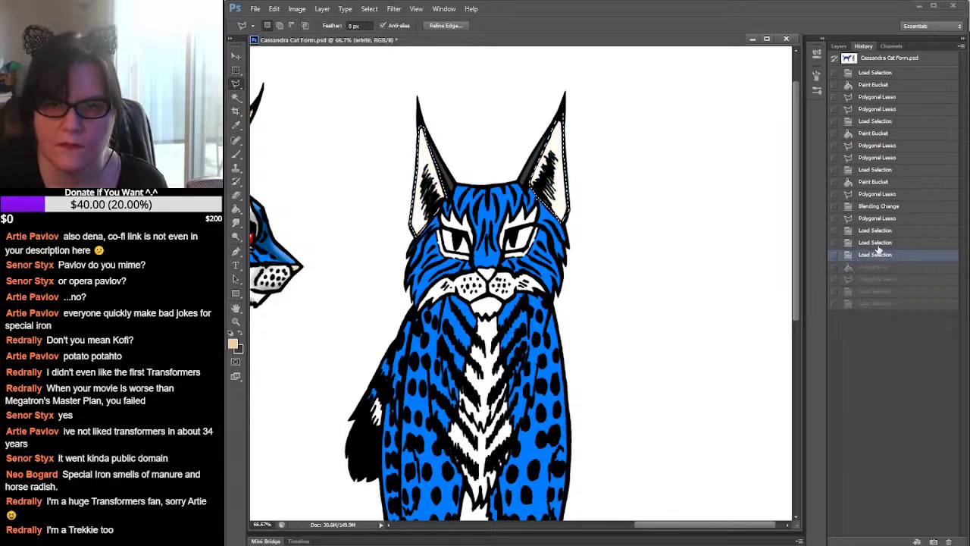
Fill both selected inner ears with tan on the "ears and black" layer
{"action": "left_click", "coordinate": [839, 46]}
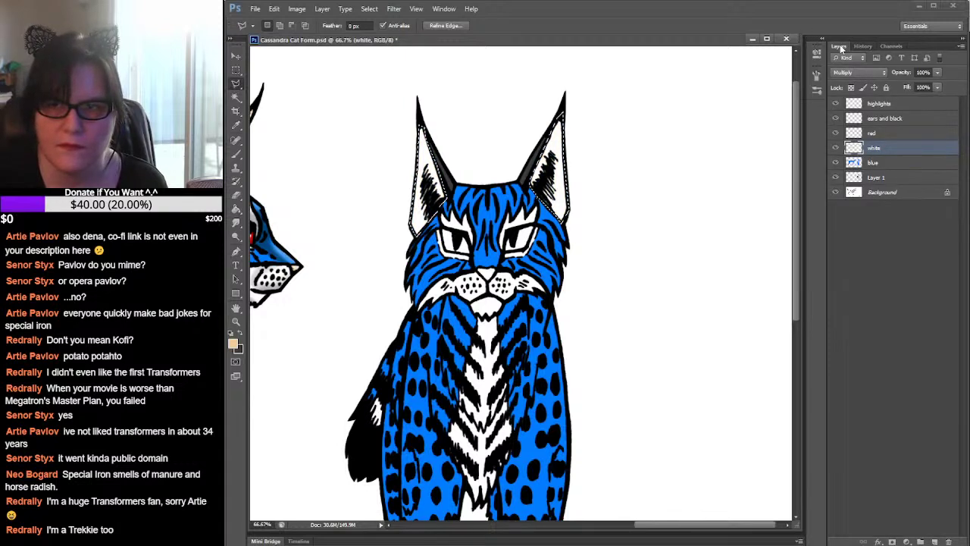
{"action": "left_click", "coordinate": [893, 120]}
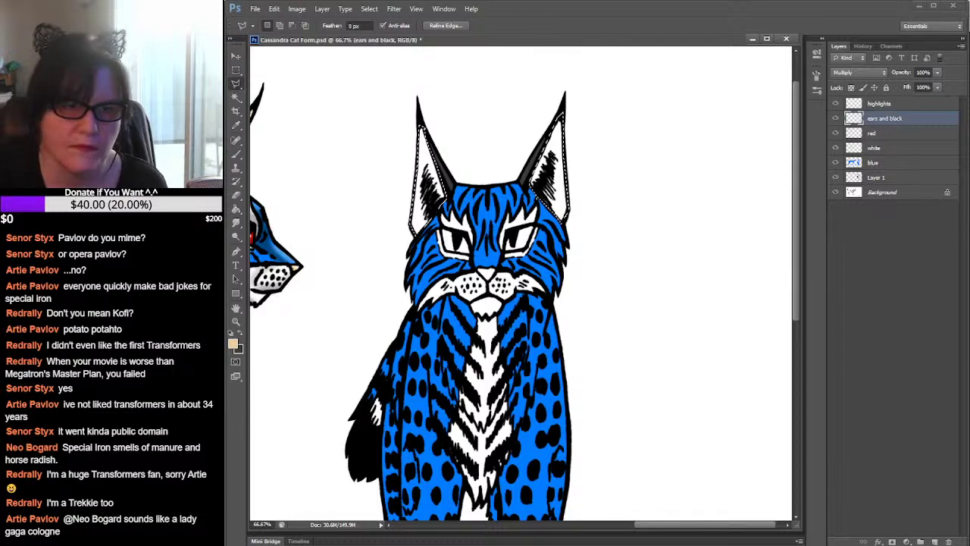
{"action": "left_click", "coordinate": [236, 209]}
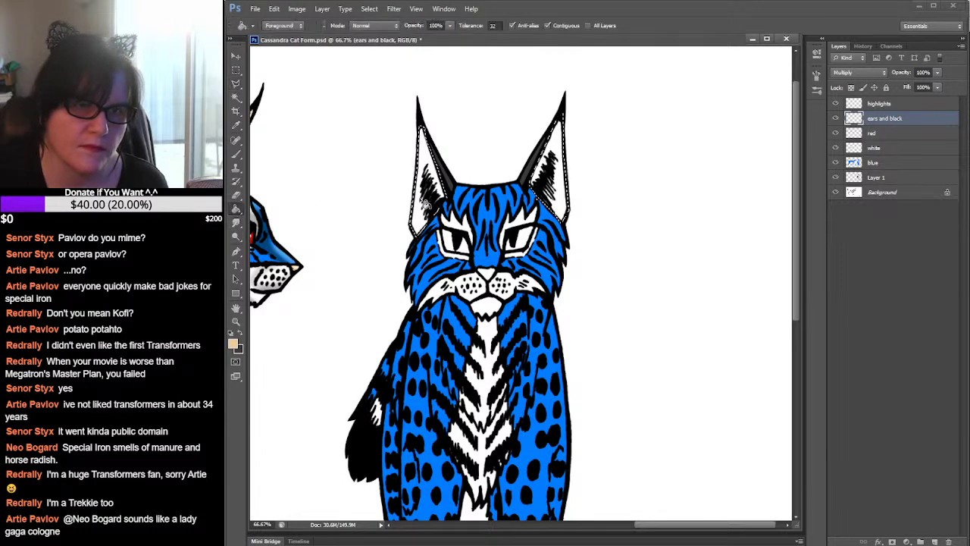
{"action": "left_click", "coordinate": [427, 204]}
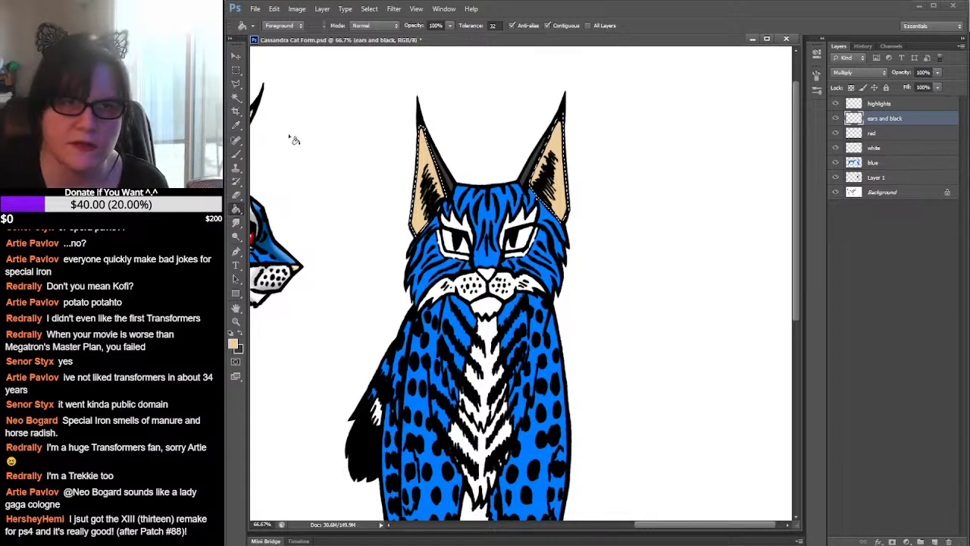
Replace the ear selection with a lasso outline of the nose and fill it with tan on the same layer
{"action": "left_click", "coordinate": [236, 83]}
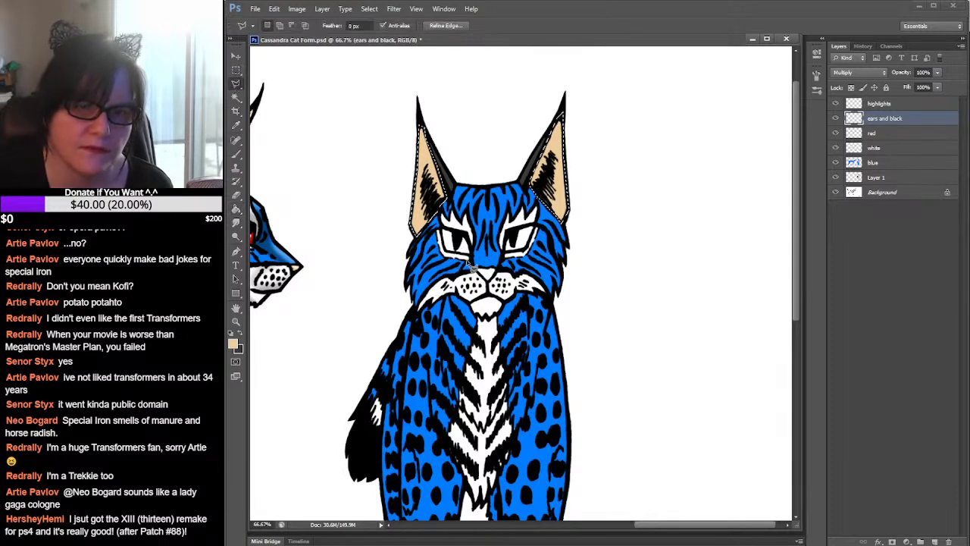
{"action": "key", "text": "ctrl+d"}
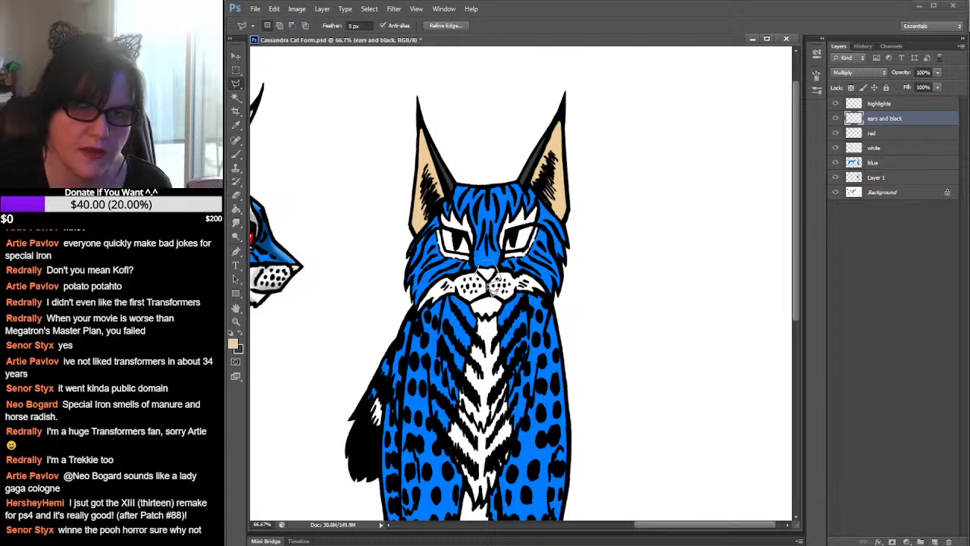
{"action": "left_click", "coordinate": [489, 286]}
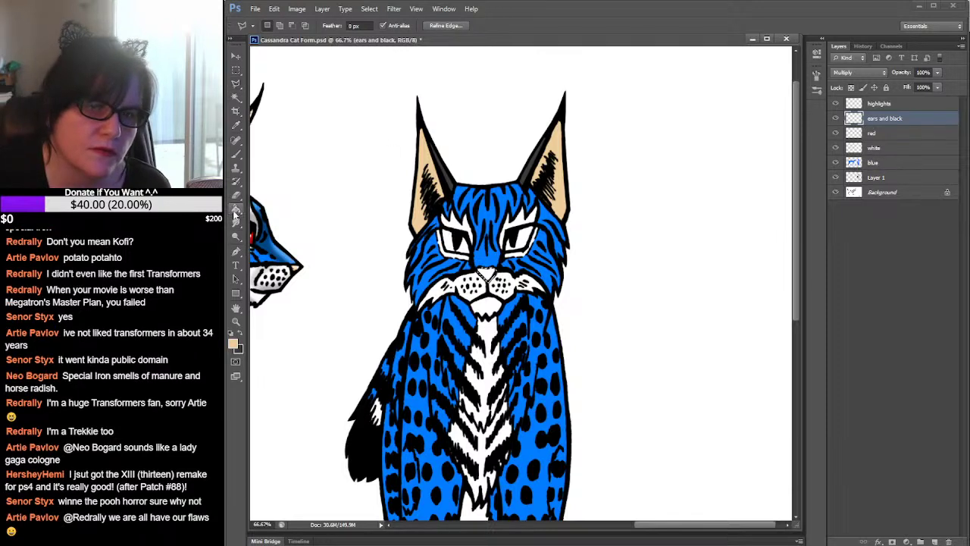
{"action": "left_click", "coordinate": [235, 212]}
{"action": "left_click", "coordinate": [489, 275]}
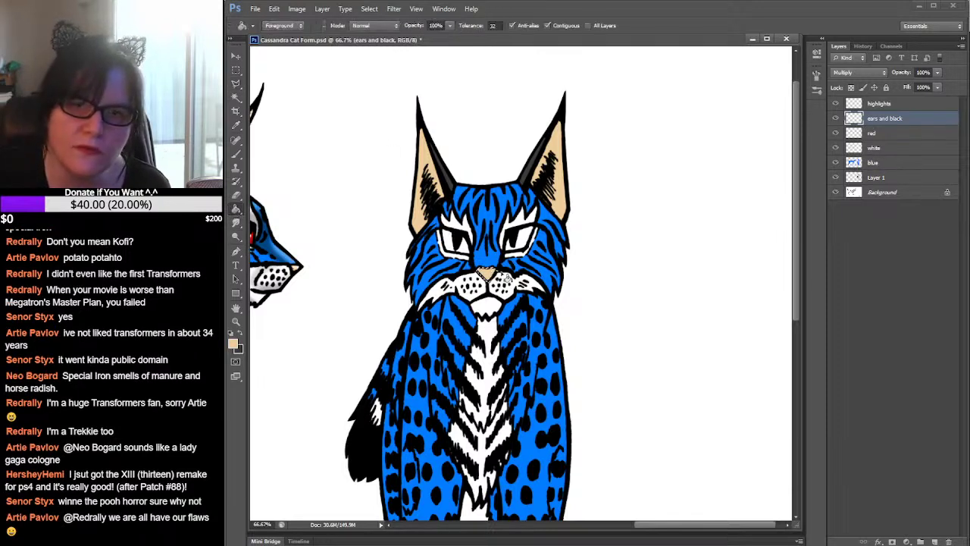
Make the "red" layer active and pick the bright red from the color swatches beside the signature
{"action": "left_click", "coordinate": [872, 134]}
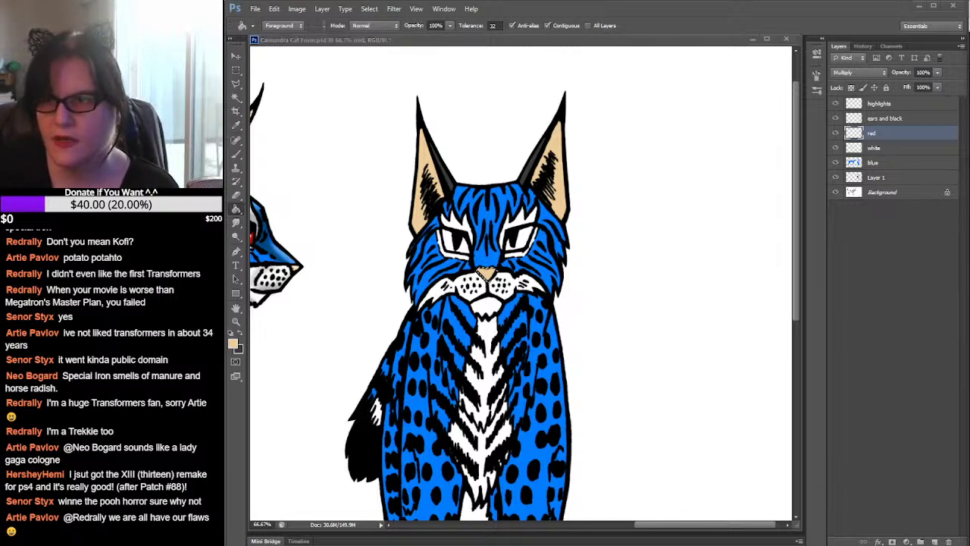
{"action": "key", "text": "ctrl+d"}
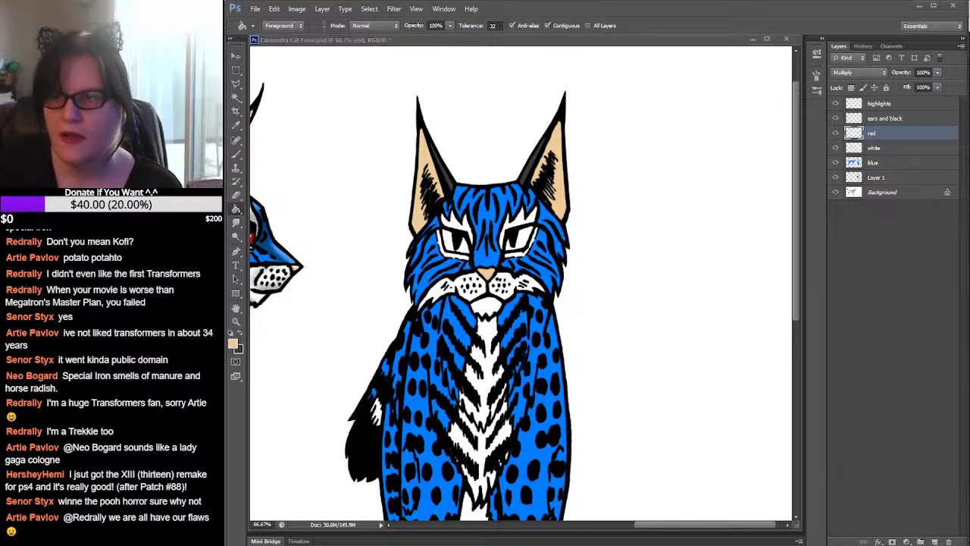
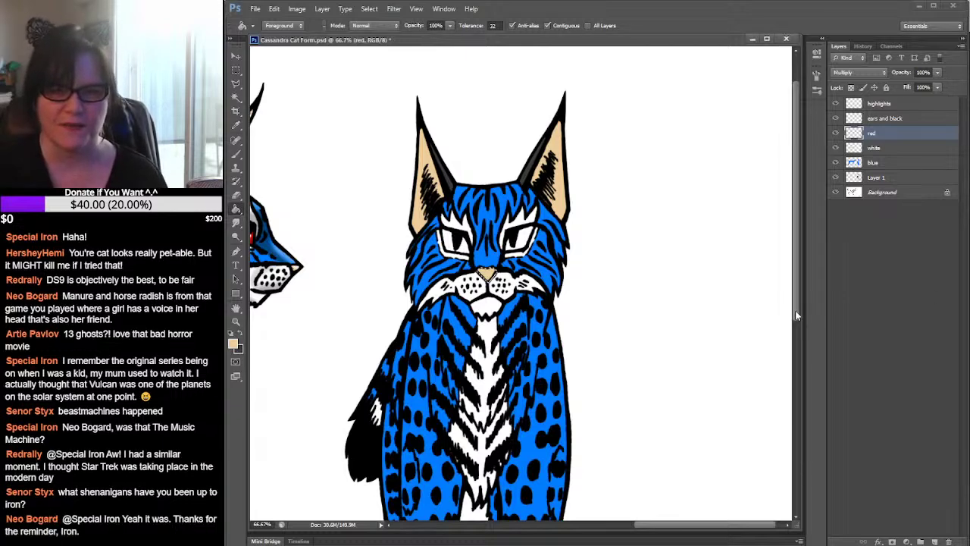
{"action": "left_click_drag", "start_coordinate": [795, 310], "coordinate": [795, 340]}
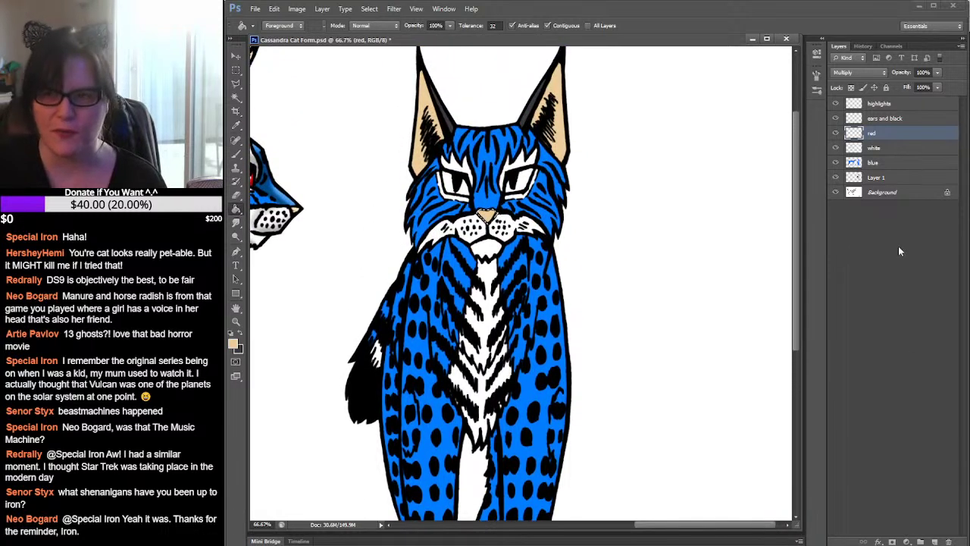
{"action": "left_click", "coordinate": [854, 163]}
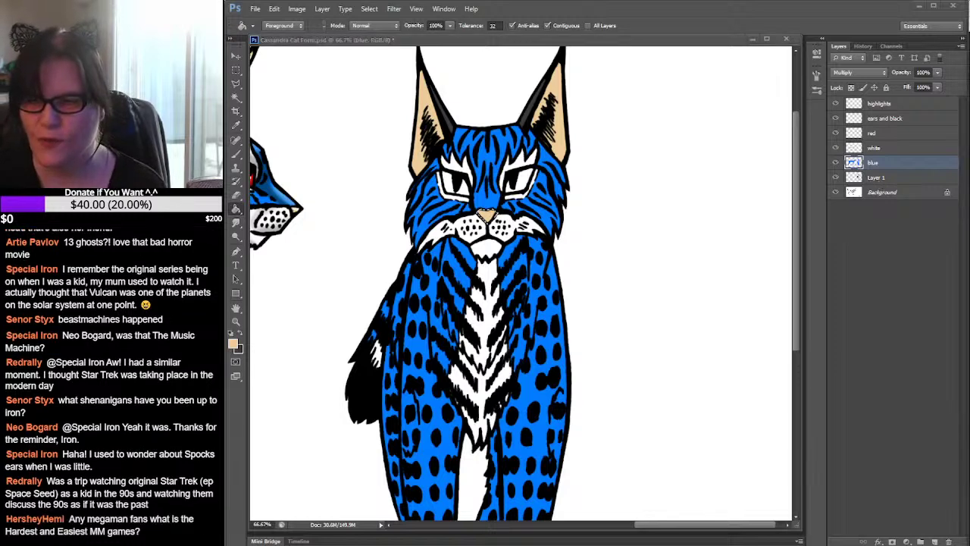
{"action": "key", "text": "ctrl+d"}
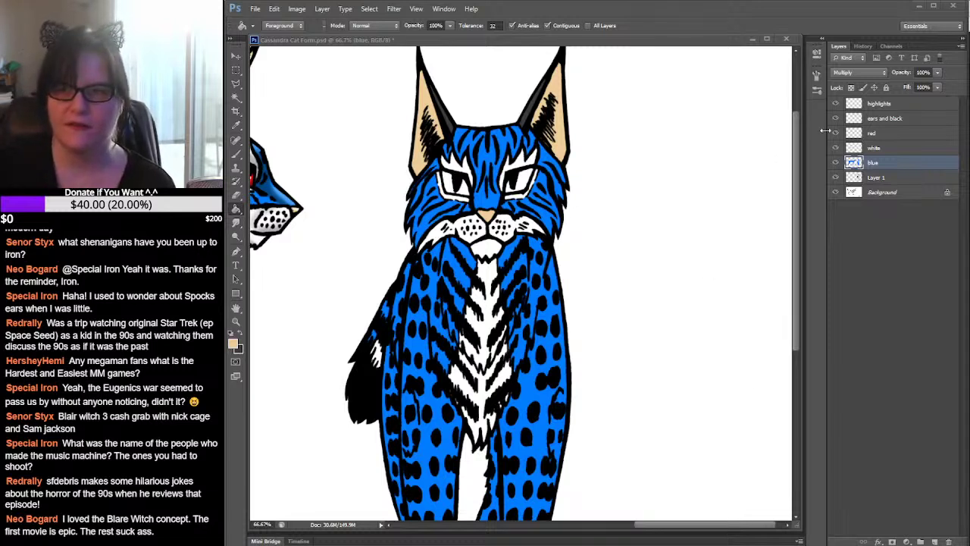
{"action": "left_click", "coordinate": [854, 133], "text": "ctrl"}
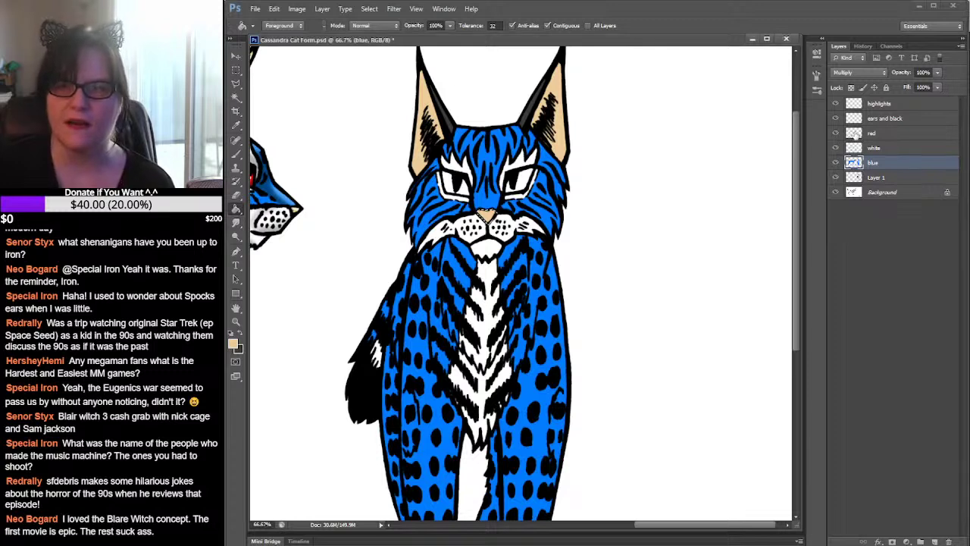
{"action": "left_click", "coordinate": [854, 133]}
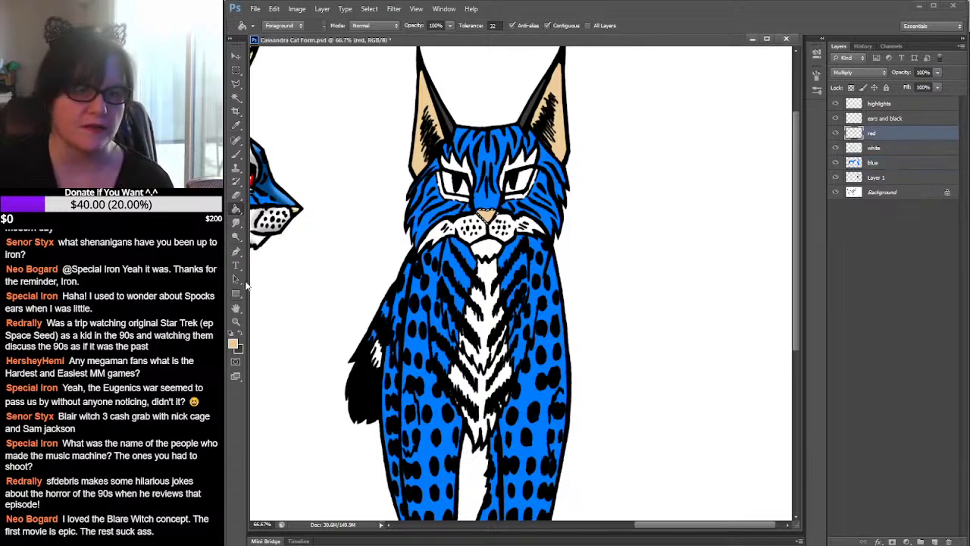
{"action": "key", "text": "z"}
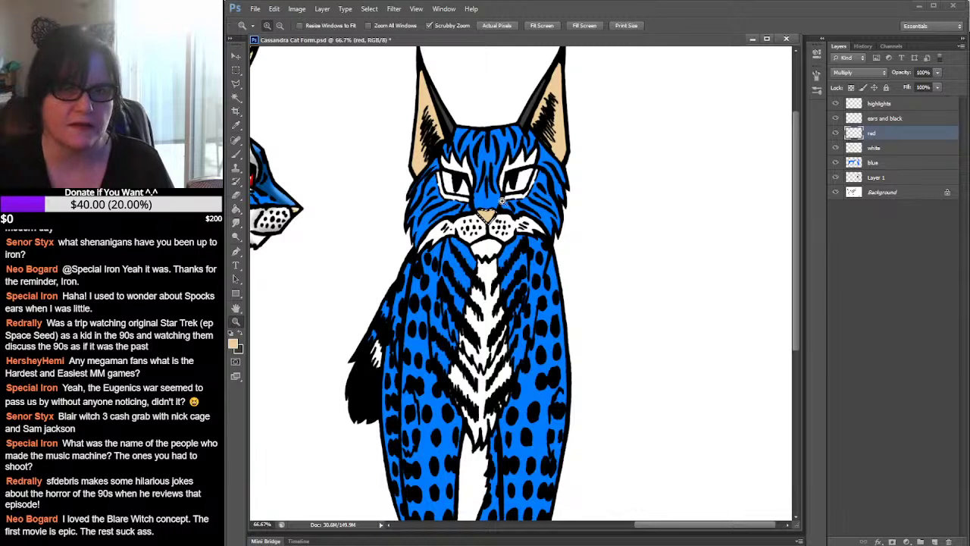
{"action": "left_click", "coordinate": [516, 187]}
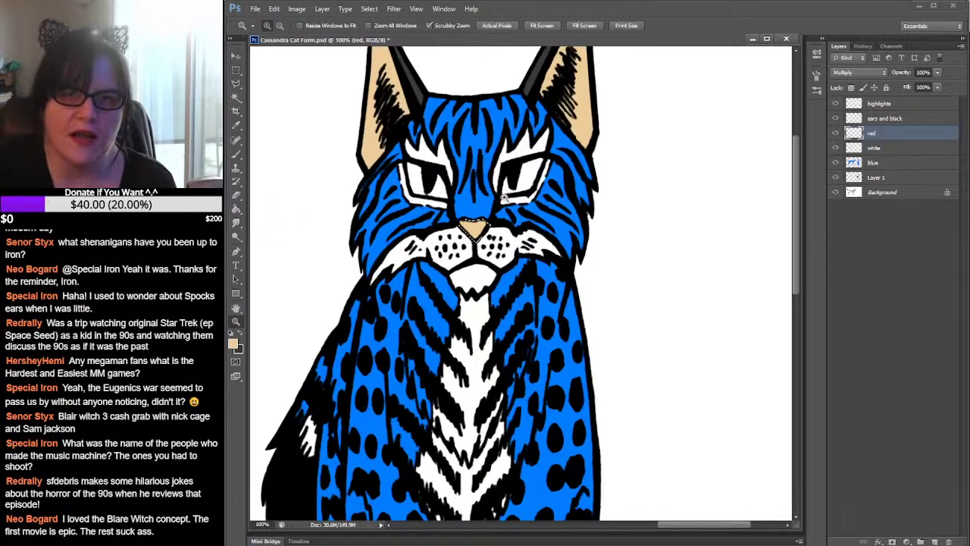
{"action": "mouse_move", "coordinate": [478, 162]}
{"action": "left_mouse_down"}
{"action": "mouse_move", "coordinate": [606, 335]}
{"action": "mouse_move", "coordinate": [656, 273]}
{"action": "mouse_move", "coordinate": [573, 201]}
{"action": "mouse_move", "coordinate": [629, 227]}
{"action": "mouse_move", "coordinate": [642, 218]}
{"action": "left_mouse_up"}
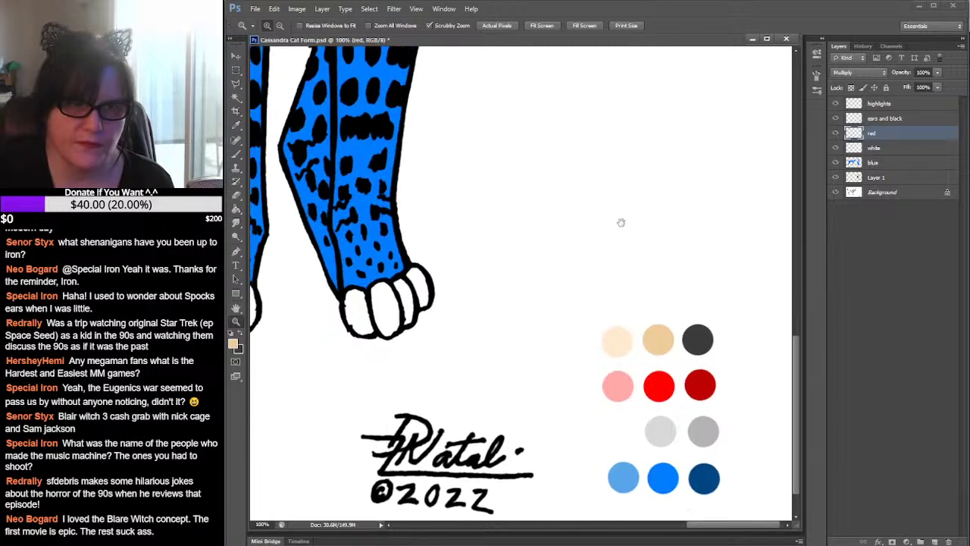
{"action": "left_click", "coordinate": [236, 126]}
{"action": "left_click", "coordinate": [665, 384]}
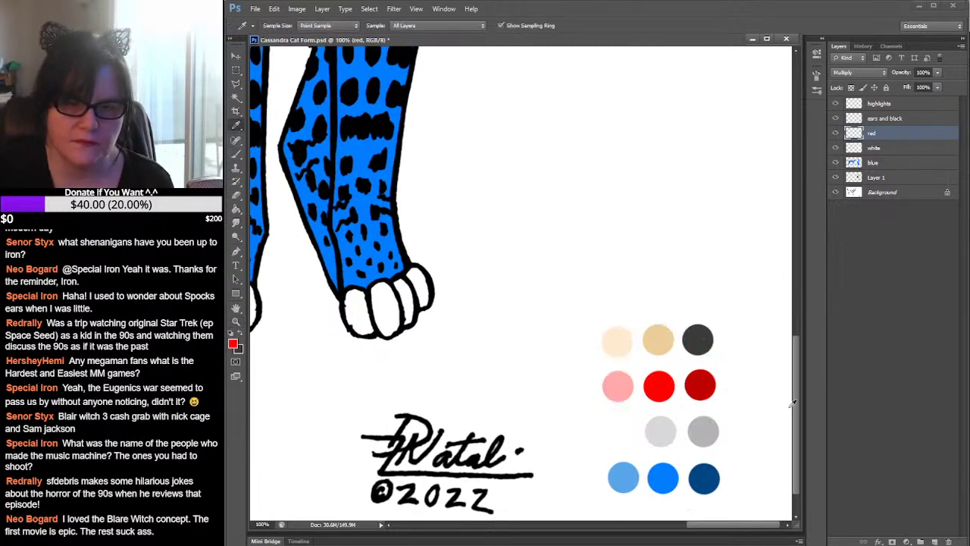
Draw a polygonal lasso selection around the left eye of the front-view cat, replacing the nose selection
{"action": "left_click_drag", "start_coordinate": [795, 407], "coordinate": [803, 210]}
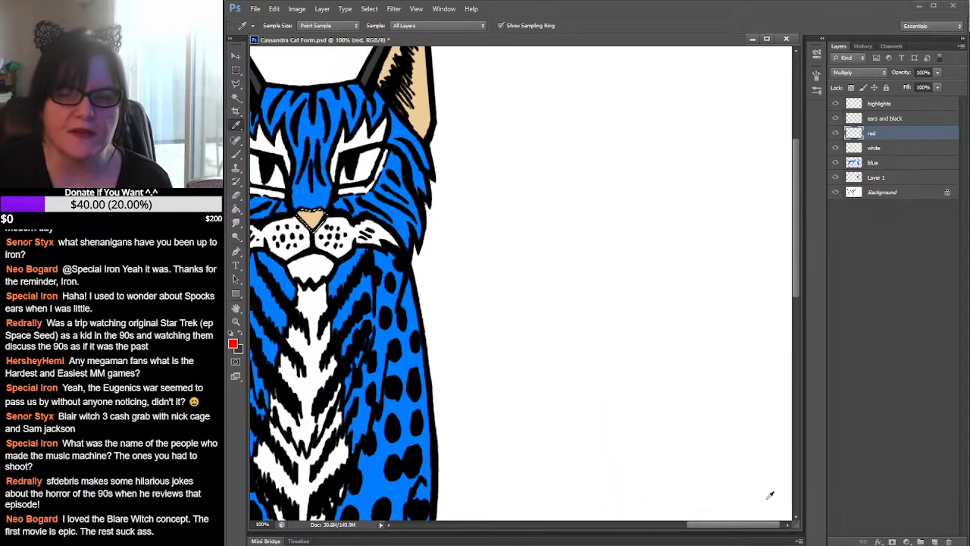
{"action": "left_click_drag", "start_coordinate": [773, 526], "coordinate": [739, 523]}
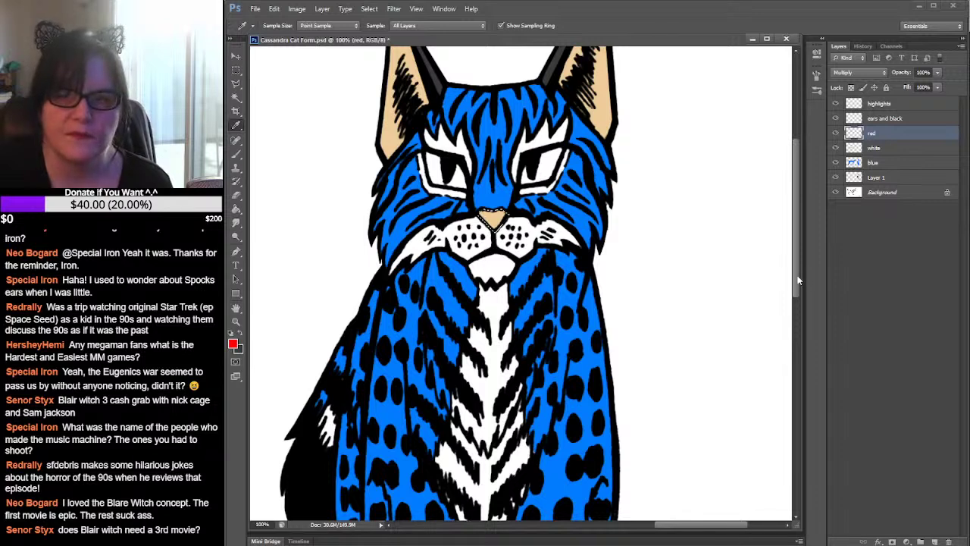
{"action": "left_click_drag", "start_coordinate": [799, 281], "coordinate": [797, 252]}
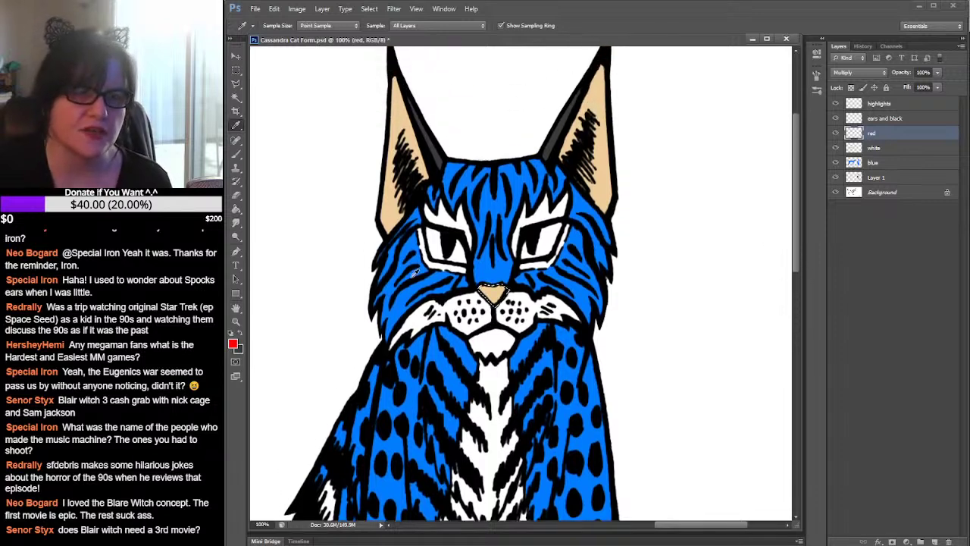
{"action": "key", "text": "z"}
{"action": "left_click", "coordinate": [528, 260]}
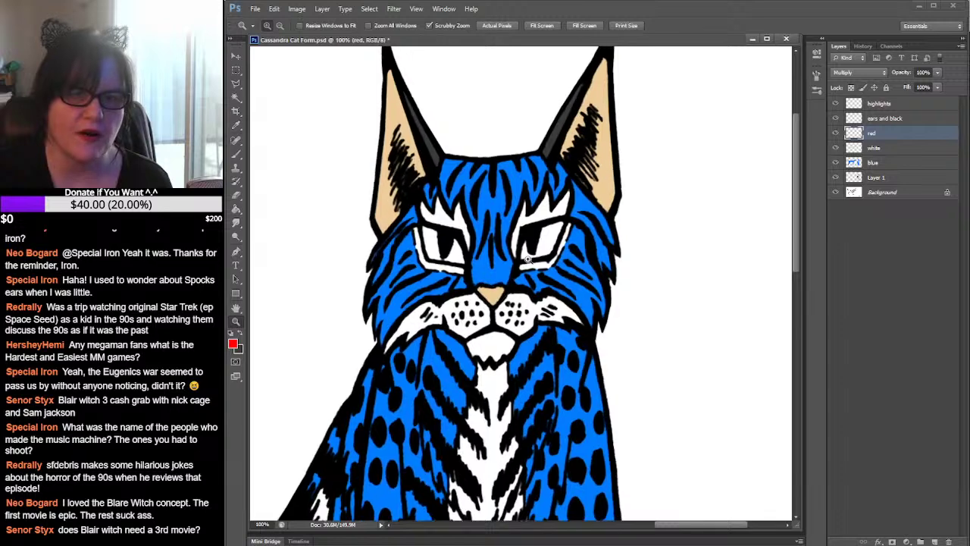
{"action": "left_click_drag", "start_coordinate": [551, 256], "coordinate": [643, 272]}
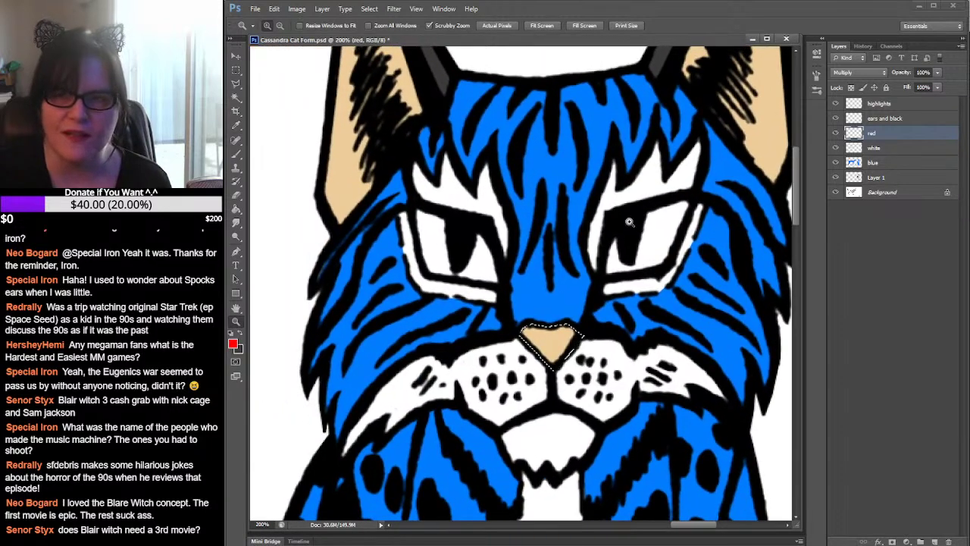
{"action": "left_click", "coordinate": [236, 83]}
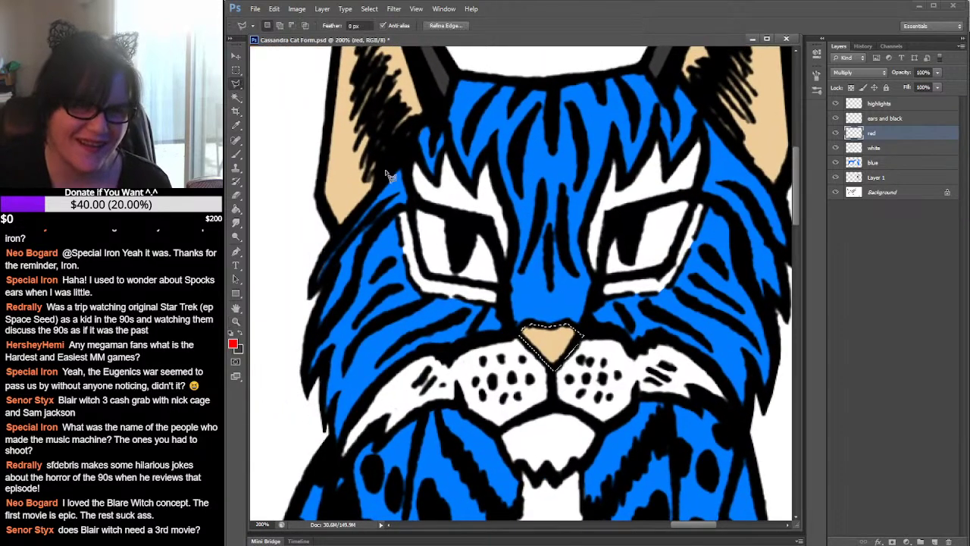
{"action": "left_click", "coordinate": [406, 214]}
{"action": "left_click", "coordinate": [425, 188]}
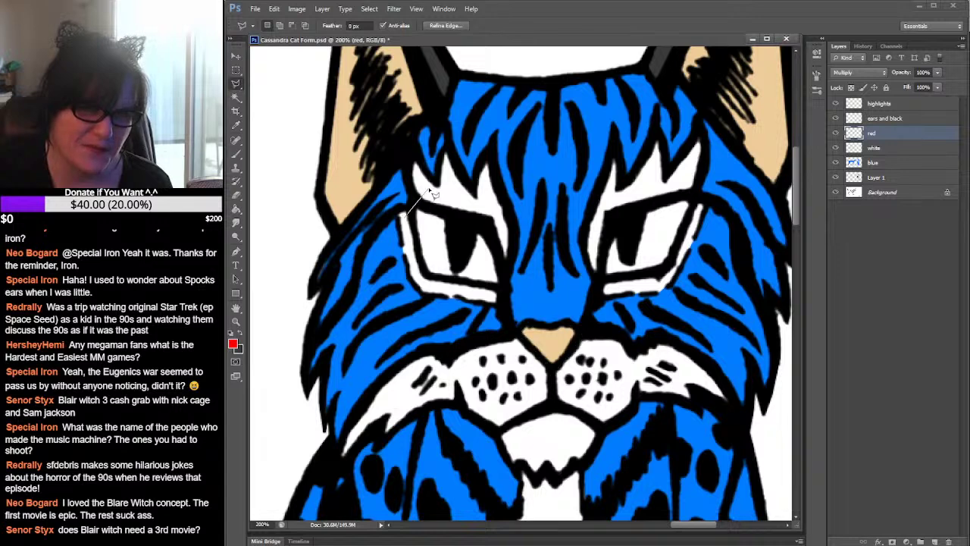
{"action": "left_click", "coordinate": [487, 201]}
{"action": "left_click", "coordinate": [496, 213]}
{"action": "left_click", "coordinate": [504, 287]}
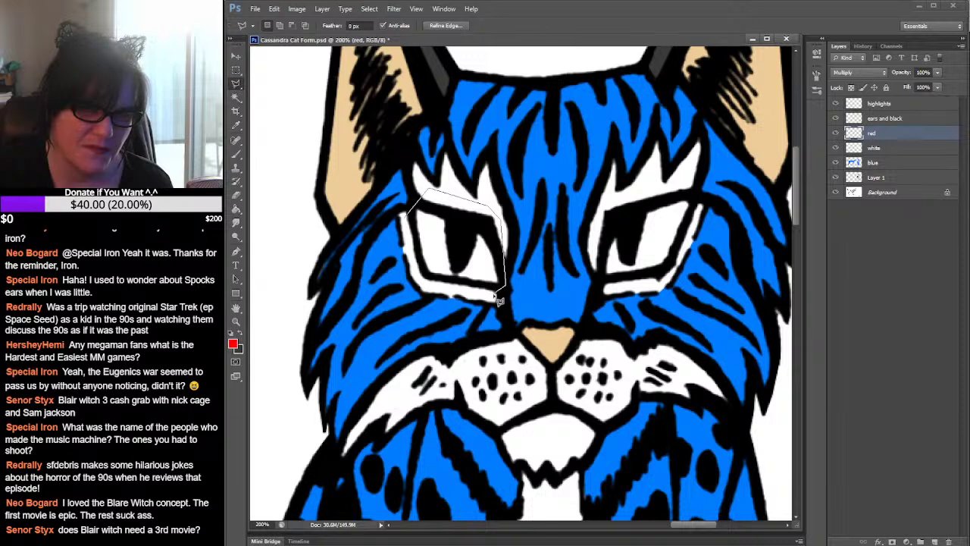
{"action": "left_click", "coordinate": [419, 284]}
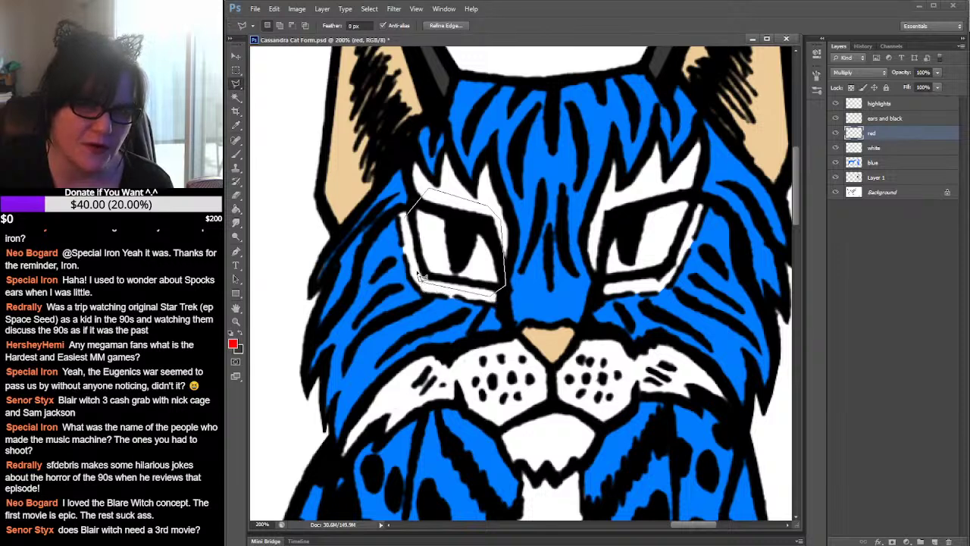
{"action": "left_click", "coordinate": [405, 215]}
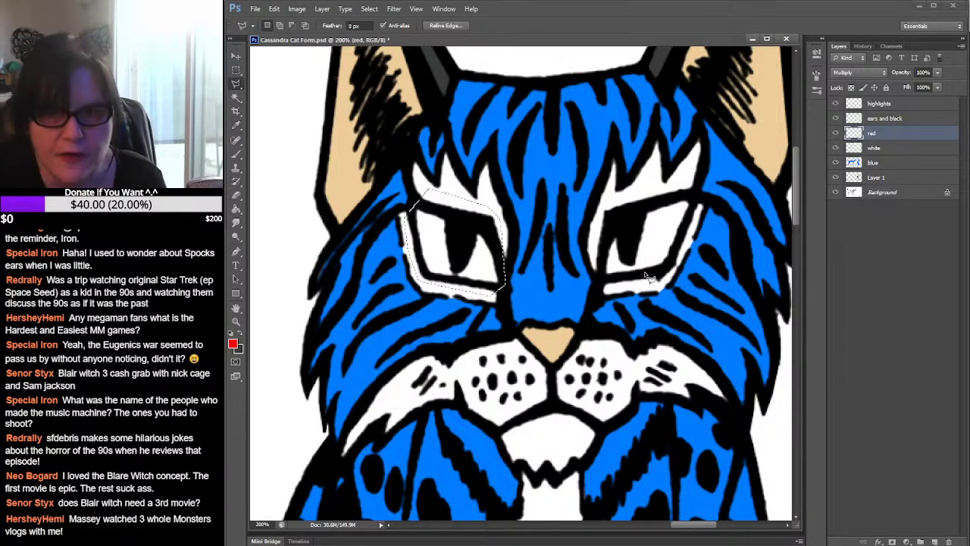
Add a polygonal lasso outline of the front-view cat's right eye to the existing selection
{"action": "left_click", "coordinate": [604, 285]}
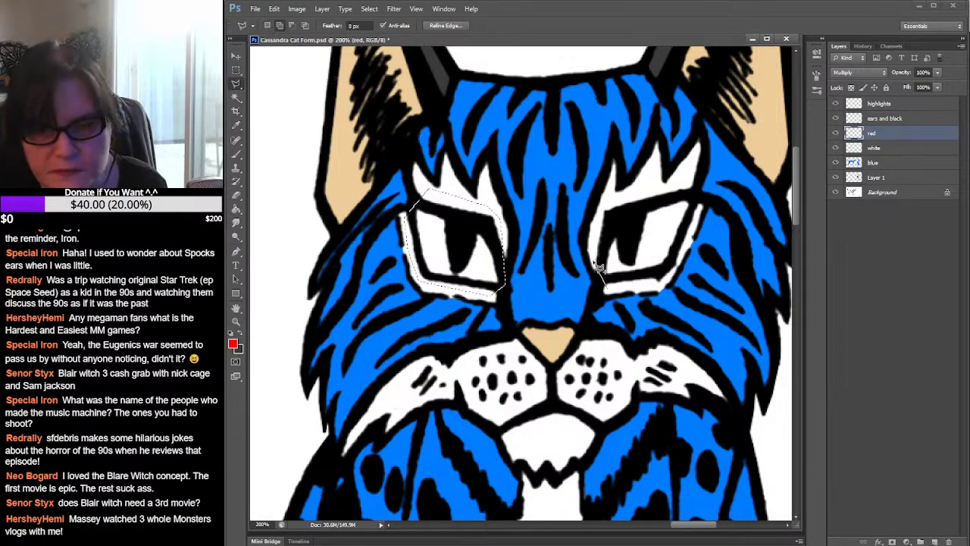
{"action": "left_click", "coordinate": [604, 202]}
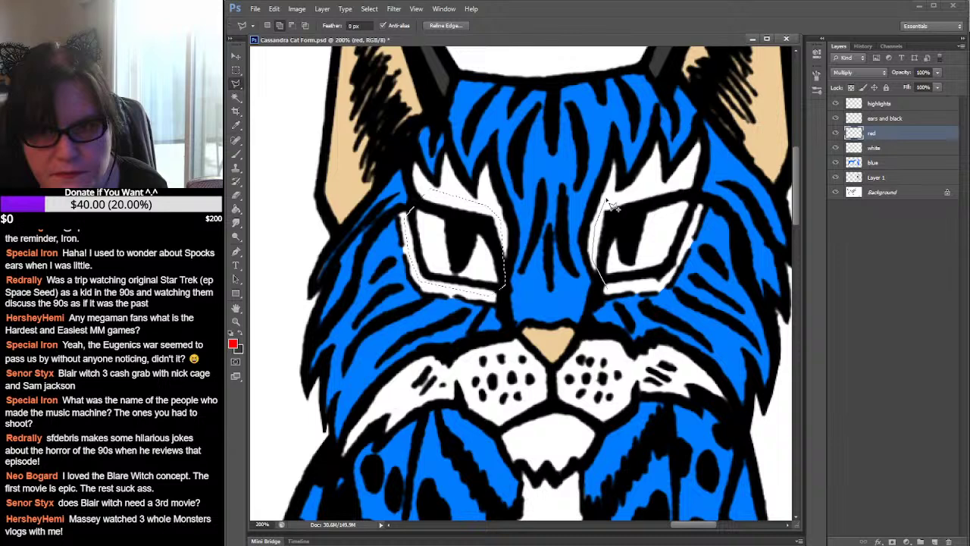
{"action": "left_click", "coordinate": [690, 182]}
{"action": "left_click", "coordinate": [700, 199]}
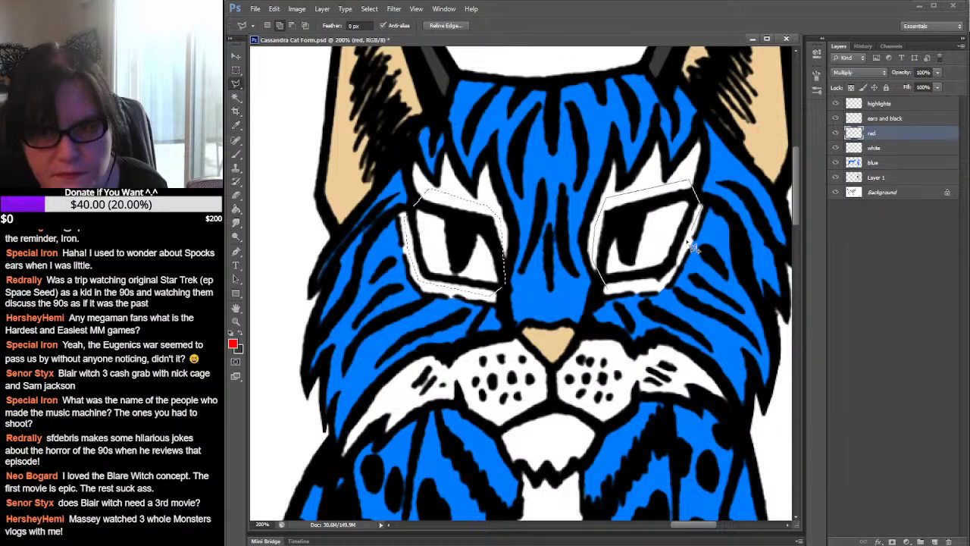
{"action": "left_click", "coordinate": [680, 277]}
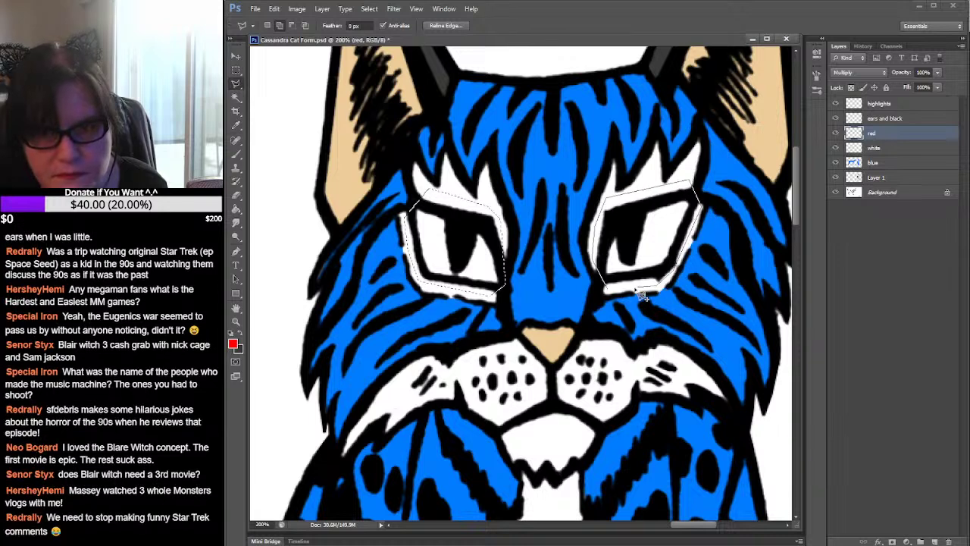
{"action": "left_click", "coordinate": [606, 289]}
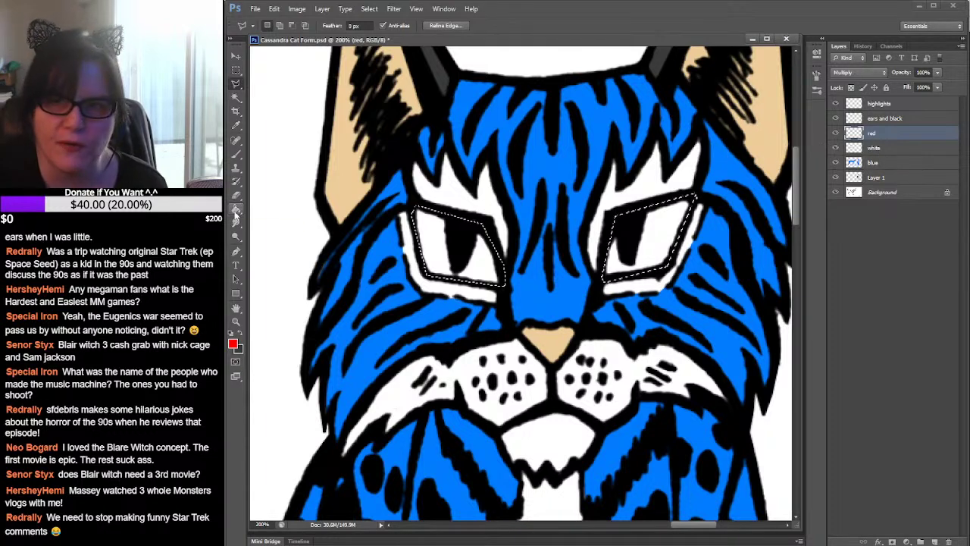
Fill both selected eyes with bright red on the "red" layer and clear the selection
{"action": "left_click", "coordinate": [236, 212]}
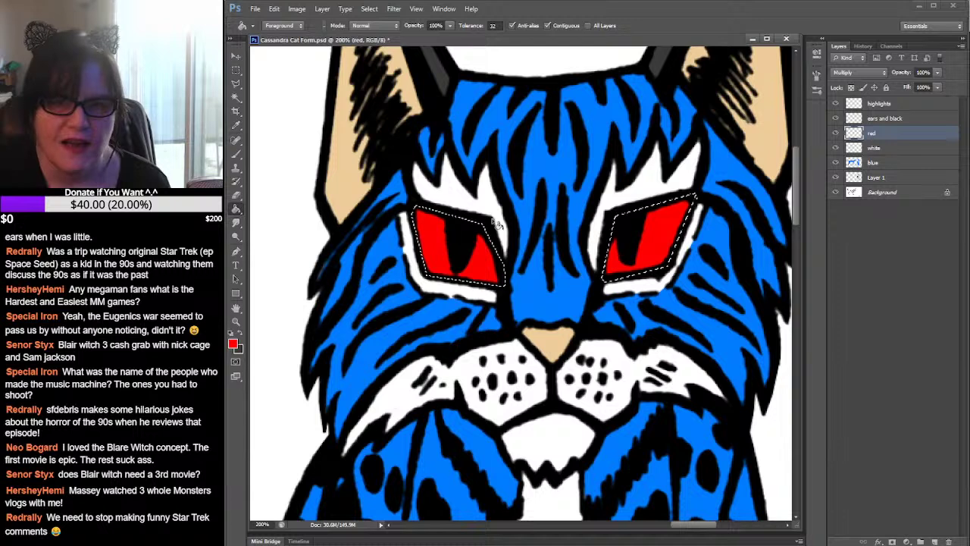
{"action": "left_click", "coordinate": [236, 70]}
{"action": "key", "text": "ctrl+d"}
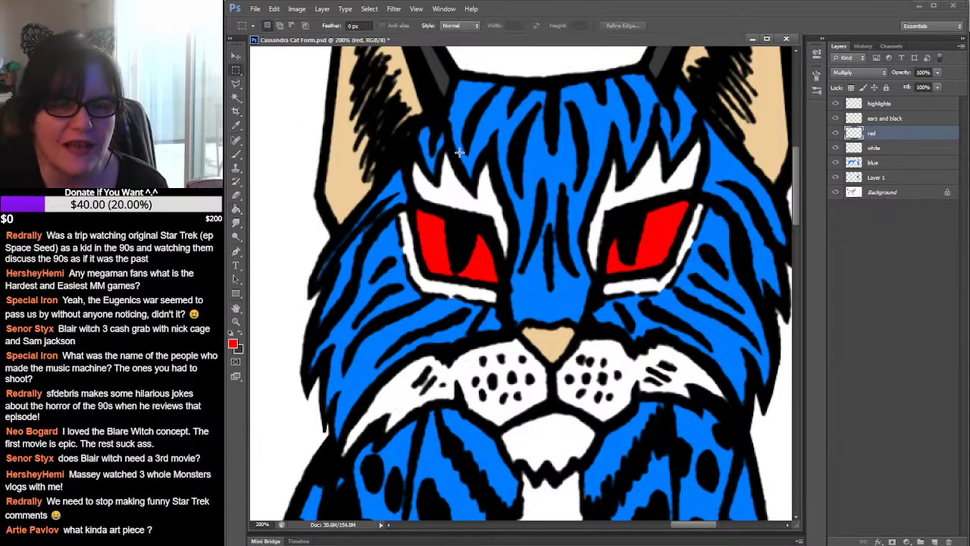
{"action": "left_click", "coordinate": [236, 321]}
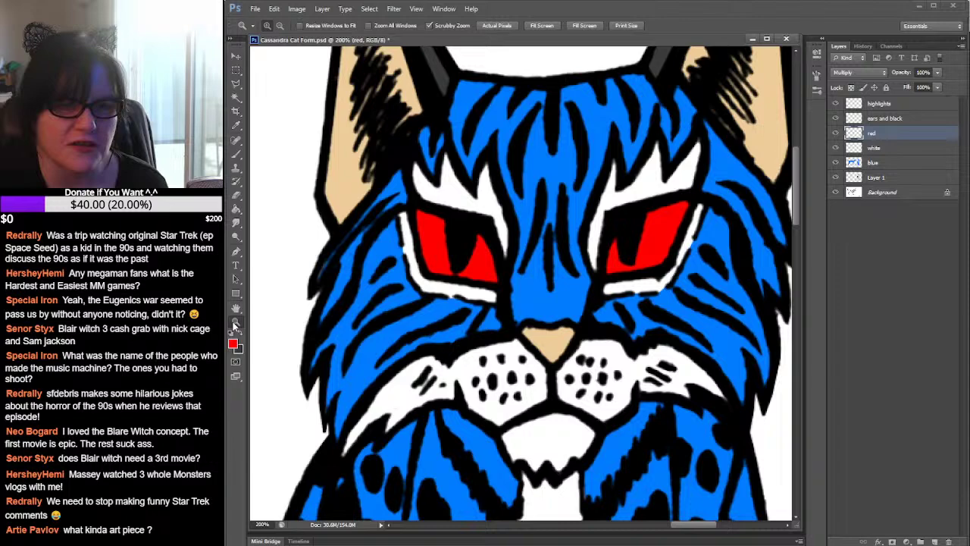
{"action": "left_click", "coordinate": [555, 291]}
{"action": "left_click", "coordinate": [574, 290]}
{"action": "left_click", "coordinate": [574, 290]}
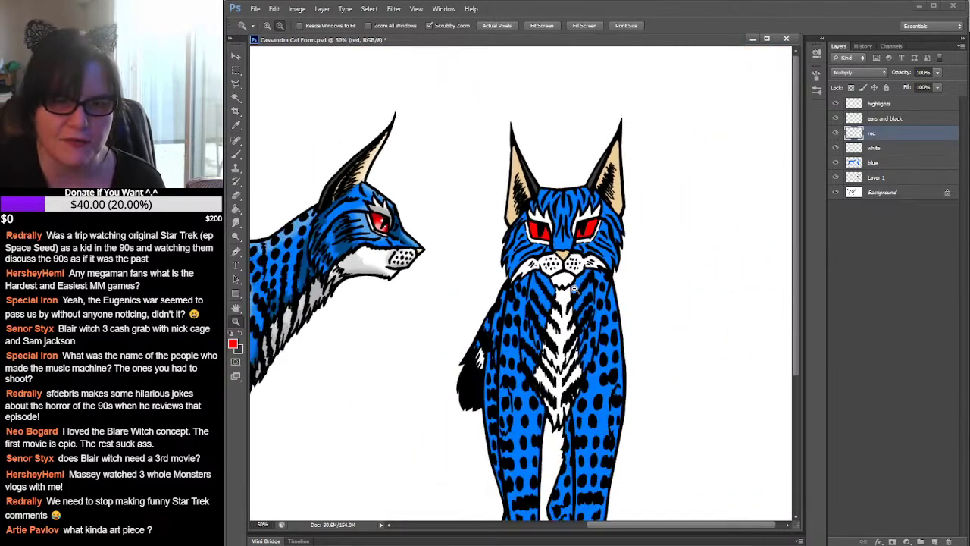
{"action": "left_click", "coordinate": [570, 309]}
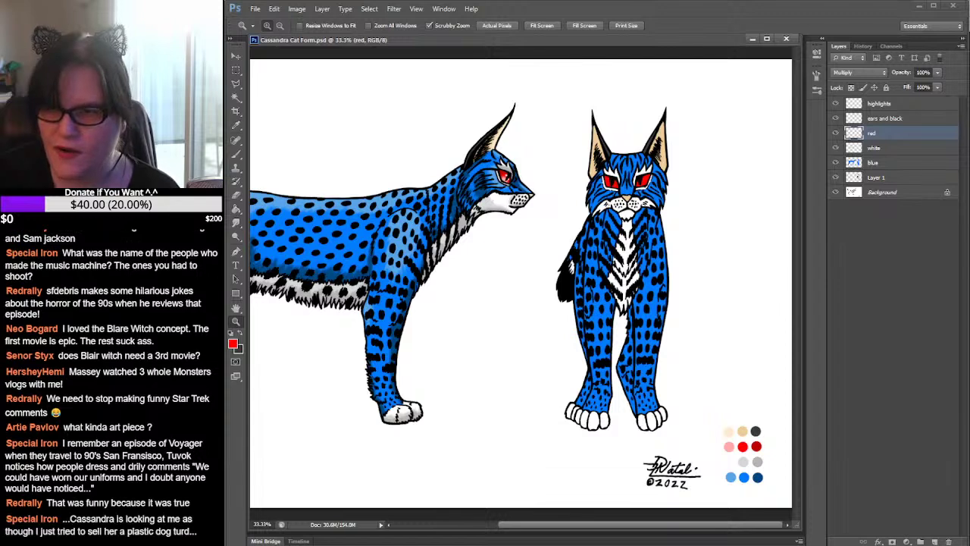
Make the "blue" layer active and load its painted area as a selection
{"action": "left_click", "coordinate": [968, 26]}
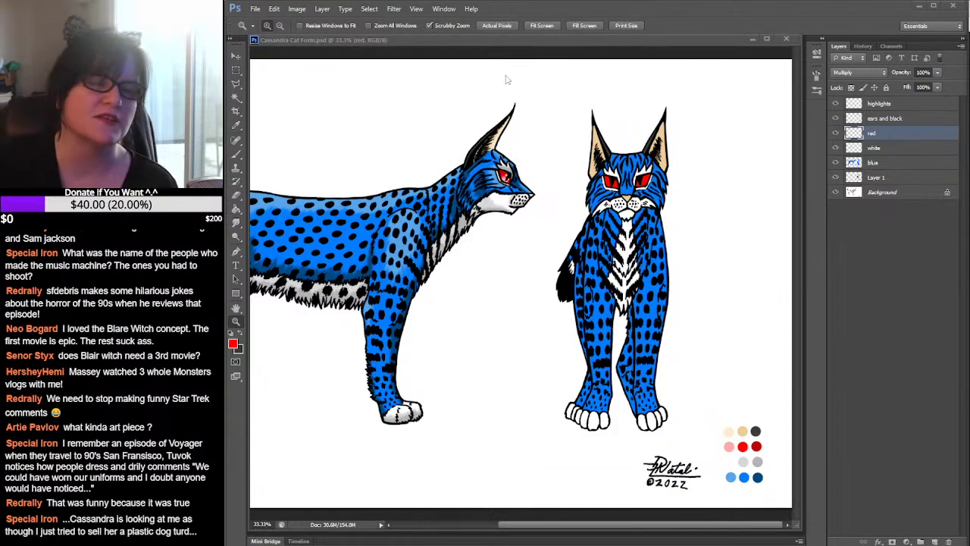
{"action": "left_click", "coordinate": [423, 73]}
{"action": "left_click", "coordinate": [854, 165]}
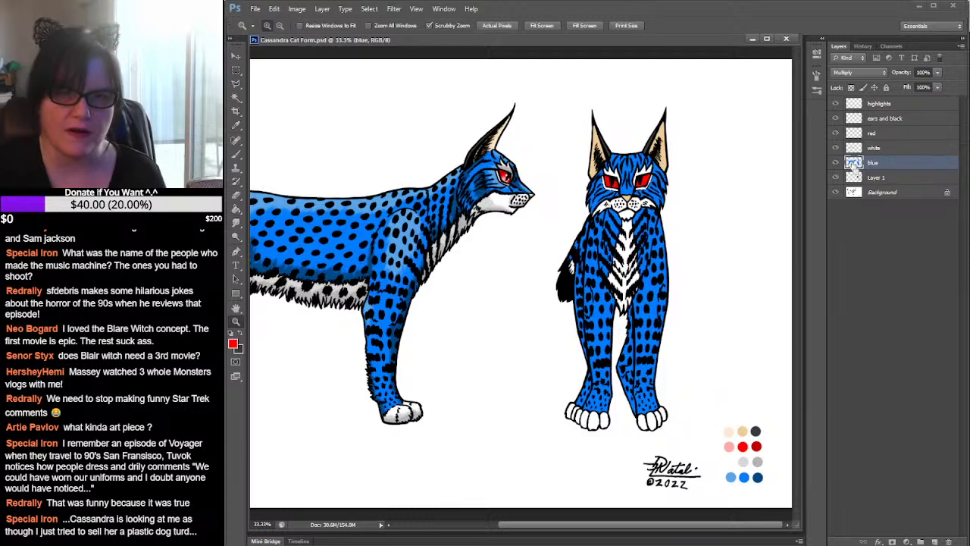
{"action": "left_click", "coordinate": [854, 163], "text": "ctrl"}
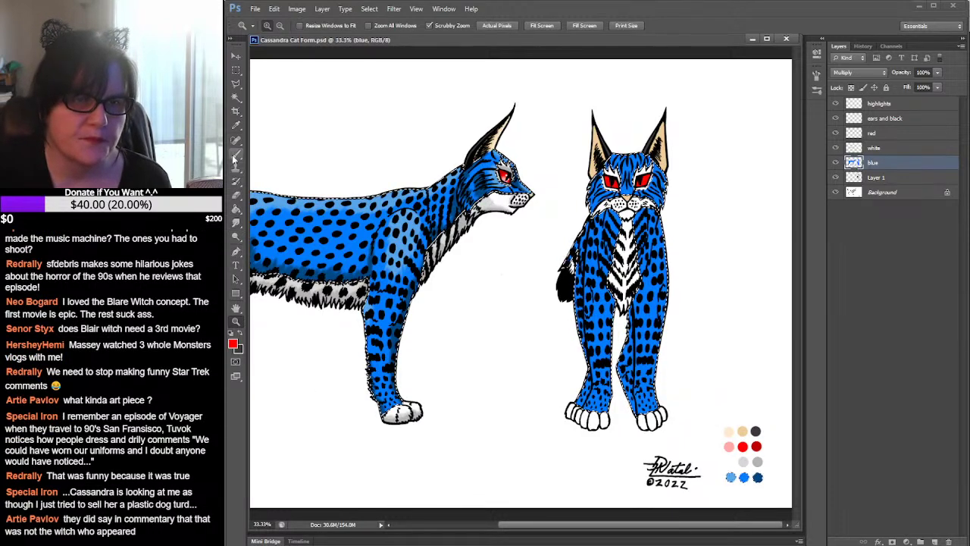
Pick the medium blue swatch beside the signature as the background color and the dark blue swatch as the foreground color
{"action": "left_click", "coordinate": [744, 476]}
{"action": "left_click", "coordinate": [744, 476]}
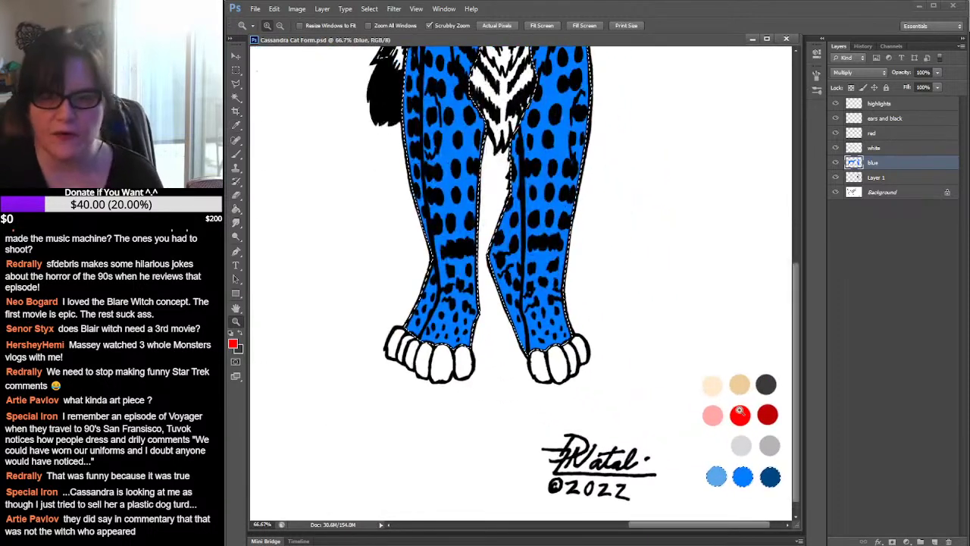
{"action": "key", "text": "space"}
{"action": "left_click_drag", "start_coordinate": [744, 477], "coordinate": [697, 311]}
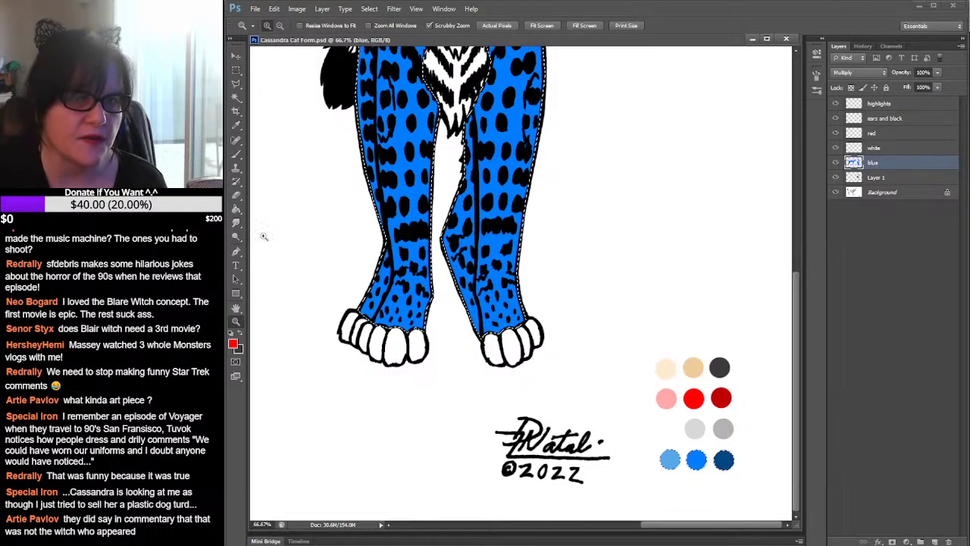
{"action": "left_click", "coordinate": [237, 126]}
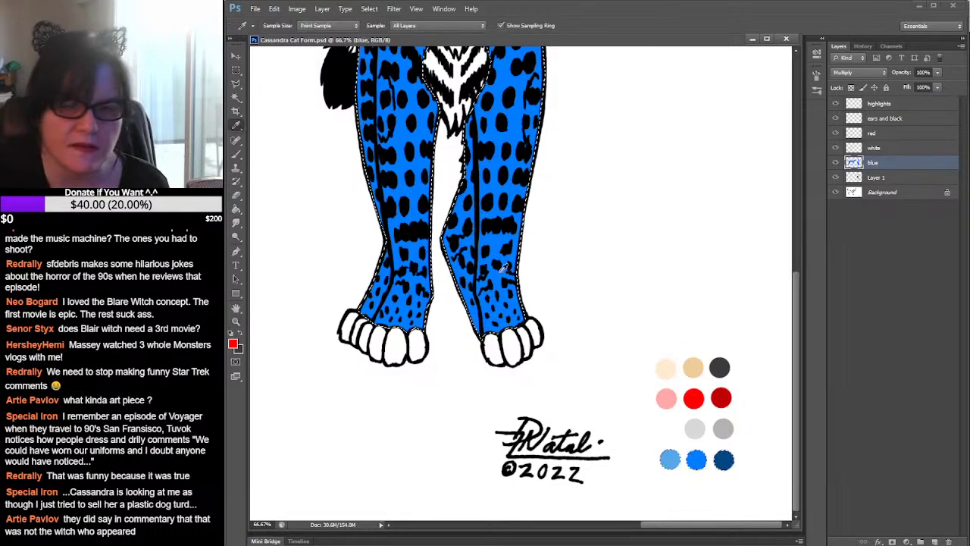
{"action": "left_click", "coordinate": [702, 457]}
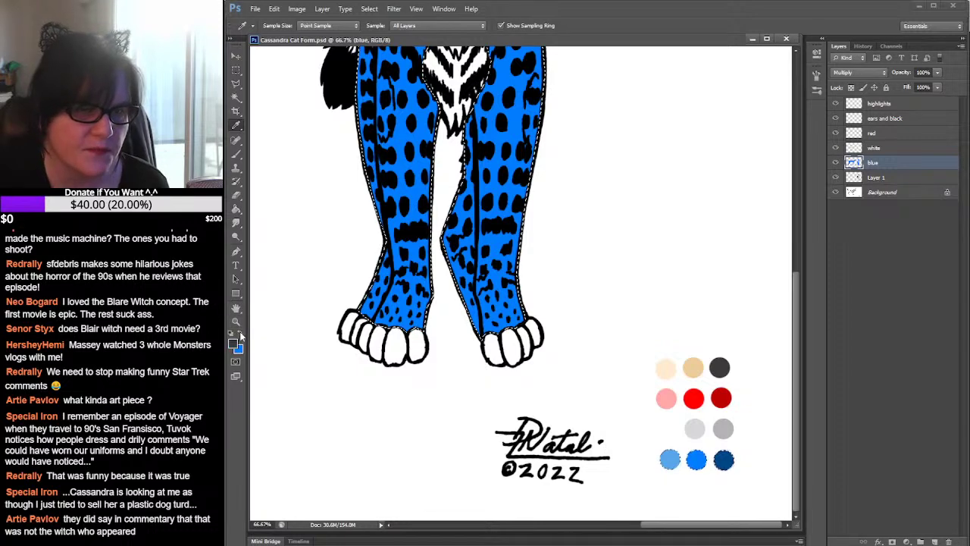
{"action": "left_click", "coordinate": [724, 460]}
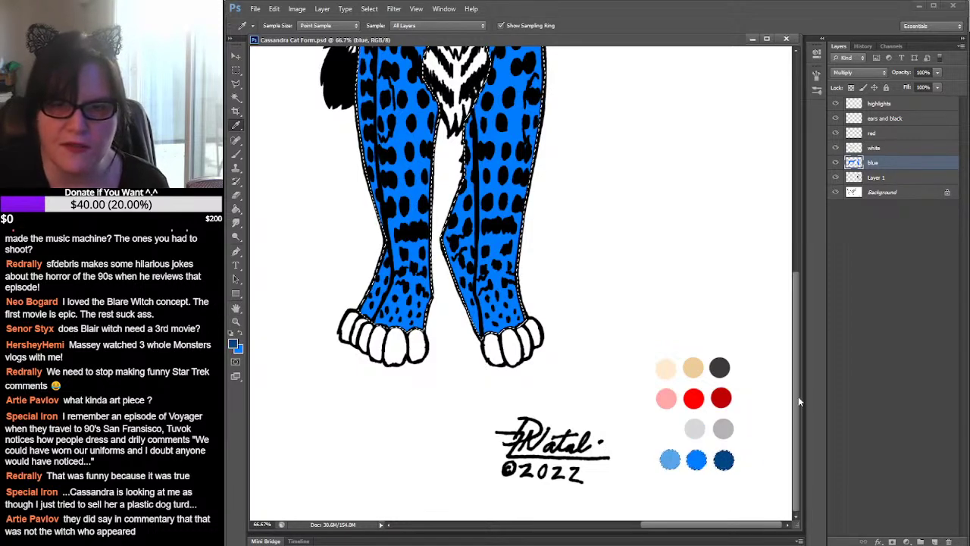
Examine the front view's face, chest, tail and front legs up close at 100% zoom
{"action": "left_click_drag", "start_coordinate": [798, 397], "coordinate": [805, 315]}
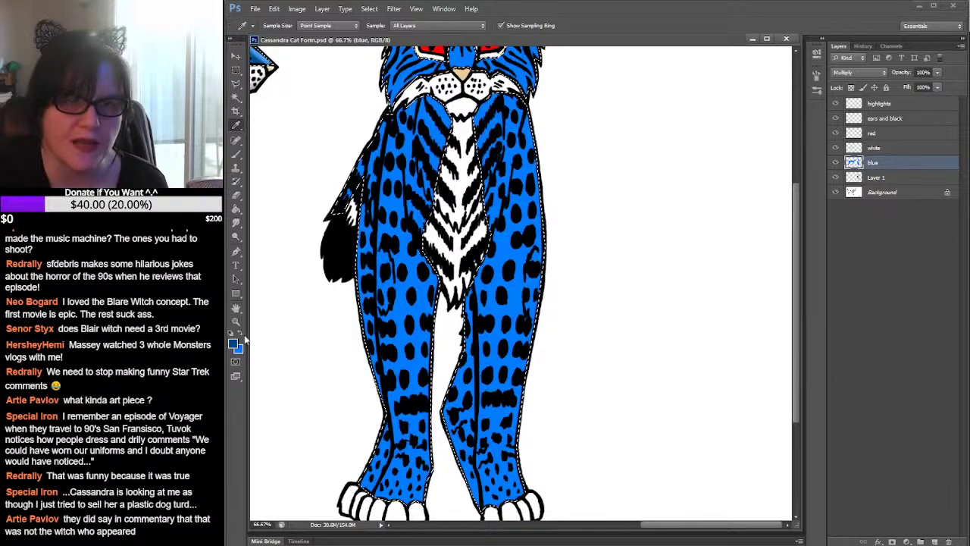
{"action": "key", "text": "z"}
{"action": "left_click", "coordinate": [421, 205]}
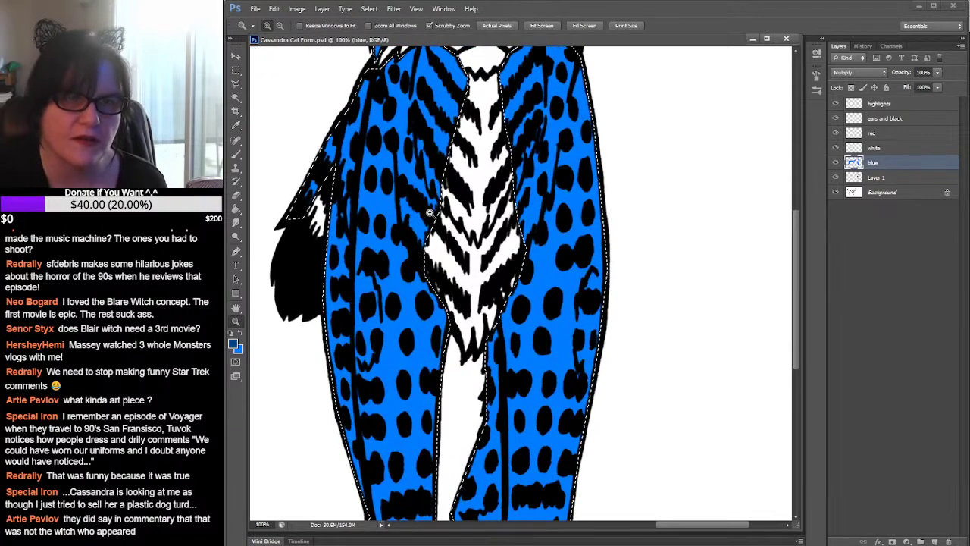
{"action": "left_click_drag", "start_coordinate": [528, 182], "coordinate": [776, 315]}
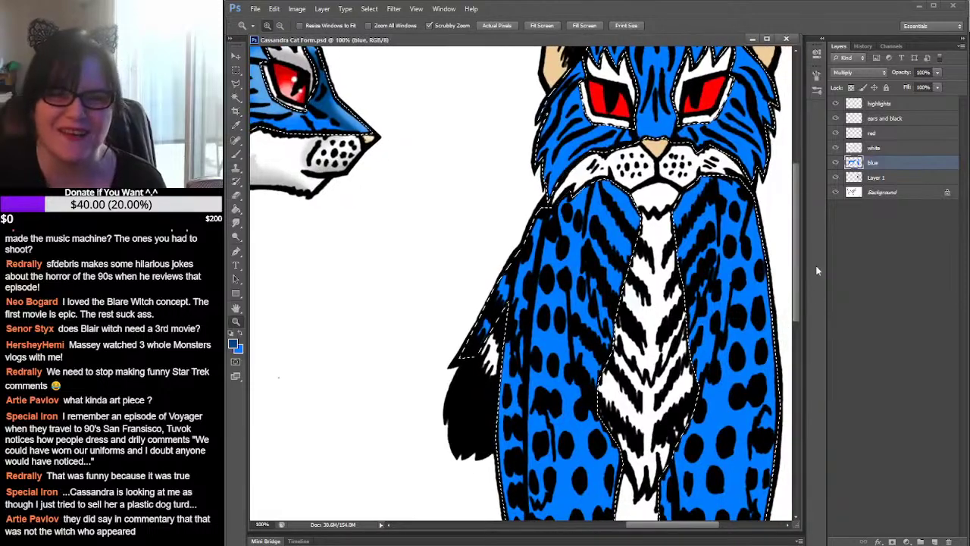
{"action": "left_click_drag", "start_coordinate": [768, 244], "coordinate": [713, 369]}
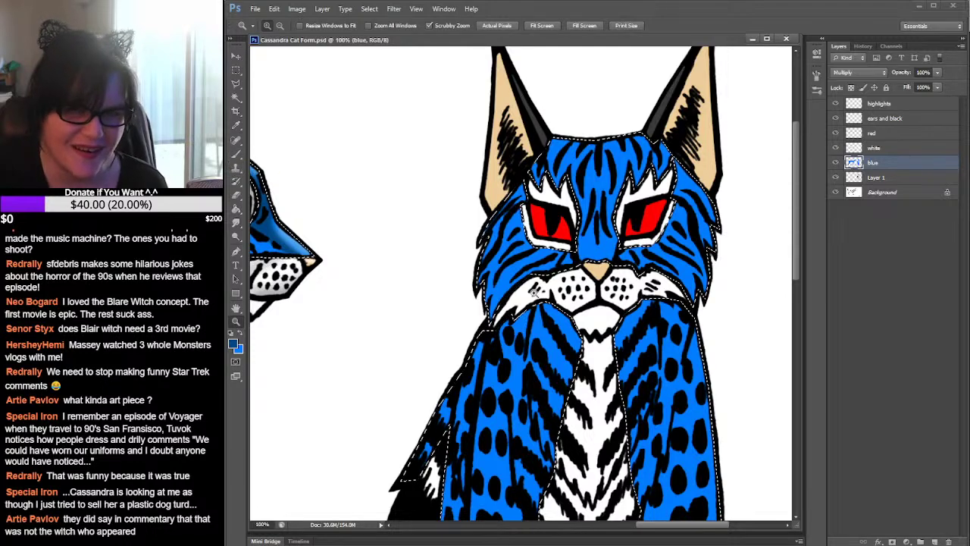
{"action": "left_click_drag", "start_coordinate": [609, 399], "coordinate": [668, 257]}
{"action": "scroll", "coordinate": [668, 255], "scroll_direction": "down", "scroll_amount": 5}
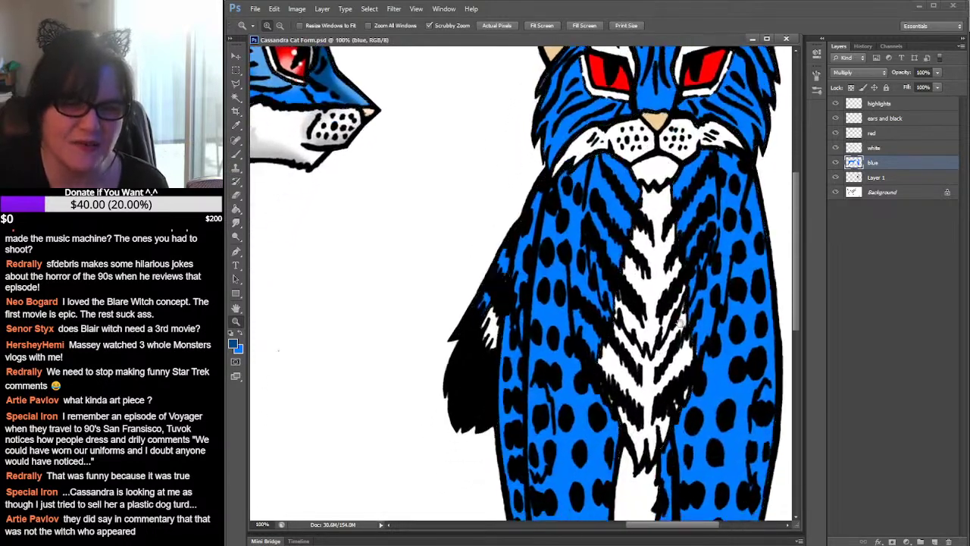
{"action": "left_click_drag", "start_coordinate": [582, 226], "coordinate": [676, 343]}
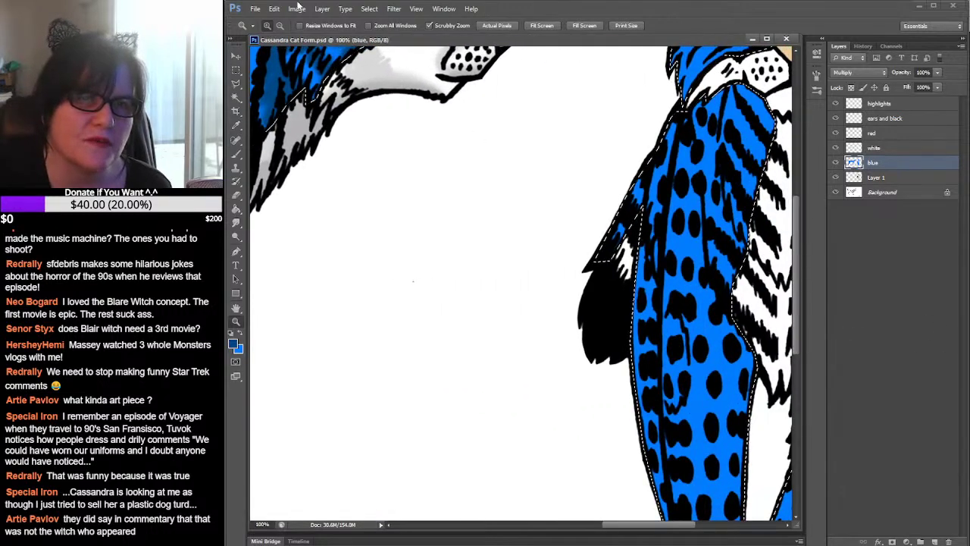
Open the recent file Sheba Cat Form.psd as a reference, float it in its own window and enlarge its view to 50%
{"action": "left_click", "coordinate": [255, 9]}
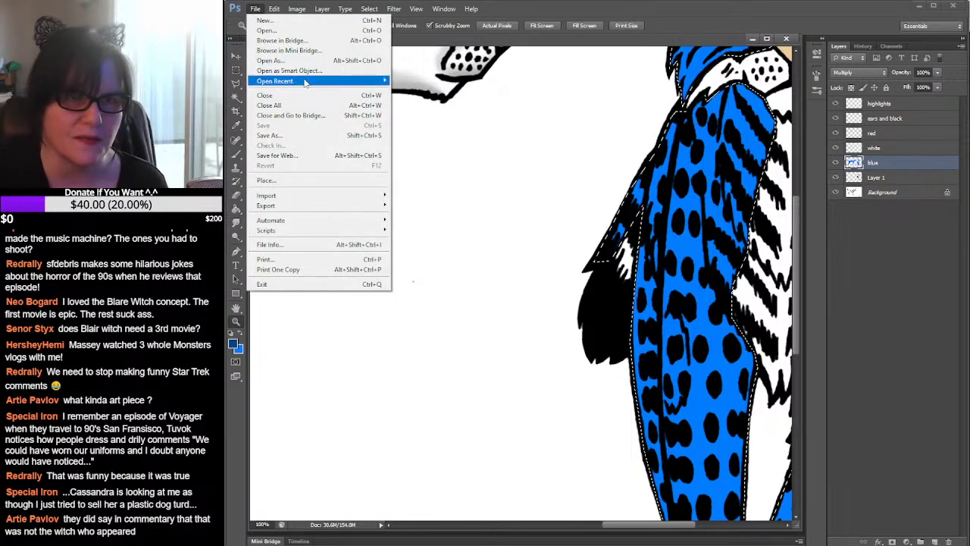
{"action": "mouse_move", "coordinate": [305, 82]}
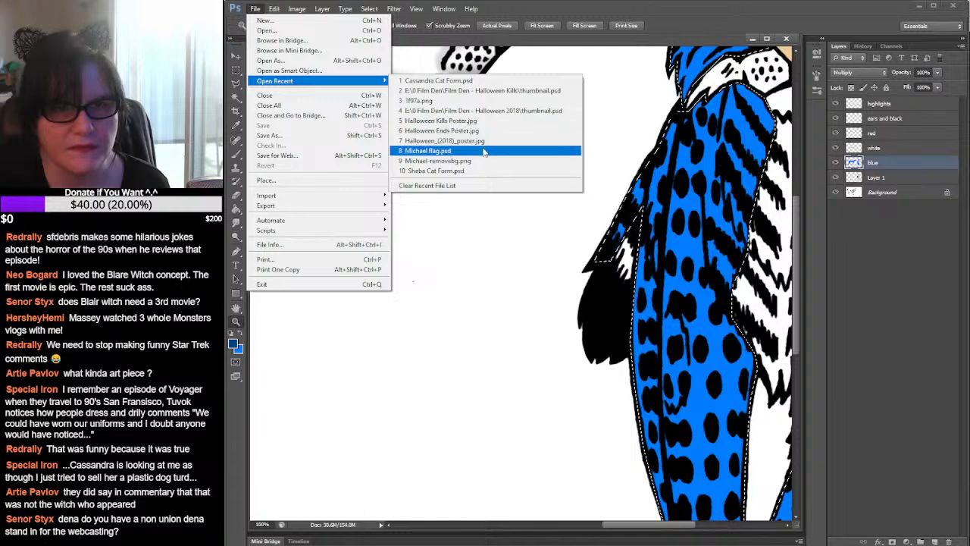
{"action": "left_click", "coordinate": [443, 171]}
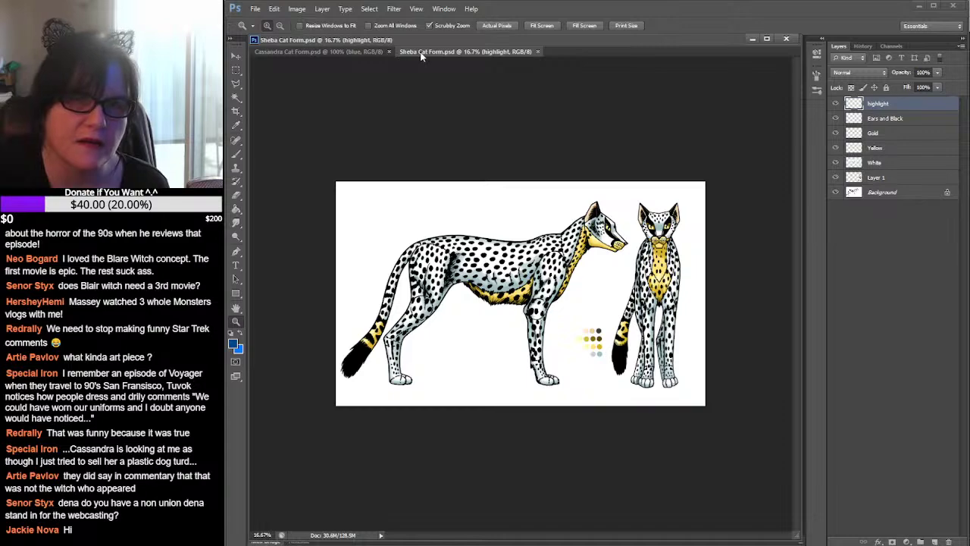
{"action": "left_click_drag", "start_coordinate": [422, 54], "coordinate": [393, 83]}
{"action": "left_click_drag", "start_coordinate": [798, 312], "coordinate": [813, 310]}
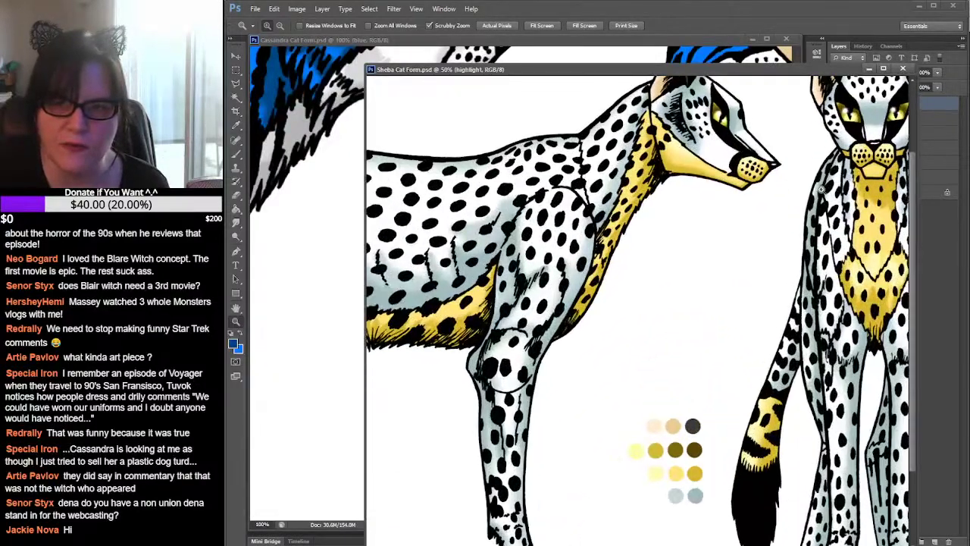
Move the floating Sheba Cat Form reference window clear of the Cassandra Cat Form drawing
{"action": "left_click_drag", "start_coordinate": [755, 70], "coordinate": [570, 93]}
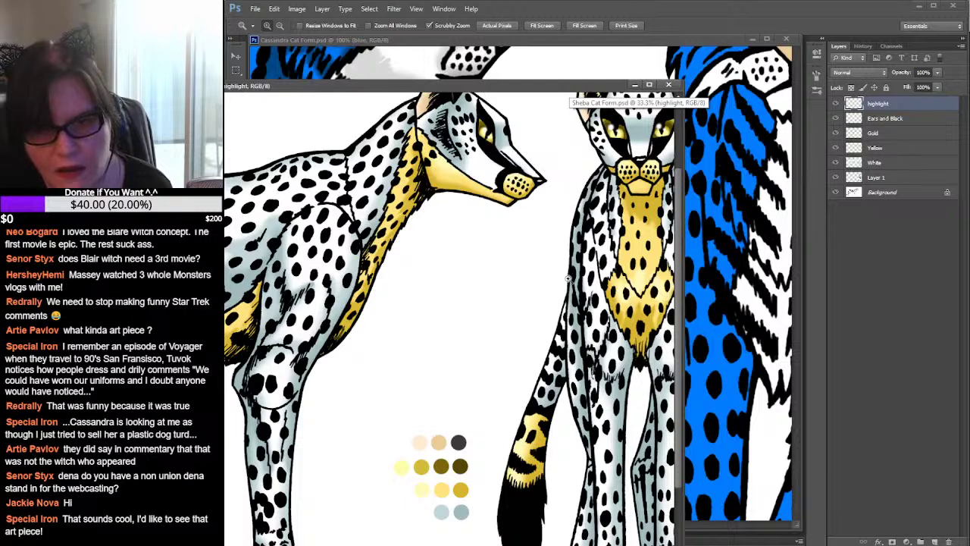
{"action": "left_click", "coordinate": [616, 44]}
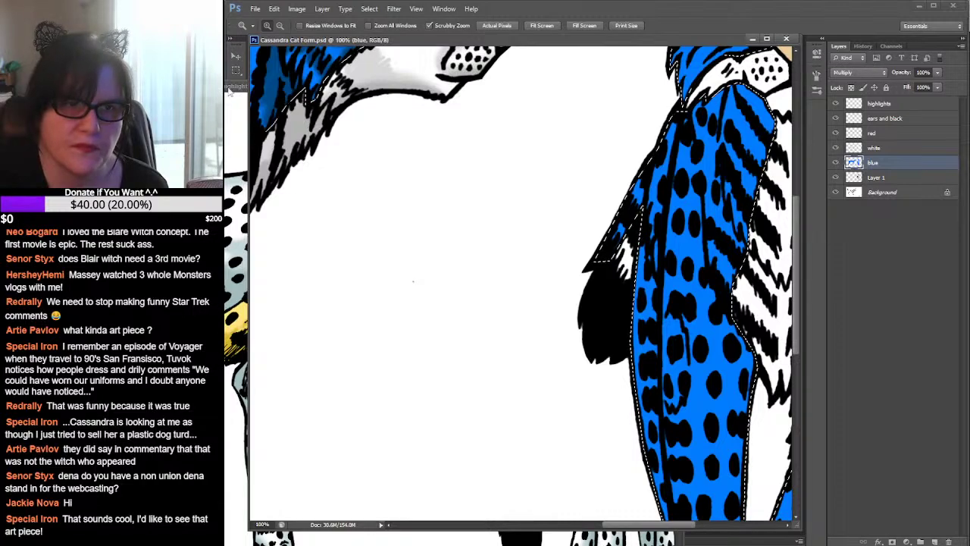
{"action": "left_click_drag", "start_coordinate": [230, 90], "coordinate": [305, 61]}
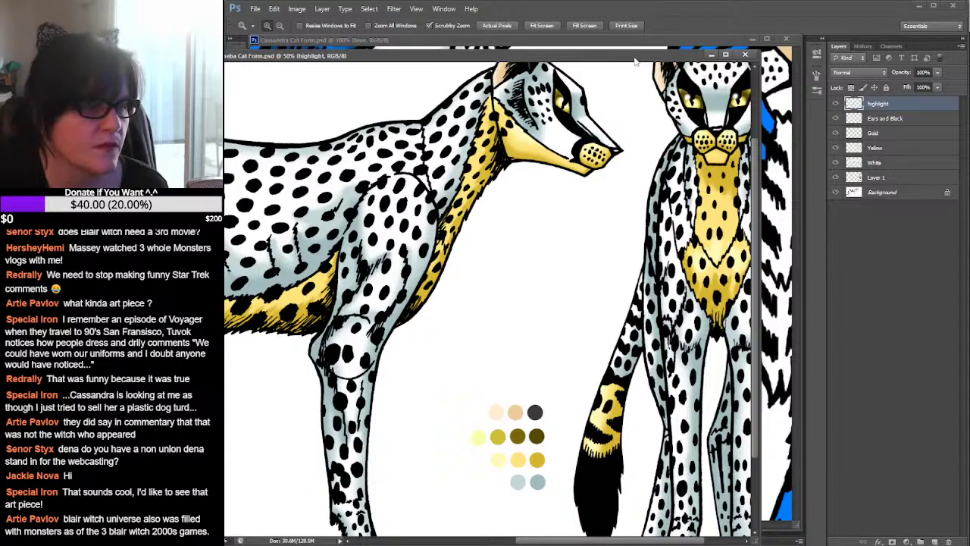
{"action": "left_click_drag", "start_coordinate": [635, 58], "coordinate": [84, 60]}
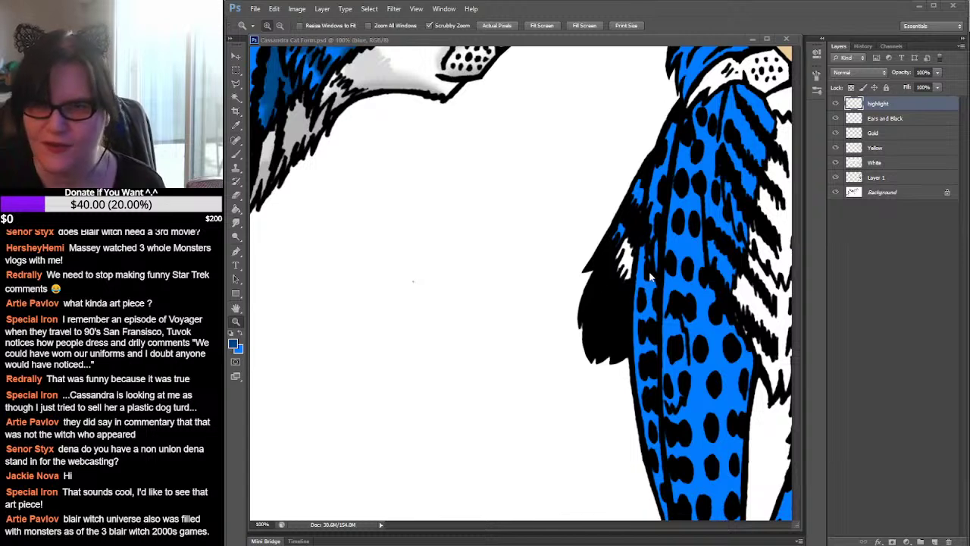
Brush dark blue shading over the inner strip of the front view's right-hand leg in Cassandra Cat Form.psd, from the chest fur down to the paw
{"action": "left_click", "coordinate": [689, 254], "text": "ctrl"}
{"action": "left_click_drag", "start_coordinate": [688, 255], "coordinate": [568, 288]}
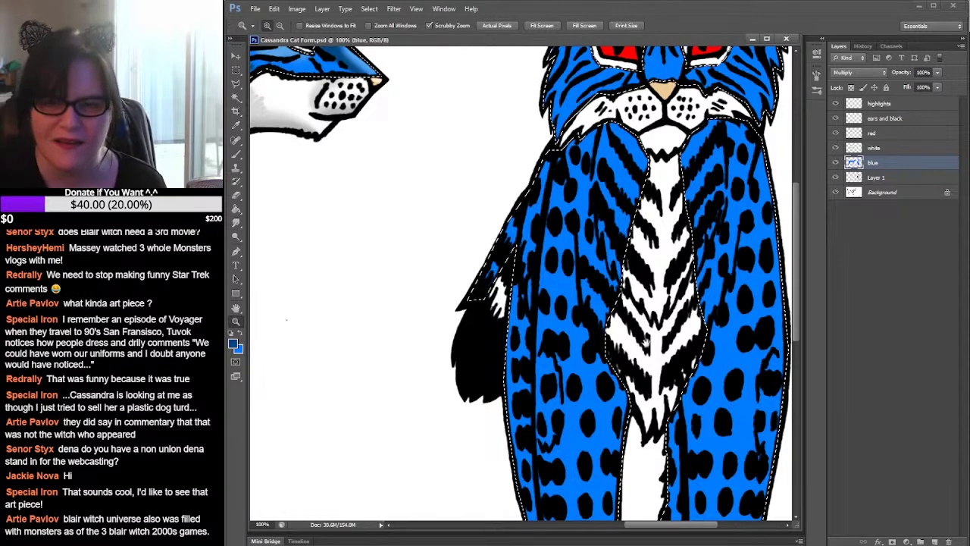
{"action": "mouse_move", "coordinate": [778, 516]}
{"action": "left_mouse_down"}
{"action": "mouse_move", "coordinate": [635, 321]}
{"action": "mouse_move", "coordinate": [541, 139]}
{"action": "left_mouse_up"}
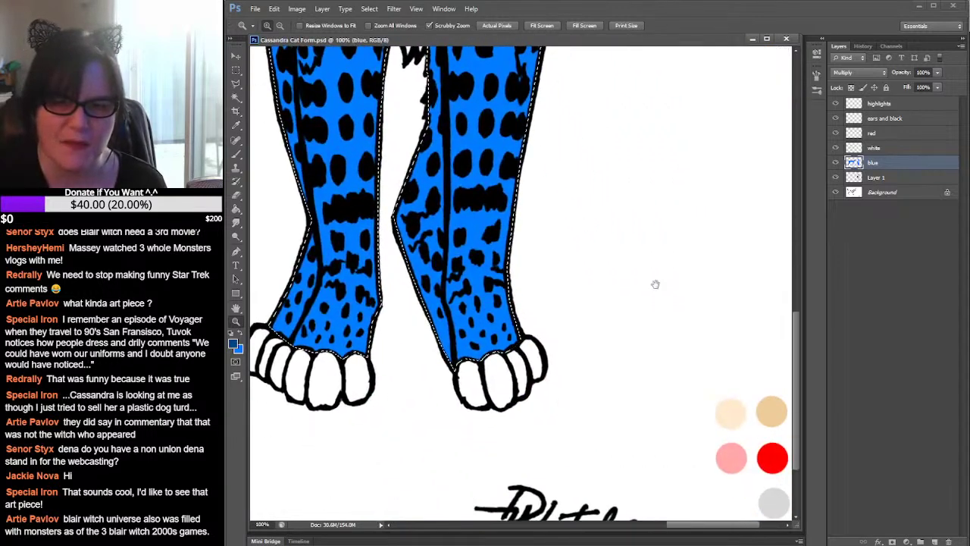
{"action": "left_click_drag", "start_coordinate": [654, 281], "coordinate": [558, 160]}
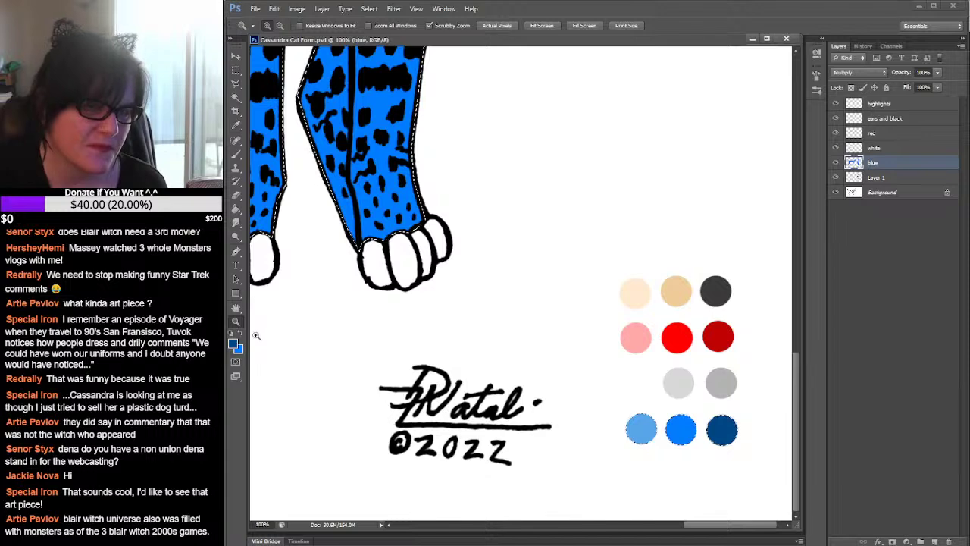
{"action": "left_click_drag", "start_coordinate": [419, 236], "coordinate": [556, 442]}
{"action": "left_click_drag", "start_coordinate": [534, 340], "coordinate": [638, 366]}
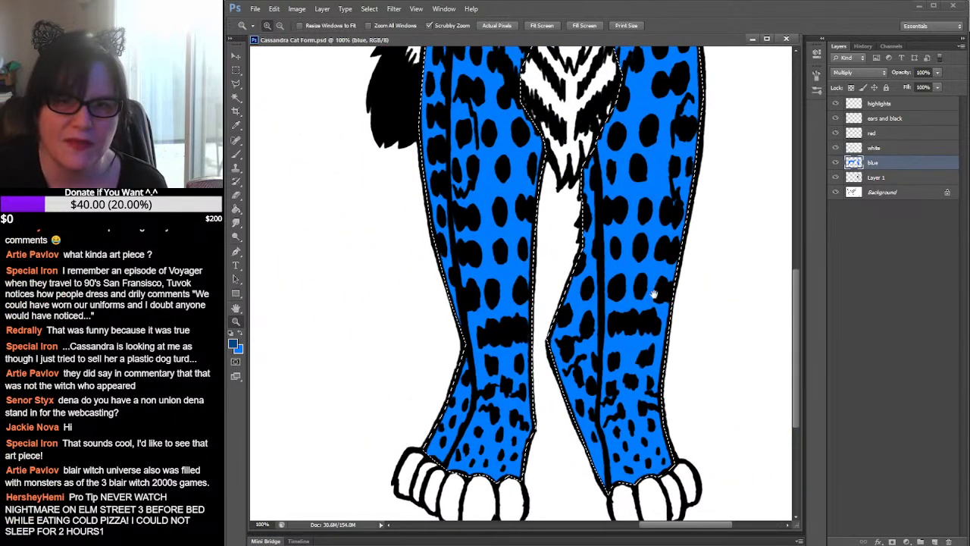
{"action": "left_click_drag", "start_coordinate": [653, 294], "coordinate": [645, 265]}
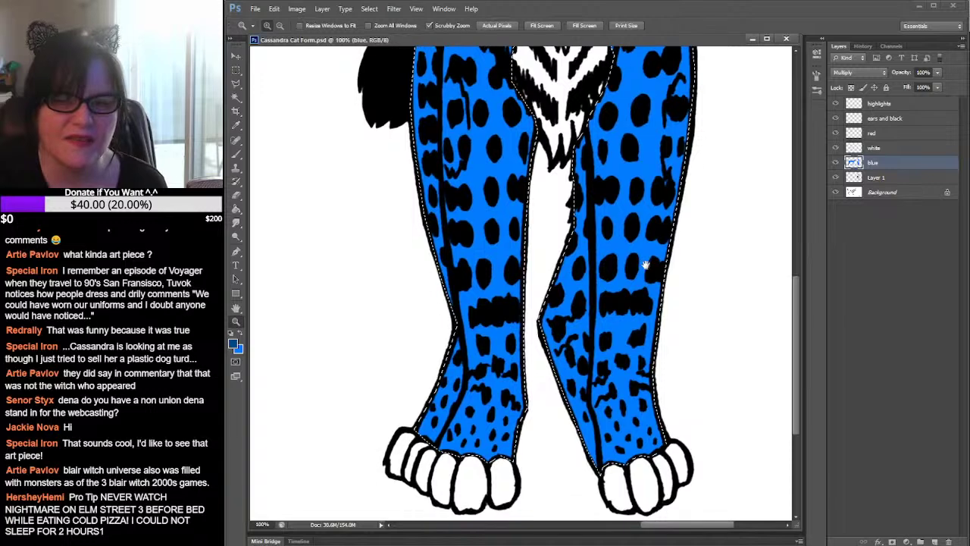
{"action": "left_click", "coordinate": [236, 154]}
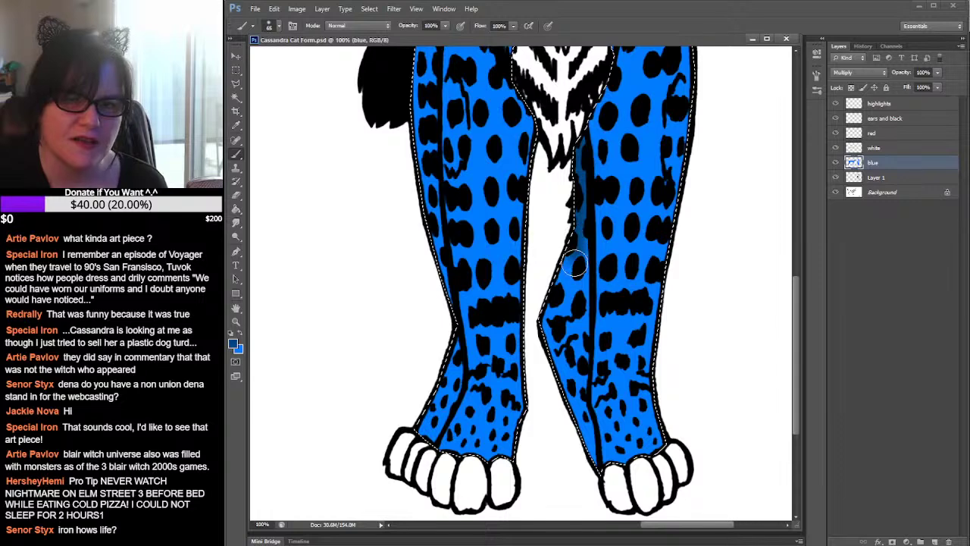
{"action": "left_click_drag", "start_coordinate": [577, 265], "coordinate": [571, 311]}
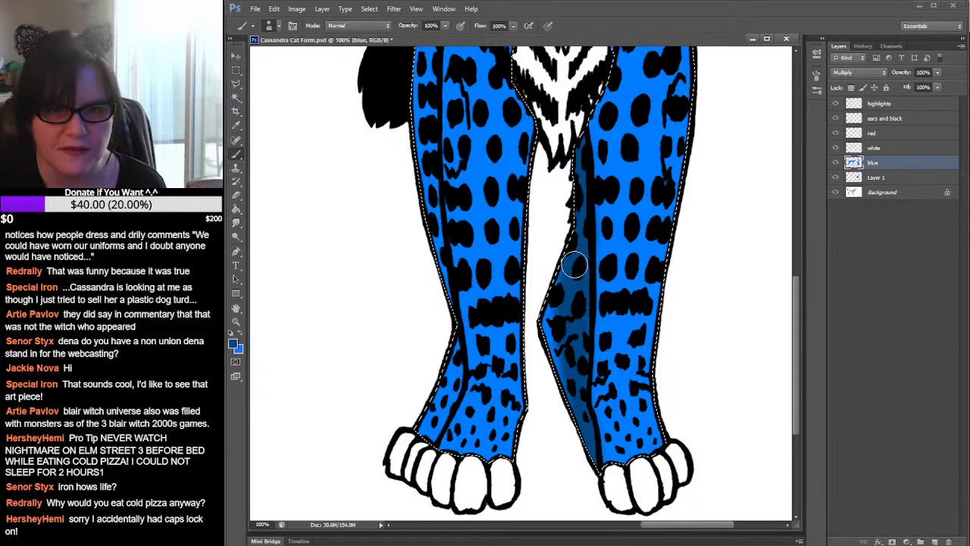
{"action": "key", "text": "ctrl+z"}
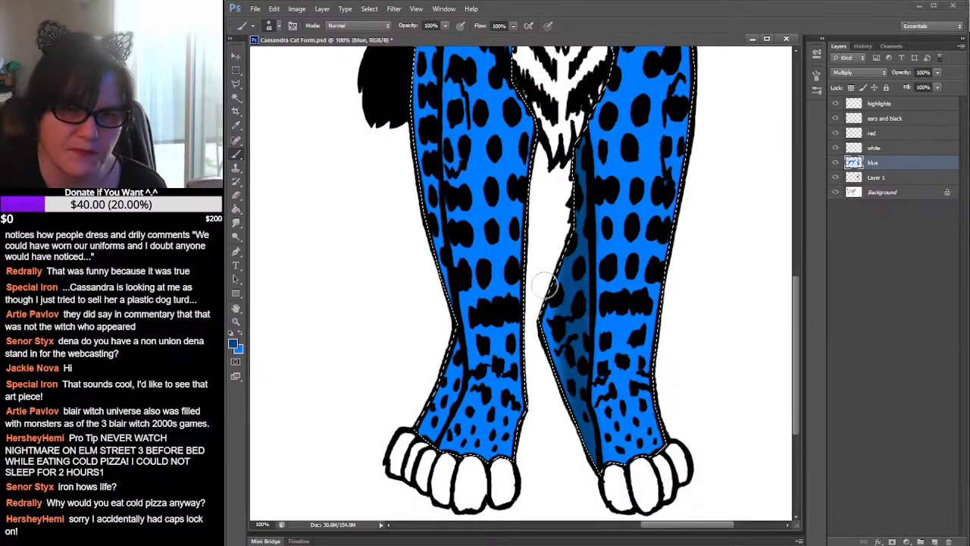
Brush dark blue shading along the outer strip of the front view's left-hand leg, from above the paw up to the shoulder beside the tail
{"action": "left_click_drag", "start_coordinate": [528, 322], "coordinate": [558, 267]}
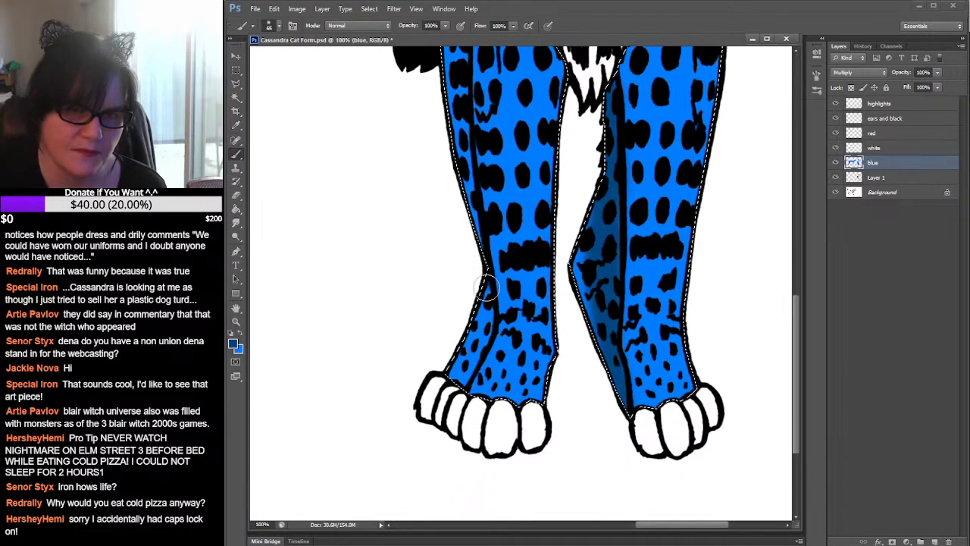
{"action": "mouse_move", "coordinate": [485, 333]}
{"action": "left_mouse_down"}
{"action": "mouse_move", "coordinate": [455, 394]}
{"action": "mouse_move", "coordinate": [490, 333]}
{"action": "mouse_move", "coordinate": [483, 316]}
{"action": "mouse_move", "coordinate": [478, 326]}
{"action": "left_mouse_up"}
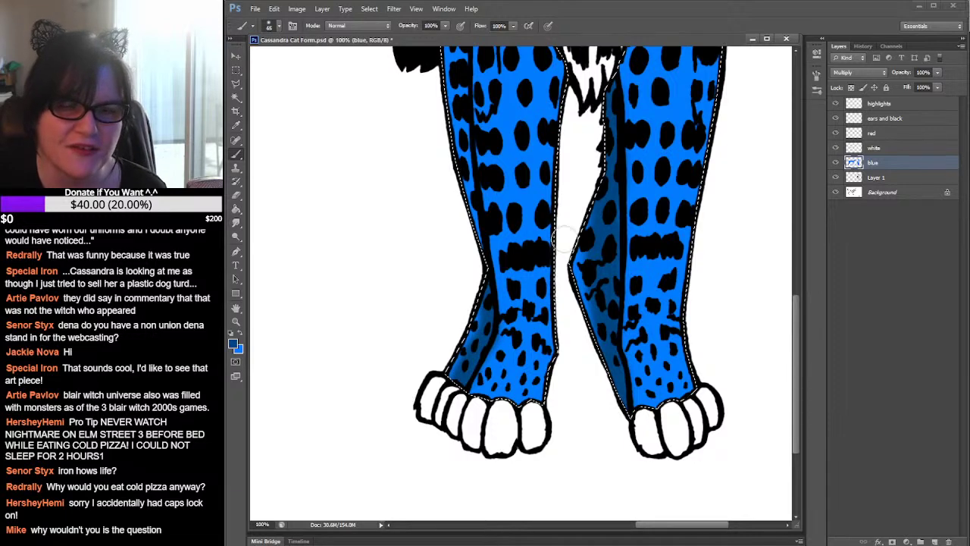
{"action": "left_click_drag", "start_coordinate": [563, 188], "coordinate": [549, 364]}
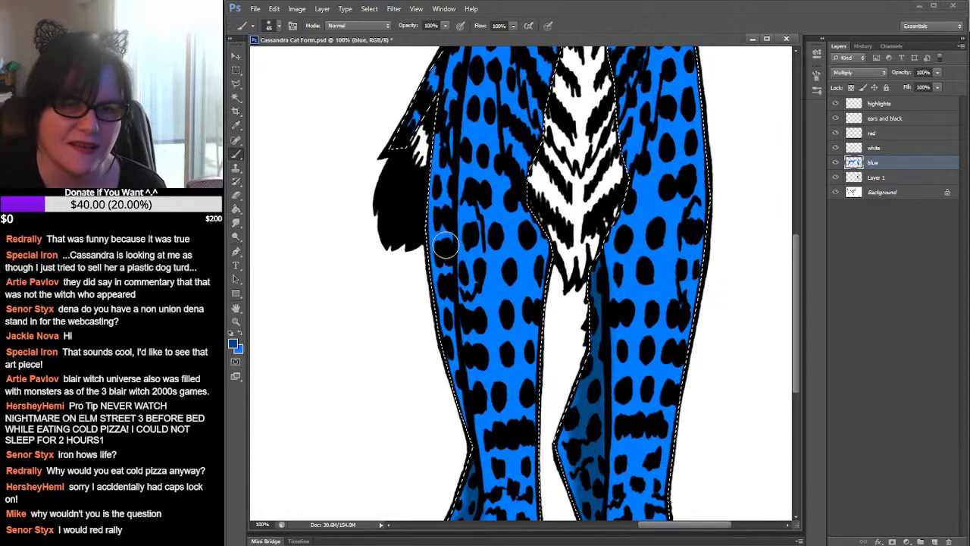
{"action": "mouse_move", "coordinate": [436, 273]}
{"action": "left_mouse_down"}
{"action": "mouse_move", "coordinate": [441, 306]}
{"action": "mouse_move", "coordinate": [448, 301]}
{"action": "mouse_move", "coordinate": [459, 448]}
{"action": "left_mouse_up"}
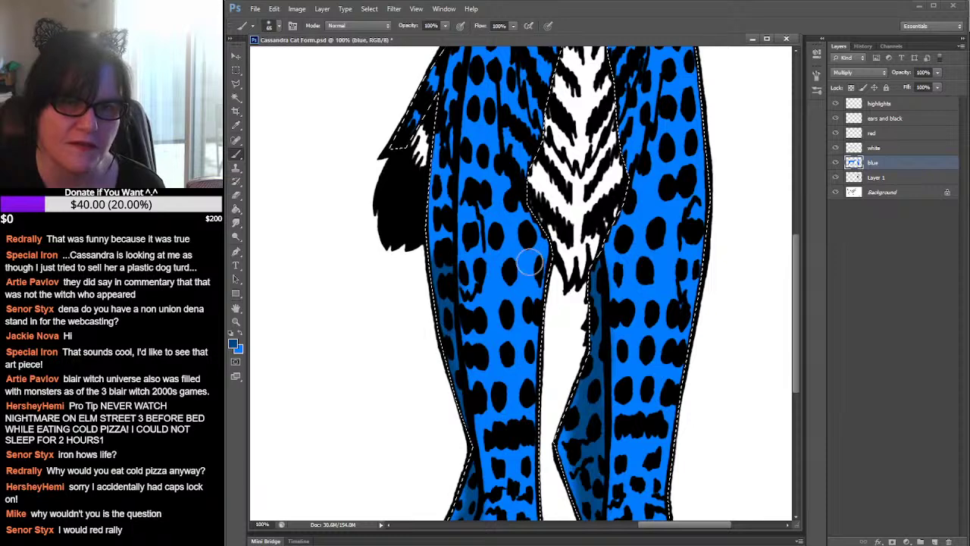
{"action": "left_click_drag", "start_coordinate": [528, 253], "coordinate": [504, 367]}
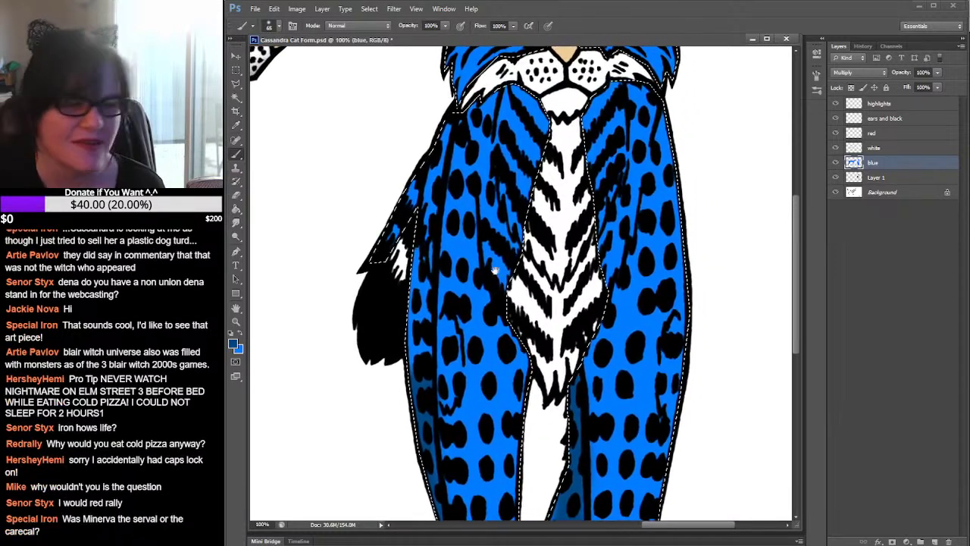
{"action": "mouse_move", "coordinate": [423, 304]}
{"action": "left_mouse_down"}
{"action": "mouse_move", "coordinate": [425, 365]}
{"action": "mouse_move", "coordinate": [424, 242]}
{"action": "left_mouse_up"}
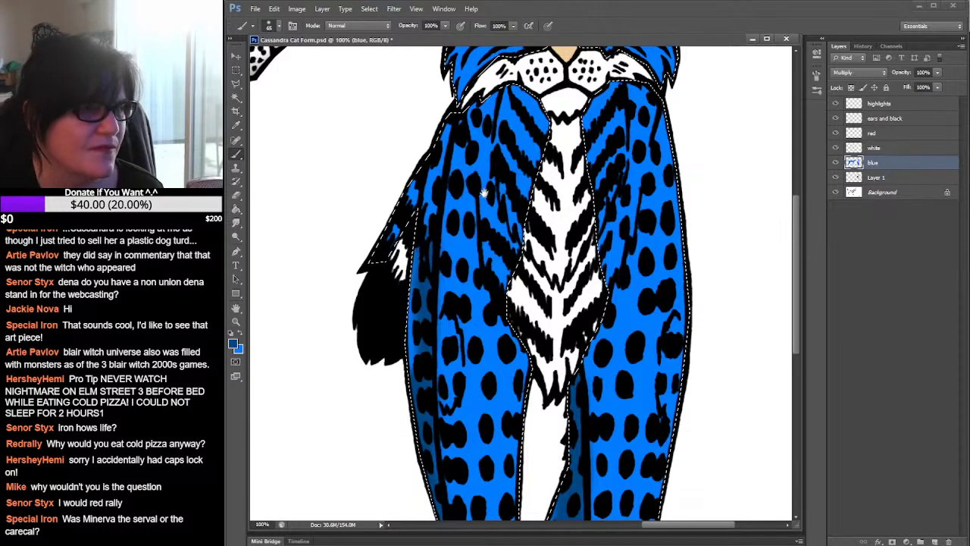
{"action": "left_click_drag", "start_coordinate": [482, 195], "coordinate": [454, 264]}
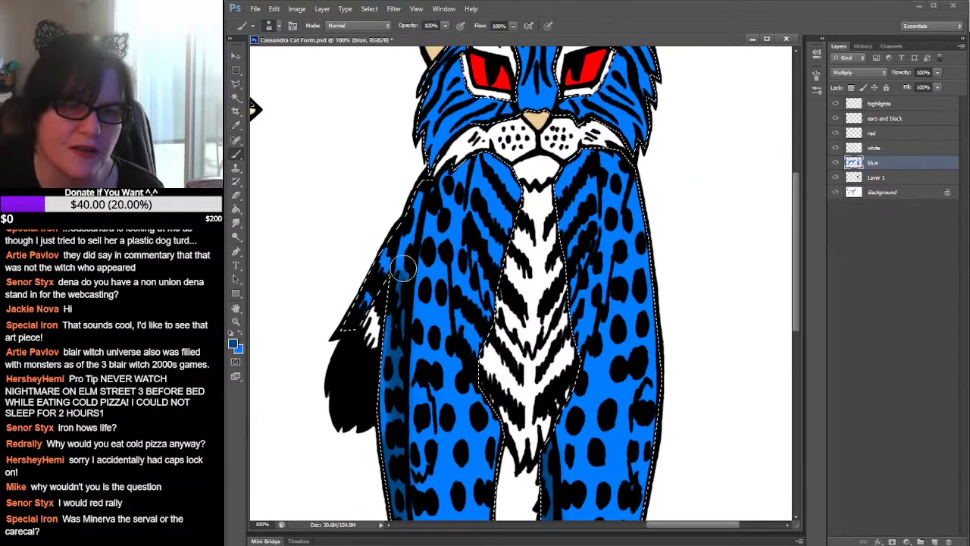
{"action": "mouse_move", "coordinate": [426, 182]}
{"action": "left_mouse_down"}
{"action": "mouse_move", "coordinate": [476, 167]}
{"action": "mouse_move", "coordinate": [421, 221]}
{"action": "mouse_move", "coordinate": [395, 278]}
{"action": "mouse_move", "coordinate": [374, 289]}
{"action": "mouse_move", "coordinate": [390, 259]}
{"action": "mouse_move", "coordinate": [377, 292]}
{"action": "left_mouse_up"}
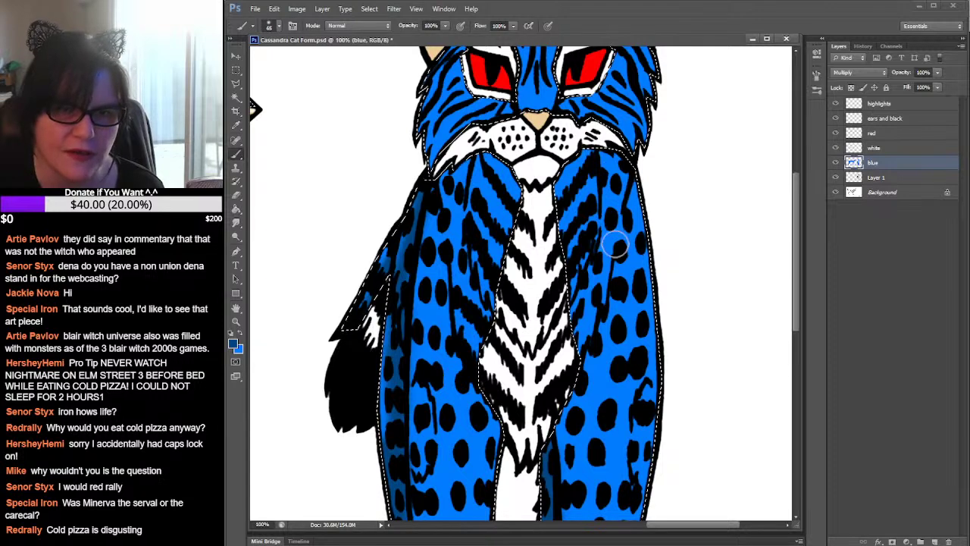
Brush dark blue shading onto the striped blue fur beneath the chin on both sides of the white chest
{"action": "mouse_move", "coordinate": [650, 243]}
{"action": "left_mouse_down"}
{"action": "mouse_move", "coordinate": [647, 208]}
{"action": "mouse_move", "coordinate": [690, 77]}
{"action": "mouse_move", "coordinate": [619, 126]}
{"action": "mouse_move", "coordinate": [630, 98]}
{"action": "mouse_move", "coordinate": [605, 219]}
{"action": "left_mouse_up"}
{"action": "scroll", "coordinate": [604, 219], "scroll_direction": "up", "scroll_amount": 5}
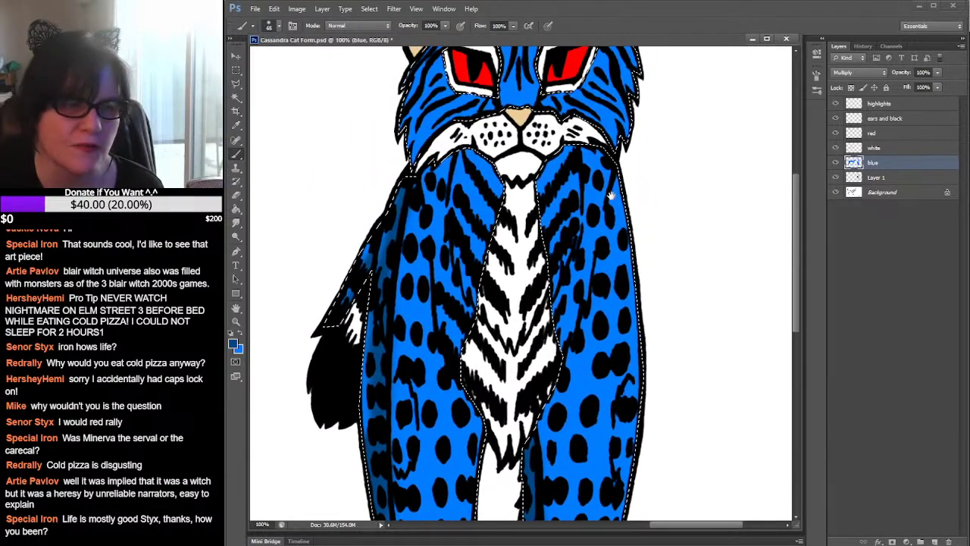
{"action": "scroll", "coordinate": [601, 234], "scroll_direction": "up", "scroll_amount": 1}
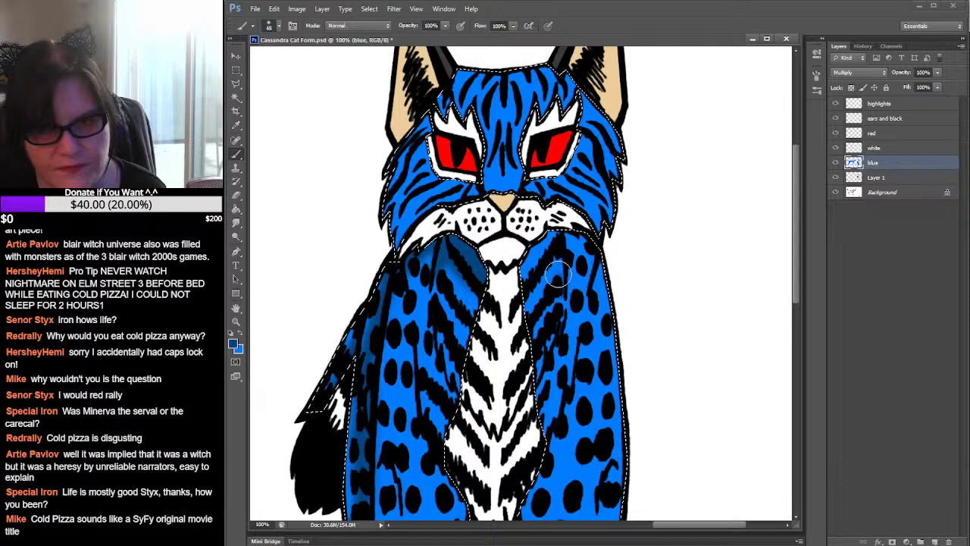
{"action": "mouse_move", "coordinate": [554, 239]}
{"action": "left_mouse_down"}
{"action": "mouse_move", "coordinate": [521, 307]}
{"action": "mouse_move", "coordinate": [544, 244]}
{"action": "mouse_move", "coordinate": [523, 276]}
{"action": "mouse_move", "coordinate": [469, 283]}
{"action": "mouse_move", "coordinate": [483, 291]}
{"action": "left_mouse_up"}
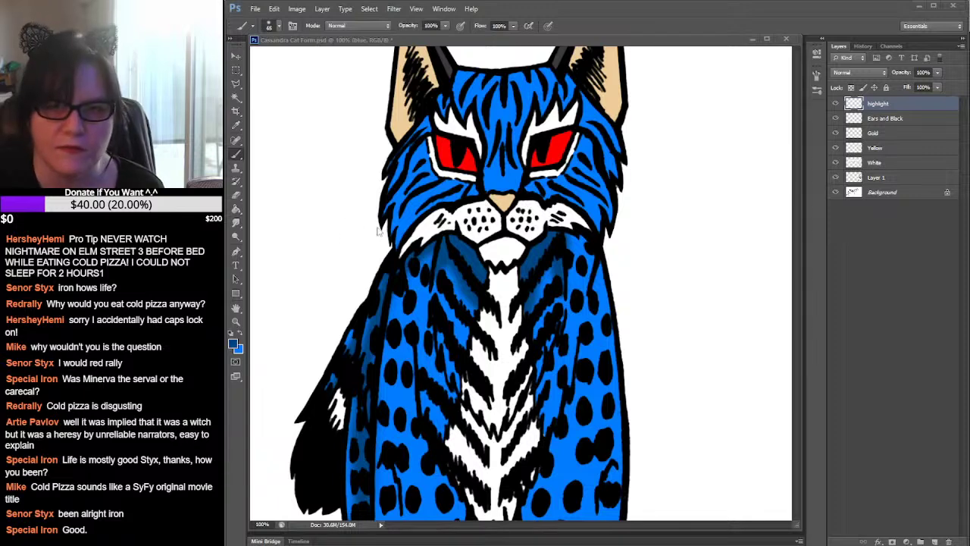
{"action": "left_click", "coordinate": [574, 273]}
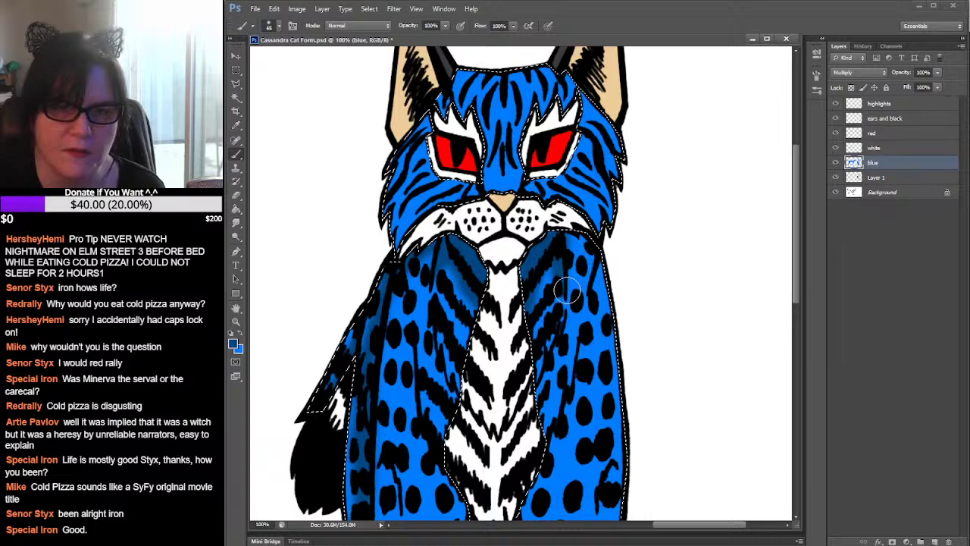
{"action": "left_click_drag", "start_coordinate": [565, 304], "coordinate": [567, 247]}
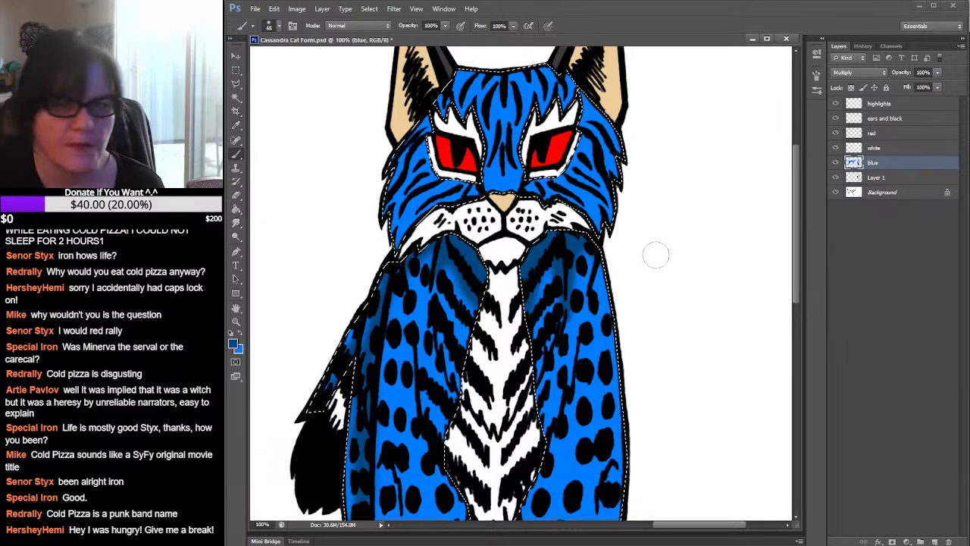
Brush dark blue shading down the outer edge of the right-hand leg and across its ankle, then switch to the Sheba reference
{"action": "mouse_move", "coordinate": [642, 301]}
{"action": "left_mouse_down"}
{"action": "mouse_move", "coordinate": [641, 150]}
{"action": "mouse_move", "coordinate": [656, 166]}
{"action": "left_mouse_up"}
{"action": "key", "text": "ctrl+d"}
{"action": "left_click_drag", "start_coordinate": [646, 265], "coordinate": [631, 157]}
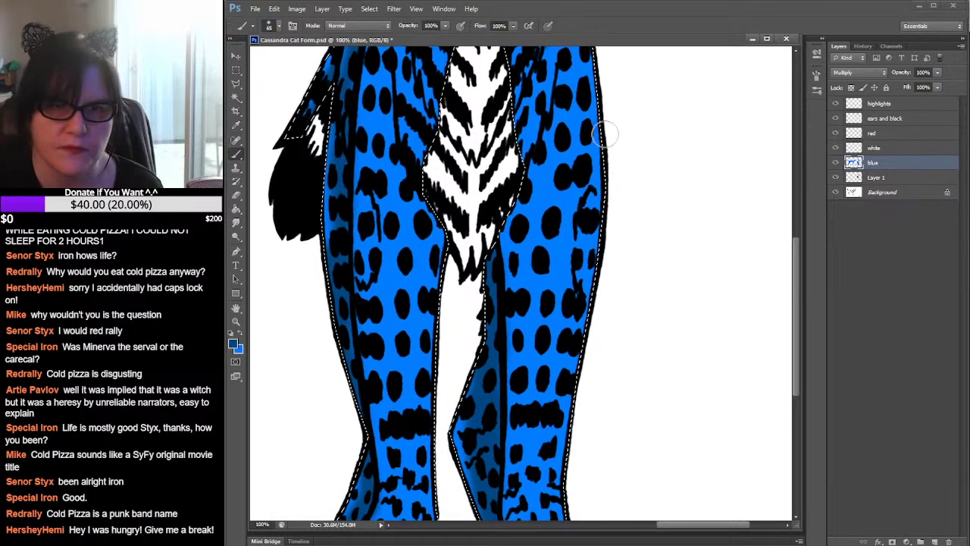
{"action": "left_click_drag", "start_coordinate": [594, 239], "coordinate": [575, 315]}
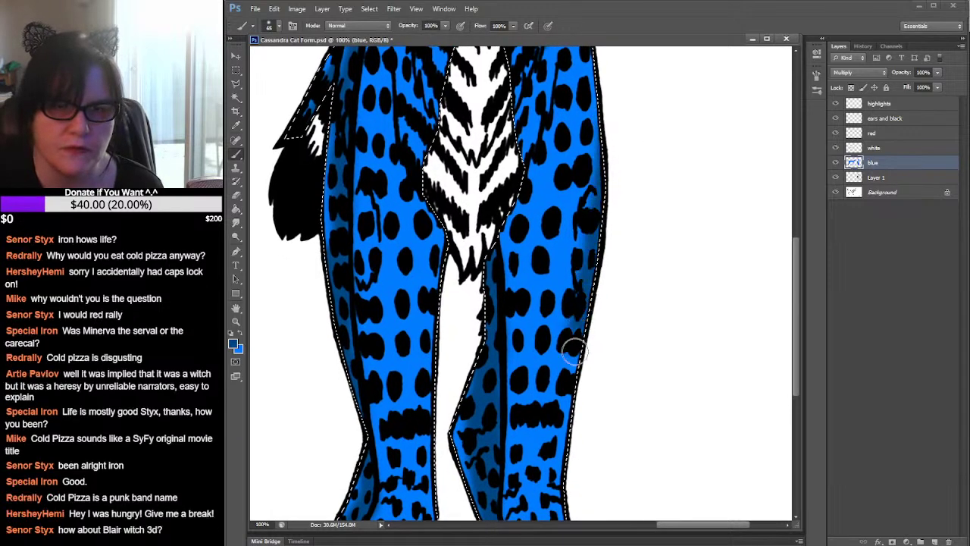
{"action": "left_click_drag", "start_coordinate": [570, 459], "coordinate": [574, 497]}
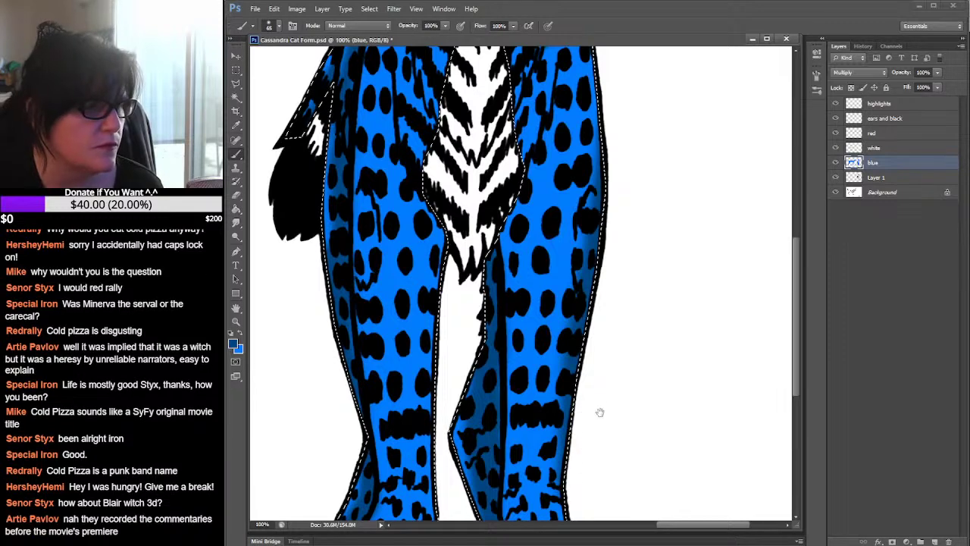
{"action": "mouse_move", "coordinate": [599, 413]}
{"action": "left_mouse_down"}
{"action": "mouse_move", "coordinate": [591, 283]}
{"action": "mouse_move", "coordinate": [611, 206]}
{"action": "left_mouse_up"}
{"action": "mouse_move", "coordinate": [566, 267]}
{"action": "left_mouse_down"}
{"action": "mouse_move", "coordinate": [593, 360]}
{"action": "mouse_move", "coordinate": [547, 275]}
{"action": "mouse_move", "coordinate": [572, 293]}
{"action": "mouse_move", "coordinate": [547, 286]}
{"action": "mouse_move", "coordinate": [509, 315]}
{"action": "mouse_move", "coordinate": [575, 266]}
{"action": "left_mouse_up"}
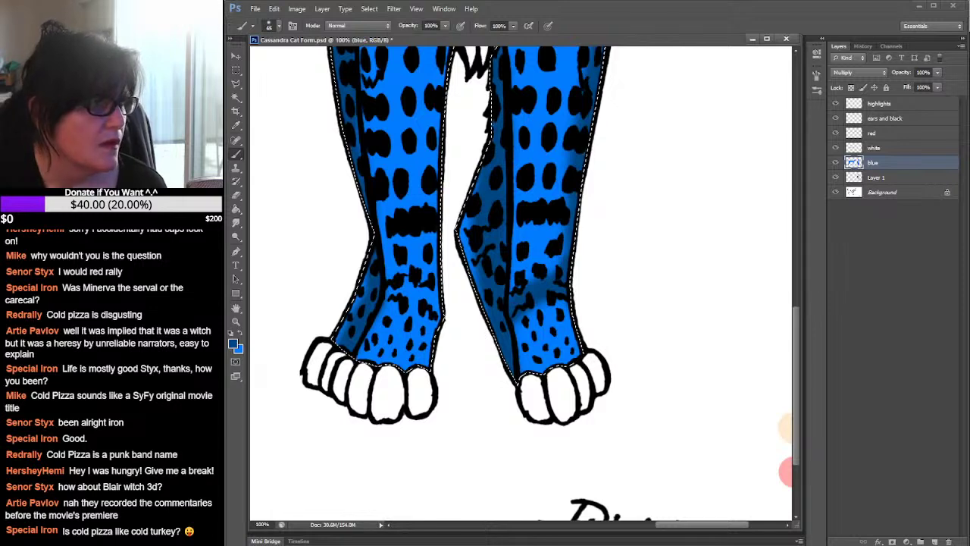
{"action": "key", "text": "ctrl+Tab"}
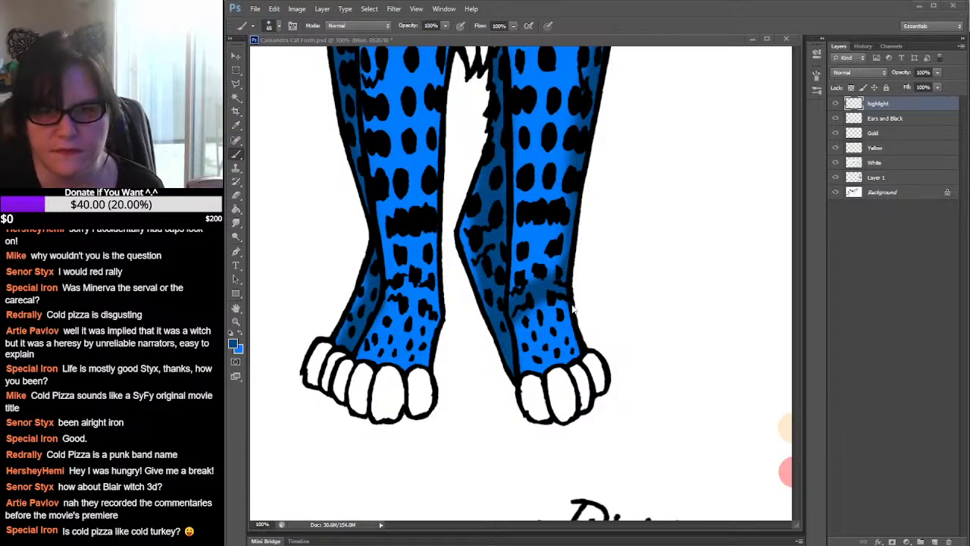
Load the blue layer as a selection and try shading the right front leg's ankle and inner edge dark blue with the 65 px soft brush
{"action": "key", "text": "ctrl+Tab"}
{"action": "mouse_move", "coordinate": [546, 306]}
{"action": "left_mouse_down"}
{"action": "mouse_move", "coordinate": [570, 304]}
{"action": "mouse_move", "coordinate": [574, 312]}
{"action": "mouse_move", "coordinate": [536, 301]}
{"action": "mouse_move", "coordinate": [589, 335]}
{"action": "mouse_move", "coordinate": [523, 303]}
{"action": "left_mouse_up"}
{"action": "mouse_move", "coordinate": [402, 315]}
{"action": "left_mouse_down"}
{"action": "mouse_move", "coordinate": [378, 322]}
{"action": "mouse_move", "coordinate": [400, 298]}
{"action": "left_mouse_up"}
{"action": "left_click_drag", "start_coordinate": [436, 257], "coordinate": [454, 381]}
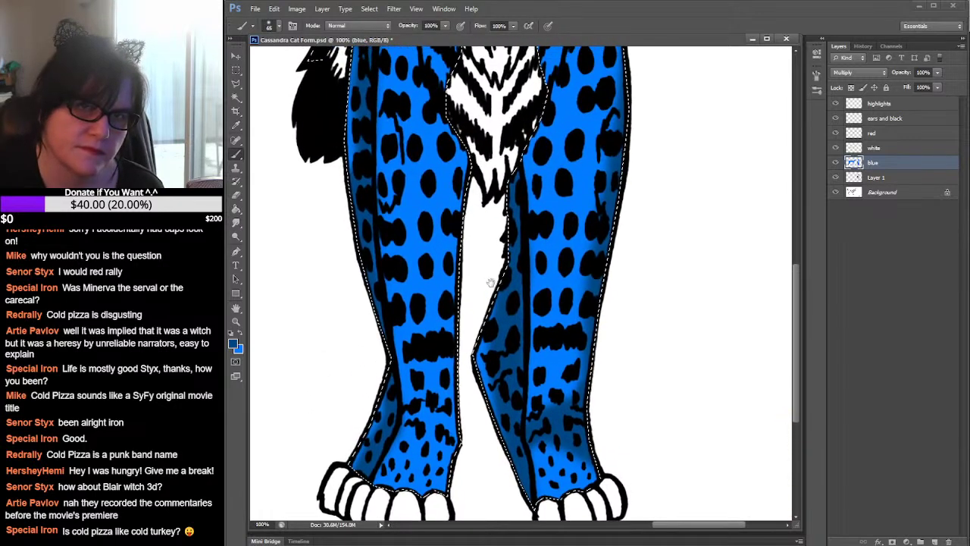
{"action": "left_click_drag", "start_coordinate": [489, 281], "coordinate": [490, 315]}
{"action": "left_click", "coordinate": [854, 162], "text": "ctrl"}
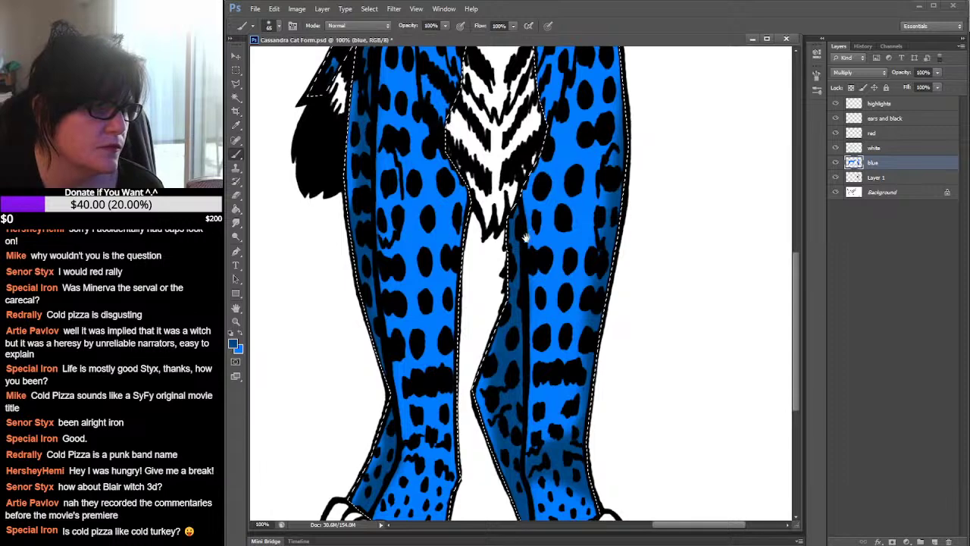
{"action": "mouse_move", "coordinate": [516, 178]}
{"action": "left_mouse_down"}
{"action": "mouse_move", "coordinate": [525, 155]}
{"action": "mouse_move", "coordinate": [520, 432]}
{"action": "left_mouse_up"}
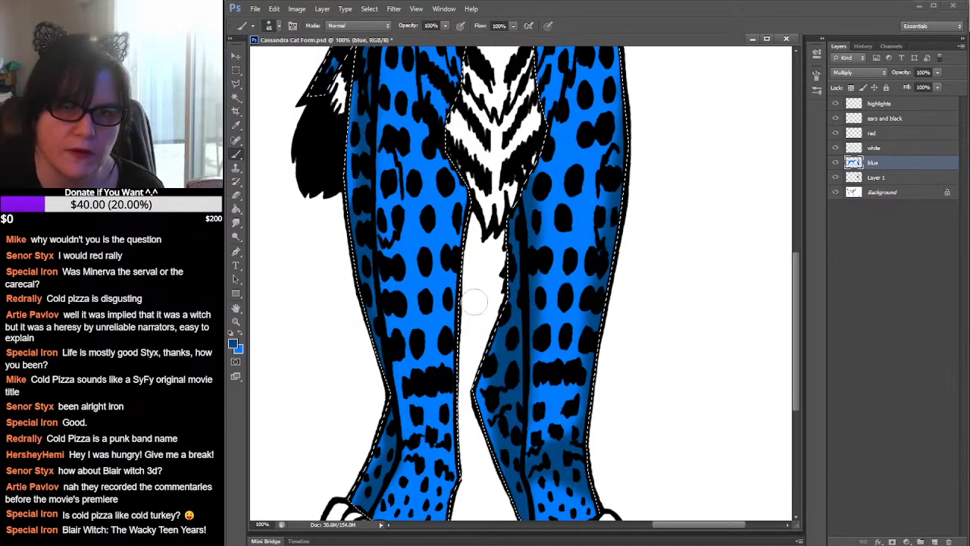
Try shading the inner edge and ankle of the left front leg in dark blue
{"action": "mouse_move", "coordinate": [449, 153]}
{"action": "left_mouse_down"}
{"action": "mouse_move", "coordinate": [466, 200]}
{"action": "mouse_move", "coordinate": [457, 160]}
{"action": "mouse_move", "coordinate": [460, 227]}
{"action": "mouse_move", "coordinate": [442, 149]}
{"action": "left_mouse_up"}
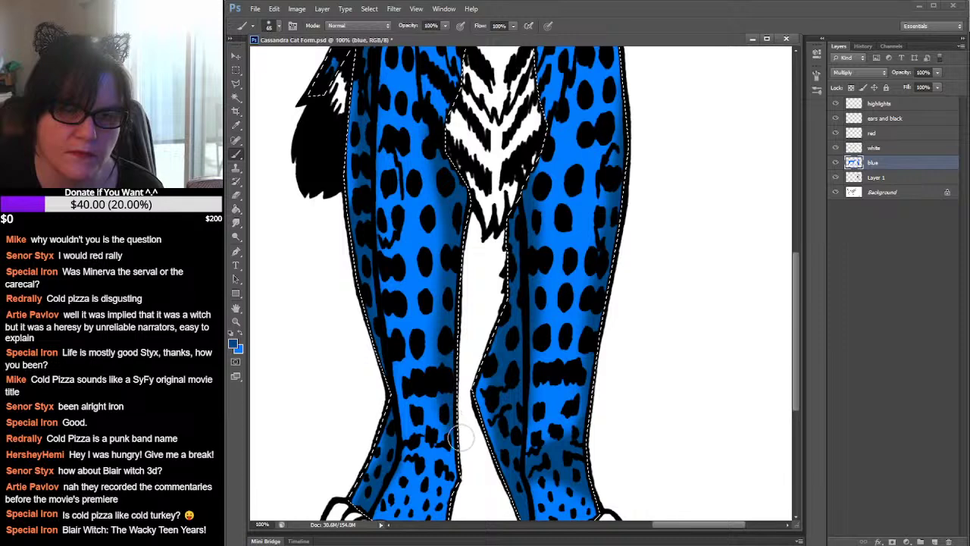
{"action": "left_click_drag", "start_coordinate": [470, 388], "coordinate": [484, 258]}
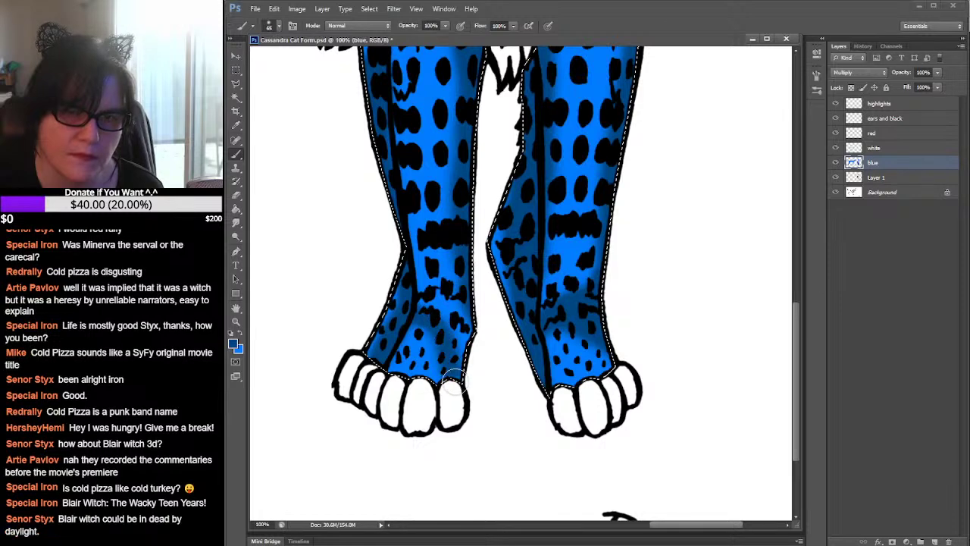
{"action": "mouse_move", "coordinate": [425, 310]}
{"action": "left_mouse_down"}
{"action": "mouse_move", "coordinate": [466, 313]}
{"action": "mouse_move", "coordinate": [431, 293]}
{"action": "left_mouse_up"}
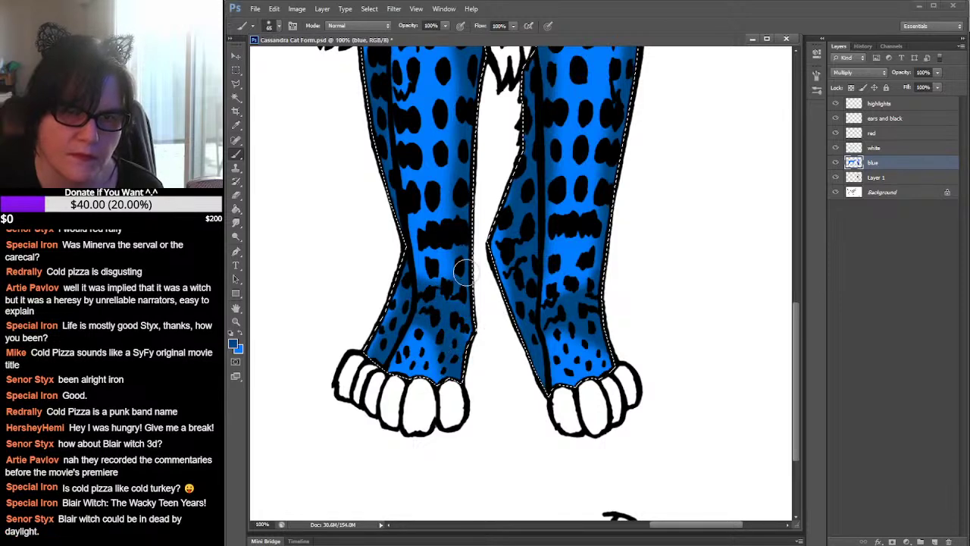
Revert the drawing to the earliest Brush Tool state in the history
{"action": "mouse_move", "coordinate": [541, 199]}
{"action": "left_mouse_down"}
{"action": "mouse_move", "coordinate": [528, 300]}
{"action": "mouse_move", "coordinate": [492, 322]}
{"action": "mouse_move", "coordinate": [483, 400]}
{"action": "mouse_move", "coordinate": [482, 285]}
{"action": "mouse_move", "coordinate": [502, 316]}
{"action": "mouse_move", "coordinate": [749, 249]}
{"action": "mouse_move", "coordinate": [628, 234]}
{"action": "mouse_move", "coordinate": [706, 286]}
{"action": "mouse_move", "coordinate": [686, 347]}
{"action": "mouse_move", "coordinate": [612, 288]}
{"action": "mouse_move", "coordinate": [677, 309]}
{"action": "mouse_move", "coordinate": [612, 302]}
{"action": "mouse_move", "coordinate": [684, 281]}
{"action": "mouse_move", "coordinate": [580, 254]}
{"action": "mouse_move", "coordinate": [614, 240]}
{"action": "left_mouse_up"}
{"action": "scroll", "coordinate": [500, 307], "scroll_direction": "up", "scroll_amount": 3}
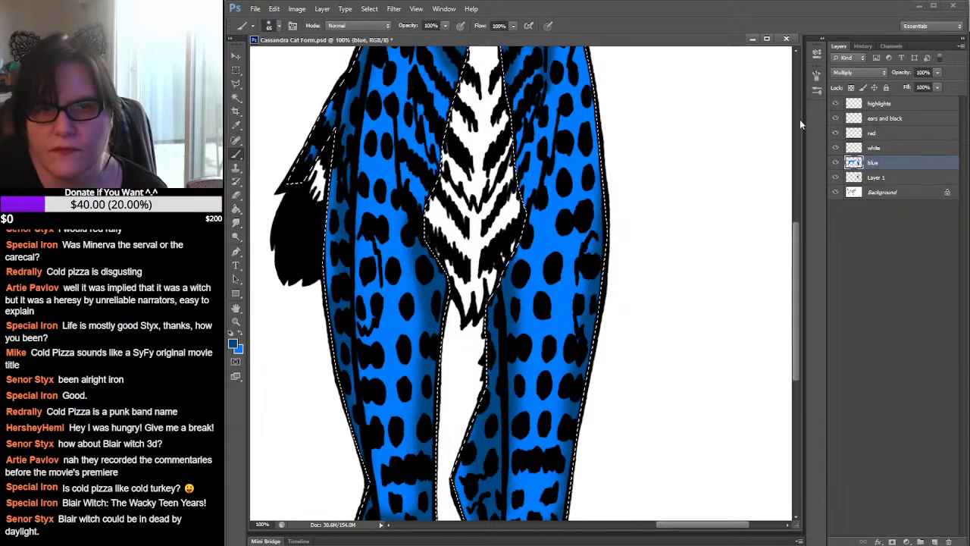
{"action": "left_click_drag", "start_coordinate": [796, 244], "coordinate": [794, 169]}
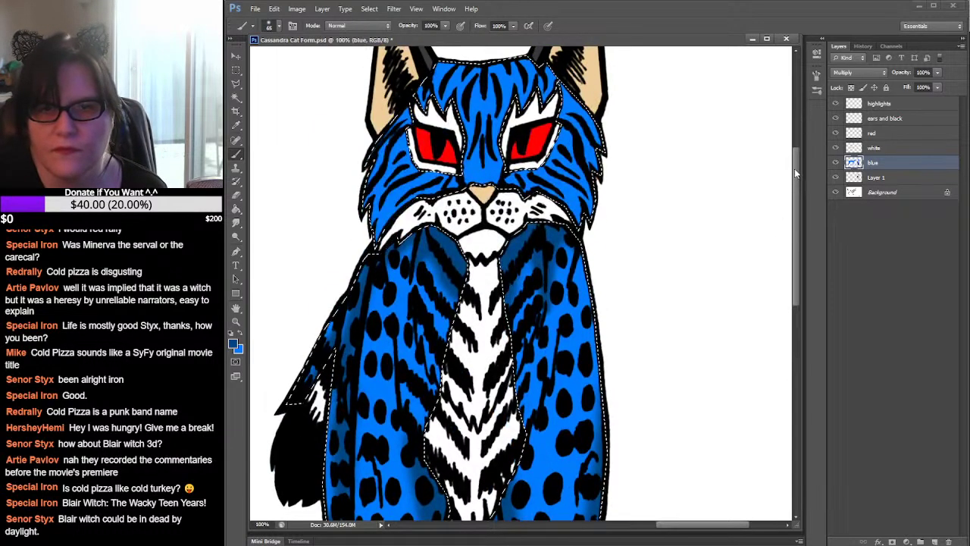
{"action": "left_click", "coordinate": [859, 47]}
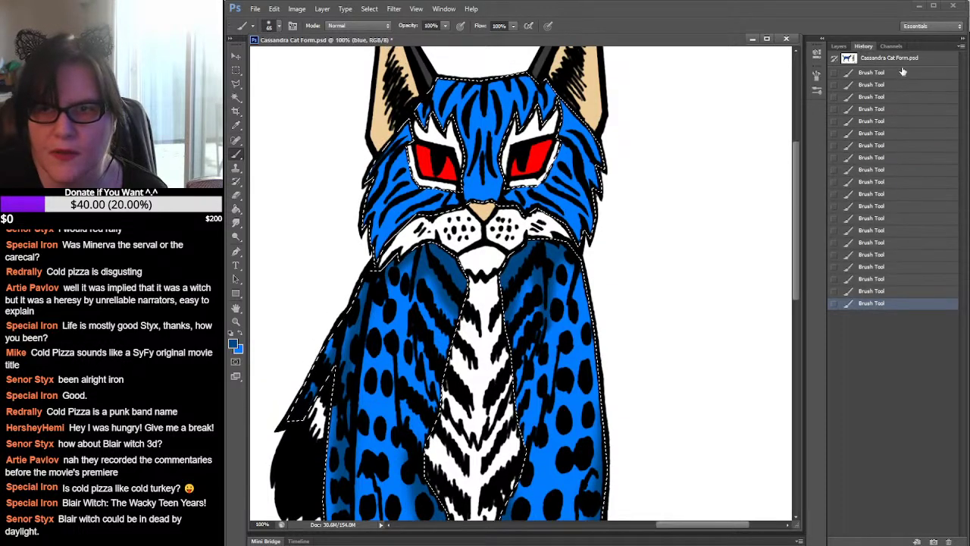
{"action": "left_click", "coordinate": [902, 72]}
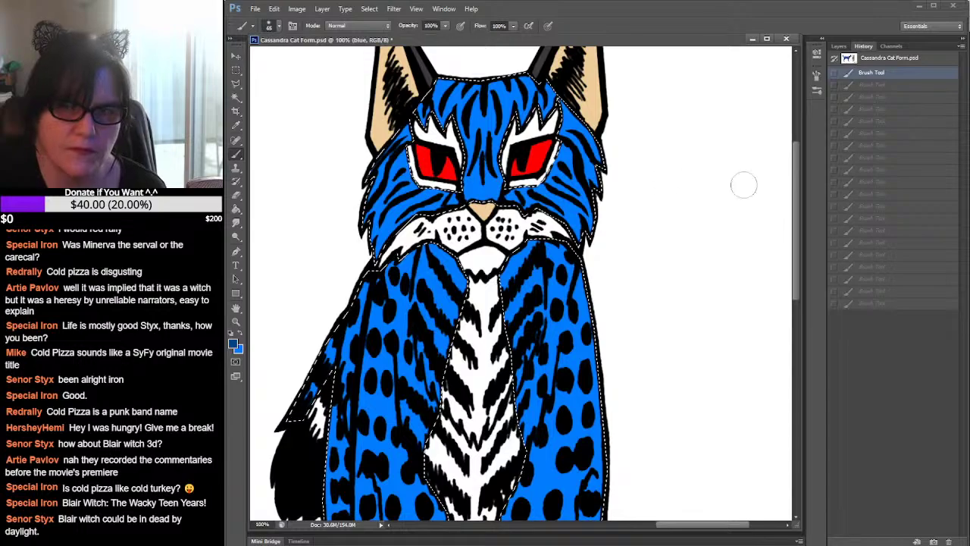
Shade the lower part of the hind leg behind the left front leg in dark blue, down to the toes
{"action": "left_click_drag", "start_coordinate": [796, 180], "coordinate": [794, 271]}
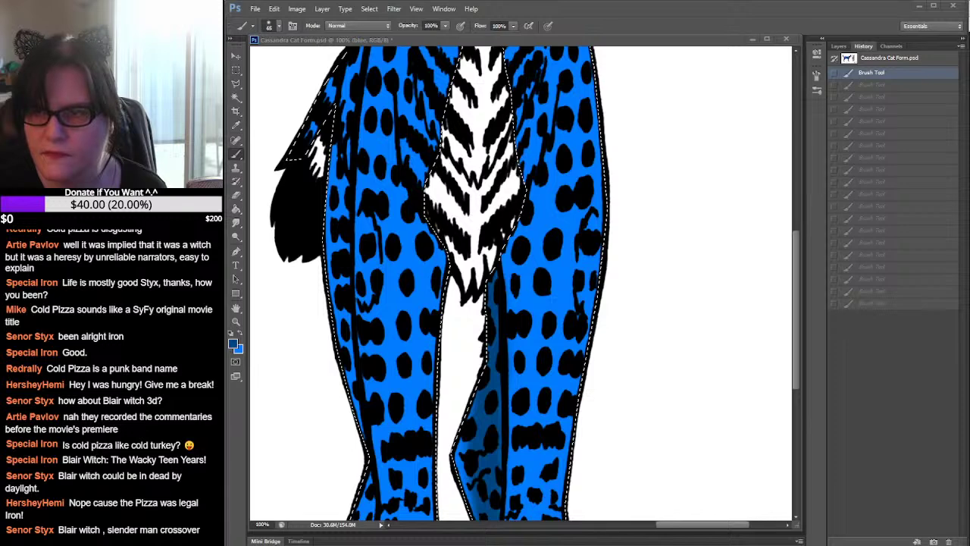
{"action": "key", "text": "ctrl+d"}
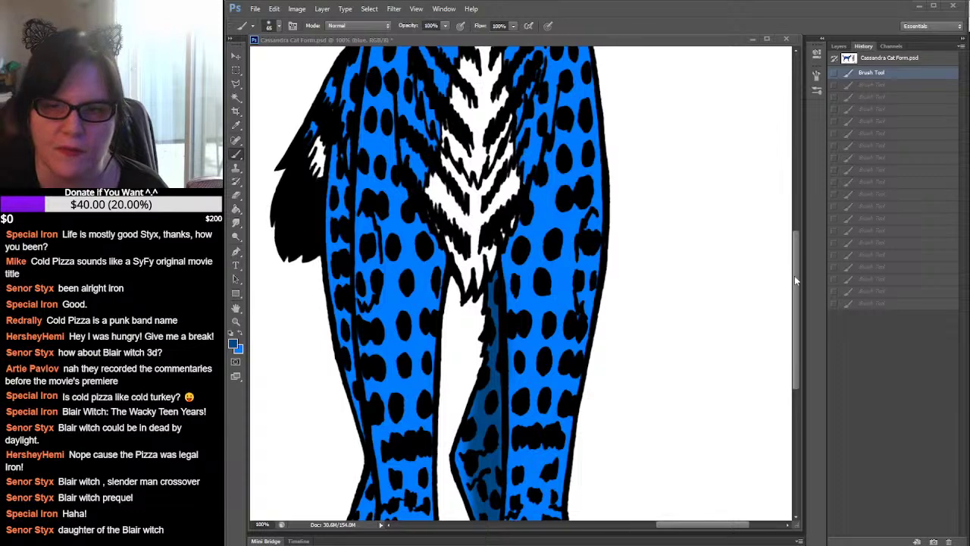
{"action": "left_click", "coordinate": [793, 303]}
{"action": "left_click_drag", "start_coordinate": [792, 303], "coordinate": [794, 372]}
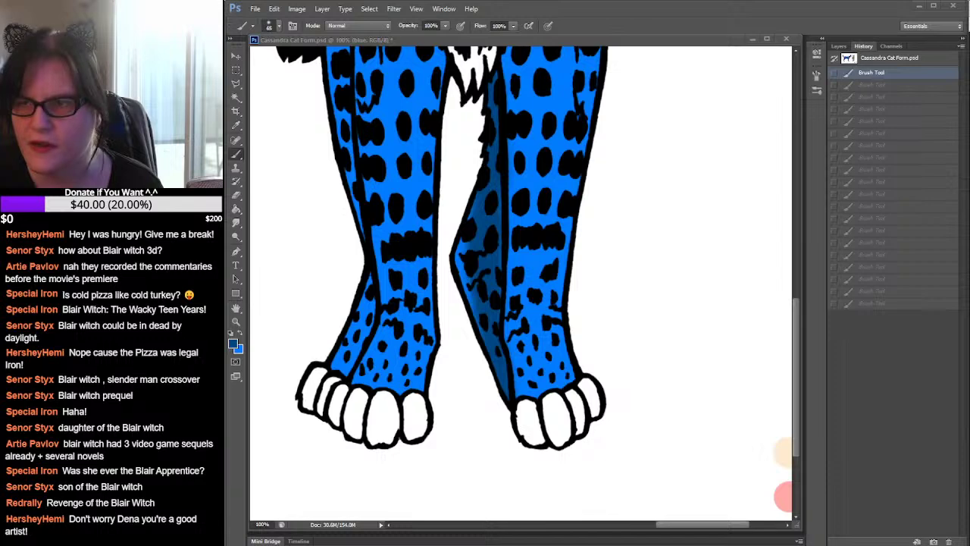
{"action": "left_click", "coordinate": [689, 9]}
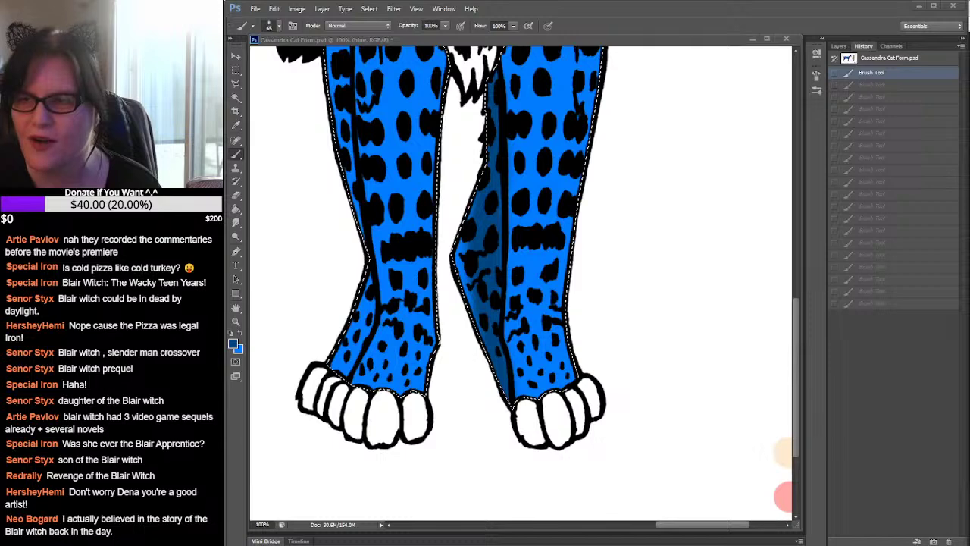
{"action": "key", "text": "ctrl+d"}
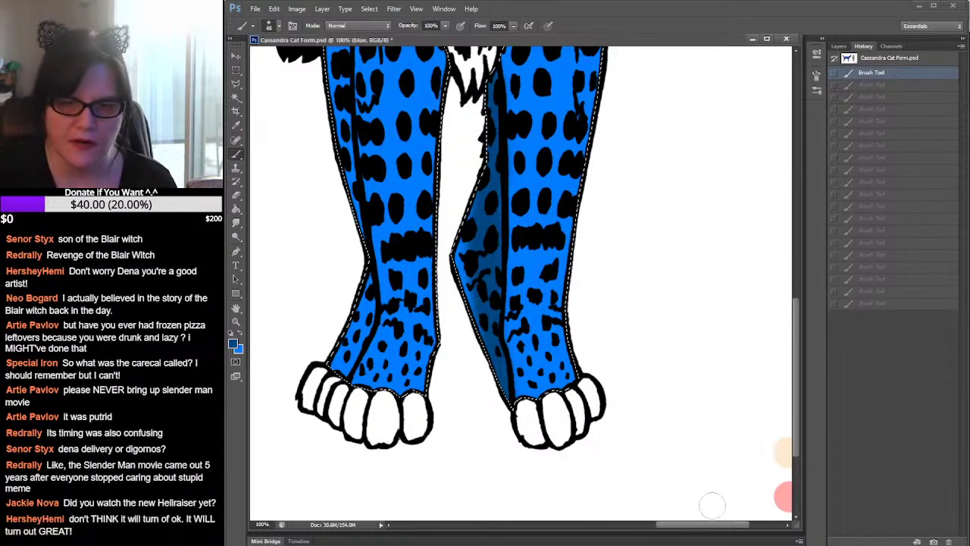
{"action": "left_click_drag", "start_coordinate": [710, 526], "coordinate": [690, 528]}
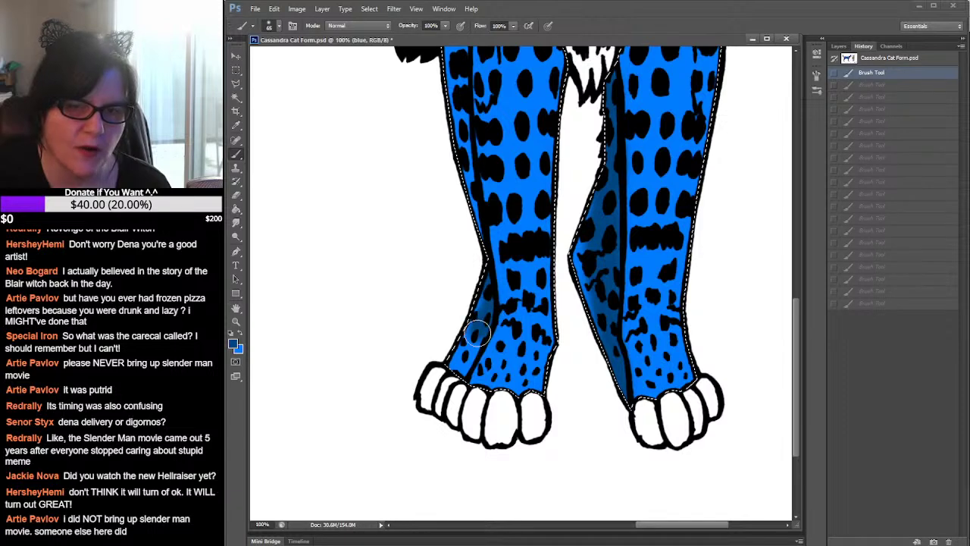
{"action": "mouse_move", "coordinate": [459, 367]}
{"action": "left_mouse_down"}
{"action": "mouse_move", "coordinate": [478, 345]}
{"action": "mouse_move", "coordinate": [453, 380]}
{"action": "mouse_move", "coordinate": [484, 296]}
{"action": "mouse_move", "coordinate": [480, 277]}
{"action": "left_mouse_up"}
{"action": "key", "text": "ctrl+d"}
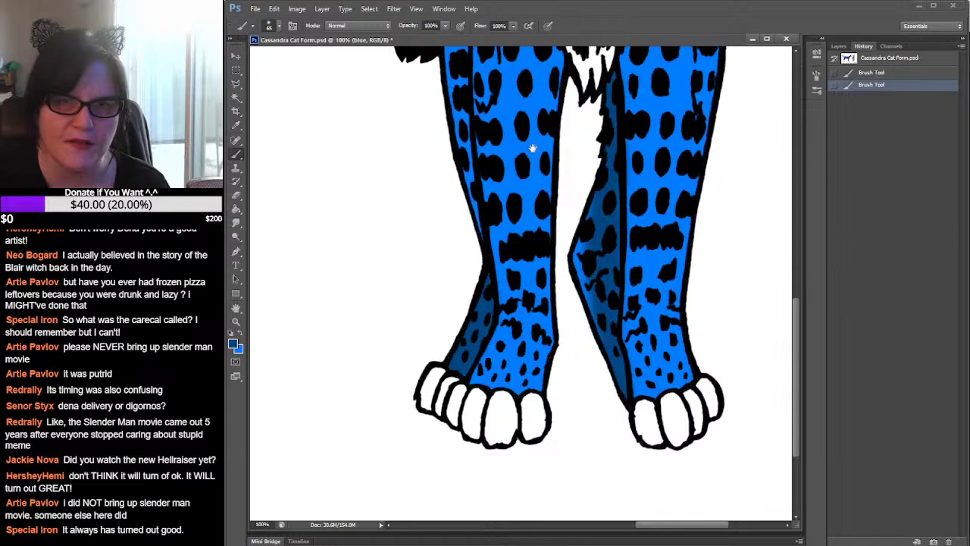
Continue the dark blue shading up the left hind leg and flank to the shoulder and the base of the tail
{"action": "left_click_drag", "start_coordinate": [528, 154], "coordinate": [455, 287]}
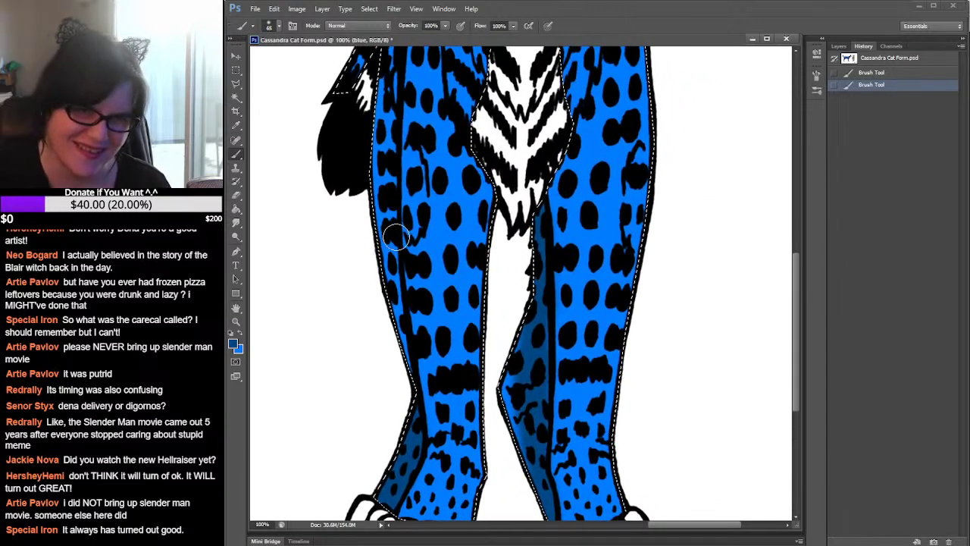
{"action": "left_click_drag", "start_coordinate": [390, 264], "coordinate": [403, 413]}
{"action": "left_click_drag", "start_coordinate": [471, 229], "coordinate": [460, 369]}
{"action": "mouse_move", "coordinate": [388, 342]}
{"action": "left_mouse_down"}
{"action": "mouse_move", "coordinate": [370, 368]}
{"action": "mouse_move", "coordinate": [375, 332]}
{"action": "mouse_move", "coordinate": [381, 362]}
{"action": "mouse_move", "coordinate": [379, 214]}
{"action": "left_mouse_up"}
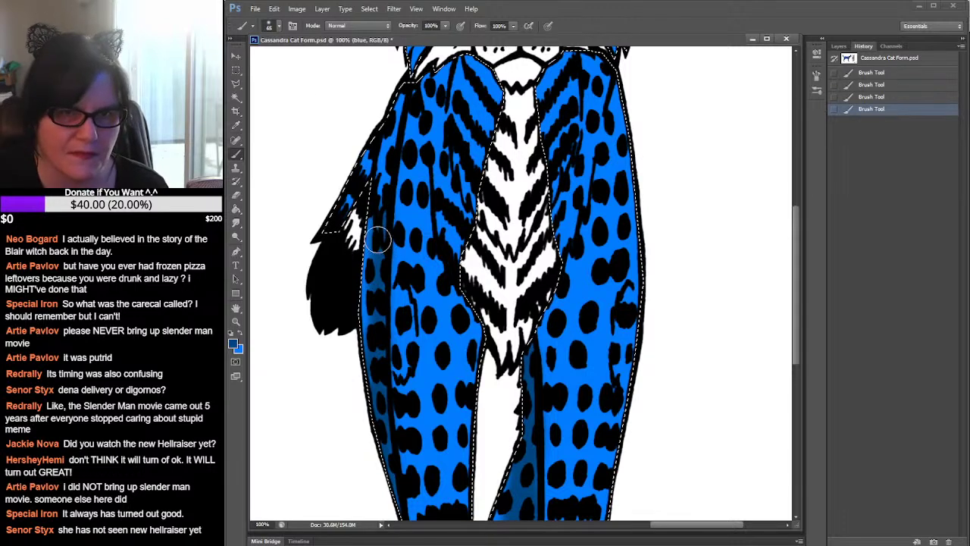
{"action": "left_click_drag", "start_coordinate": [376, 257], "coordinate": [392, 232]}
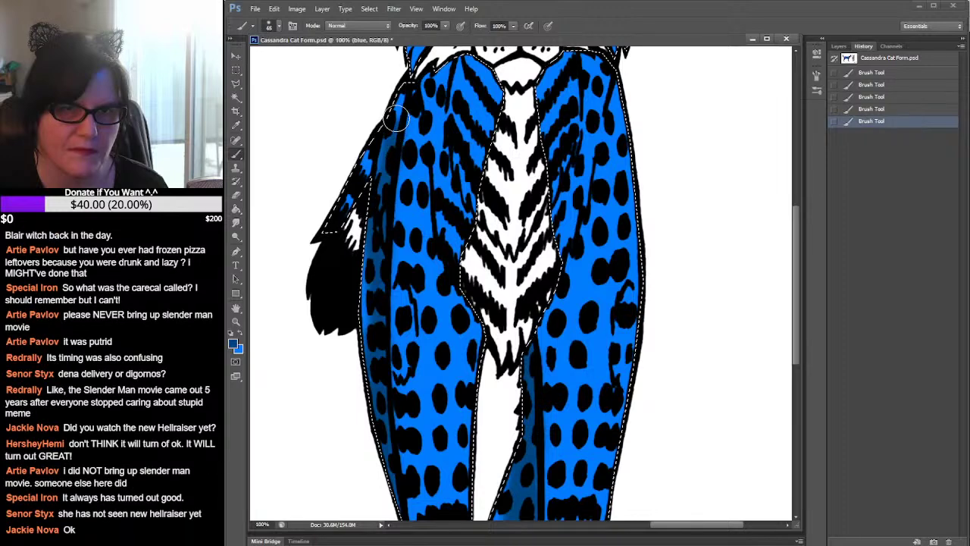
{"action": "left_click_drag", "start_coordinate": [405, 91], "coordinate": [382, 137]}
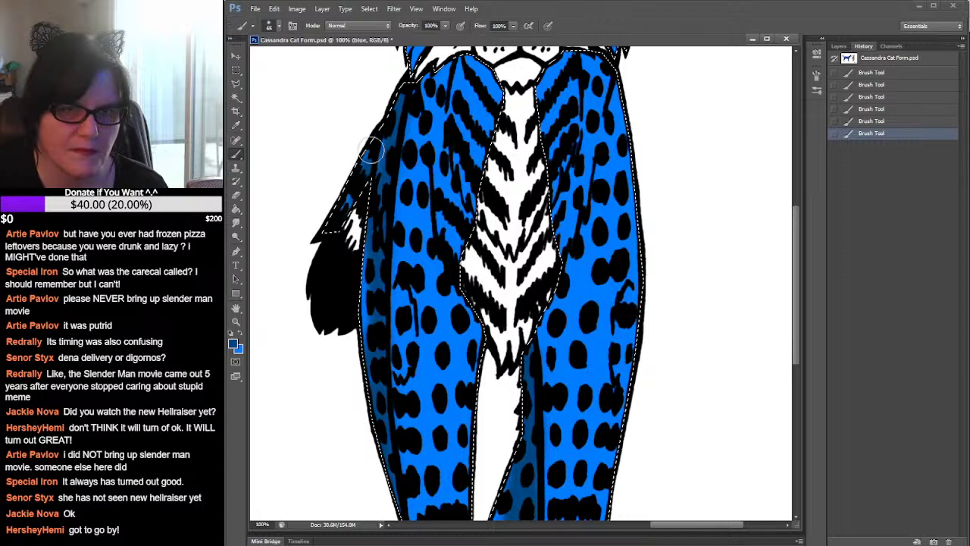
{"action": "left_click_drag", "start_coordinate": [371, 152], "coordinate": [370, 186]}
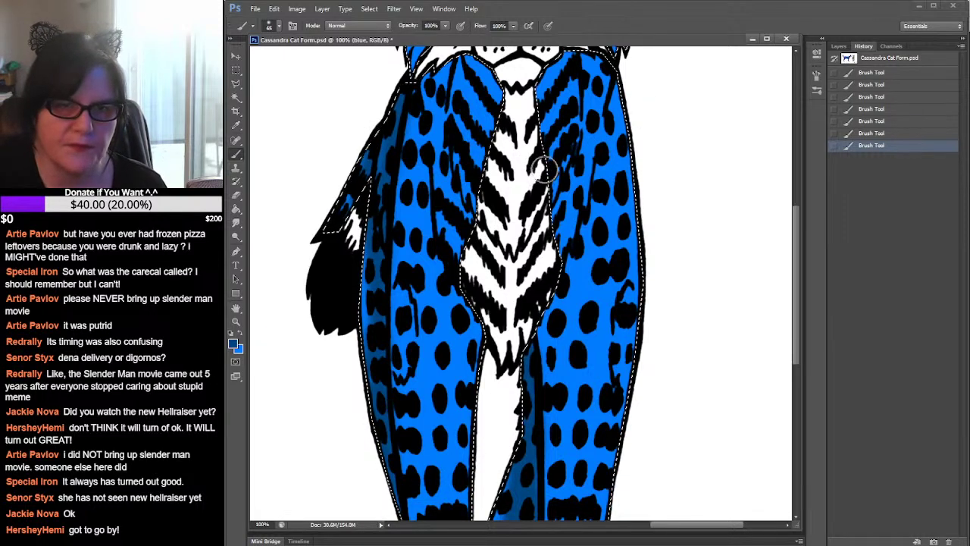
Shade the blue fur directly beneath the head on both sides of the white chest in dark blue
{"action": "left_click_drag", "start_coordinate": [561, 298], "coordinate": [572, 414]}
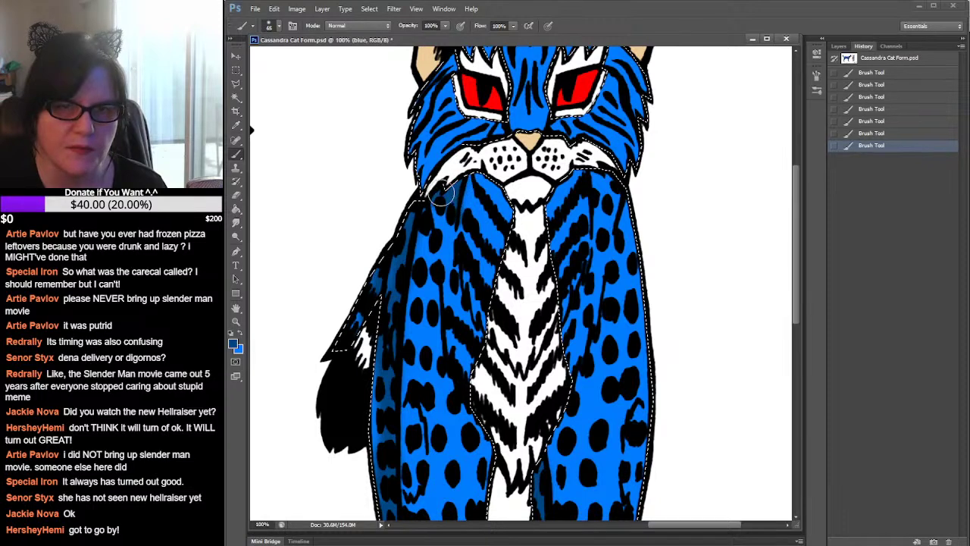
{"action": "left_click_drag", "start_coordinate": [442, 195], "coordinate": [518, 186]}
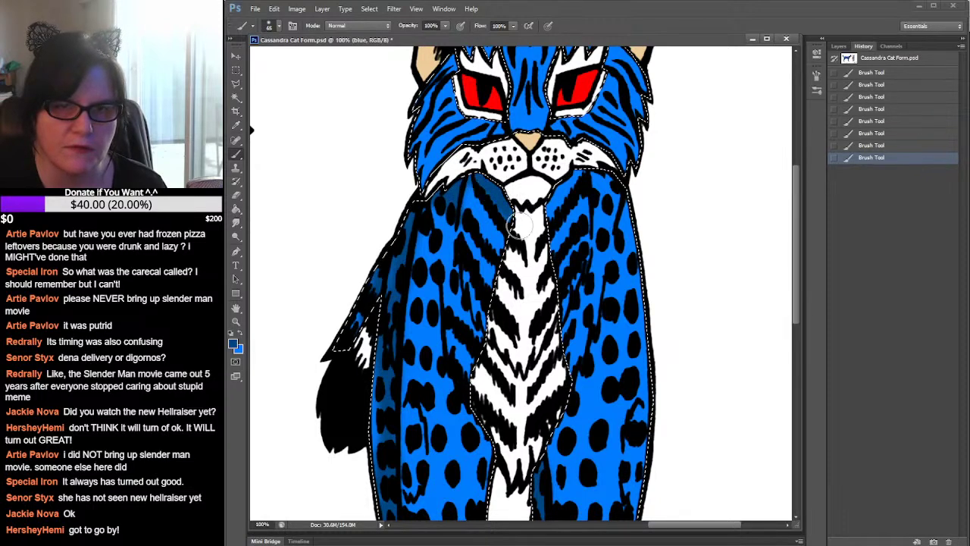
{"action": "mouse_move", "coordinate": [518, 225]}
{"action": "left_mouse_down"}
{"action": "mouse_move", "coordinate": [571, 198]}
{"action": "mouse_move", "coordinate": [574, 174]}
{"action": "mouse_move", "coordinate": [554, 219]}
{"action": "mouse_move", "coordinate": [557, 202]}
{"action": "mouse_move", "coordinate": [544, 218]}
{"action": "mouse_move", "coordinate": [565, 181]}
{"action": "mouse_move", "coordinate": [603, 198]}
{"action": "left_mouse_up"}
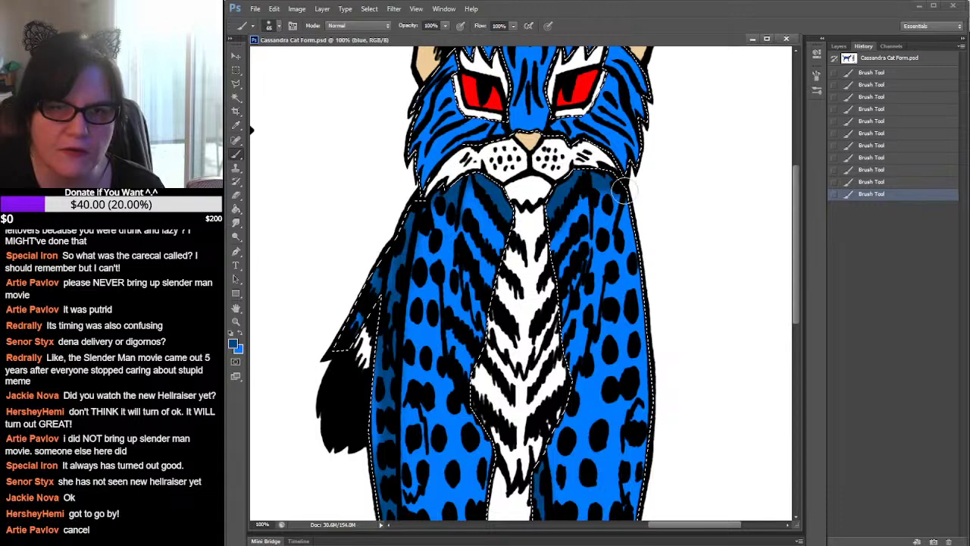
{"action": "left_click_drag", "start_coordinate": [606, 189], "coordinate": [626, 182]}
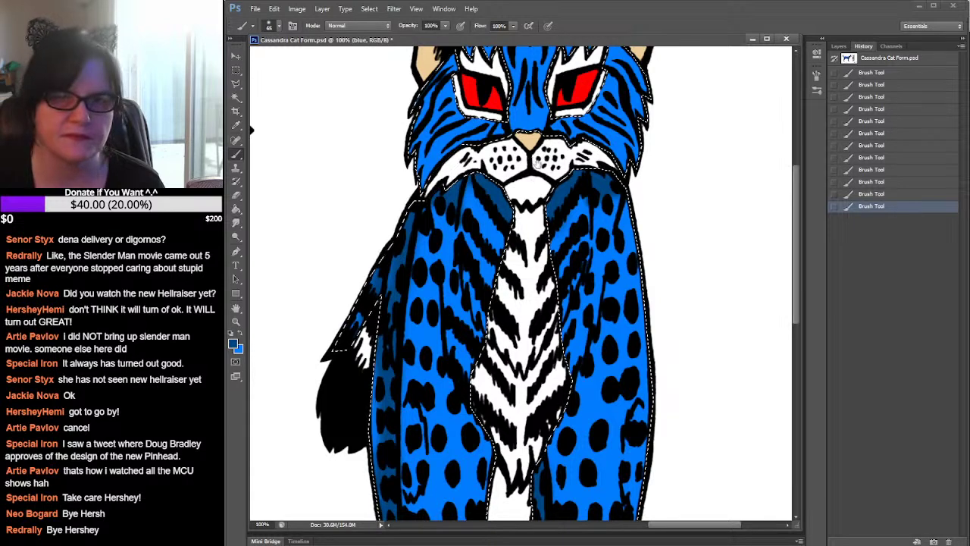
Choose the soft round 28 px brush preset with 0% hardness
{"action": "left_click_drag", "start_coordinate": [539, 156], "coordinate": [511, 265]}
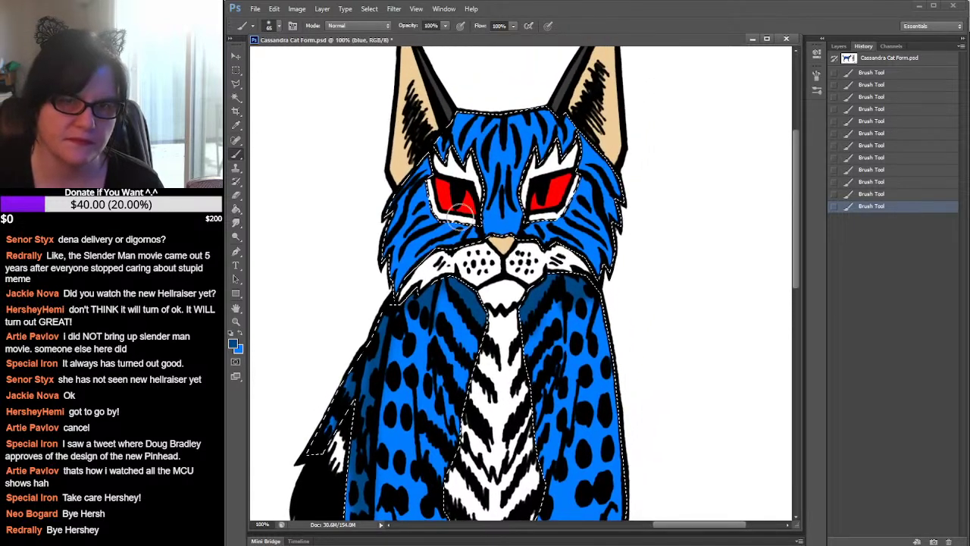
{"action": "left_click_drag", "start_coordinate": [646, 212], "coordinate": [832, 179]}
{"action": "left_click_drag", "start_coordinate": [554, 236], "coordinate": [306, 246]}
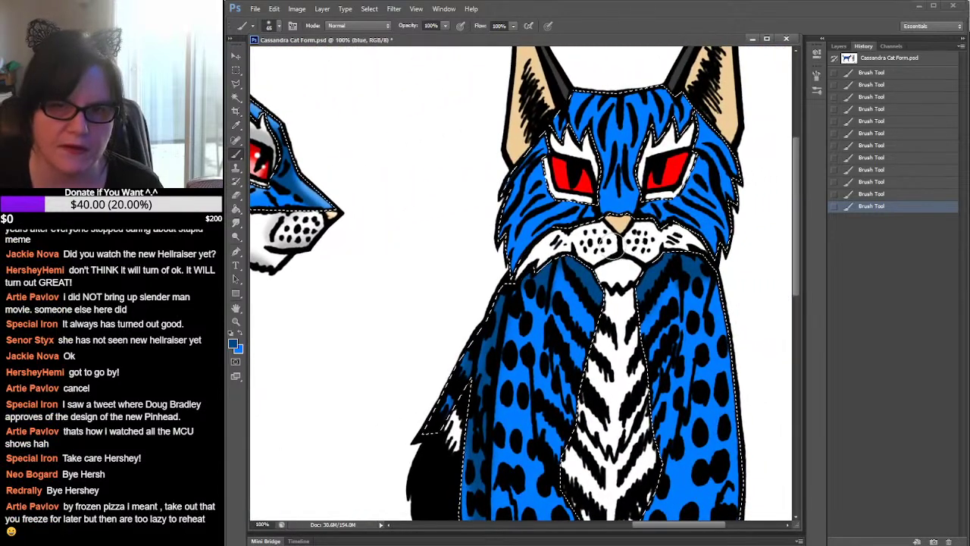
{"action": "left_click", "coordinate": [279, 25]}
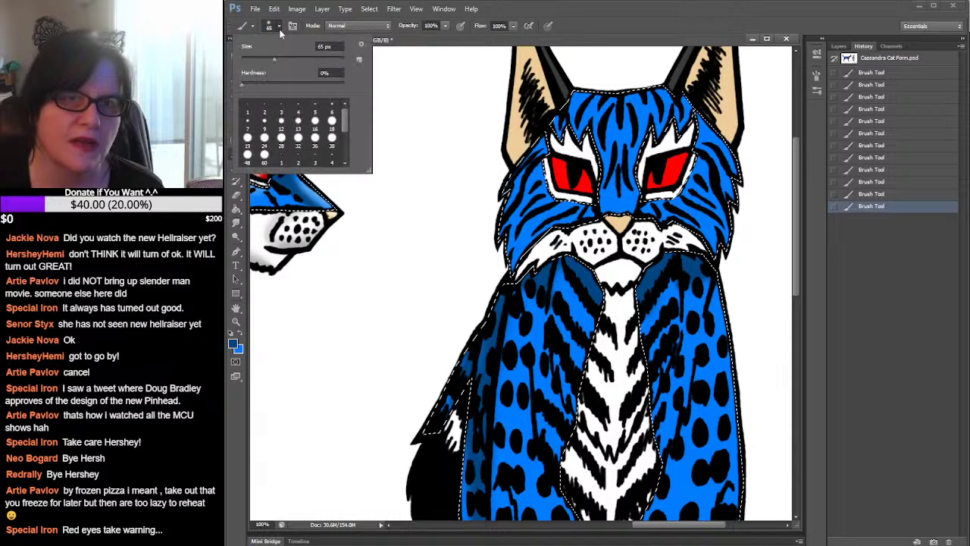
{"action": "left_click", "coordinate": [281, 139]}
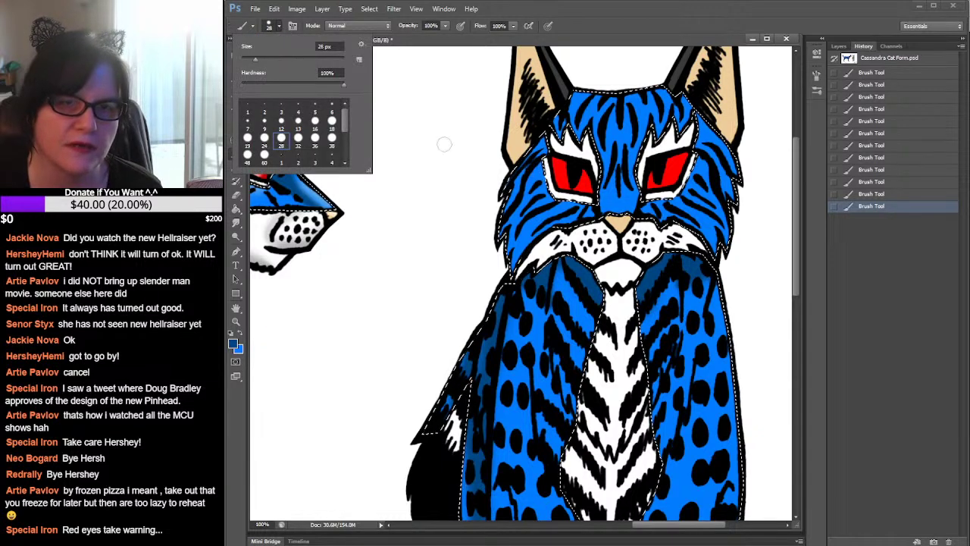
{"action": "left_click_drag", "start_coordinate": [345, 118], "coordinate": [350, 140]}
{"action": "left_click", "coordinate": [281, 130]}
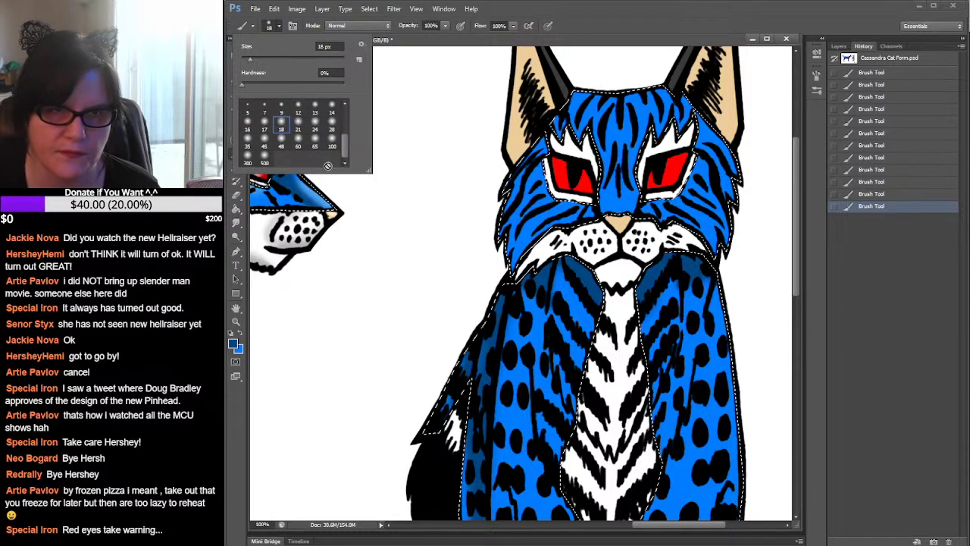
{"action": "left_click", "coordinate": [280, 144]}
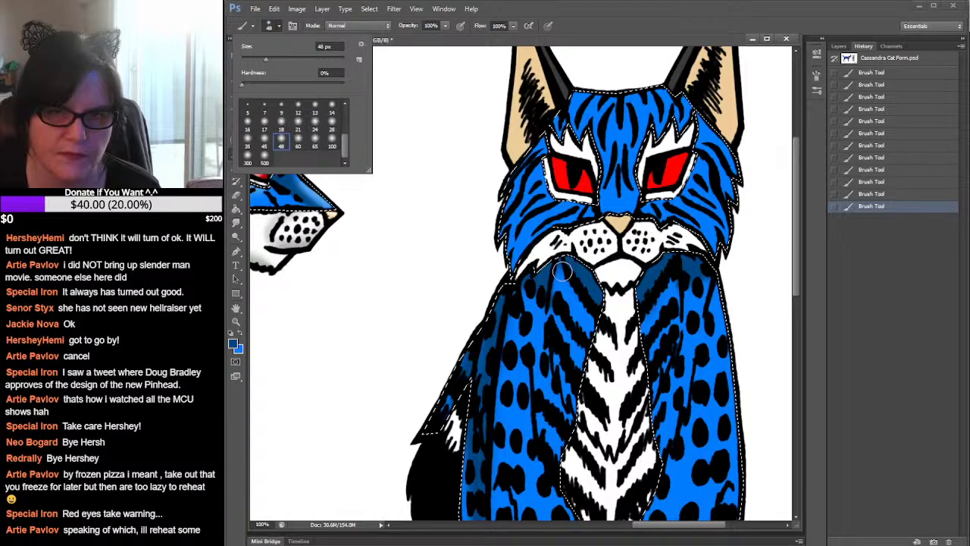
{"action": "left_click", "coordinate": [330, 128]}
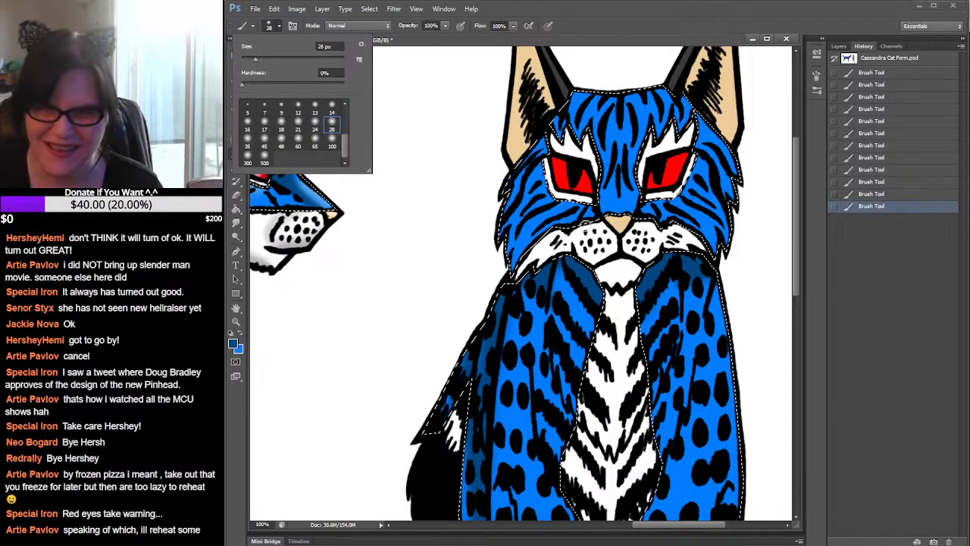
{"action": "key", "text": "Escape"}
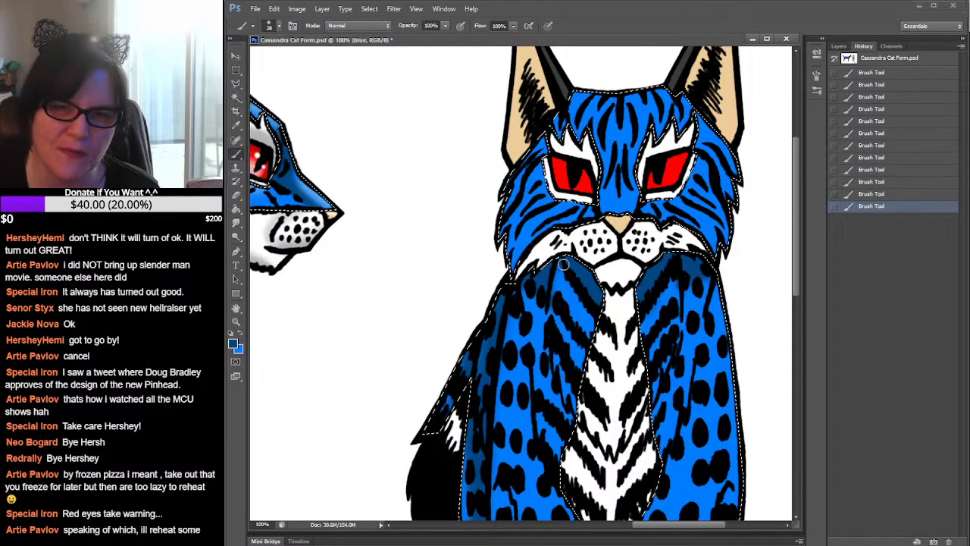
Extend the dark blue shading down the striped fur on both sides of the upper chest with the smaller brush
{"action": "mouse_move", "coordinate": [254, 103]}
{"action": "left_mouse_down"}
{"action": "mouse_move", "coordinate": [276, 144]}
{"action": "mouse_move", "coordinate": [270, 131]}
{"action": "left_mouse_up"}
{"action": "mouse_move", "coordinate": [565, 300]}
{"action": "left_mouse_down"}
{"action": "mouse_move", "coordinate": [570, 288]}
{"action": "mouse_move", "coordinate": [590, 303]}
{"action": "mouse_move", "coordinate": [569, 297]}
{"action": "left_mouse_up"}
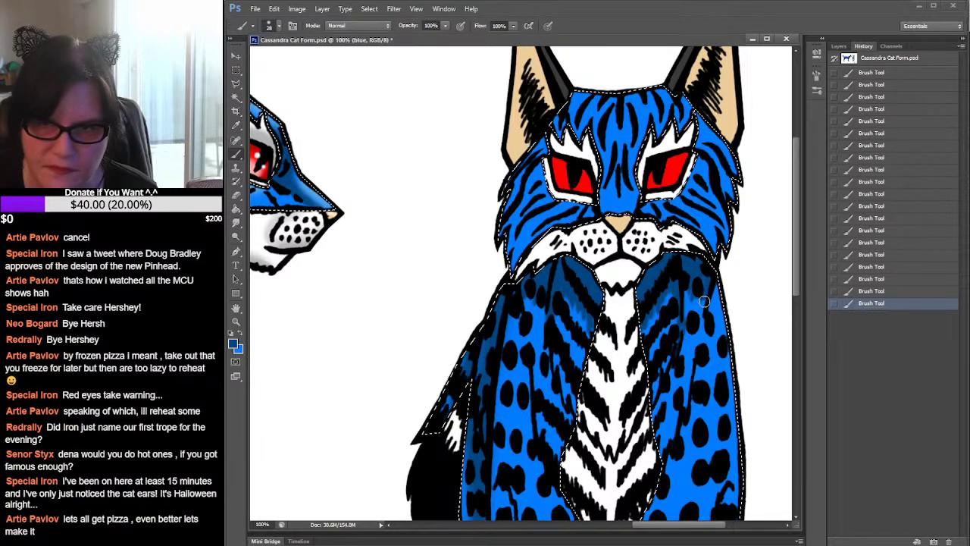
Extend the dark blue shading down the inner edges of both front legs beside the white chest and across the left ankle
{"action": "left_click_drag", "start_coordinate": [704, 302], "coordinate": [608, 213]}
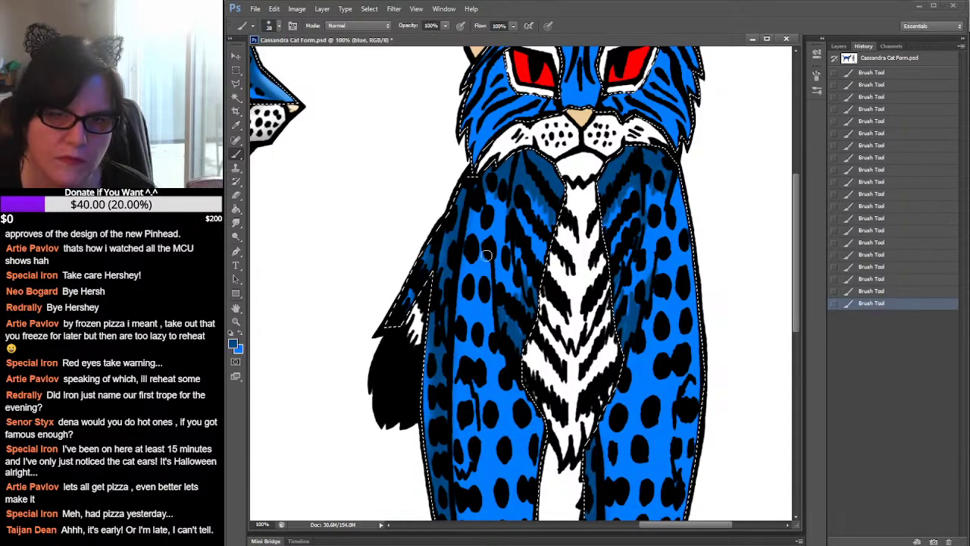
{"action": "scroll", "coordinate": [489, 243], "scroll_direction": "down", "scroll_amount": 5}
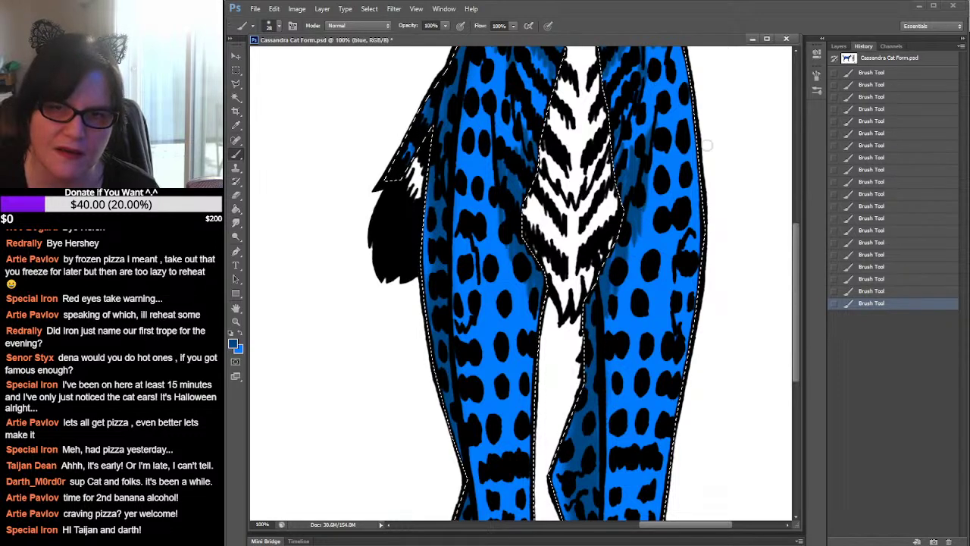
{"action": "left_click_drag", "start_coordinate": [634, 288], "coordinate": [630, 133]}
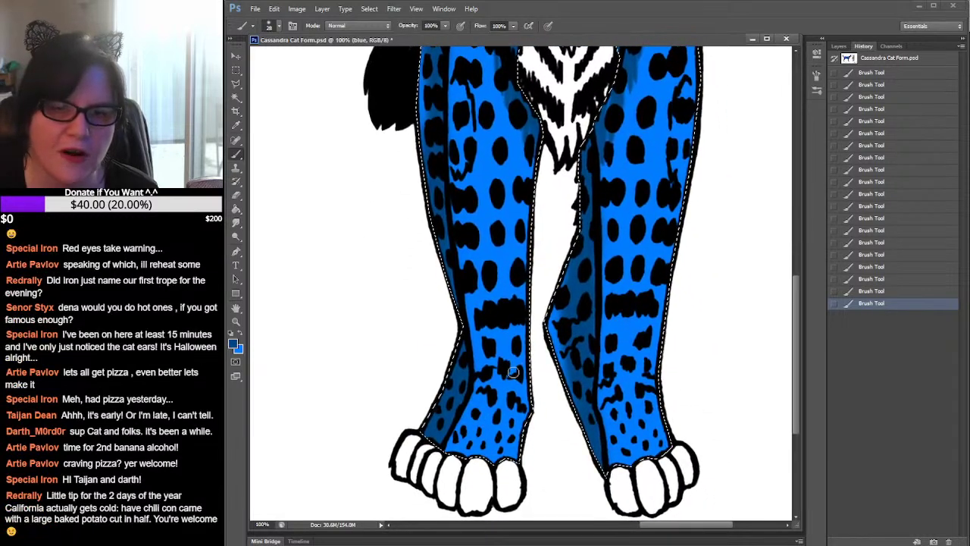
{"action": "mouse_move", "coordinate": [500, 355]}
{"action": "left_mouse_down"}
{"action": "mouse_move", "coordinate": [515, 386]}
{"action": "mouse_move", "coordinate": [517, 338]}
{"action": "mouse_move", "coordinate": [521, 366]}
{"action": "mouse_move", "coordinate": [524, 343]}
{"action": "mouse_move", "coordinate": [525, 397]}
{"action": "mouse_move", "coordinate": [512, 370]}
{"action": "mouse_move", "coordinate": [510, 400]}
{"action": "mouse_move", "coordinate": [505, 369]}
{"action": "mouse_move", "coordinate": [520, 402]}
{"action": "left_mouse_up"}
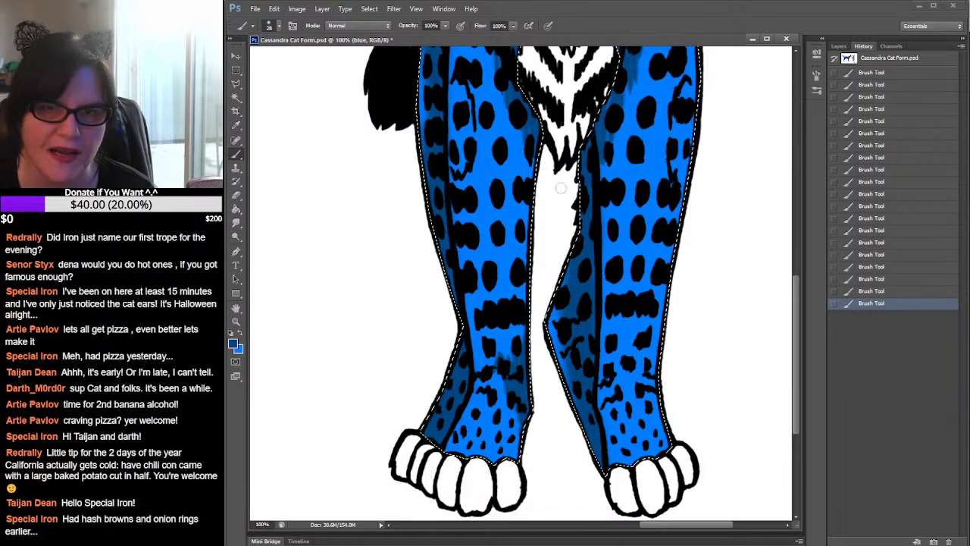
{"action": "left_click_drag", "start_coordinate": [589, 174], "coordinate": [574, 250]}
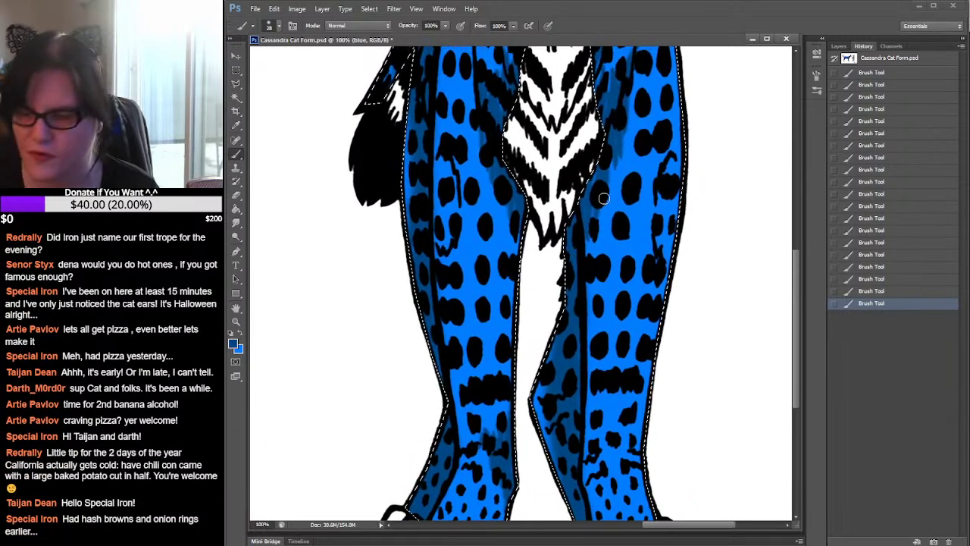
{"action": "mouse_move", "coordinate": [690, 193]}
{"action": "left_mouse_down"}
{"action": "mouse_move", "coordinate": [656, 232]}
{"action": "mouse_move", "coordinate": [628, 340]}
{"action": "mouse_move", "coordinate": [639, 323]}
{"action": "left_mouse_up"}
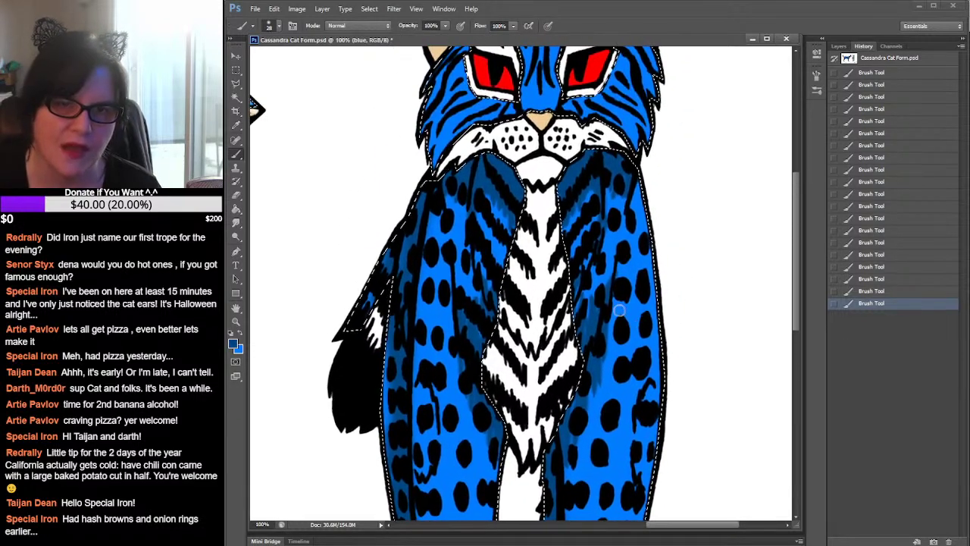
Blend the dark blue shading on both sides of the upper chest below the head with the Smudge tool
{"action": "left_click", "coordinate": [236, 222]}
{"action": "mouse_move", "coordinate": [475, 299]}
{"action": "left_mouse_down"}
{"action": "mouse_move", "coordinate": [488, 272]}
{"action": "mouse_move", "coordinate": [487, 287]}
{"action": "mouse_move", "coordinate": [498, 213]}
{"action": "left_mouse_up"}
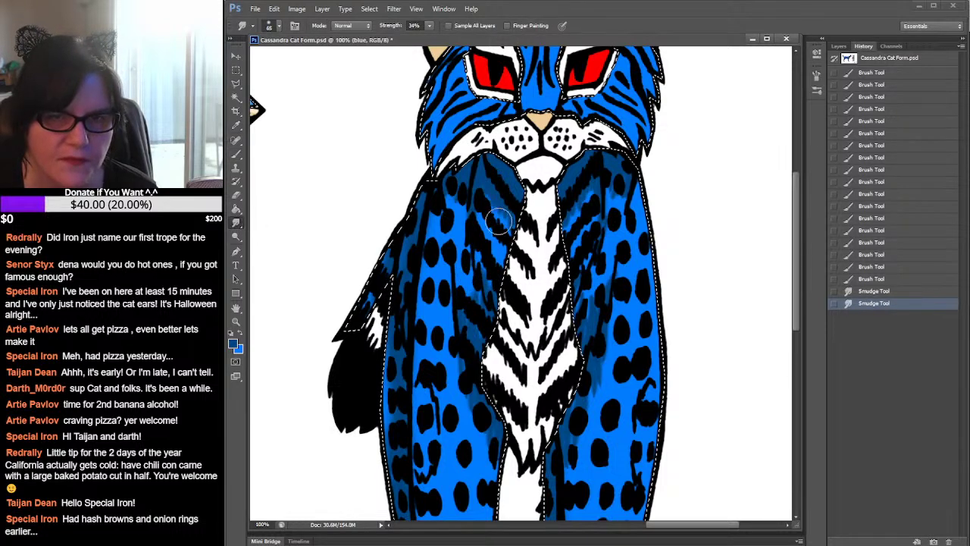
{"action": "left_click_drag", "start_coordinate": [491, 416], "coordinate": [492, 350]}
{"action": "mouse_move", "coordinate": [522, 250]}
{"action": "left_mouse_down"}
{"action": "mouse_move", "coordinate": [530, 213]}
{"action": "mouse_move", "coordinate": [584, 203]}
{"action": "mouse_move", "coordinate": [625, 235]}
{"action": "left_mouse_up"}
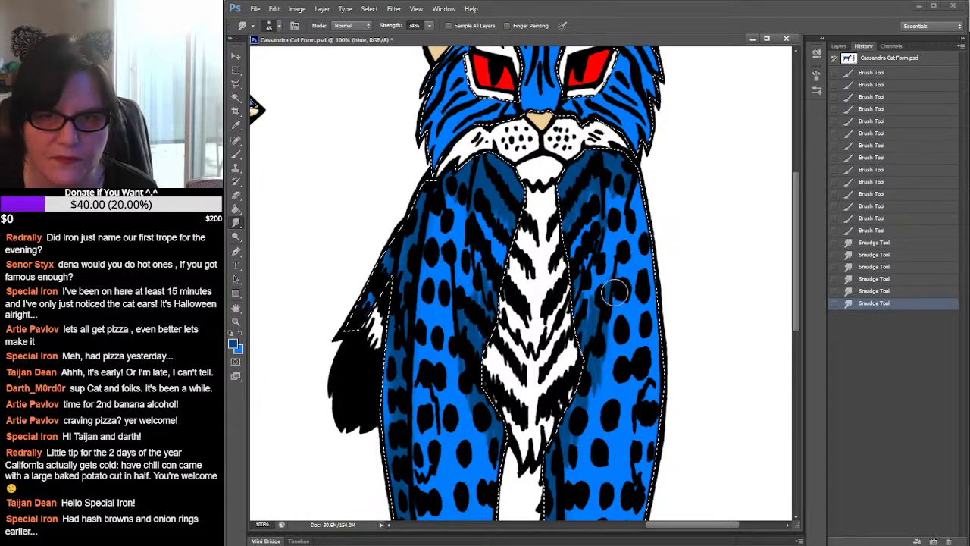
{"action": "mouse_move", "coordinate": [587, 306]}
{"action": "left_mouse_down"}
{"action": "mouse_move", "coordinate": [591, 274]}
{"action": "mouse_move", "coordinate": [615, 267]}
{"action": "mouse_move", "coordinate": [599, 294]}
{"action": "mouse_move", "coordinate": [629, 182]}
{"action": "mouse_move", "coordinate": [621, 176]}
{"action": "mouse_move", "coordinate": [612, 210]}
{"action": "mouse_move", "coordinate": [609, 182]}
{"action": "mouse_move", "coordinate": [600, 206]}
{"action": "mouse_move", "coordinate": [623, 190]}
{"action": "left_mouse_up"}
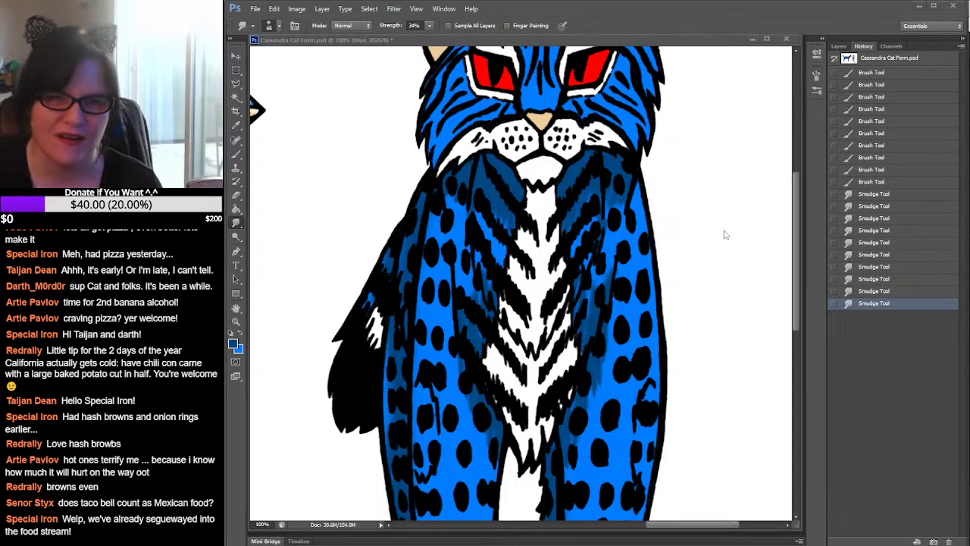
{"action": "left_click", "coordinate": [797, 228]}
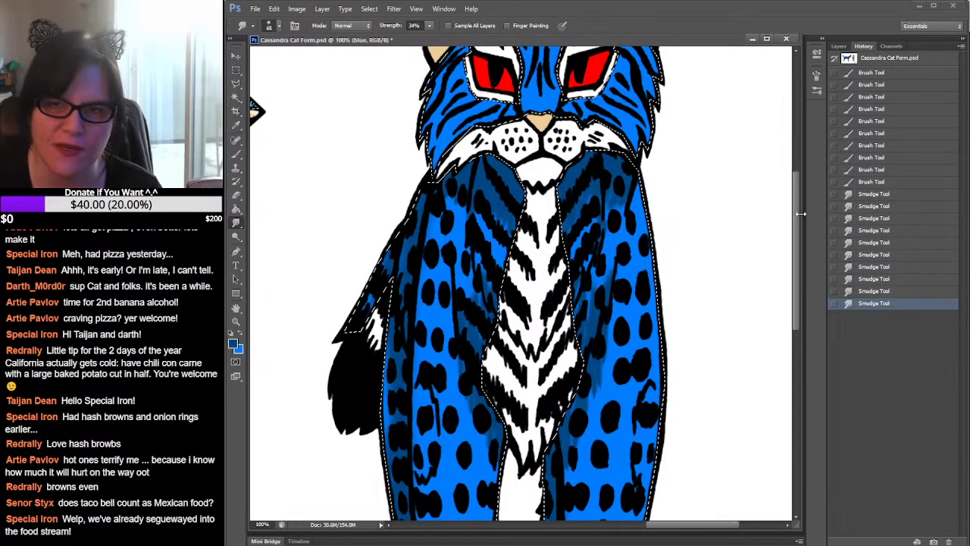
Smudge the shading from the right shoulder down both sides of the lower white chest into the blue fur
{"action": "scroll", "coordinate": [797, 216], "scroll_direction": "down", "scroll_amount": 3}
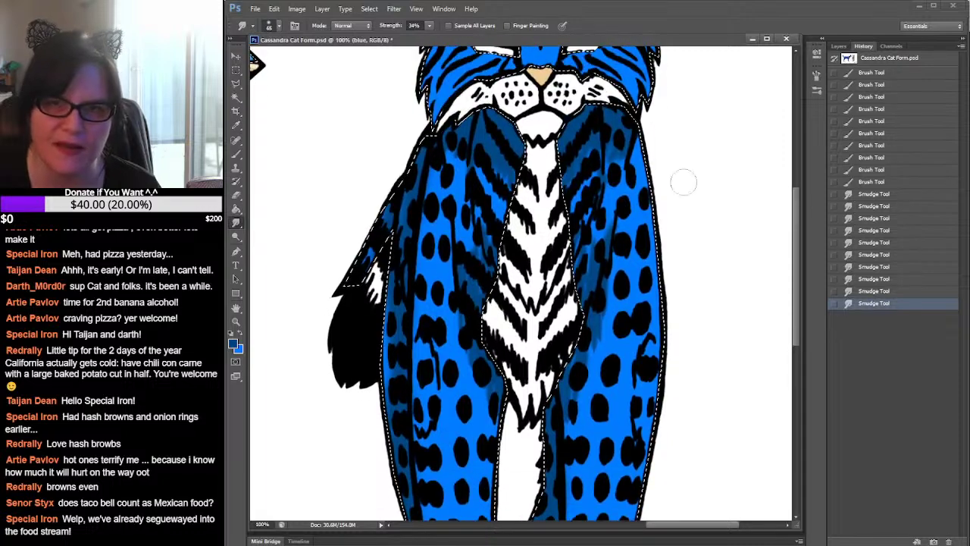
{"action": "left_click_drag", "start_coordinate": [617, 163], "coordinate": [637, 137]}
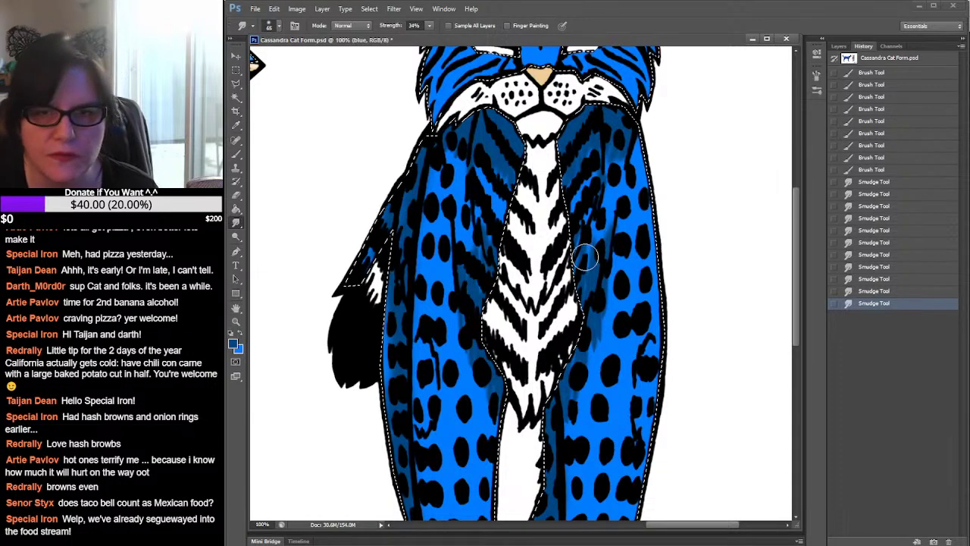
{"action": "mouse_move", "coordinate": [588, 221]}
{"action": "left_mouse_down"}
{"action": "mouse_move", "coordinate": [618, 238]}
{"action": "mouse_move", "coordinate": [593, 352]}
{"action": "mouse_move", "coordinate": [598, 330]}
{"action": "mouse_move", "coordinate": [591, 381]}
{"action": "mouse_move", "coordinate": [599, 379]}
{"action": "mouse_move", "coordinate": [587, 366]}
{"action": "mouse_move", "coordinate": [575, 380]}
{"action": "mouse_move", "coordinate": [573, 443]}
{"action": "left_mouse_up"}
{"action": "left_click_drag", "start_coordinate": [485, 318], "coordinate": [489, 402]}
{"action": "left_click_drag", "start_coordinate": [476, 353], "coordinate": [493, 401]}
Brush dark blue shading onto the left front leg beside the chest tuft and down its inner edge
{"action": "key", "text": "space"}
{"action": "left_click_drag", "start_coordinate": [548, 389], "coordinate": [784, 251]}
{"action": "mouse_move", "coordinate": [522, 307]}
{"action": "left_mouse_down"}
{"action": "mouse_move", "coordinate": [742, 336]}
{"action": "mouse_move", "coordinate": [424, 301]}
{"action": "left_mouse_up"}
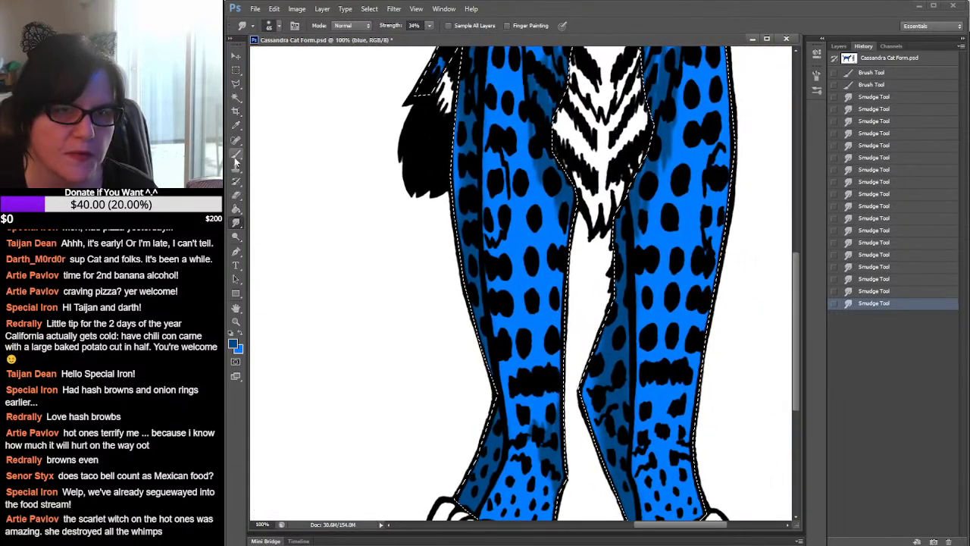
{"action": "left_click", "coordinate": [235, 155]}
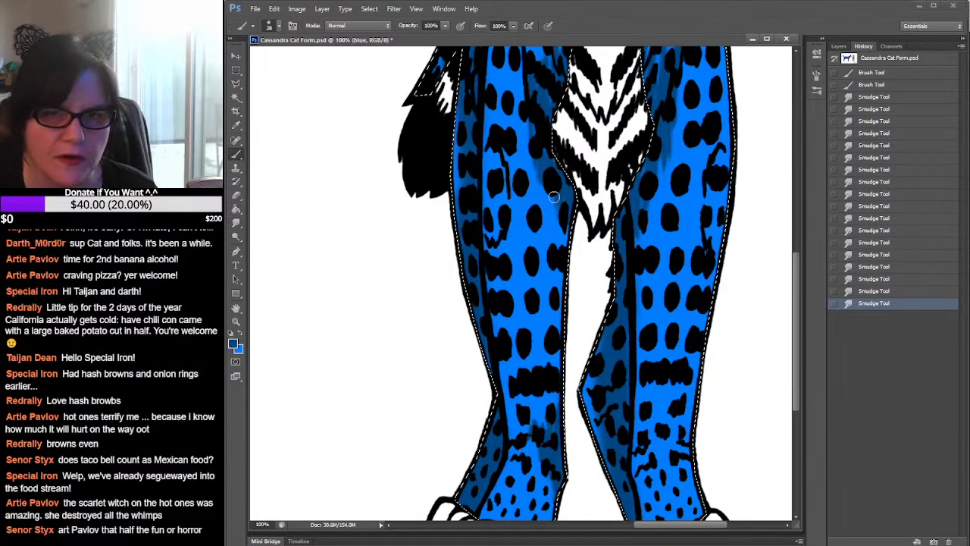
{"action": "mouse_move", "coordinate": [506, 203]}
{"action": "left_mouse_down"}
{"action": "mouse_move", "coordinate": [512, 215]}
{"action": "mouse_move", "coordinate": [530, 209]}
{"action": "left_mouse_up"}
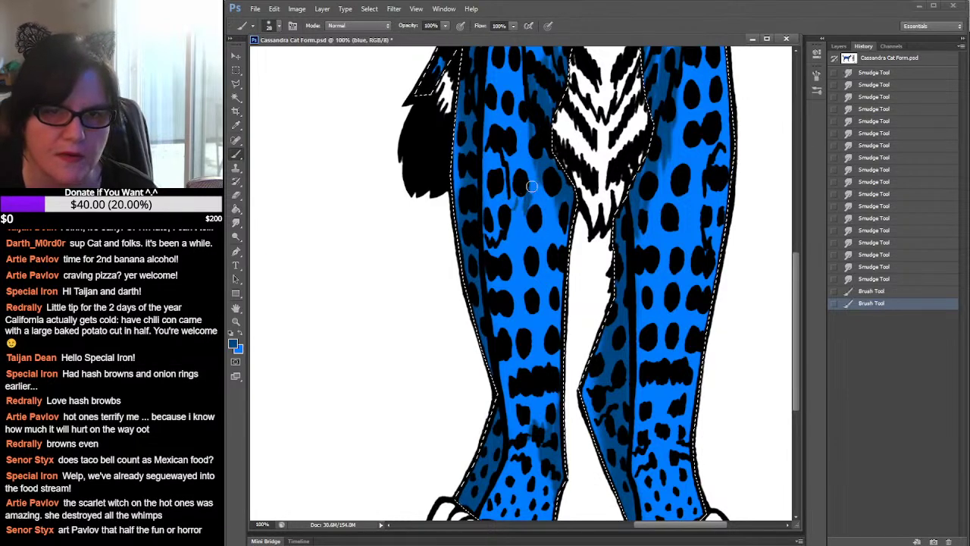
{"action": "mouse_move", "coordinate": [540, 175]}
{"action": "left_mouse_down"}
{"action": "mouse_move", "coordinate": [536, 209]}
{"action": "mouse_move", "coordinate": [552, 187]}
{"action": "mouse_move", "coordinate": [560, 206]}
{"action": "mouse_move", "coordinate": [531, 196]}
{"action": "mouse_move", "coordinate": [509, 207]}
{"action": "mouse_move", "coordinate": [552, 209]}
{"action": "left_mouse_up"}
{"action": "left_click_drag", "start_coordinate": [553, 202], "coordinate": [562, 256]}
{"action": "left_click_drag", "start_coordinate": [554, 220], "coordinate": [556, 244]}
{"action": "left_click_drag", "start_coordinate": [556, 246], "coordinate": [561, 298]}
{"action": "left_click_drag", "start_coordinate": [561, 298], "coordinate": [565, 306]}
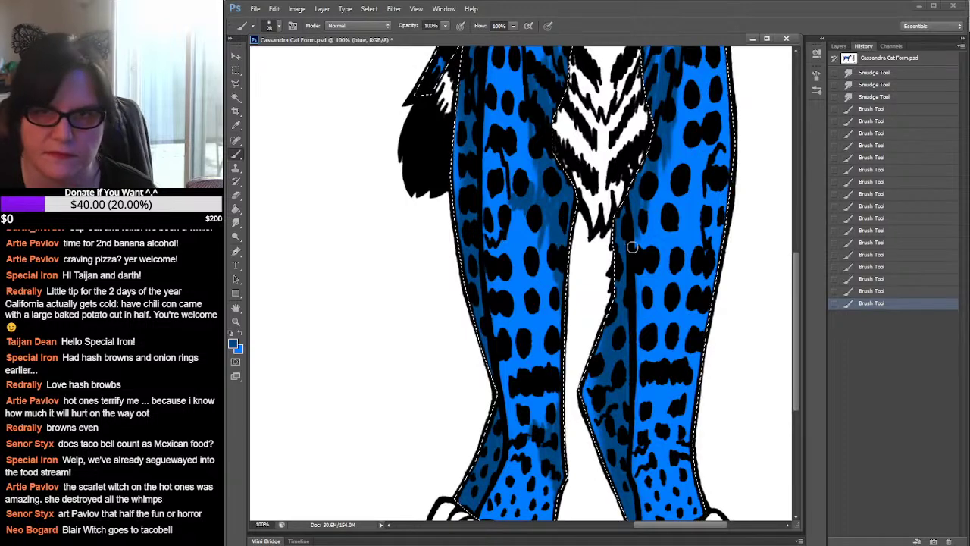
Brush matching dark blue shading onto the right front leg beside the chest tuft and around its ankle
{"action": "left_click_drag", "start_coordinate": [681, 186], "coordinate": [661, 184]}
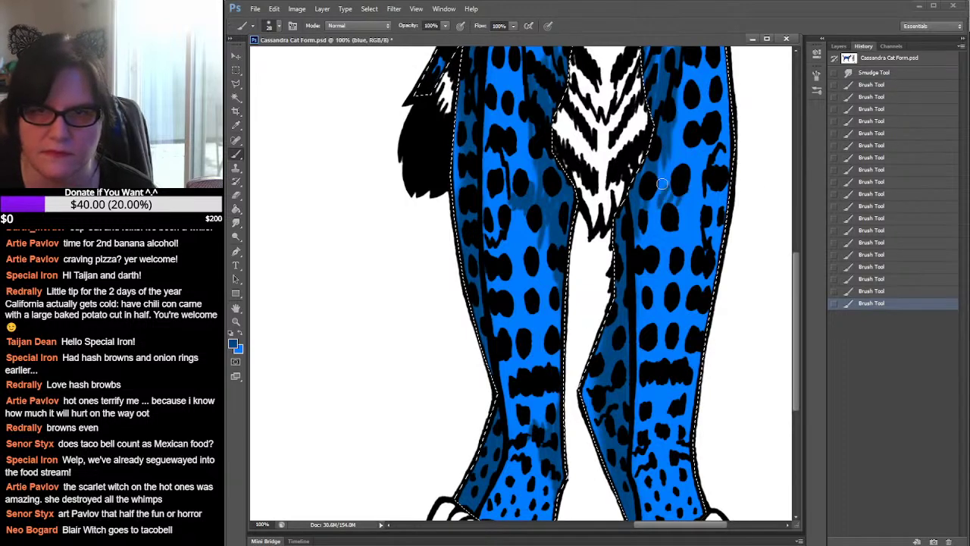
{"action": "left_click_drag", "start_coordinate": [655, 221], "coordinate": [674, 201]}
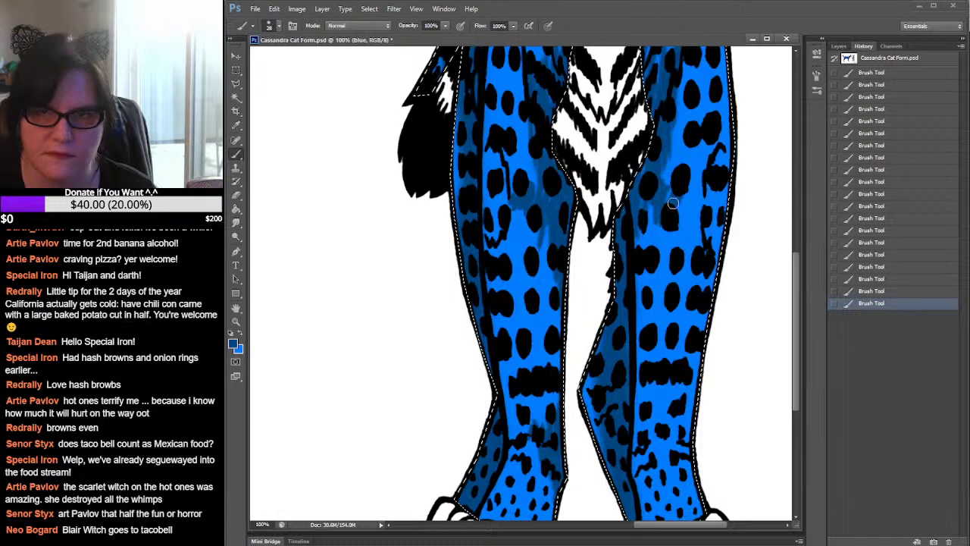
{"action": "mouse_move", "coordinate": [650, 239]}
{"action": "left_mouse_down"}
{"action": "mouse_move", "coordinate": [651, 220]}
{"action": "mouse_move", "coordinate": [682, 189]}
{"action": "mouse_move", "coordinate": [687, 200]}
{"action": "left_mouse_up"}
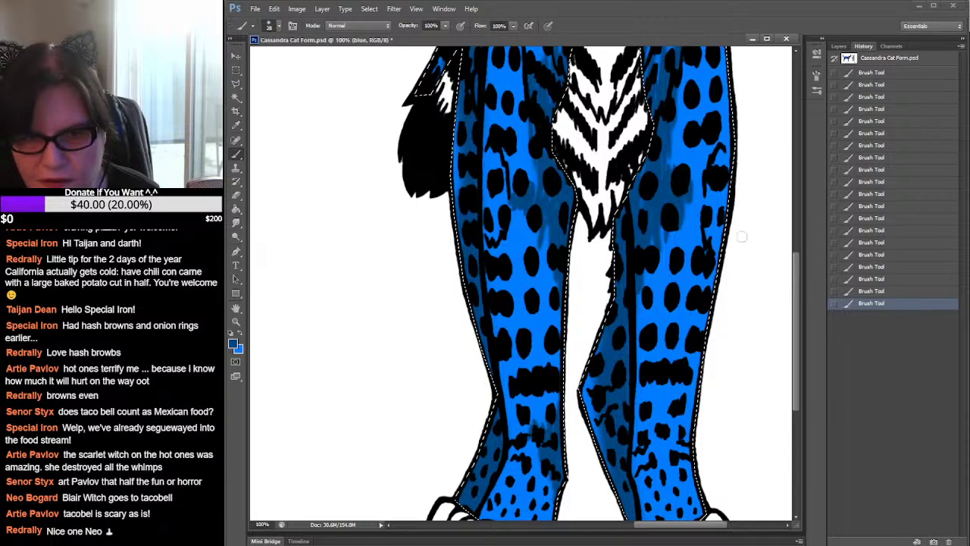
{"action": "mouse_move", "coordinate": [664, 267]}
{"action": "left_mouse_down"}
{"action": "mouse_move", "coordinate": [668, 188]}
{"action": "mouse_move", "coordinate": [621, 172]}
{"action": "left_mouse_up"}
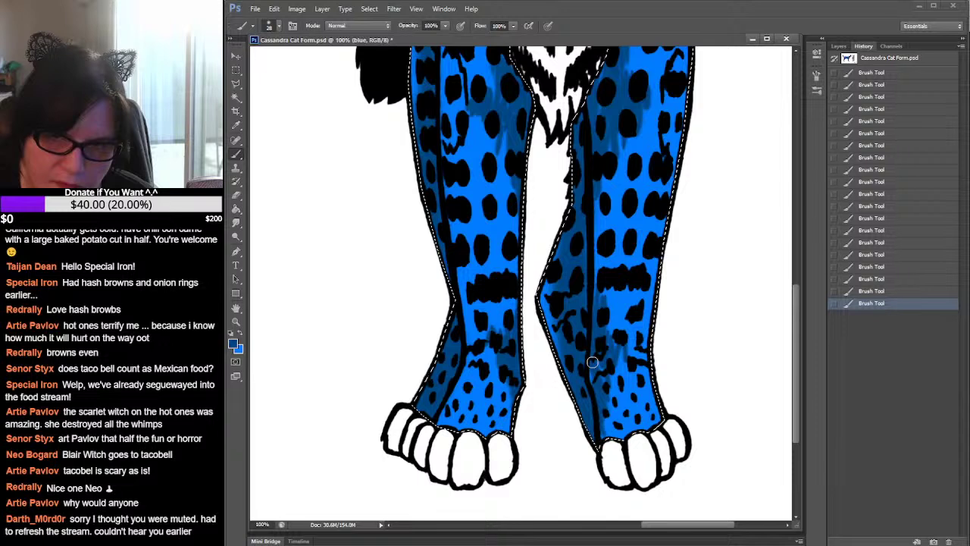
{"action": "left_click_drag", "start_coordinate": [634, 167], "coordinate": [608, 262]}
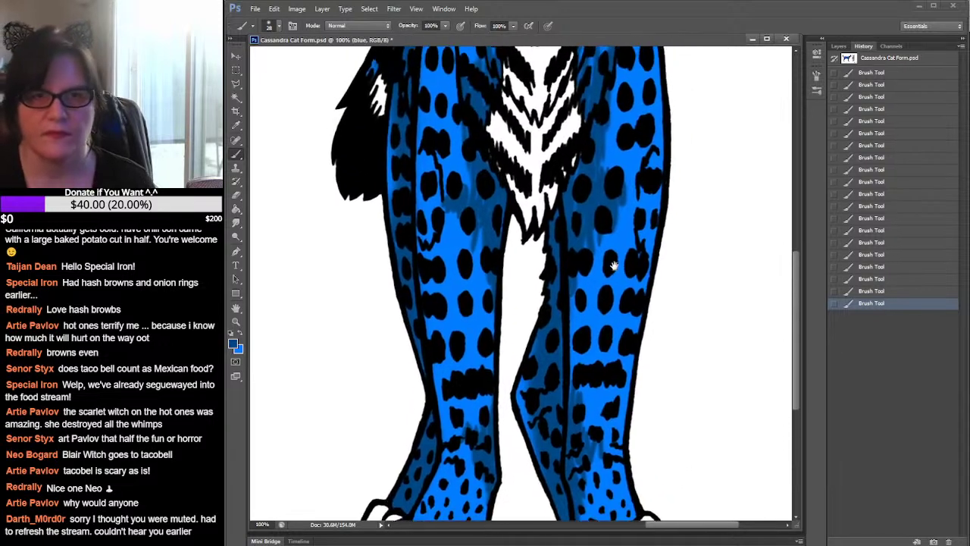
Smudge the new shading on the upper part of both front legs below the chest to soften its edges
{"action": "left_click", "coordinate": [235, 222]}
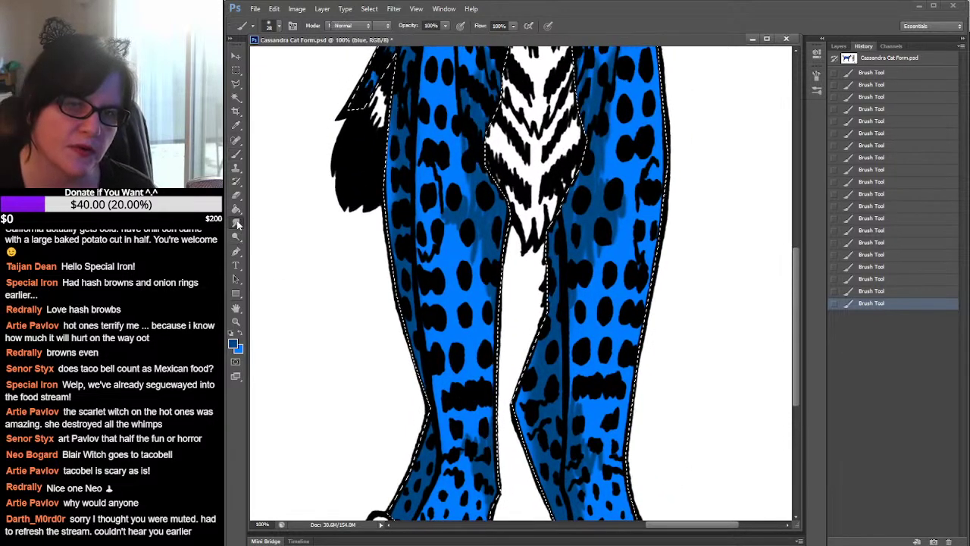
{"action": "mouse_move", "coordinate": [468, 260]}
{"action": "left_mouse_down"}
{"action": "mouse_move", "coordinate": [469, 188]}
{"action": "mouse_move", "coordinate": [458, 208]}
{"action": "mouse_move", "coordinate": [471, 184]}
{"action": "mouse_move", "coordinate": [480, 243]}
{"action": "mouse_move", "coordinate": [453, 226]}
{"action": "left_mouse_up"}
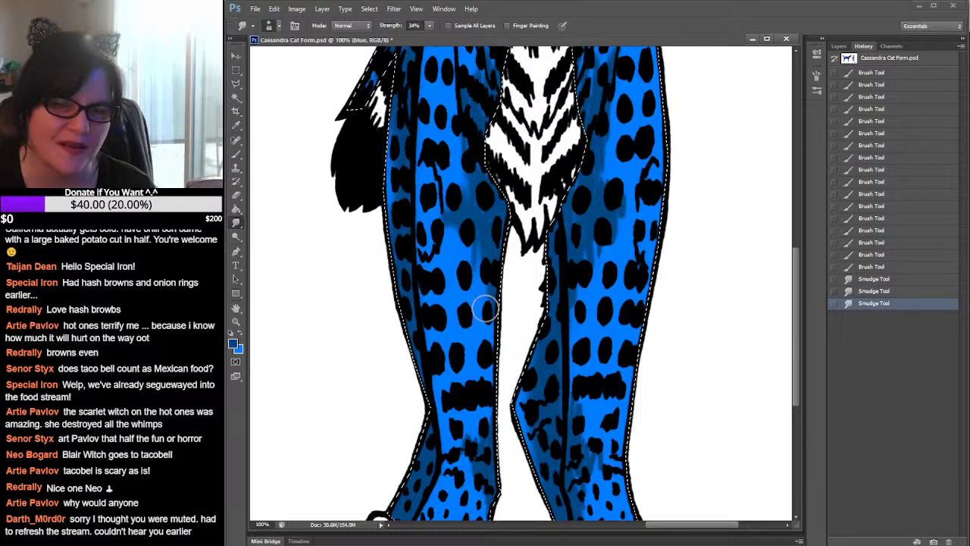
{"action": "left_click_drag", "start_coordinate": [485, 309], "coordinate": [489, 285]}
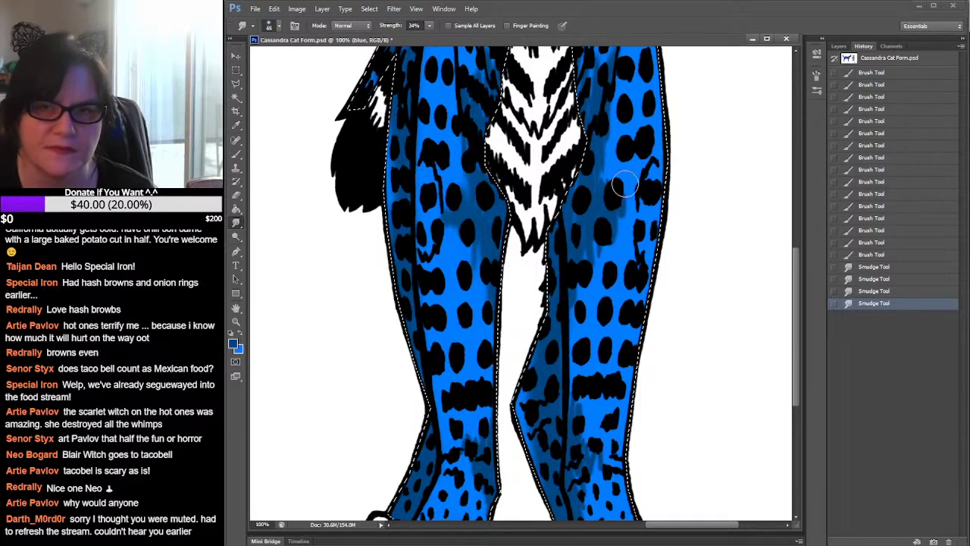
{"action": "mouse_move", "coordinate": [624, 185]}
{"action": "left_mouse_down"}
{"action": "mouse_move", "coordinate": [622, 195]}
{"action": "mouse_move", "coordinate": [622, 207]}
{"action": "mouse_move", "coordinate": [600, 236]}
{"action": "mouse_move", "coordinate": [597, 274]}
{"action": "mouse_move", "coordinate": [595, 241]}
{"action": "mouse_move", "coordinate": [587, 305]}
{"action": "left_mouse_up"}
{"action": "mouse_move", "coordinate": [585, 298]}
{"action": "left_mouse_down"}
{"action": "mouse_move", "coordinate": [573, 310]}
{"action": "mouse_move", "coordinate": [582, 331]}
{"action": "mouse_move", "coordinate": [570, 235]}
{"action": "left_mouse_up"}
Smudge the dark blue shading around both front ankles above the paws
{"action": "key", "text": "space"}
{"action": "mouse_move", "coordinate": [483, 328]}
{"action": "left_mouse_down"}
{"action": "mouse_move", "coordinate": [481, 309]}
{"action": "mouse_move", "coordinate": [492, 317]}
{"action": "mouse_move", "coordinate": [494, 305]}
{"action": "mouse_move", "coordinate": [497, 350]}
{"action": "left_mouse_up"}
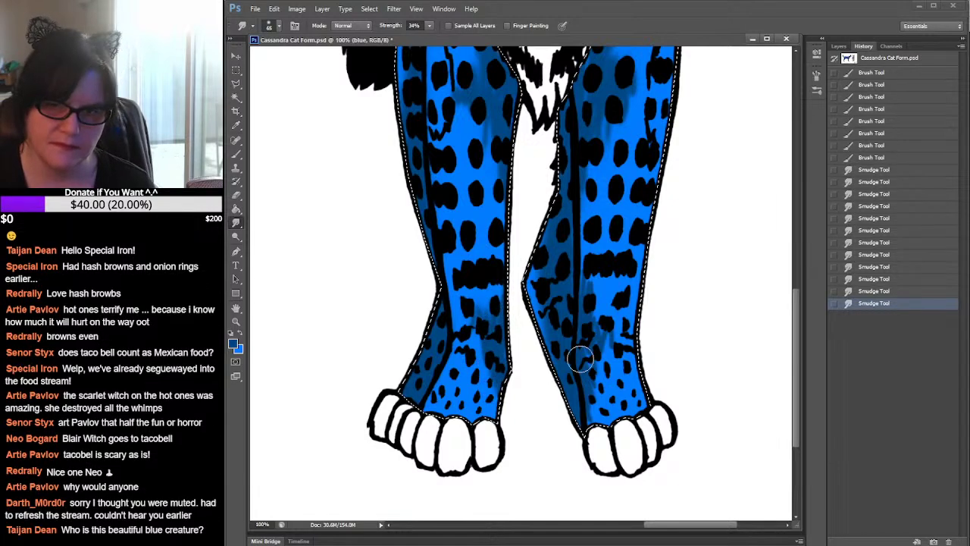
{"action": "left_click_drag", "start_coordinate": [584, 361], "coordinate": [615, 328]}
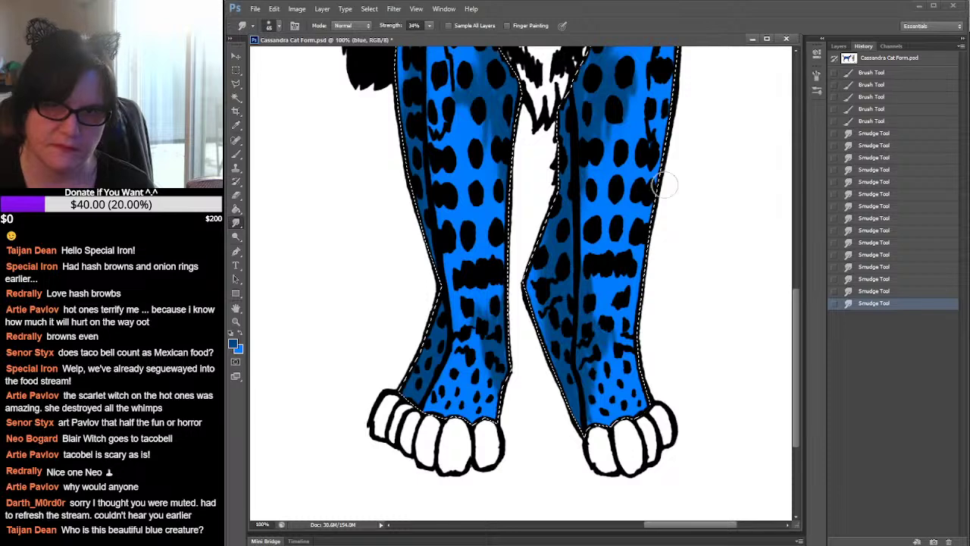
Brush dark blue shading onto the striped fur of the face's left cheek, below and beside the eye
{"action": "scroll", "coordinate": [647, 248], "scroll_direction": "up", "scroll_amount": 5}
{"action": "scroll", "coordinate": [646, 249], "scroll_direction": "up", "scroll_amount": 5}
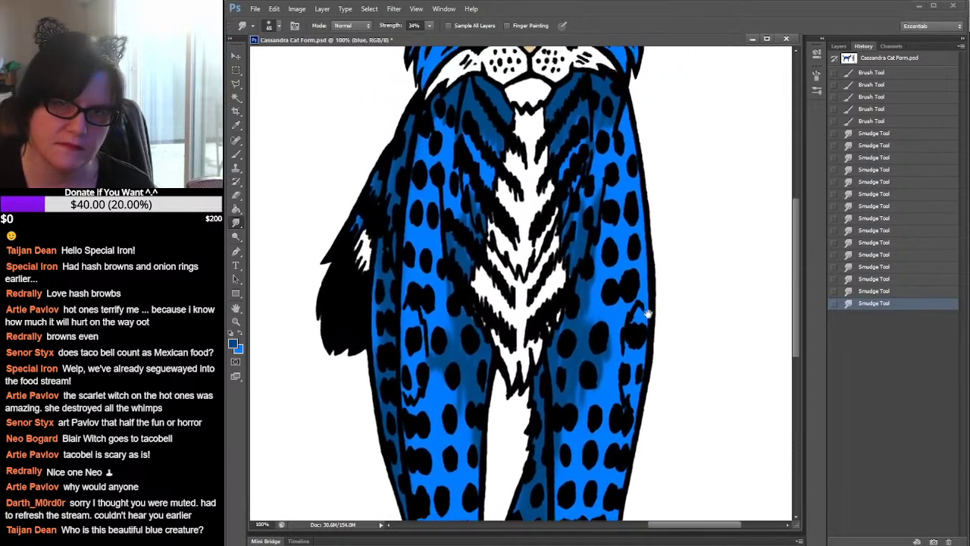
{"action": "left_click_drag", "start_coordinate": [660, 285], "coordinate": [671, 241]}
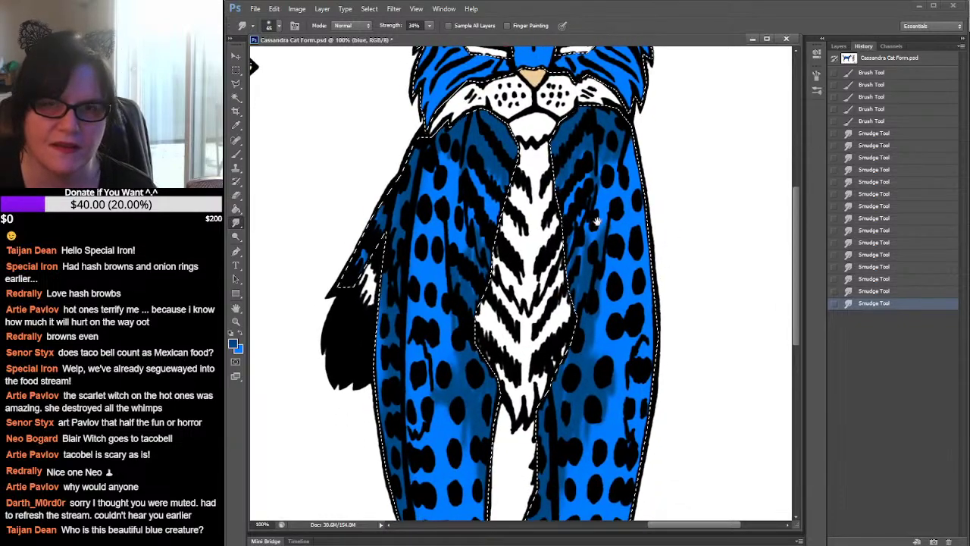
{"action": "scroll", "coordinate": [652, 273], "scroll_direction": "up", "scroll_amount": 6}
{"action": "left_click_drag", "start_coordinate": [495, 304], "coordinate": [570, 282]}
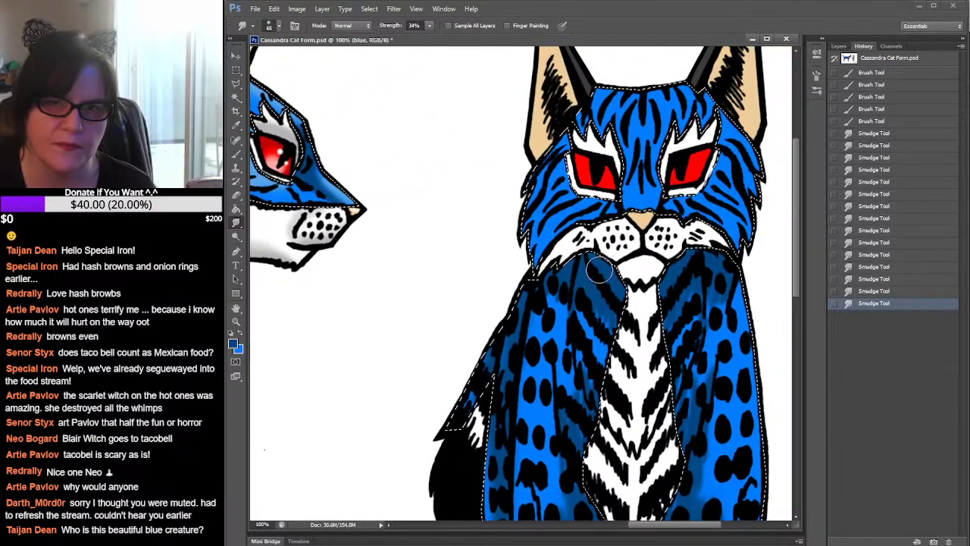
{"action": "left_click", "coordinate": [236, 154]}
{"action": "left_click_drag", "start_coordinate": [556, 158], "coordinate": [535, 184]}
{"action": "mouse_move", "coordinate": [541, 178]}
{"action": "left_mouse_down"}
{"action": "mouse_move", "coordinate": [533, 191]}
{"action": "mouse_move", "coordinate": [546, 219]}
{"action": "mouse_move", "coordinate": [594, 208]}
{"action": "left_mouse_up"}
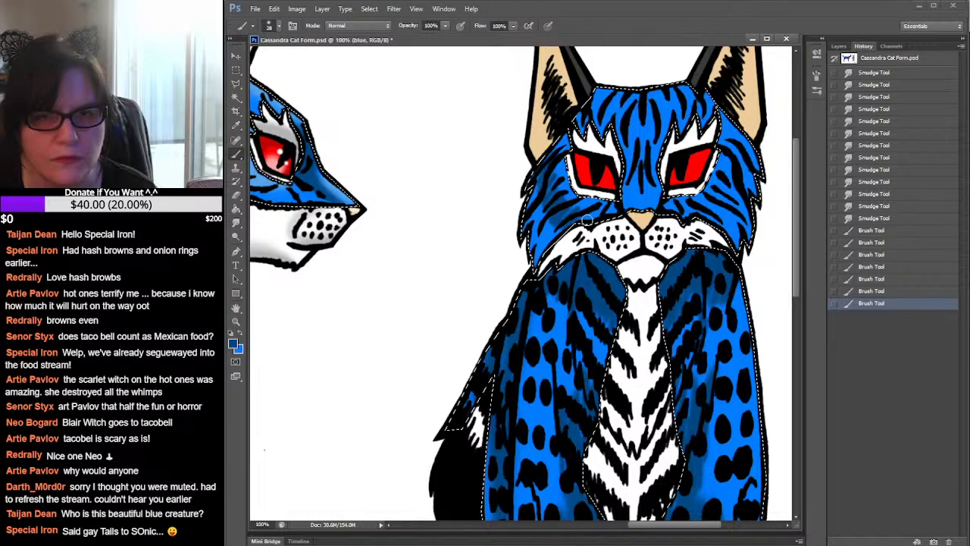
Continue the dark blue shading along the left cheek's outer fur and shade the right cheek to match
{"action": "left_click_drag", "start_coordinate": [760, 146], "coordinate": [755, 198]}
{"action": "left_click_drag", "start_coordinate": [764, 424], "coordinate": [761, 462]}
{"action": "mouse_move", "coordinate": [498, 237]}
{"action": "left_mouse_down"}
{"action": "mouse_move", "coordinate": [648, 231]}
{"action": "mouse_move", "coordinate": [513, 244]}
{"action": "mouse_move", "coordinate": [492, 273]}
{"action": "mouse_move", "coordinate": [505, 250]}
{"action": "mouse_move", "coordinate": [496, 257]}
{"action": "mouse_move", "coordinate": [477, 227]}
{"action": "left_mouse_up"}
{"action": "left_click", "coordinate": [506, 248]}
{"action": "mouse_move", "coordinate": [479, 275]}
{"action": "left_mouse_down"}
{"action": "mouse_move", "coordinate": [480, 240]}
{"action": "mouse_move", "coordinate": [506, 239]}
{"action": "left_mouse_up"}
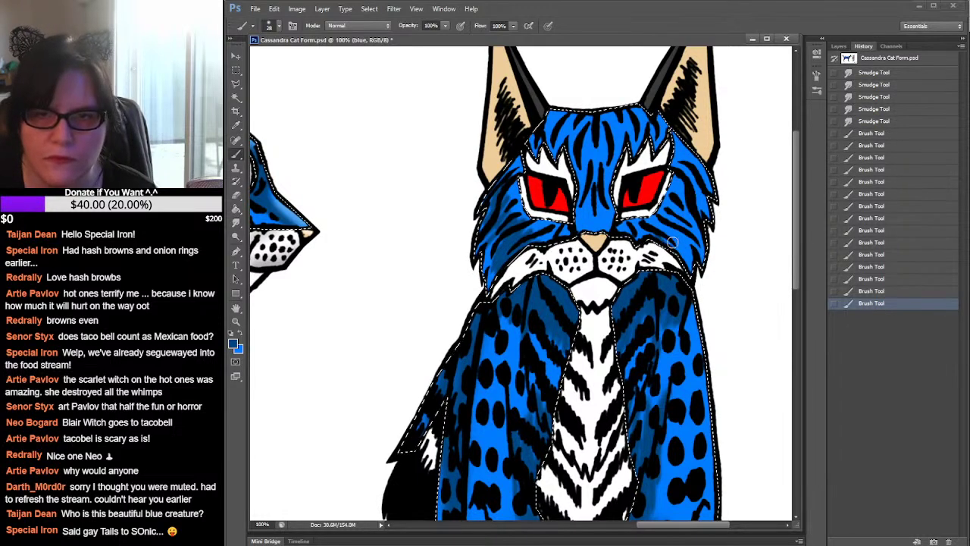
{"action": "mouse_move", "coordinate": [665, 222]}
{"action": "left_mouse_down"}
{"action": "mouse_move", "coordinate": [678, 176]}
{"action": "mouse_move", "coordinate": [700, 198]}
{"action": "mouse_move", "coordinate": [685, 174]}
{"action": "mouse_move", "coordinate": [706, 192]}
{"action": "left_mouse_up"}
{"action": "mouse_move", "coordinate": [703, 189]}
{"action": "left_mouse_down"}
{"action": "mouse_move", "coordinate": [705, 212]}
{"action": "mouse_move", "coordinate": [686, 205]}
{"action": "mouse_move", "coordinate": [689, 238]}
{"action": "left_mouse_up"}
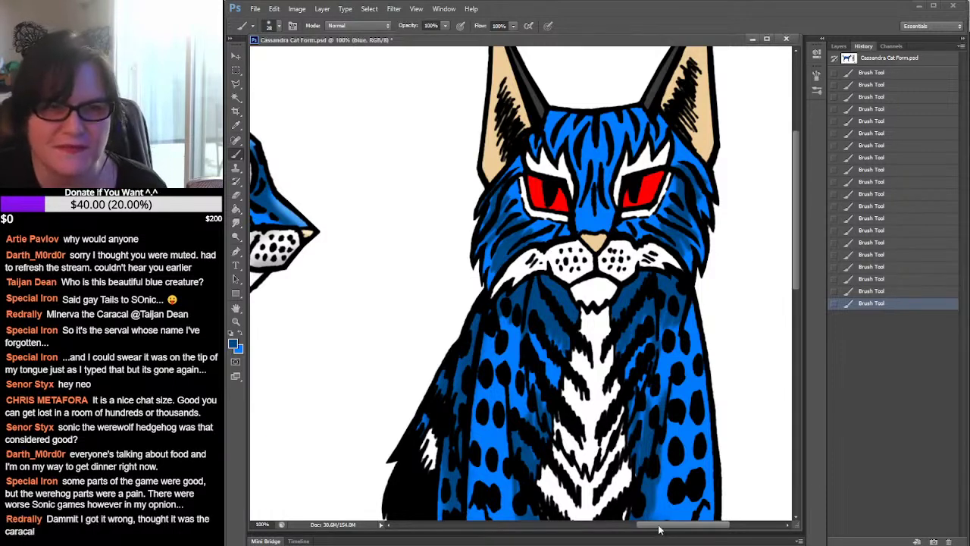
Blend the dark blue shading on both cheeks of the front-facing head with the Smudge tool
{"action": "mouse_move", "coordinate": [659, 528]}
{"action": "left_mouse_down"}
{"action": "mouse_move", "coordinate": [645, 525]}
{"action": "mouse_move", "coordinate": [654, 523]}
{"action": "left_mouse_up"}
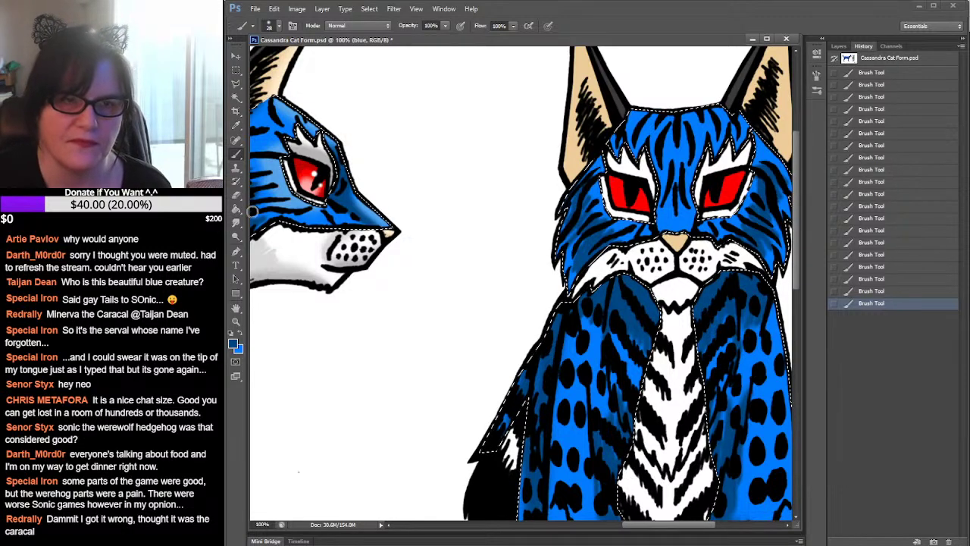
{"action": "key", "text": "r"}
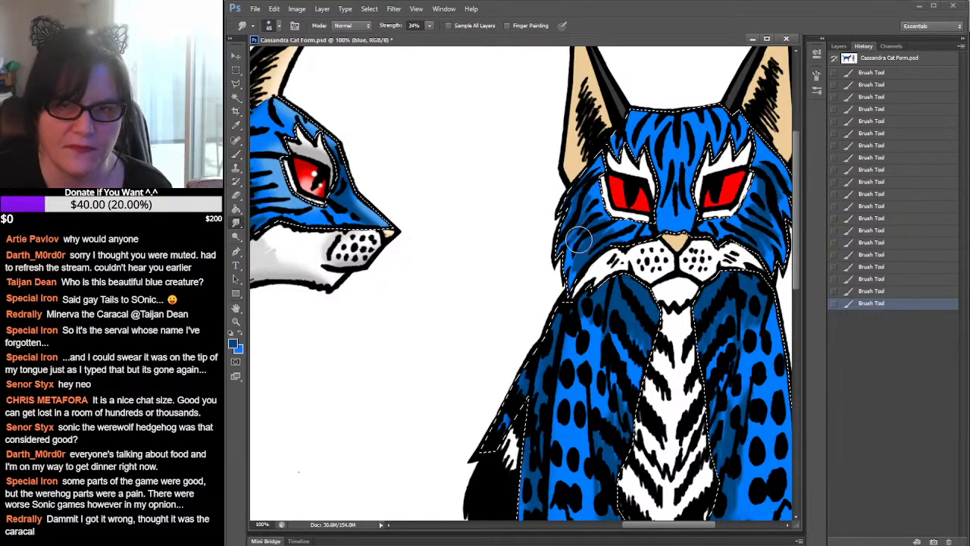
{"action": "mouse_move", "coordinate": [584, 233]}
{"action": "left_mouse_down"}
{"action": "mouse_move", "coordinate": [564, 282]}
{"action": "mouse_move", "coordinate": [582, 205]}
{"action": "mouse_move", "coordinate": [566, 212]}
{"action": "mouse_move", "coordinate": [594, 197]}
{"action": "mouse_move", "coordinate": [584, 203]}
{"action": "mouse_move", "coordinate": [588, 224]}
{"action": "mouse_move", "coordinate": [634, 229]}
{"action": "left_mouse_up"}
{"action": "mouse_move", "coordinate": [738, 249]}
{"action": "left_mouse_down"}
{"action": "mouse_move", "coordinate": [650, 263]}
{"action": "mouse_move", "coordinate": [653, 242]}
{"action": "mouse_move", "coordinate": [674, 227]}
{"action": "mouse_move", "coordinate": [676, 182]}
{"action": "left_mouse_up"}
{"action": "mouse_move", "coordinate": [658, 261]}
{"action": "left_mouse_down"}
{"action": "mouse_move", "coordinate": [667, 265]}
{"action": "mouse_move", "coordinate": [686, 228]}
{"action": "mouse_move", "coordinate": [678, 257]}
{"action": "left_mouse_up"}
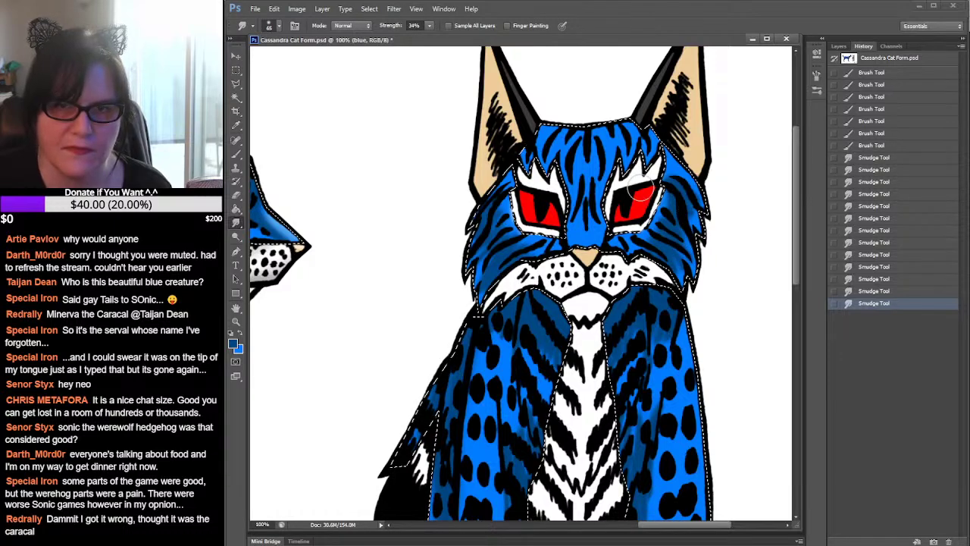
Brush dark blue shading onto the striped fur between the eyes of the front-facing cat's face
{"action": "left_click", "coordinate": [236, 154]}
{"action": "mouse_move", "coordinate": [494, 216]}
{"action": "left_mouse_down"}
{"action": "mouse_move", "coordinate": [596, 238]}
{"action": "mouse_move", "coordinate": [617, 229]}
{"action": "mouse_move", "coordinate": [560, 232]}
{"action": "left_mouse_up"}
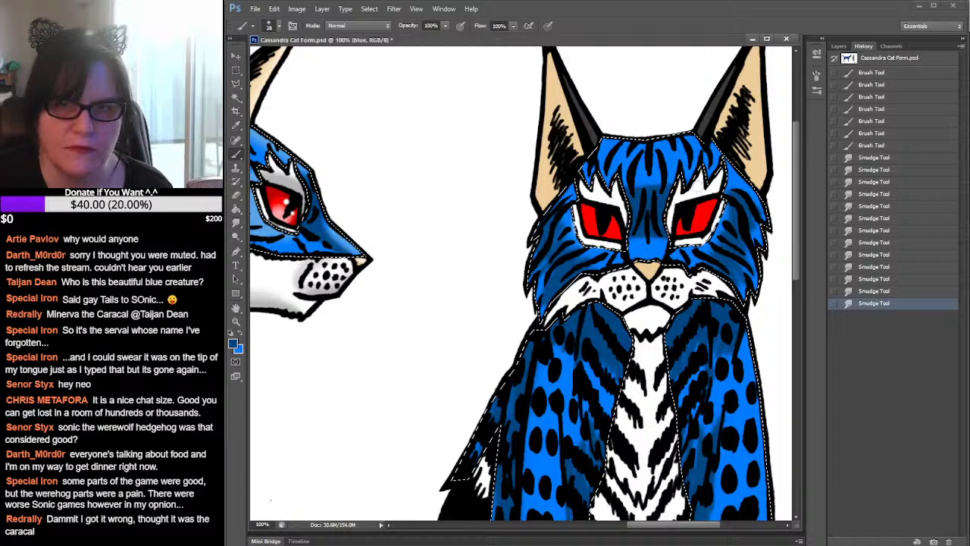
{"action": "mouse_move", "coordinate": [613, 186]}
{"action": "left_mouse_down"}
{"action": "mouse_move", "coordinate": [629, 239]}
{"action": "mouse_move", "coordinate": [669, 247]}
{"action": "mouse_move", "coordinate": [686, 231]}
{"action": "left_mouse_up"}
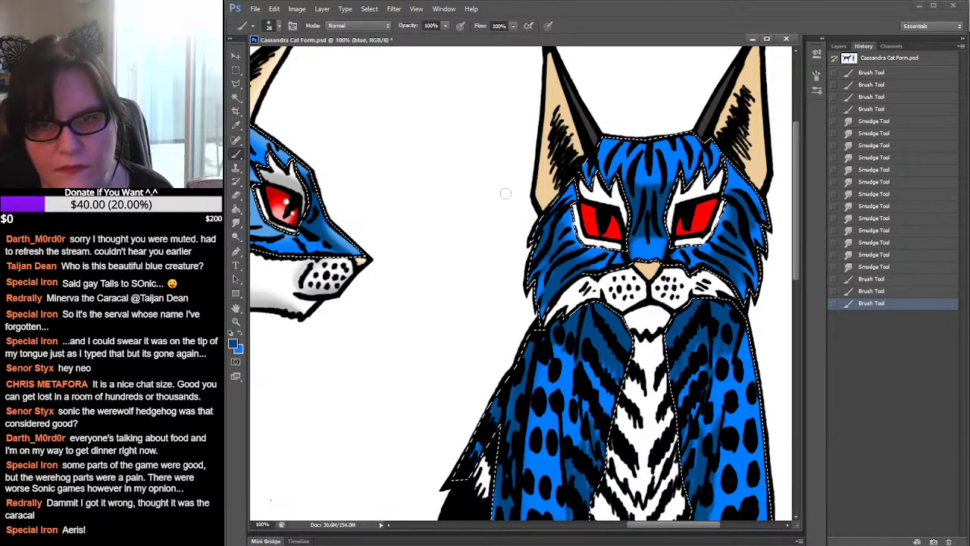
{"action": "left_click", "coordinate": [235, 221]}
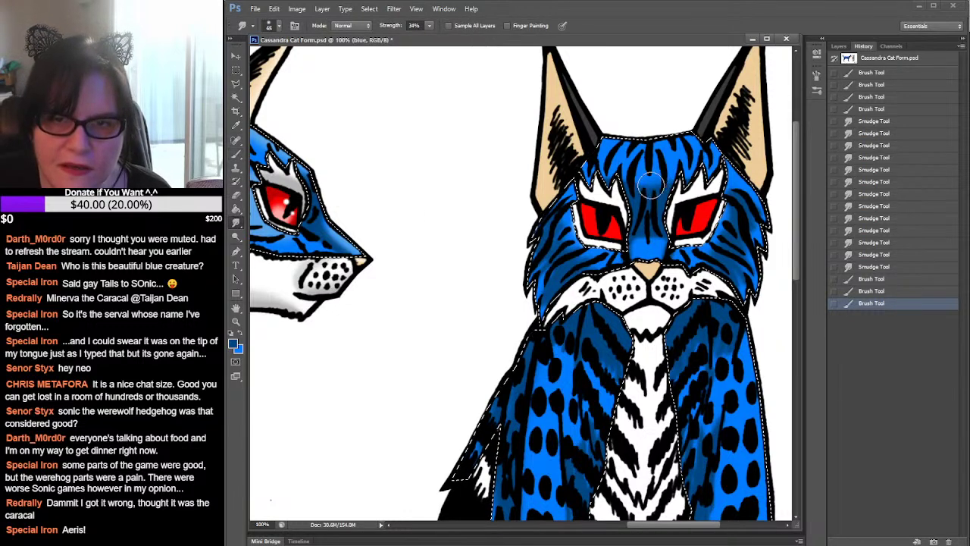
{"action": "mouse_move", "coordinate": [646, 188]}
{"action": "left_mouse_down"}
{"action": "mouse_move", "coordinate": [637, 179]}
{"action": "mouse_move", "coordinate": [658, 179]}
{"action": "mouse_move", "coordinate": [661, 220]}
{"action": "left_mouse_up"}
{"action": "left_click_drag", "start_coordinate": [667, 176], "coordinate": [682, 190]}
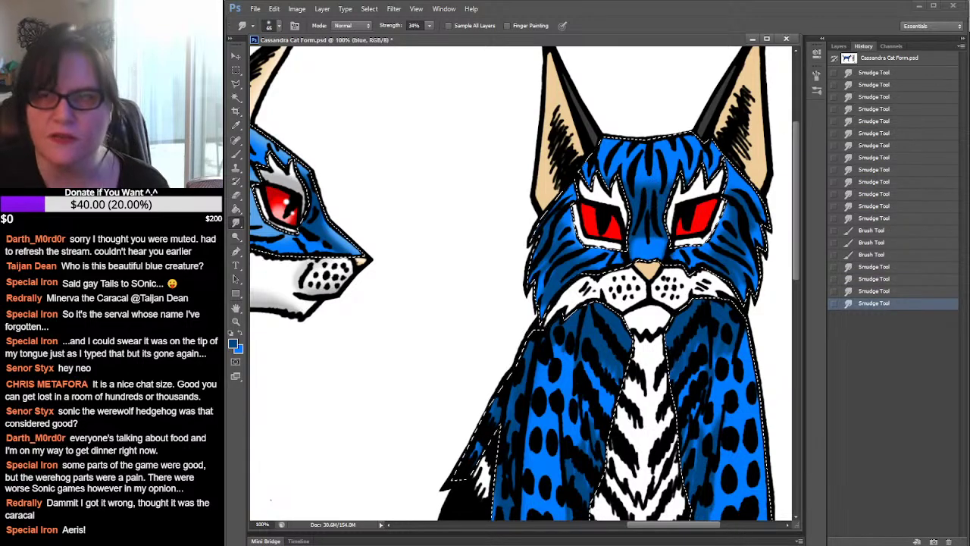
{"action": "left_click", "coordinate": [838, 47]}
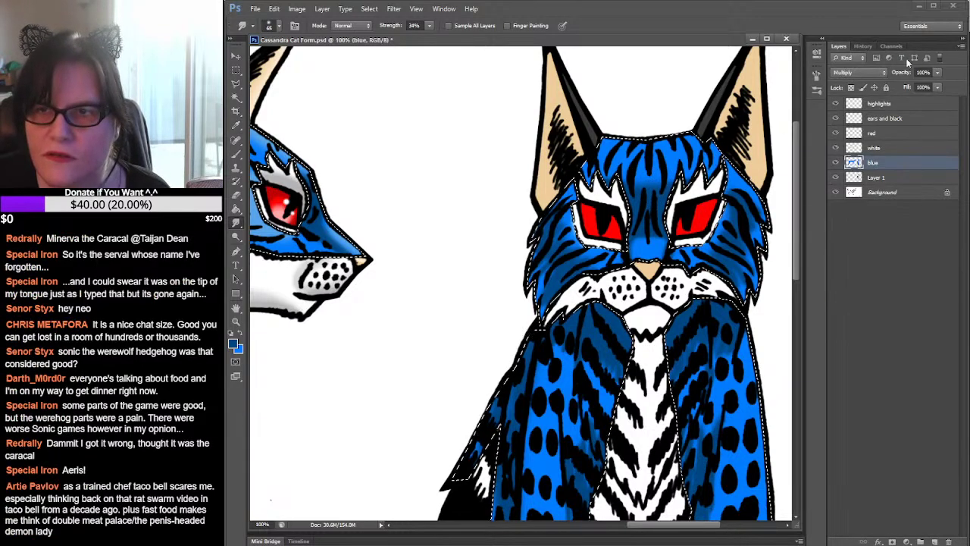
{"action": "left_click", "coordinate": [863, 47]}
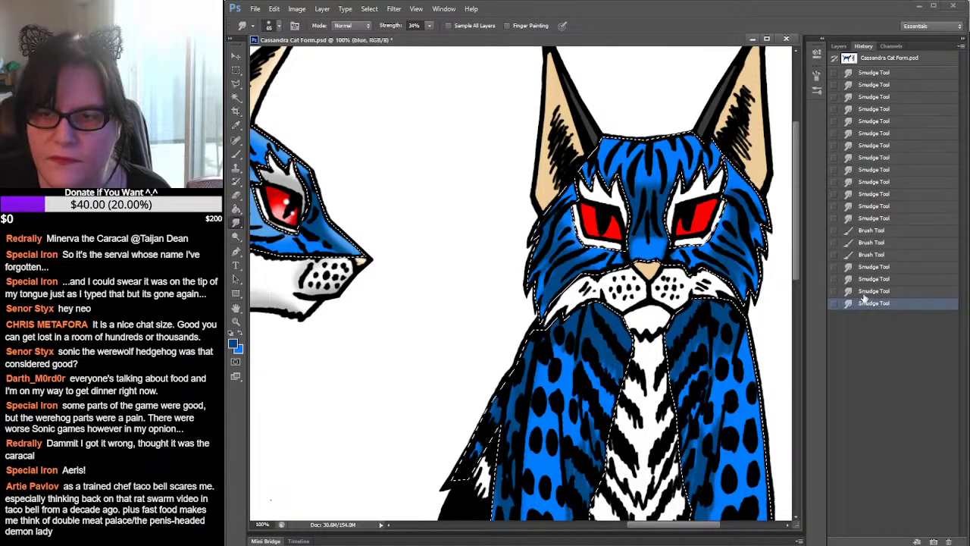
{"action": "left_click", "coordinate": [872, 255]}
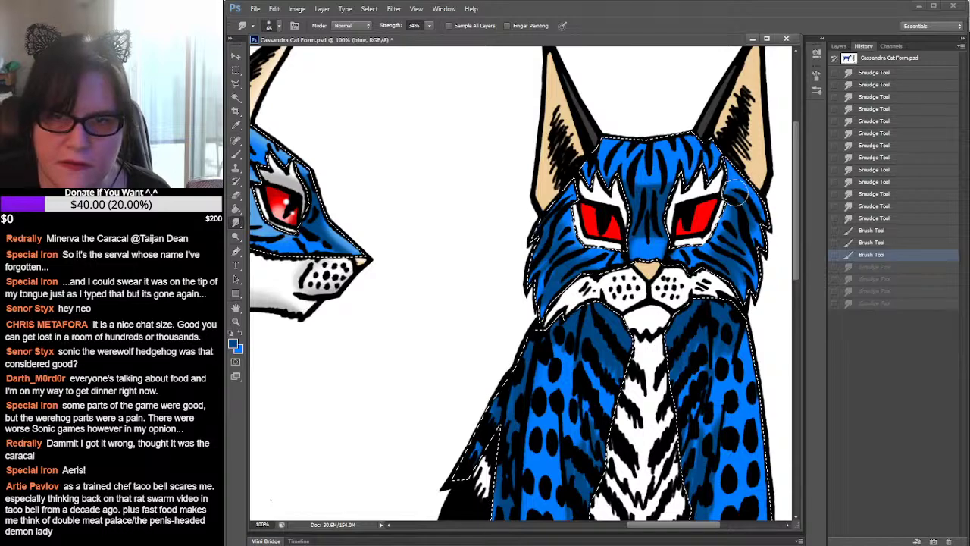
Blend the dark blue shading between the eyes of the front-facing face with the Smudge tool
{"action": "mouse_move", "coordinate": [601, 237]}
{"action": "left_mouse_down"}
{"action": "mouse_move", "coordinate": [756, 233]}
{"action": "mouse_move", "coordinate": [616, 227]}
{"action": "left_mouse_up"}
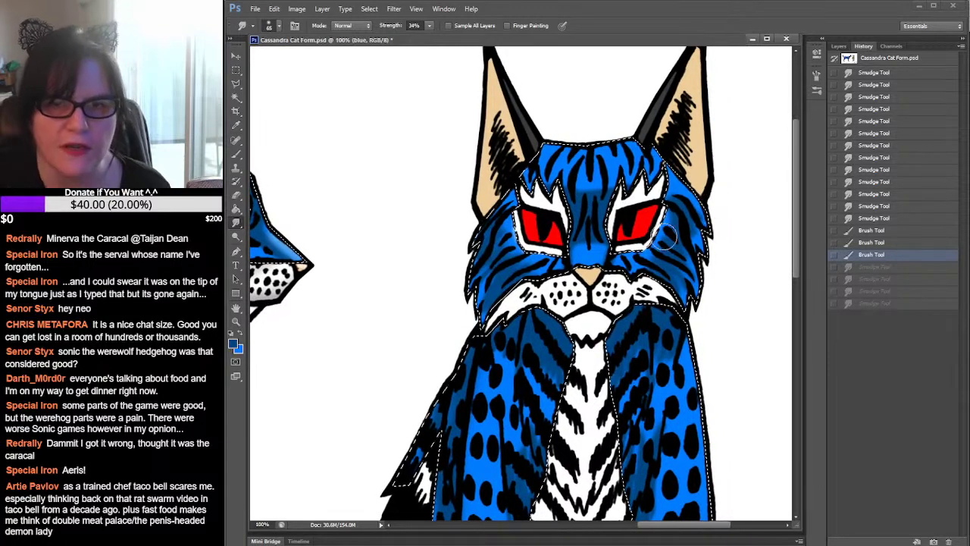
{"action": "left_click_drag", "start_coordinate": [658, 312], "coordinate": [757, 295]}
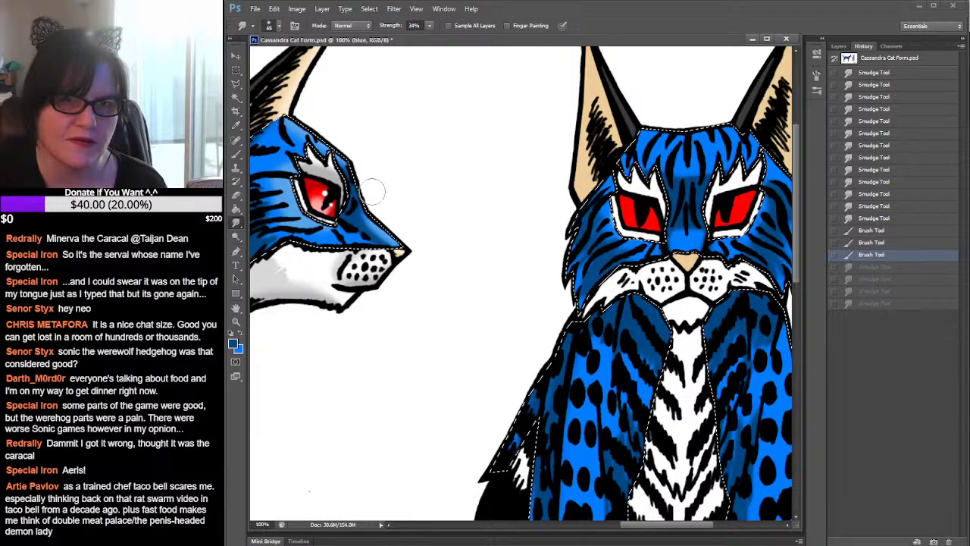
{"action": "left_click_drag", "start_coordinate": [679, 294], "coordinate": [576, 273]}
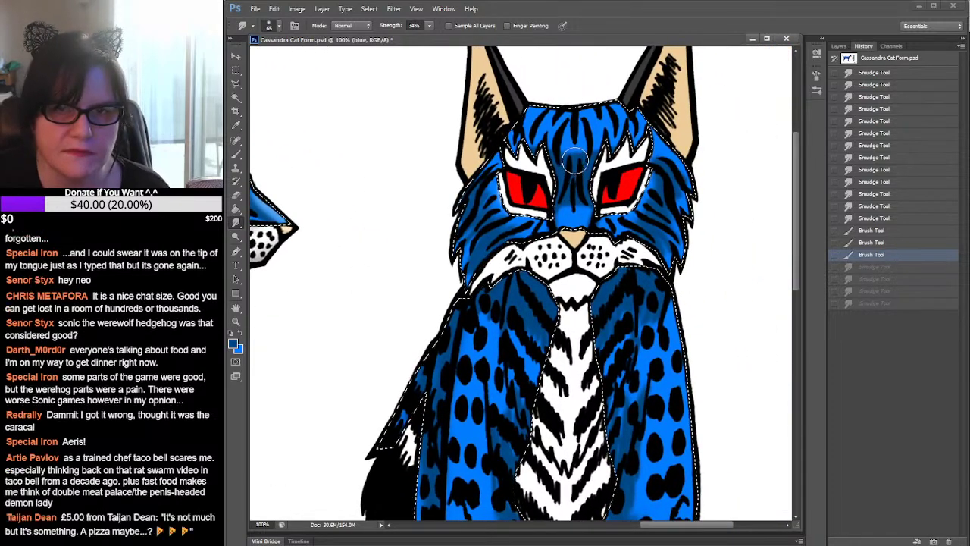
{"action": "left_click_drag", "start_coordinate": [591, 158], "coordinate": [534, 154]}
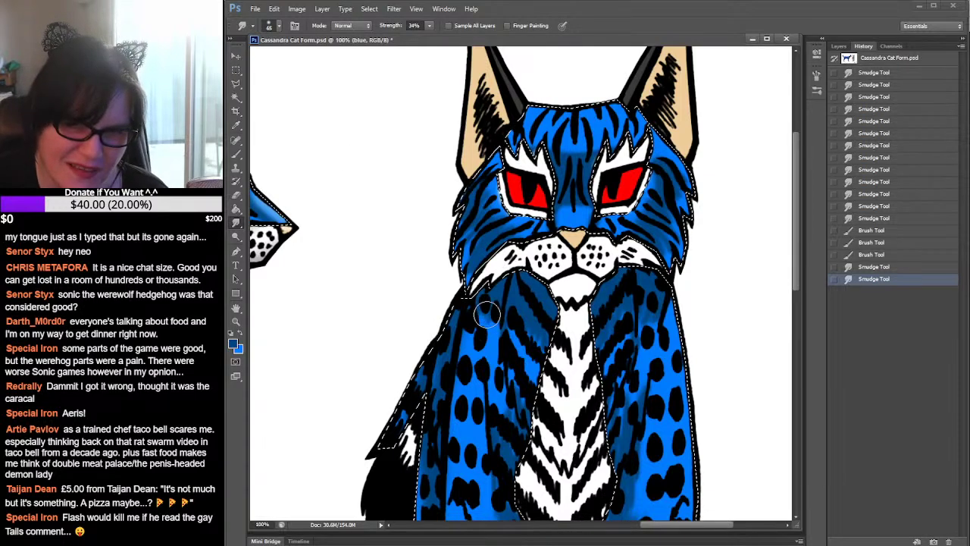
Smudge the dark blue shading on both shoulders and upper front legs beside the white chest
{"action": "left_click_drag", "start_coordinate": [482, 326], "coordinate": [534, 318]}
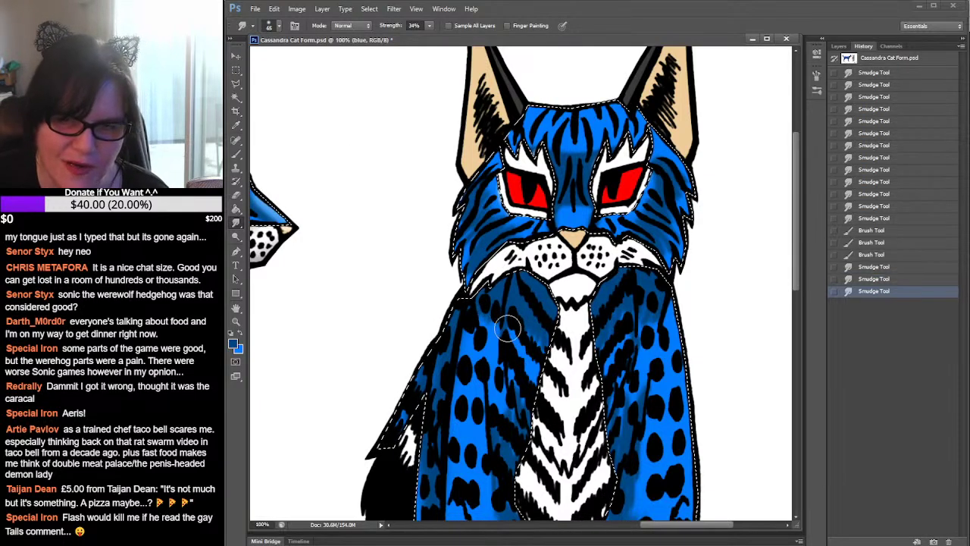
{"action": "left_click_drag", "start_coordinate": [625, 292], "coordinate": [678, 303]}
{"action": "scroll", "coordinate": [658, 356], "scroll_direction": "down", "scroll_amount": 5}
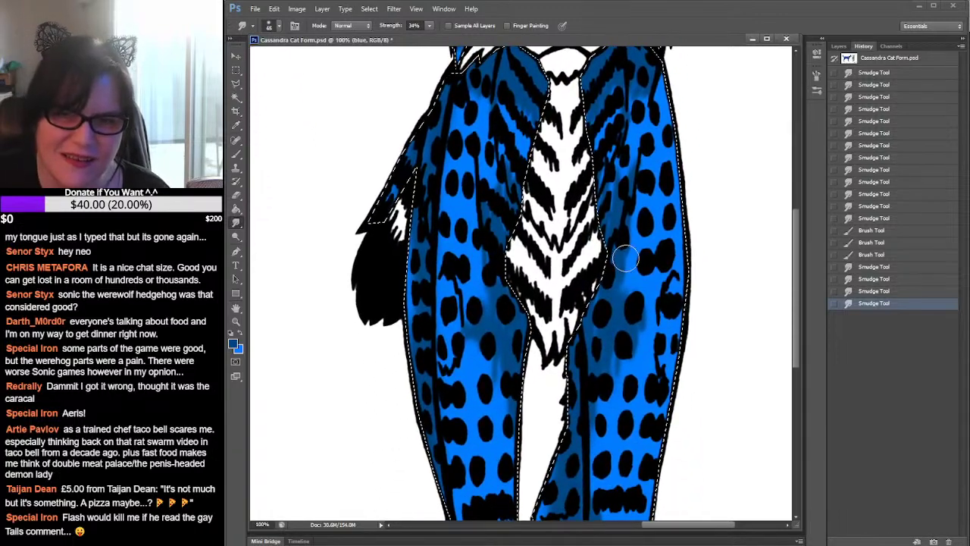
{"action": "mouse_move", "coordinate": [634, 282]}
{"action": "left_mouse_down"}
{"action": "mouse_move", "coordinate": [623, 279]}
{"action": "mouse_move", "coordinate": [635, 324]}
{"action": "mouse_move", "coordinate": [647, 278]}
{"action": "mouse_move", "coordinate": [641, 174]}
{"action": "mouse_move", "coordinate": [618, 72]}
{"action": "left_mouse_up"}
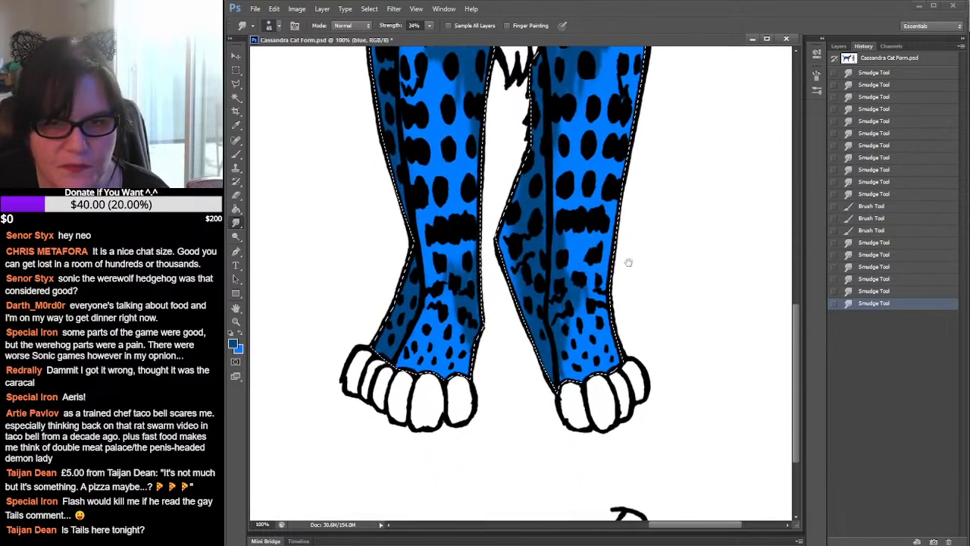
{"action": "left_click_drag", "start_coordinate": [537, 273], "coordinate": [570, 454]}
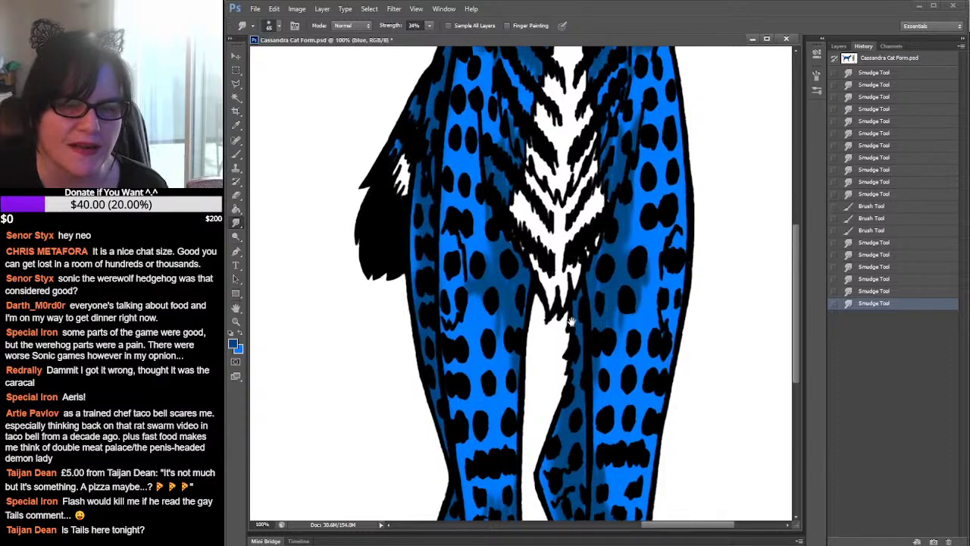
Sample the light blue swatch from the colour palette beside the signature as the painting colour
{"action": "left_click_drag", "start_coordinate": [570, 321], "coordinate": [547, 167]}
{"action": "left_click_drag", "start_coordinate": [670, 280], "coordinate": [596, 99]}
{"action": "left_click_drag", "start_coordinate": [645, 262], "coordinate": [612, 76]}
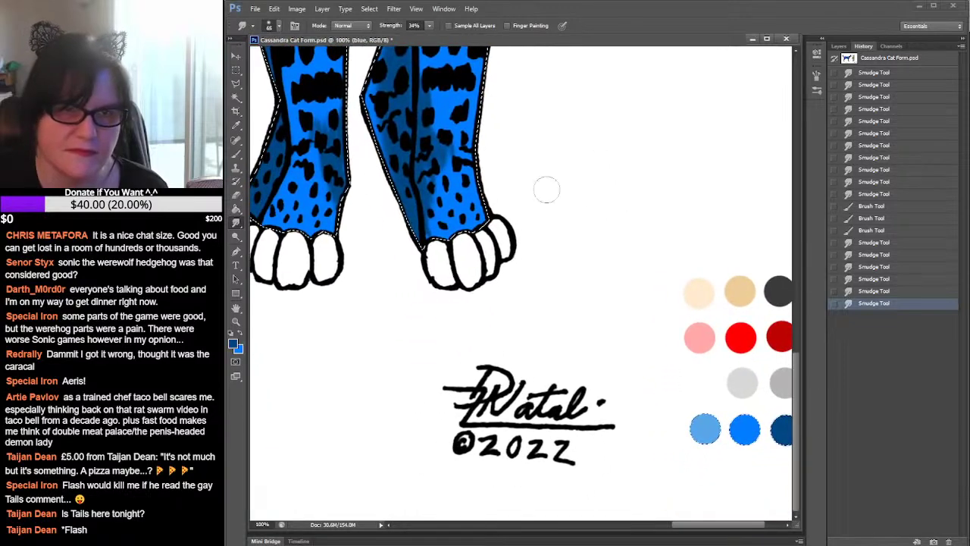
{"action": "left_click", "coordinate": [237, 125]}
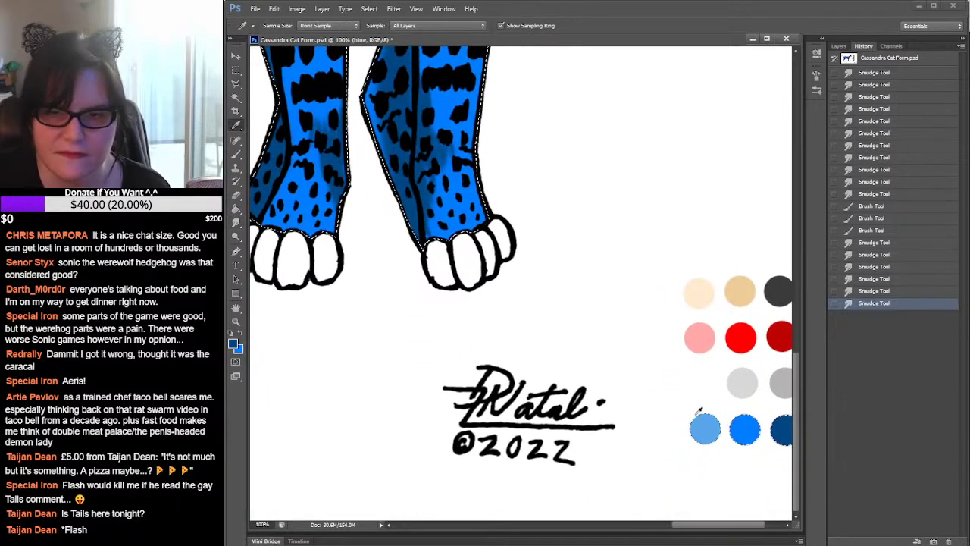
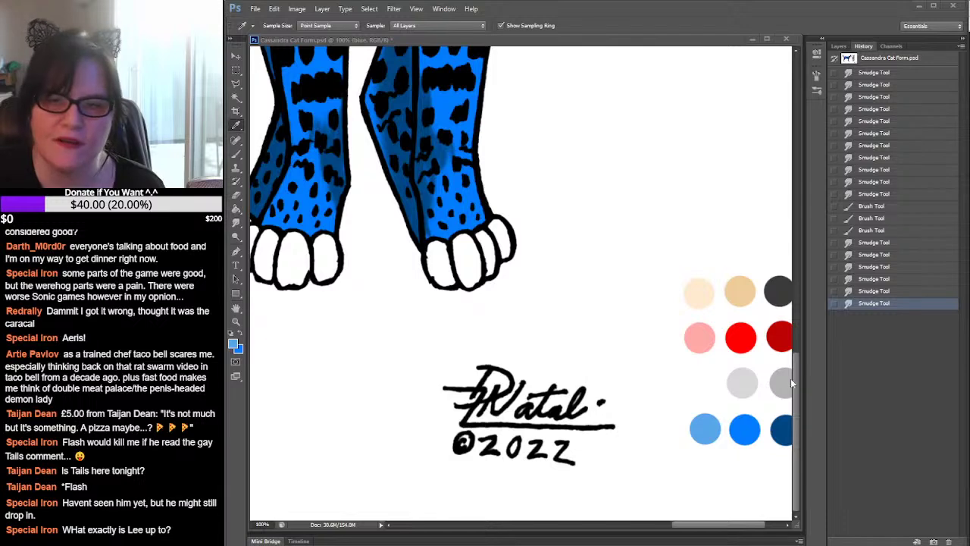
Brush light blue highlights onto the spotted fur of both front feet, just above the toes
{"action": "left_click_drag", "start_coordinate": [801, 377], "coordinate": [799, 355]}
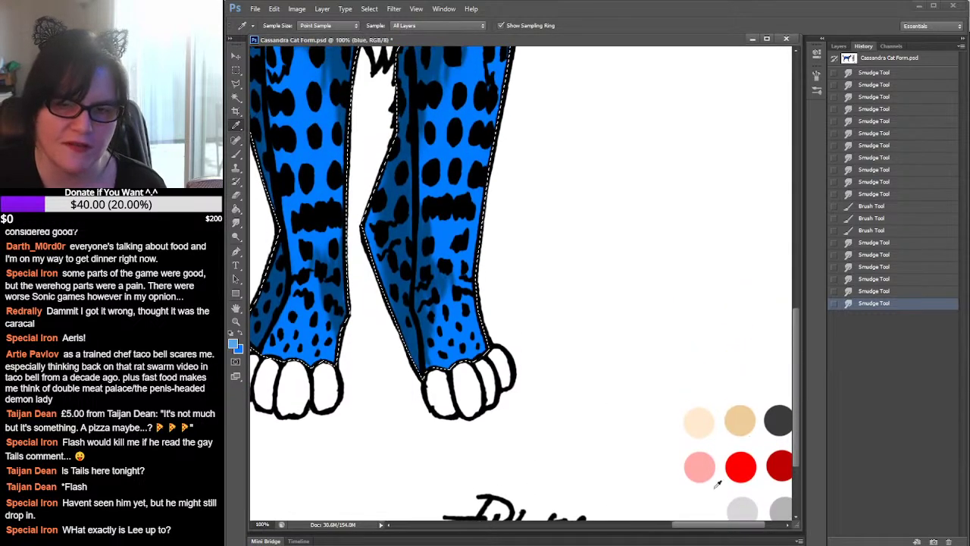
{"action": "left_click_drag", "start_coordinate": [719, 529], "coordinate": [680, 530]}
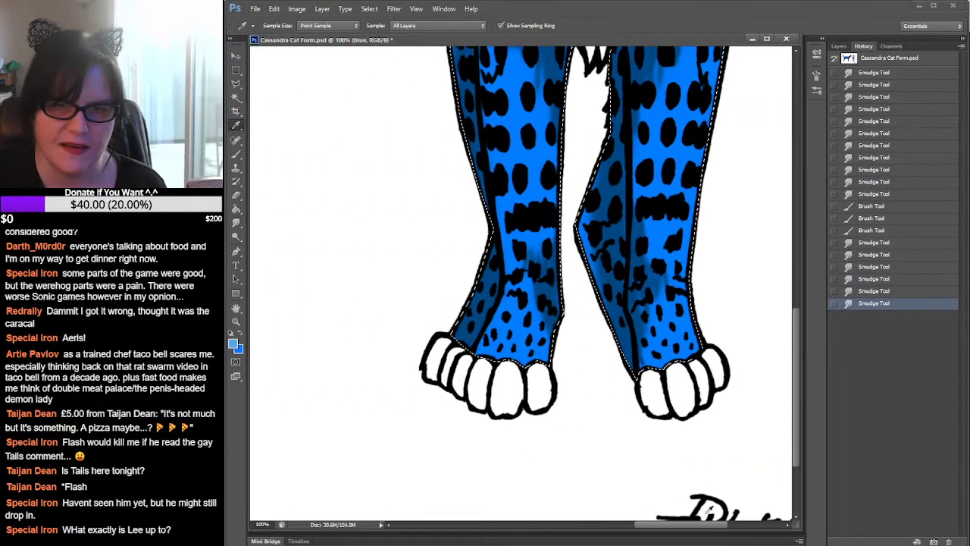
{"action": "left_click", "coordinate": [236, 154]}
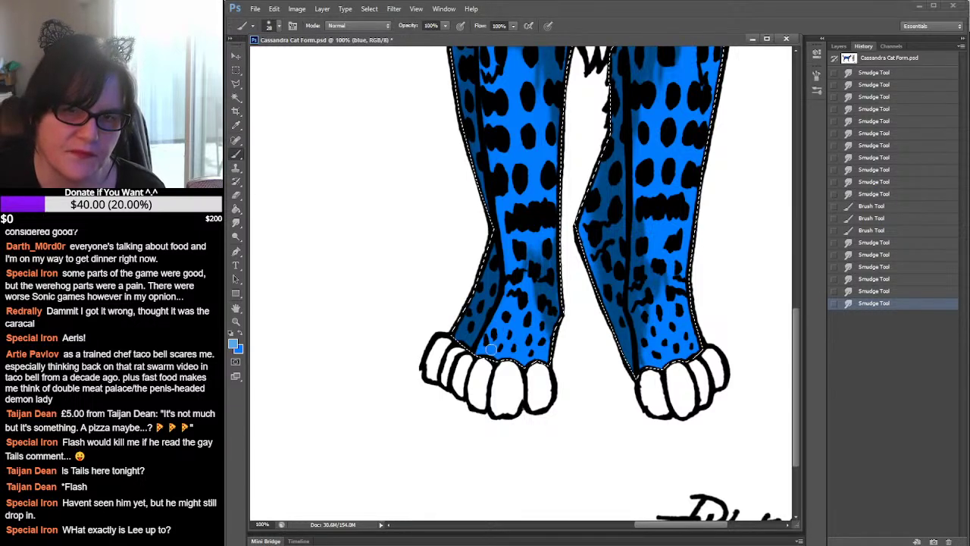
{"action": "mouse_move", "coordinate": [707, 533]}
{"action": "left_mouse_down"}
{"action": "mouse_move", "coordinate": [603, 538]}
{"action": "mouse_move", "coordinate": [696, 532]}
{"action": "left_mouse_up"}
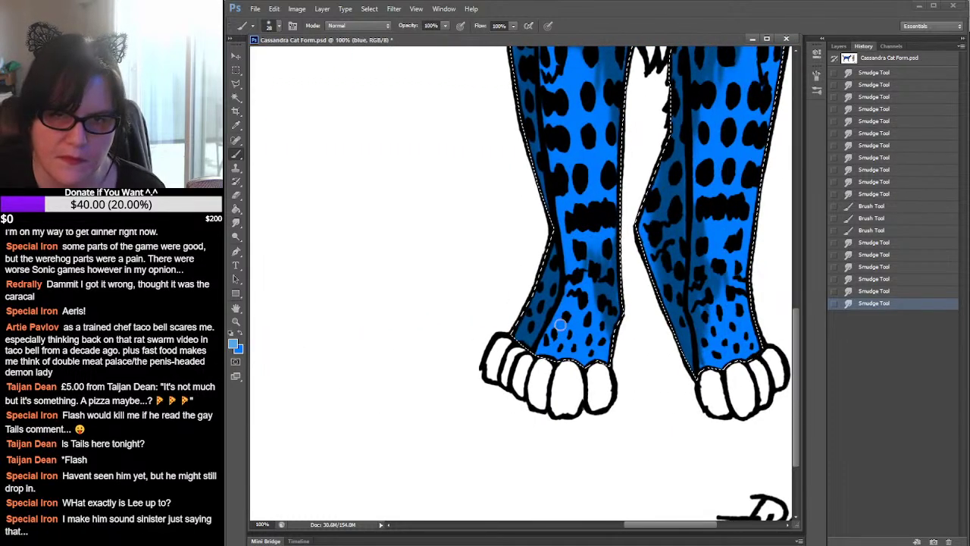
{"action": "mouse_move", "coordinate": [559, 327]}
{"action": "left_mouse_down"}
{"action": "mouse_move", "coordinate": [552, 333]}
{"action": "mouse_move", "coordinate": [567, 309]}
{"action": "mouse_move", "coordinate": [593, 337]}
{"action": "mouse_move", "coordinate": [599, 332]}
{"action": "mouse_move", "coordinate": [570, 310]}
{"action": "mouse_move", "coordinate": [572, 349]}
{"action": "mouse_move", "coordinate": [591, 349]}
{"action": "left_mouse_up"}
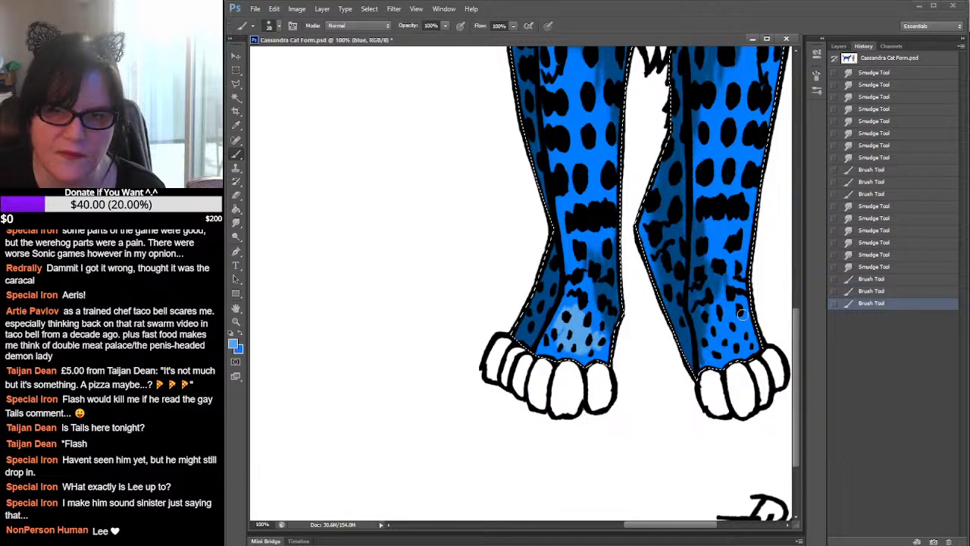
{"action": "mouse_move", "coordinate": [725, 322]}
{"action": "left_mouse_down"}
{"action": "mouse_move", "coordinate": [746, 337]}
{"action": "mouse_move", "coordinate": [744, 295]}
{"action": "mouse_move", "coordinate": [743, 328]}
{"action": "mouse_move", "coordinate": [716, 337]}
{"action": "mouse_move", "coordinate": [752, 342]}
{"action": "left_mouse_up"}
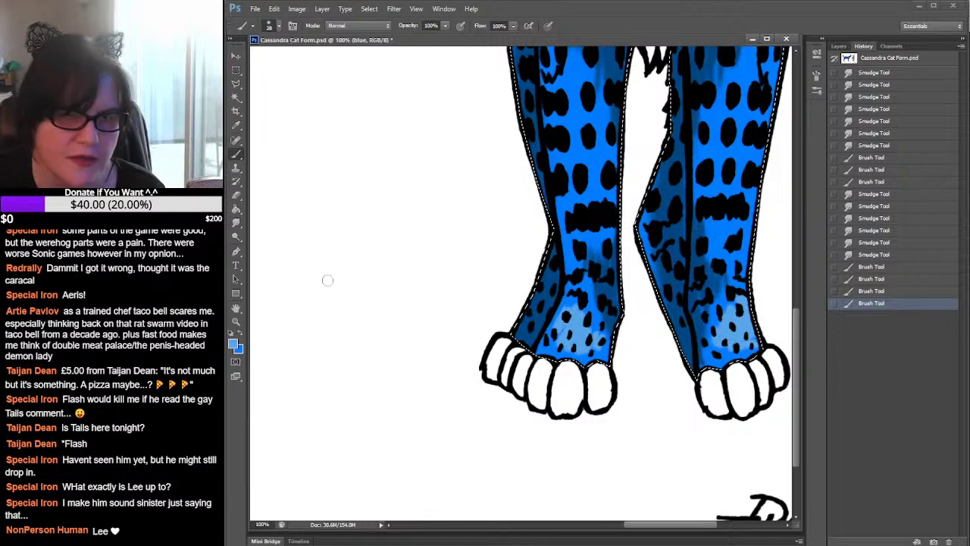
Blend the light blue highlights on both front feet into the fur with the Smudge tool
{"action": "left_click", "coordinate": [236, 222]}
{"action": "mouse_move", "coordinate": [597, 341]}
{"action": "left_mouse_down"}
{"action": "mouse_move", "coordinate": [559, 337]}
{"action": "mouse_move", "coordinate": [563, 330]}
{"action": "mouse_move", "coordinate": [561, 356]}
{"action": "left_mouse_up"}
{"action": "mouse_move", "coordinate": [606, 318]}
{"action": "left_mouse_down"}
{"action": "mouse_move", "coordinate": [599, 362]}
{"action": "mouse_move", "coordinate": [596, 350]}
{"action": "left_mouse_up"}
{"action": "left_click_drag", "start_coordinate": [592, 342], "coordinate": [583, 328]}
{"action": "left_click_drag", "start_coordinate": [564, 322], "coordinate": [561, 327]}
{"action": "mouse_move", "coordinate": [735, 345]}
{"action": "left_mouse_down"}
{"action": "mouse_move", "coordinate": [724, 333]}
{"action": "mouse_move", "coordinate": [716, 356]}
{"action": "mouse_move", "coordinate": [728, 370]}
{"action": "mouse_move", "coordinate": [750, 364]}
{"action": "left_mouse_up"}
{"action": "mouse_move", "coordinate": [750, 326]}
{"action": "left_mouse_down"}
{"action": "mouse_move", "coordinate": [733, 335]}
{"action": "mouse_move", "coordinate": [728, 302]}
{"action": "mouse_move", "coordinate": [734, 311]}
{"action": "left_mouse_up"}
Brush light blue highlights along the outer edges of the spotted fur on both upper front legs
{"action": "mouse_move", "coordinate": [668, 204]}
{"action": "left_mouse_down"}
{"action": "mouse_move", "coordinate": [663, 245]}
{"action": "mouse_move", "coordinate": [591, 325]}
{"action": "mouse_move", "coordinate": [629, 287]}
{"action": "mouse_move", "coordinate": [753, 308]}
{"action": "mouse_move", "coordinate": [634, 329]}
{"action": "mouse_move", "coordinate": [567, 356]}
{"action": "mouse_move", "coordinate": [587, 348]}
{"action": "mouse_move", "coordinate": [472, 366]}
{"action": "mouse_move", "coordinate": [630, 344]}
{"action": "mouse_move", "coordinate": [518, 383]}
{"action": "left_mouse_up"}
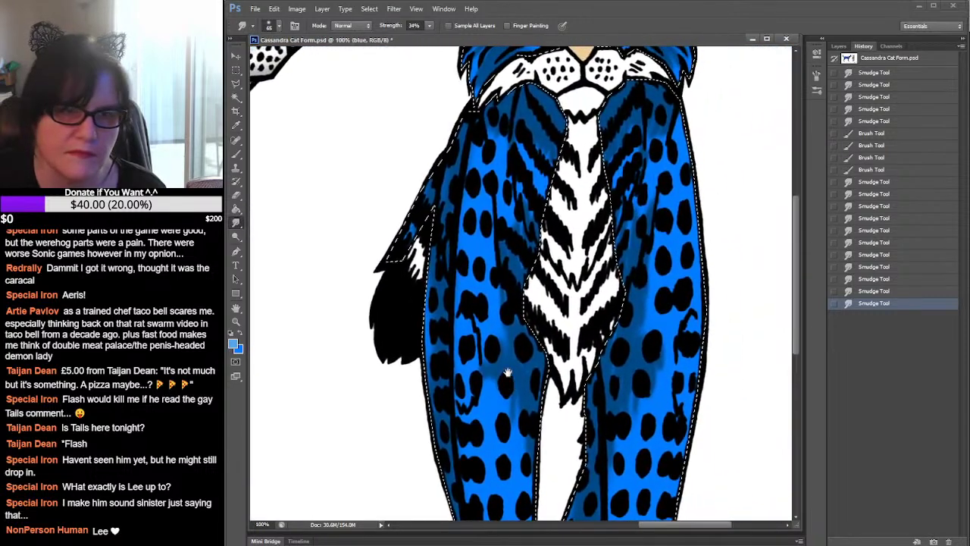
{"action": "left_click", "coordinate": [235, 154]}
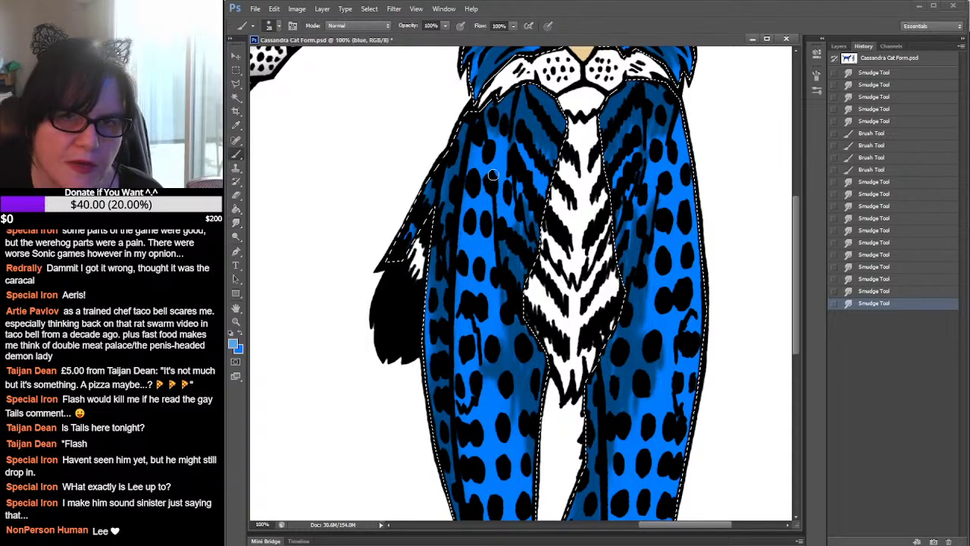
{"action": "left_click_drag", "start_coordinate": [471, 170], "coordinate": [473, 192]}
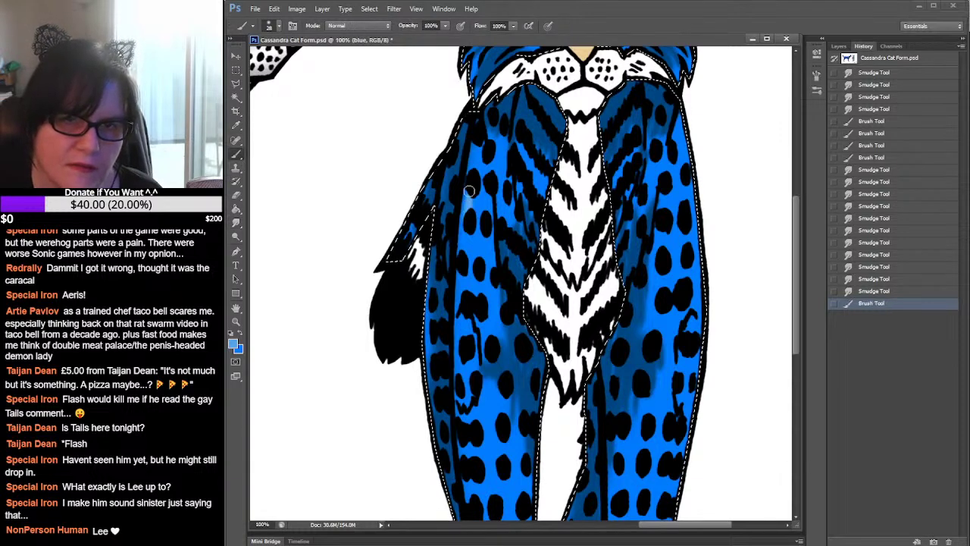
{"action": "left_click_drag", "start_coordinate": [459, 247], "coordinate": [457, 293]}
{"action": "left_click_drag", "start_coordinate": [469, 167], "coordinate": [469, 145]}
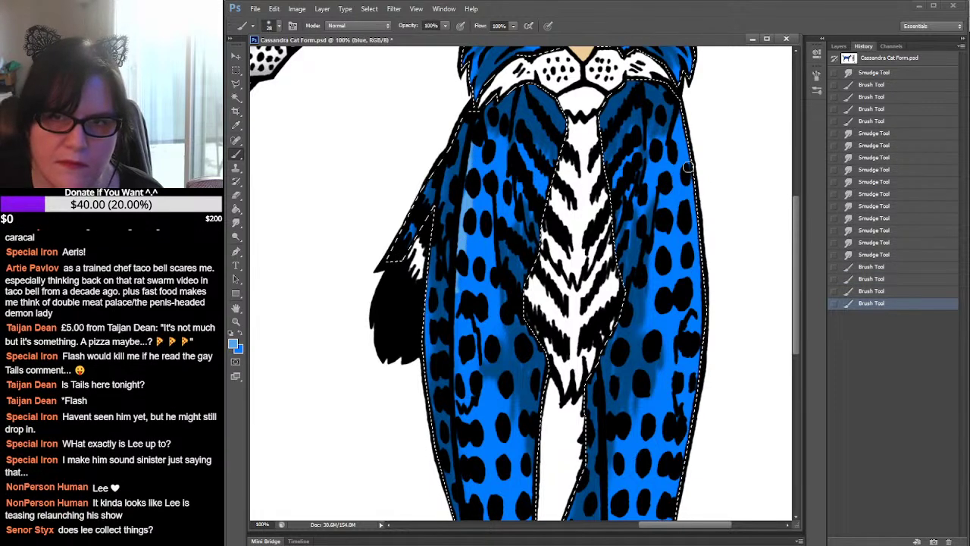
{"action": "left_click_drag", "start_coordinate": [695, 174], "coordinate": [687, 212]}
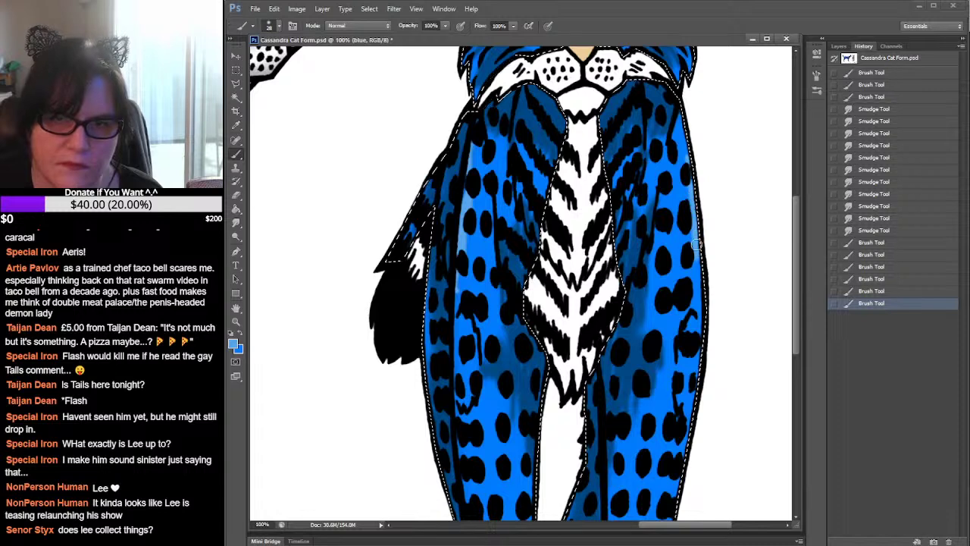
{"action": "mouse_move", "coordinate": [697, 245]}
{"action": "left_mouse_down"}
{"action": "mouse_move", "coordinate": [703, 286]}
{"action": "mouse_move", "coordinate": [699, 198]}
{"action": "left_mouse_up"}
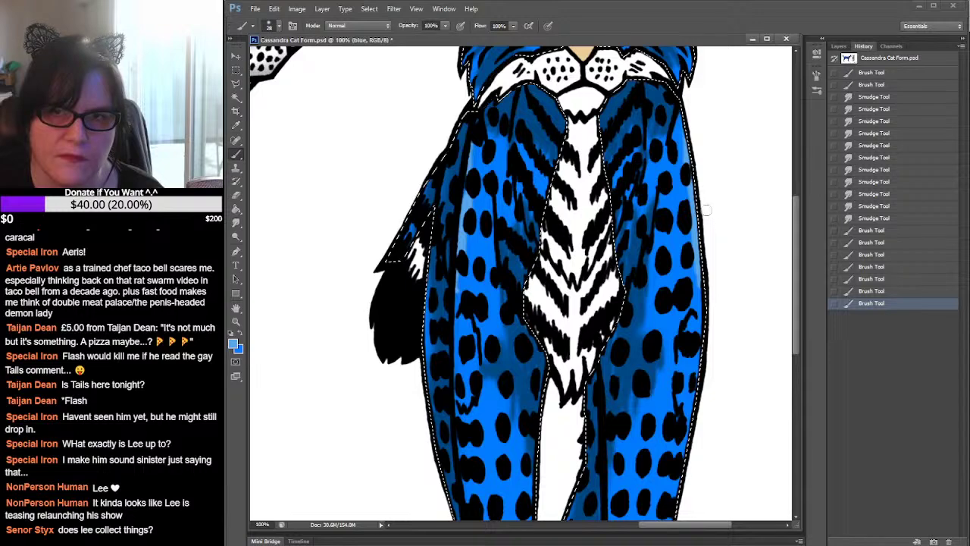
Brush a light blue highlight onto the bridge just above the nose of the front-facing head
{"action": "key", "text": "ctrl+h"}
{"action": "scroll", "coordinate": [703, 176], "scroll_direction": "up", "scroll_amount": 5}
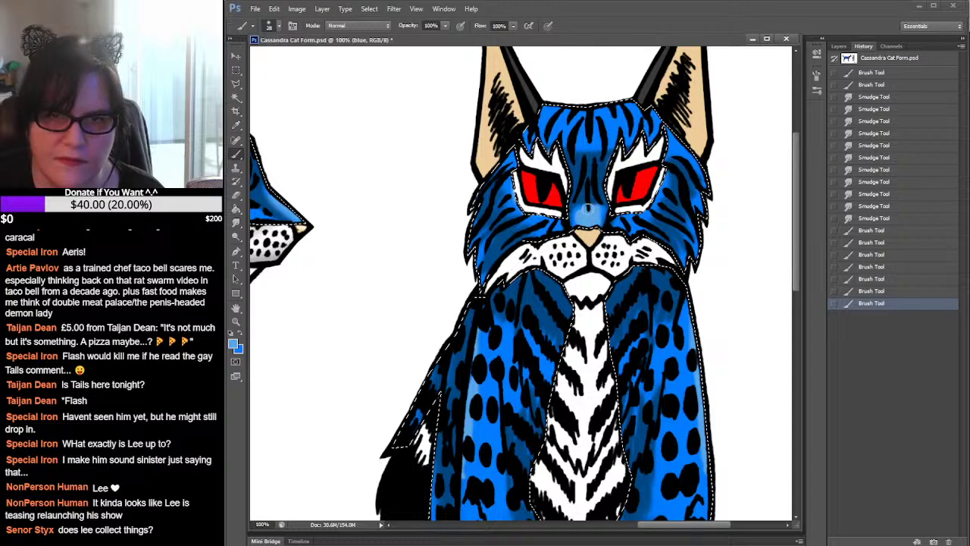
{"action": "left_click_drag", "start_coordinate": [578, 211], "coordinate": [593, 220]}
{"action": "left_click_drag", "start_coordinate": [623, 165], "coordinate": [585, 201]}
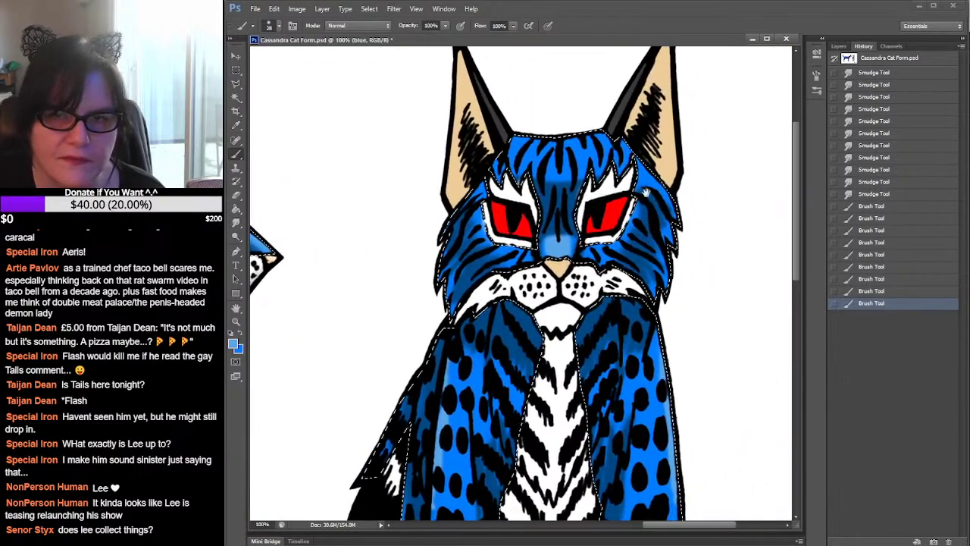
Swap to the medium blue and brush it onto the striped fur beside and below both eyes
{"action": "left_click_drag", "start_coordinate": [670, 202], "coordinate": [676, 213]}
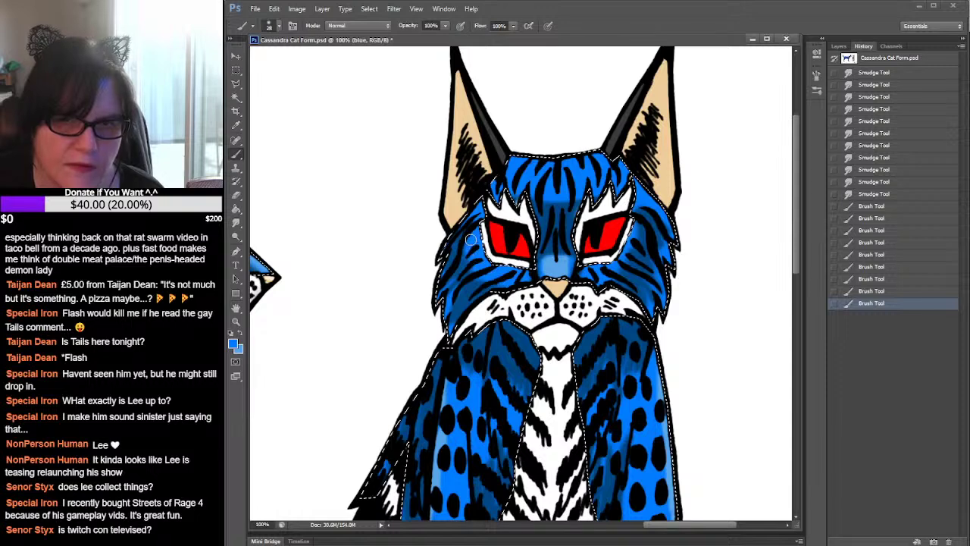
{"action": "left_click_drag", "start_coordinate": [470, 239], "coordinate": [510, 277]}
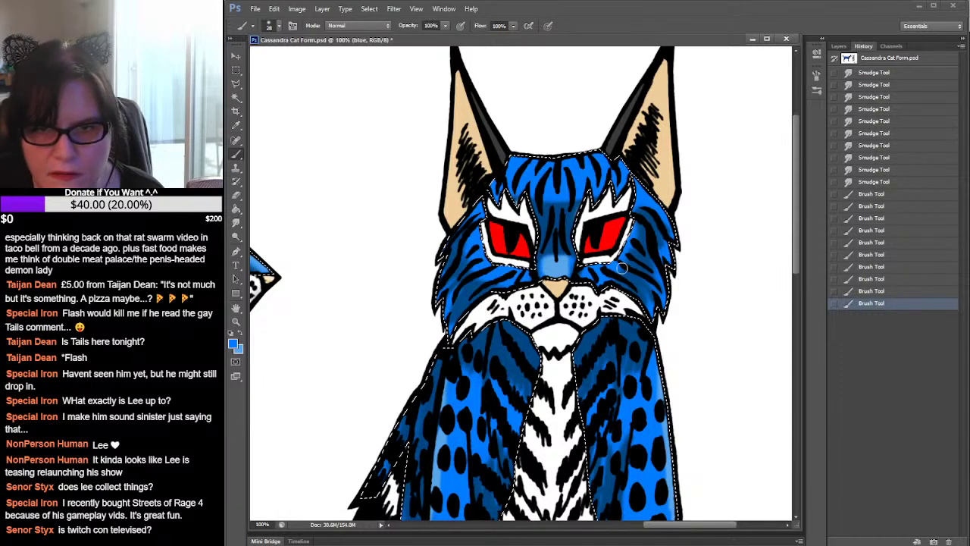
{"action": "mouse_move", "coordinate": [640, 238]}
{"action": "left_mouse_down"}
{"action": "mouse_move", "coordinate": [656, 267]}
{"action": "mouse_move", "coordinate": [660, 250]}
{"action": "left_mouse_up"}
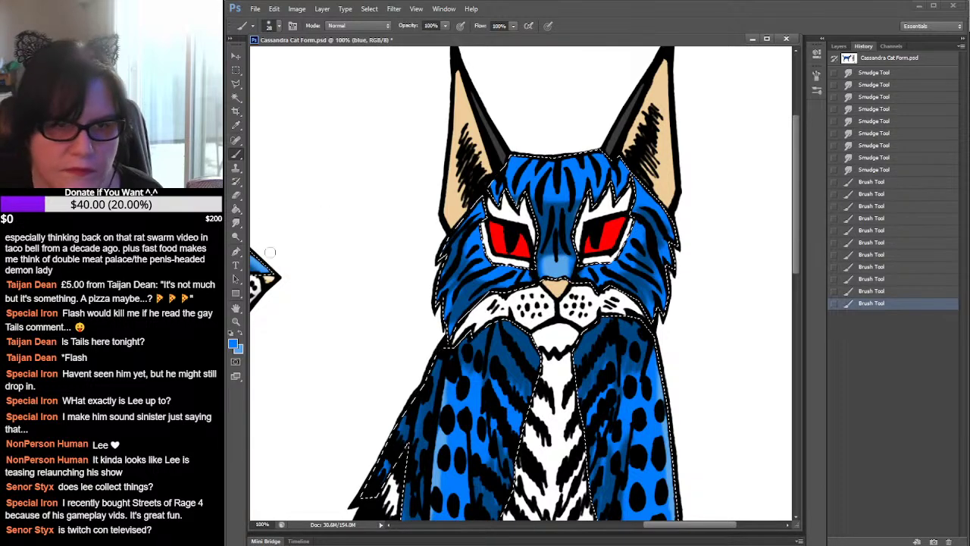
Swap to light blue and brush highlights beside and below both eyes and across the striped forehead of the front-facing head
{"action": "left_click", "coordinate": [236, 321]}
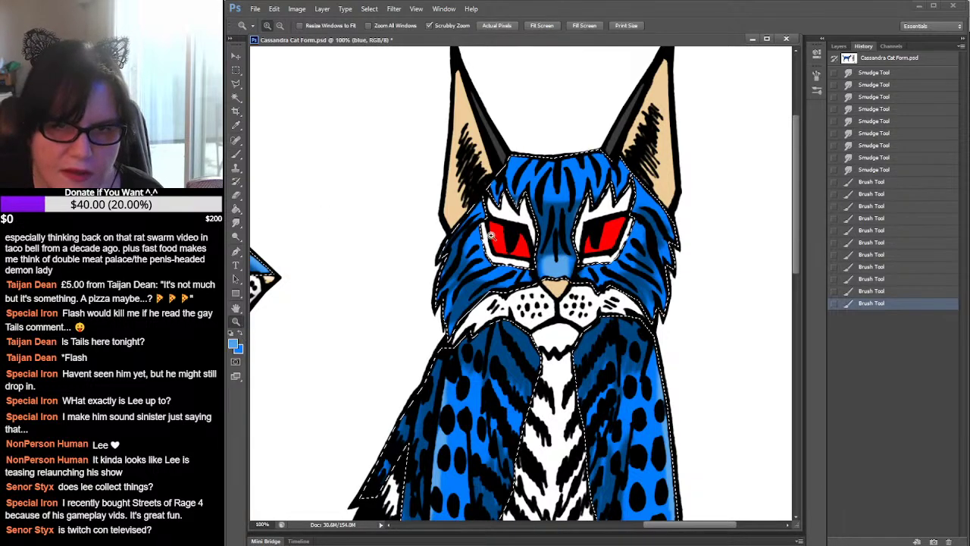
{"action": "left_click", "coordinate": [235, 154]}
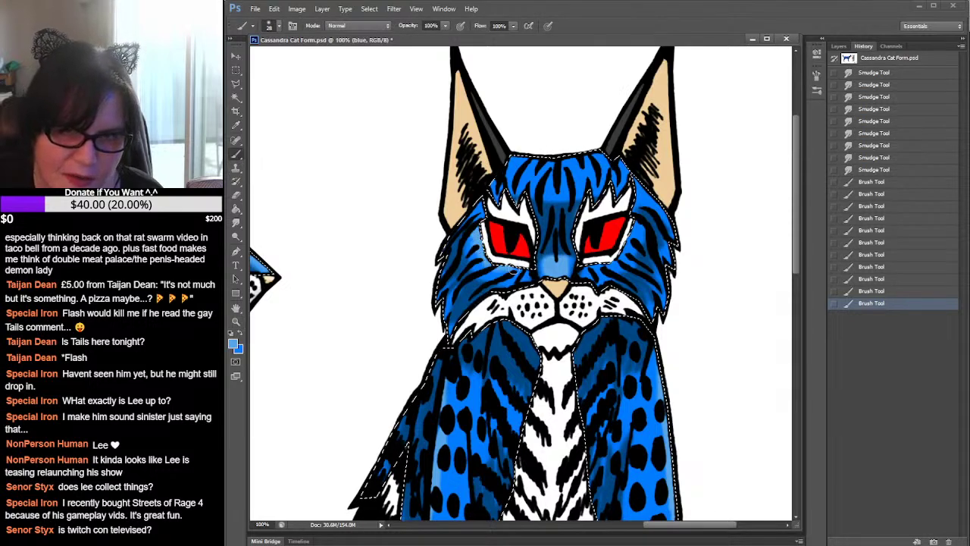
{"action": "left_click_drag", "start_coordinate": [641, 243], "coordinate": [647, 225]}
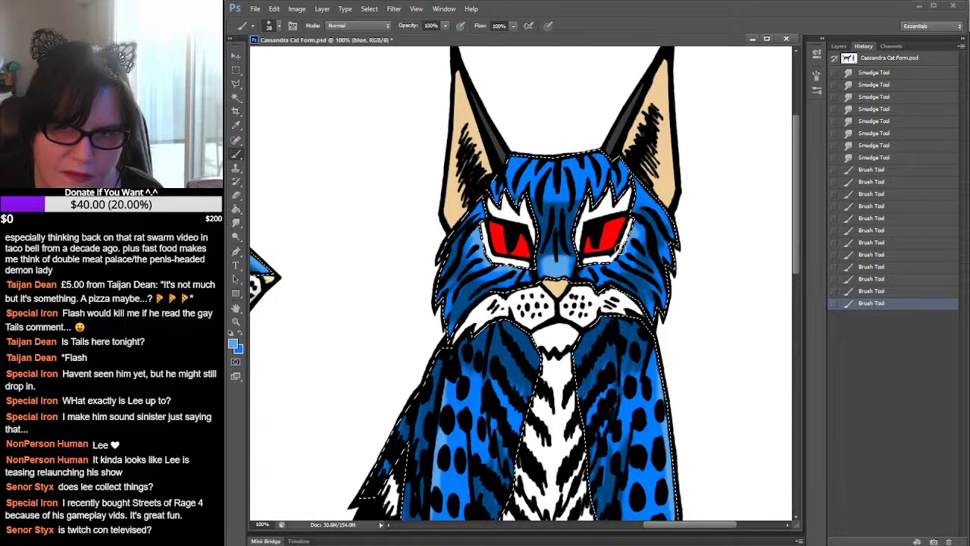
{"action": "left_click_drag", "start_coordinate": [601, 265], "coordinate": [640, 225]}
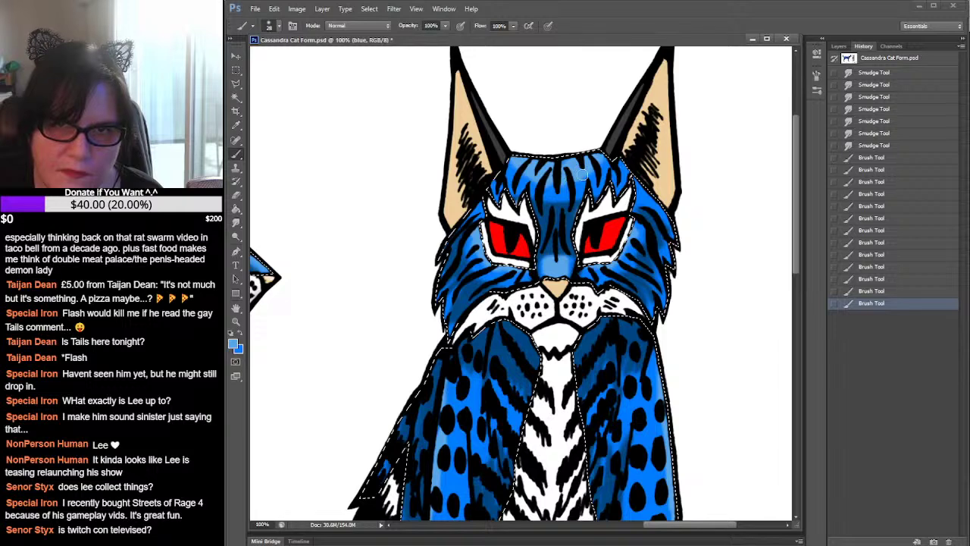
{"action": "left_click_drag", "start_coordinate": [586, 181], "coordinate": [582, 171]}
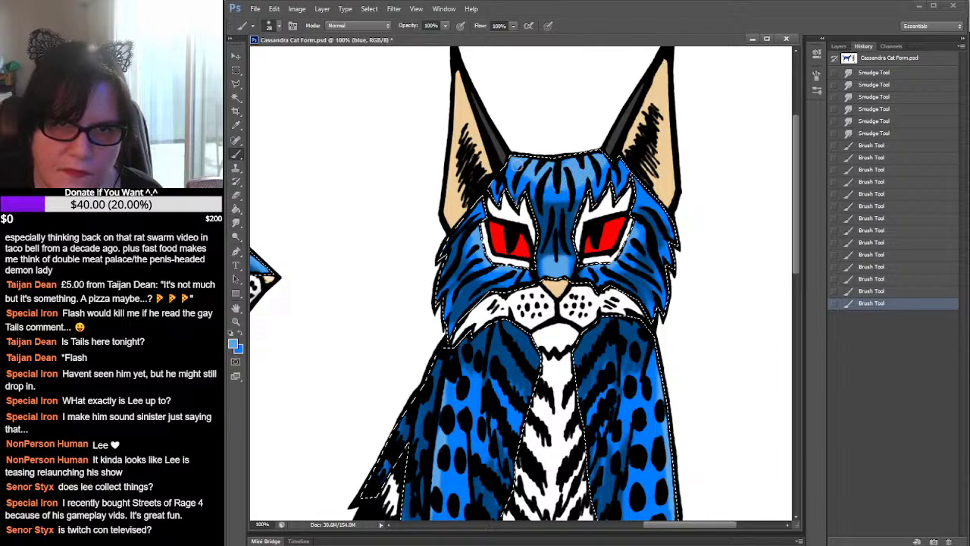
Blend the light blue forehead highlights into the striped fur with the Smudge tool
{"action": "left_click", "coordinate": [236, 221]}
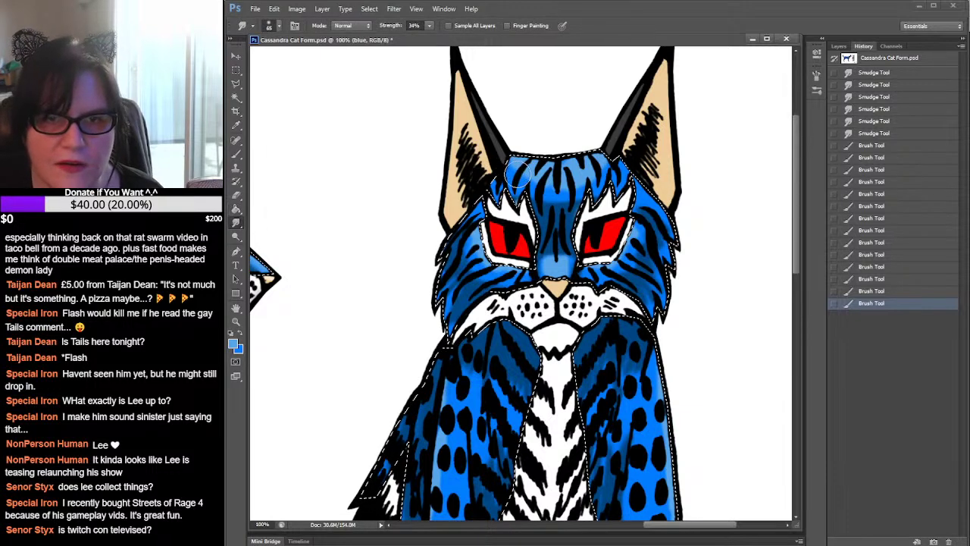
{"action": "mouse_move", "coordinate": [506, 179]}
{"action": "left_mouse_down"}
{"action": "mouse_move", "coordinate": [518, 182]}
{"action": "mouse_move", "coordinate": [560, 189]}
{"action": "mouse_move", "coordinate": [556, 179]}
{"action": "mouse_move", "coordinate": [550, 196]}
{"action": "mouse_move", "coordinate": [563, 182]}
{"action": "mouse_move", "coordinate": [572, 194]}
{"action": "mouse_move", "coordinate": [598, 173]}
{"action": "mouse_move", "coordinate": [599, 183]}
{"action": "mouse_move", "coordinate": [598, 169]}
{"action": "mouse_move", "coordinate": [626, 182]}
{"action": "left_mouse_up"}
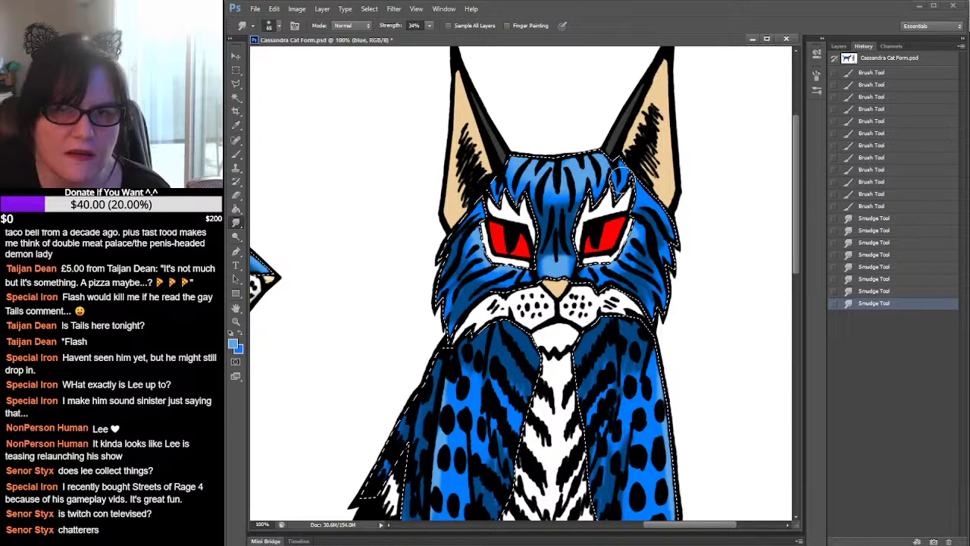
Brush light blue highlights along the outer edges of the cheek fur on both sides of the front-facing head
{"action": "left_click", "coordinate": [234, 157]}
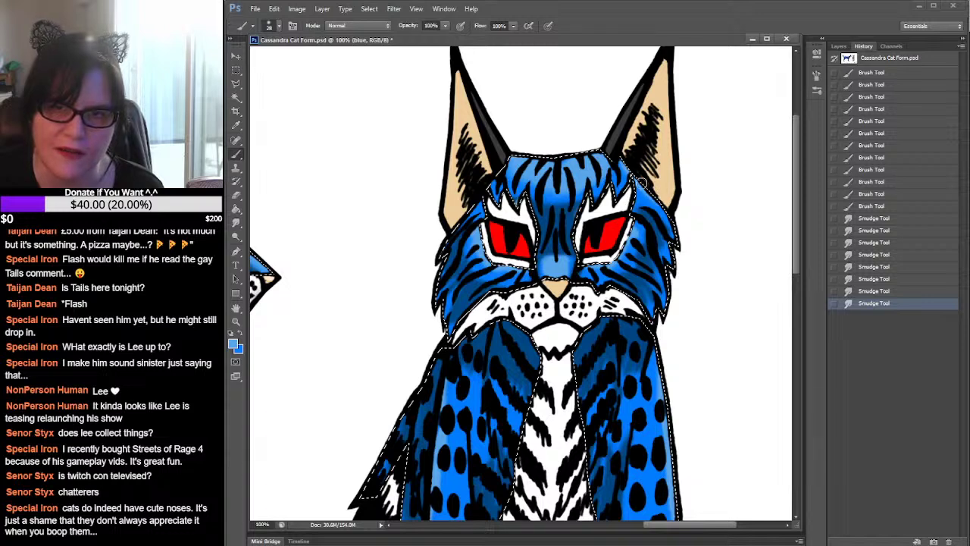
{"action": "left_click_drag", "start_coordinate": [677, 235], "coordinate": [662, 317]}
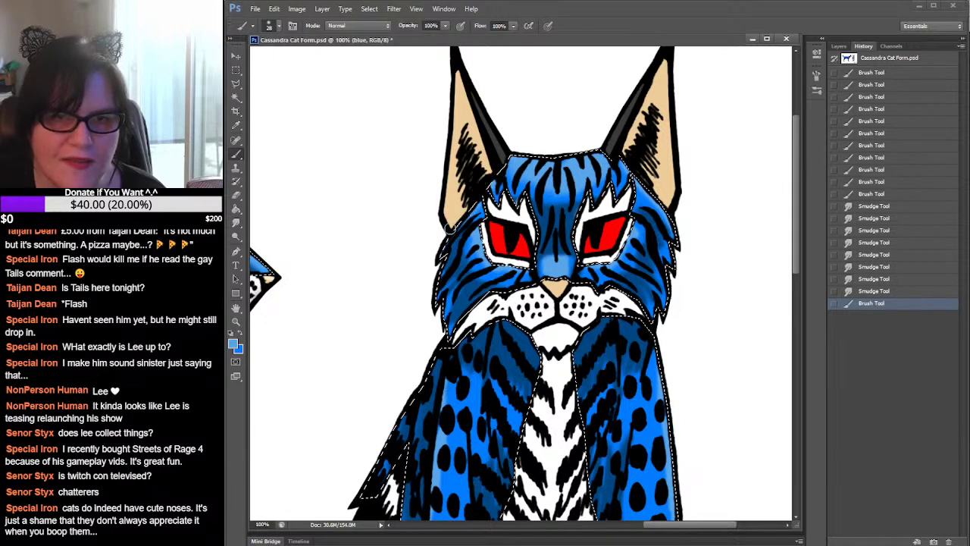
{"action": "left_click_drag", "start_coordinate": [432, 263], "coordinate": [441, 264]}
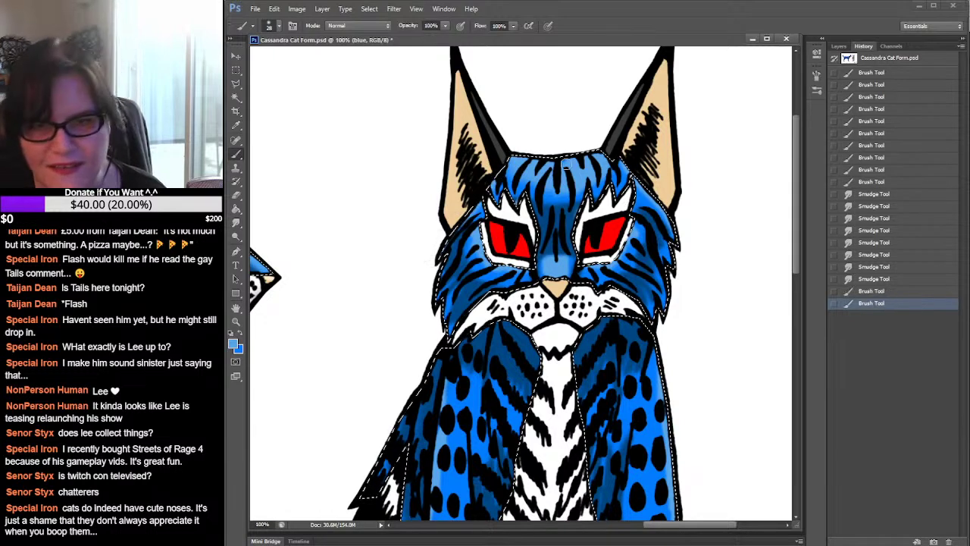
Smudge the fur along the dark line on the upper front leg nearest the tail
{"action": "mouse_move", "coordinate": [662, 290]}
{"action": "left_mouse_down"}
{"action": "mouse_move", "coordinate": [656, 125]}
{"action": "mouse_move", "coordinate": [678, 58]}
{"action": "left_mouse_up"}
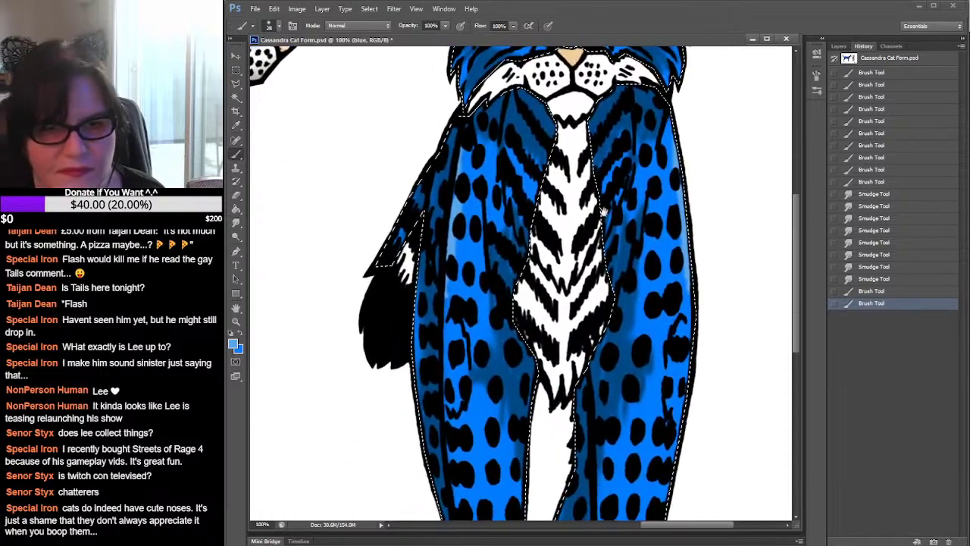
{"action": "left_click", "coordinate": [236, 222]}
{"action": "left_click_drag", "start_coordinate": [449, 283], "coordinate": [445, 335]}
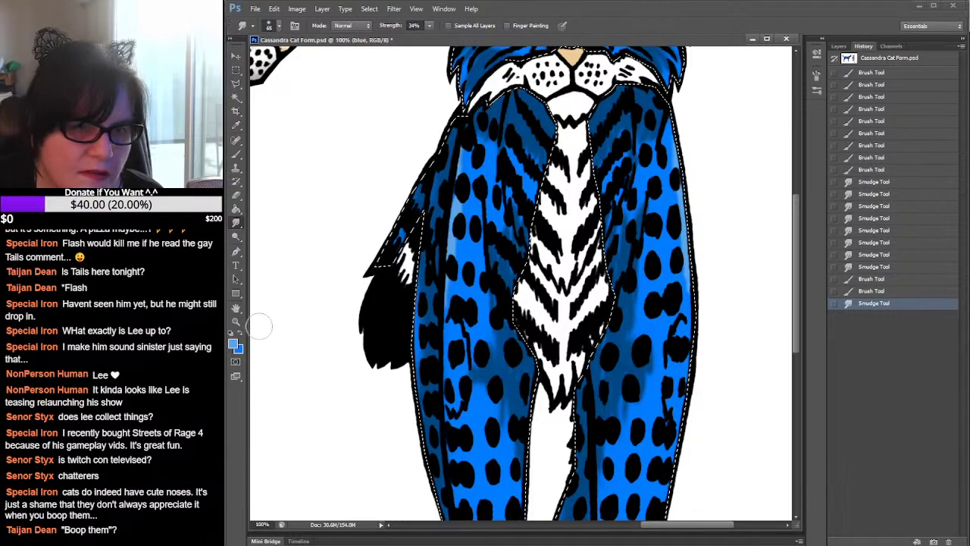
Clear the selection around the blue fur
{"action": "left_click", "coordinate": [236, 321]}
{"action": "left_click", "coordinate": [600, 254], "text": "alt"}
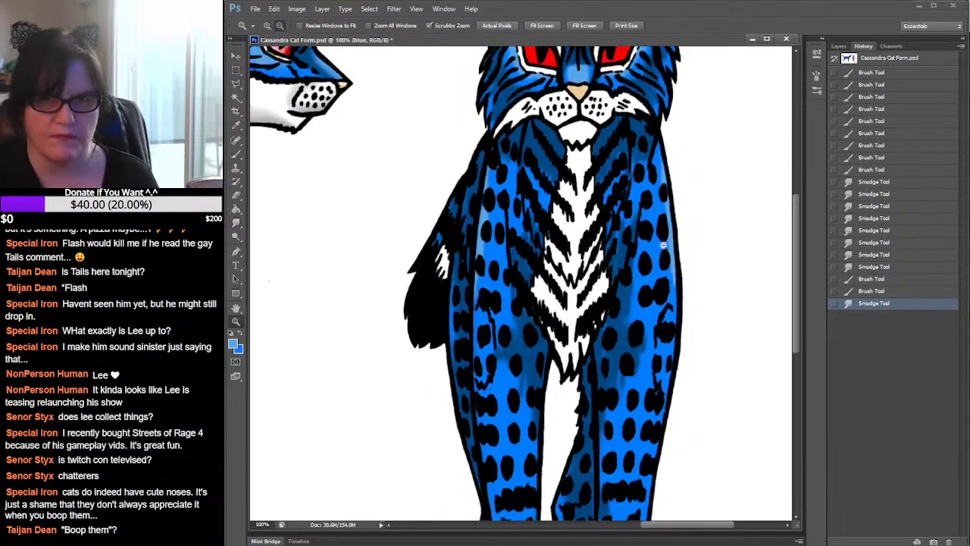
{"action": "left_click", "coordinate": [676, 250], "text": "alt"}
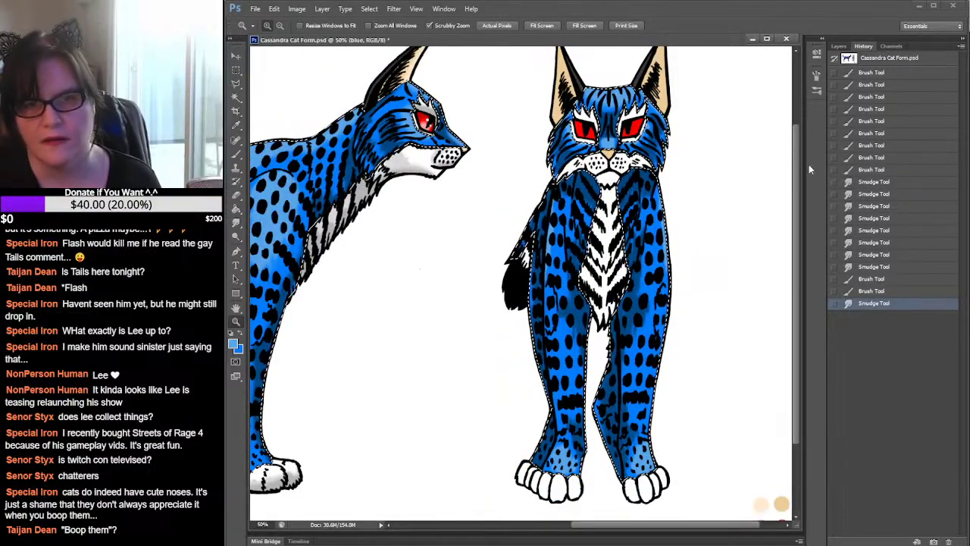
{"action": "key", "text": "m"}
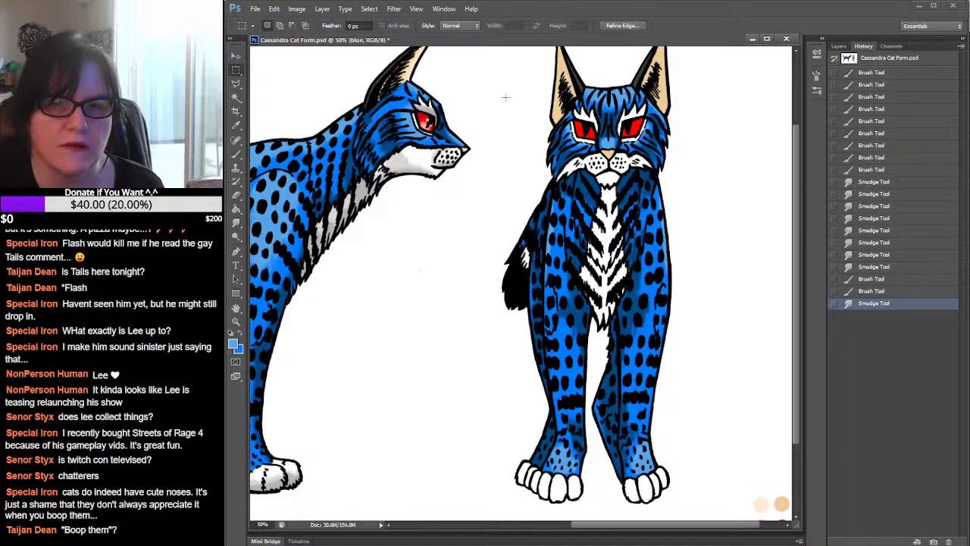
{"action": "left_click", "coordinate": [519, 99]}
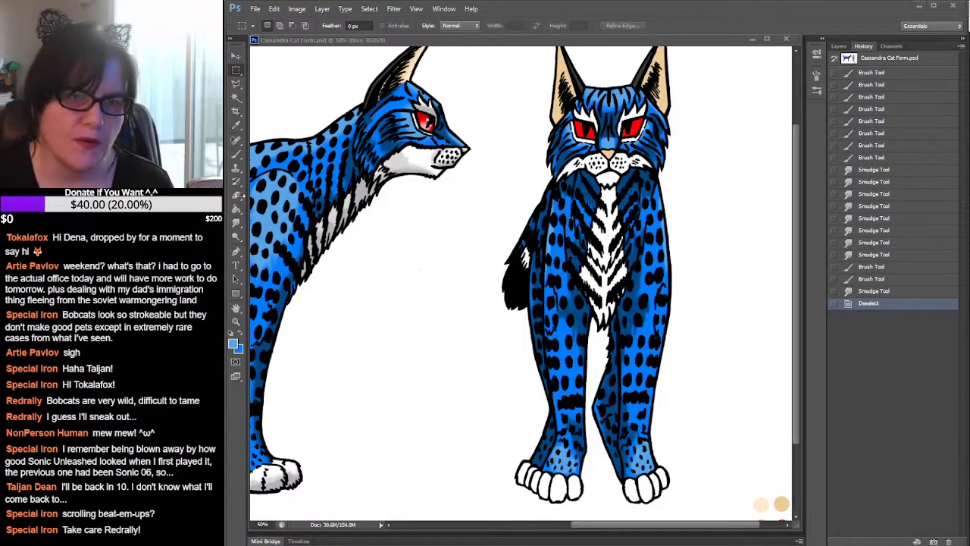
Load the contents of the blue layer as a selection for further brushing
{"action": "left_click", "coordinate": [237, 156]}
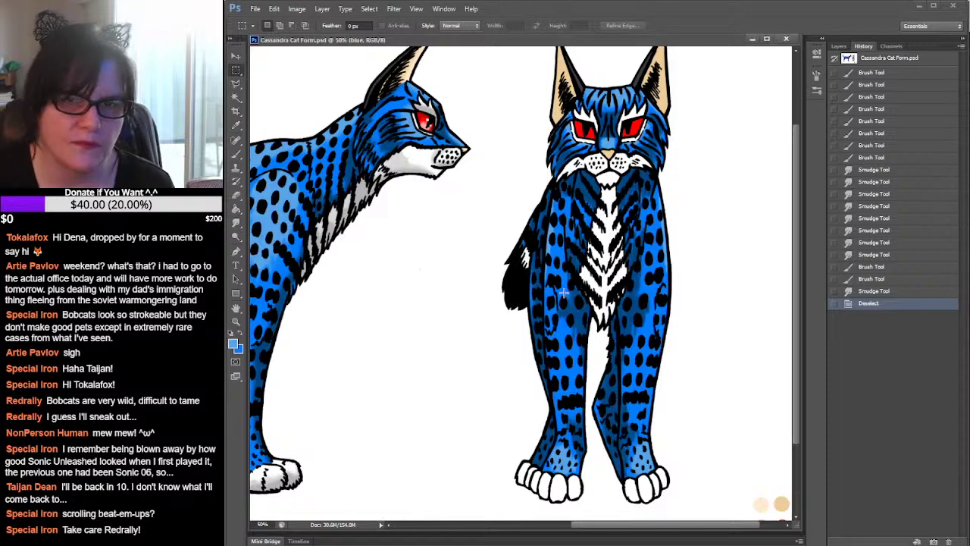
{"action": "left_click", "coordinate": [237, 153]}
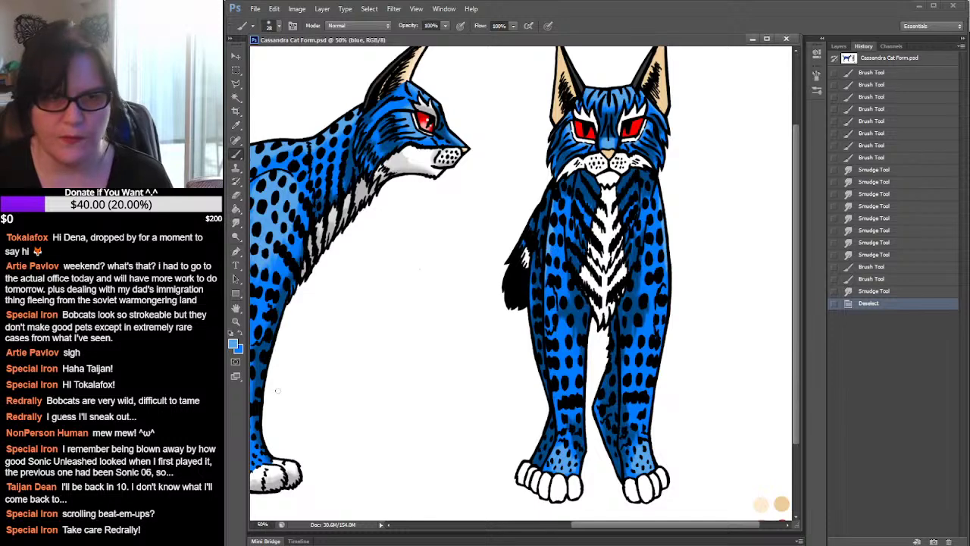
{"action": "left_click", "coordinate": [838, 46]}
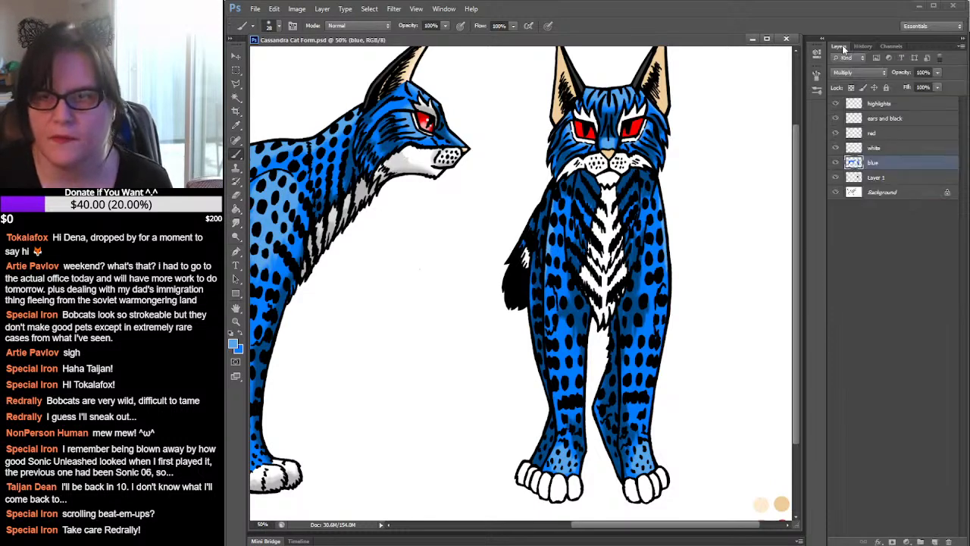
{"action": "left_click", "coordinate": [853, 163], "text": "ctrl"}
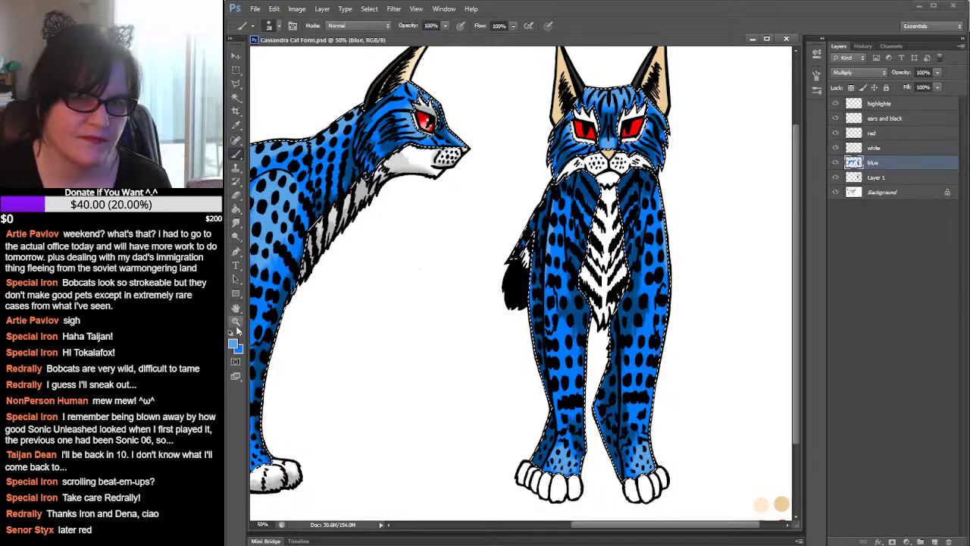
Brush wider light blue highlights between the spots down the upper half of both front legs
{"action": "key", "text": "z"}
{"action": "left_click", "coordinate": [638, 256]}
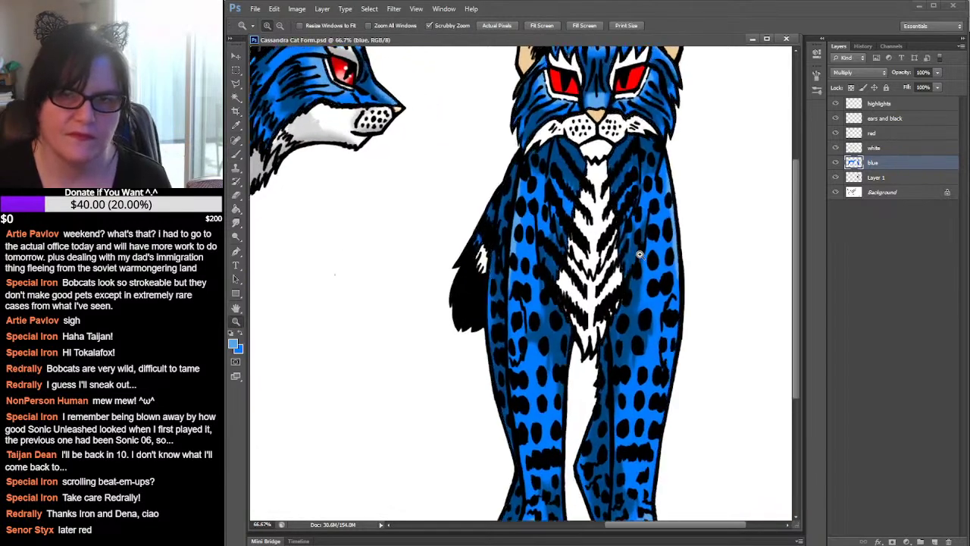
{"action": "left_click", "coordinate": [638, 255]}
{"action": "scroll", "coordinate": [640, 228], "scroll_direction": "down", "scroll_amount": 2}
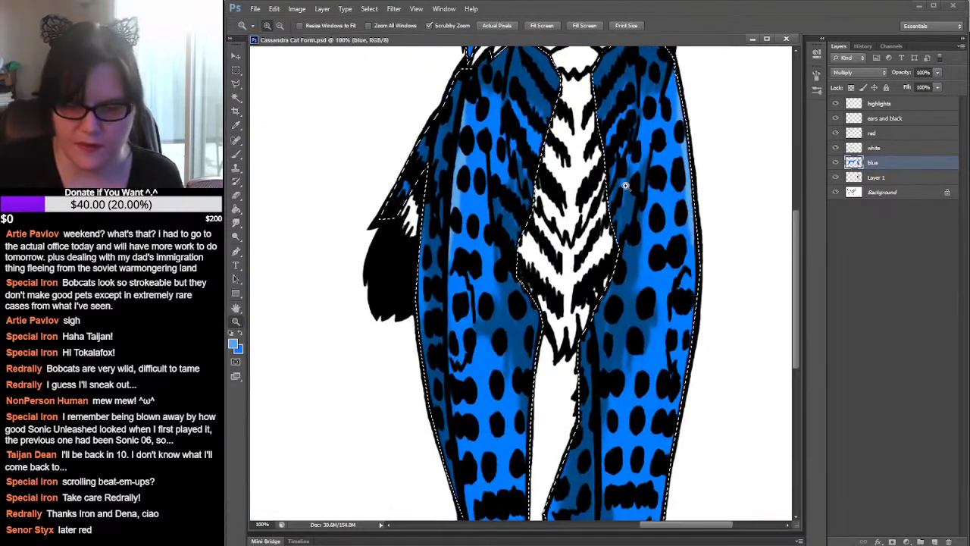
{"action": "right_click", "coordinate": [611, 161]}
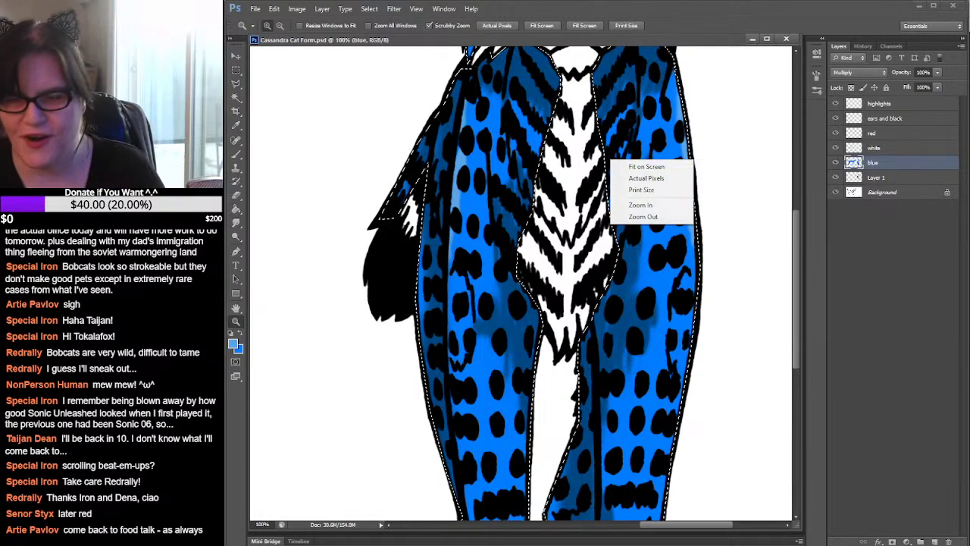
{"action": "left_click", "coordinate": [235, 158]}
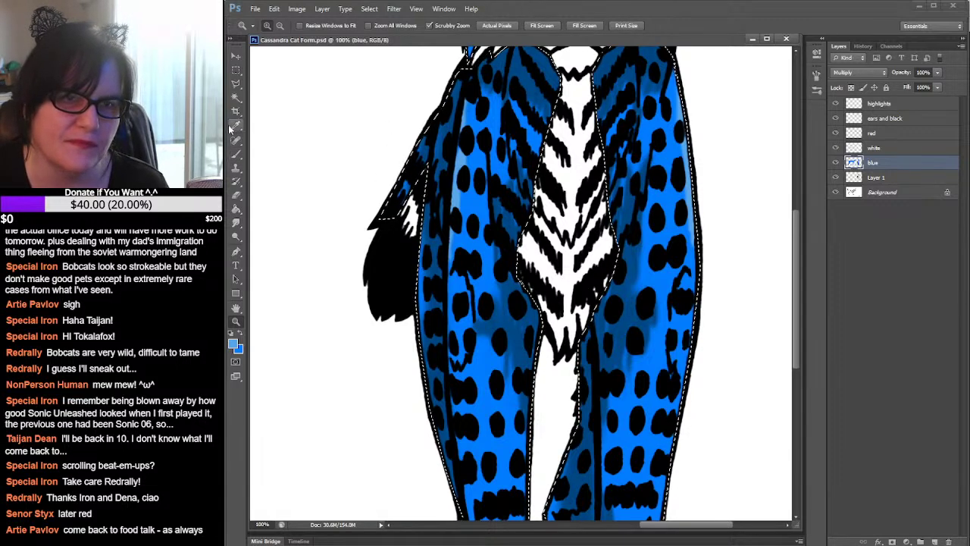
{"action": "key", "text": "b"}
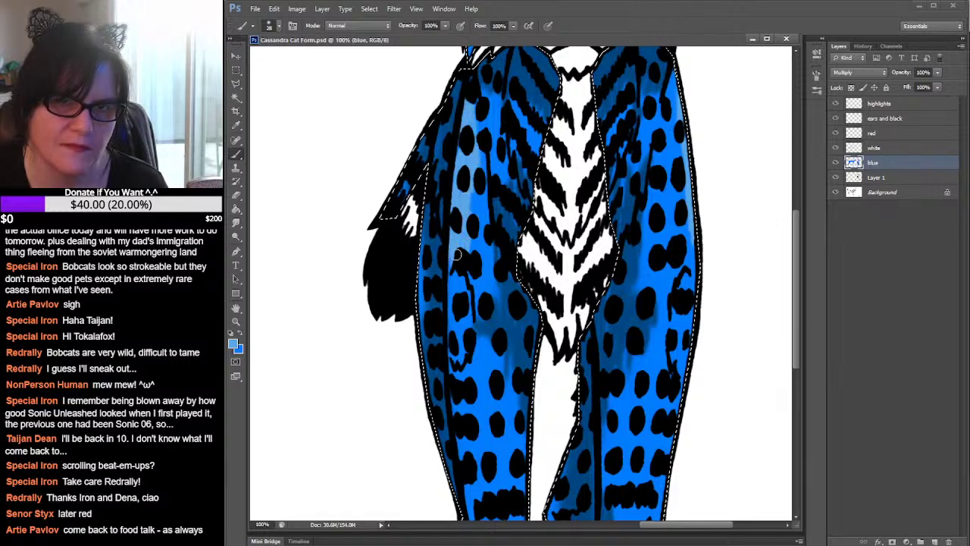
{"action": "left_click_drag", "start_coordinate": [458, 284], "coordinate": [468, 285]}
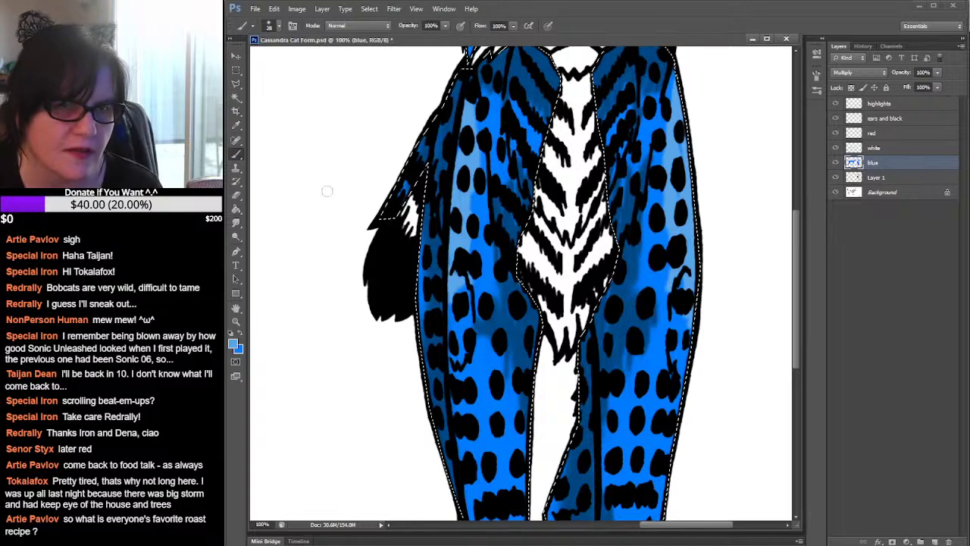
Blend the new light blue highlights on the front leg away from the tail with the Smudge tool
{"action": "left_click", "coordinate": [235, 221]}
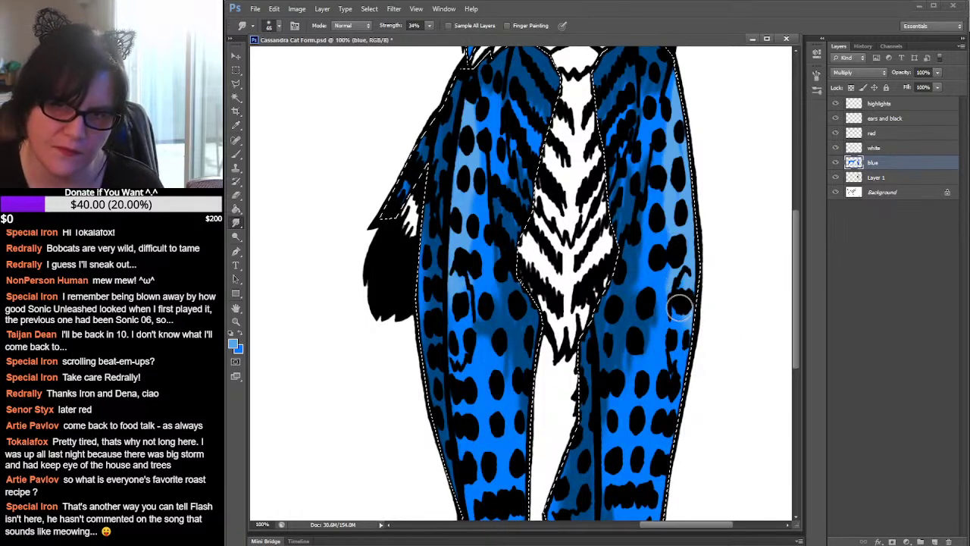
{"action": "left_click_drag", "start_coordinate": [679, 305], "coordinate": [670, 235]}
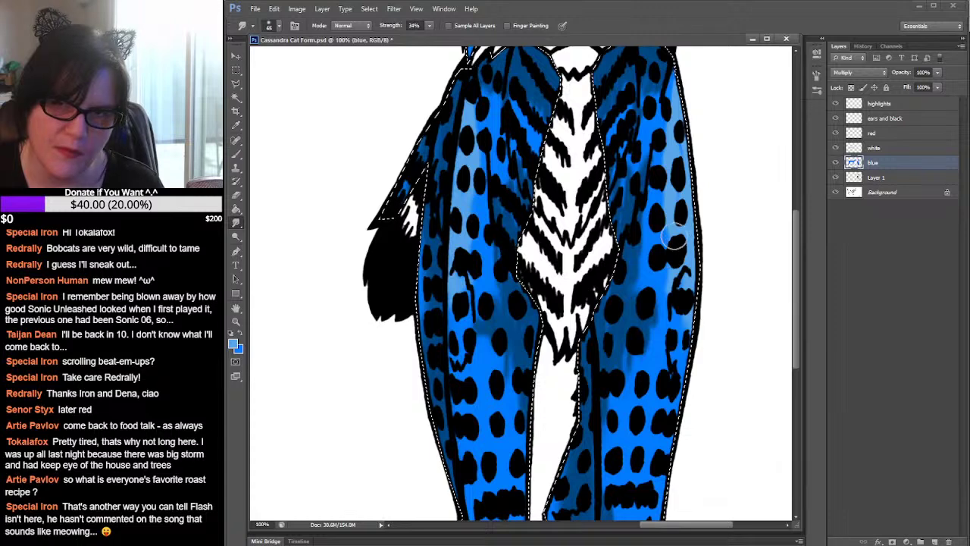
{"action": "mouse_move", "coordinate": [666, 167]}
{"action": "left_mouse_down"}
{"action": "mouse_move", "coordinate": [667, 196]}
{"action": "mouse_move", "coordinate": [687, 156]}
{"action": "mouse_move", "coordinate": [682, 130]}
{"action": "mouse_move", "coordinate": [679, 148]}
{"action": "left_mouse_up"}
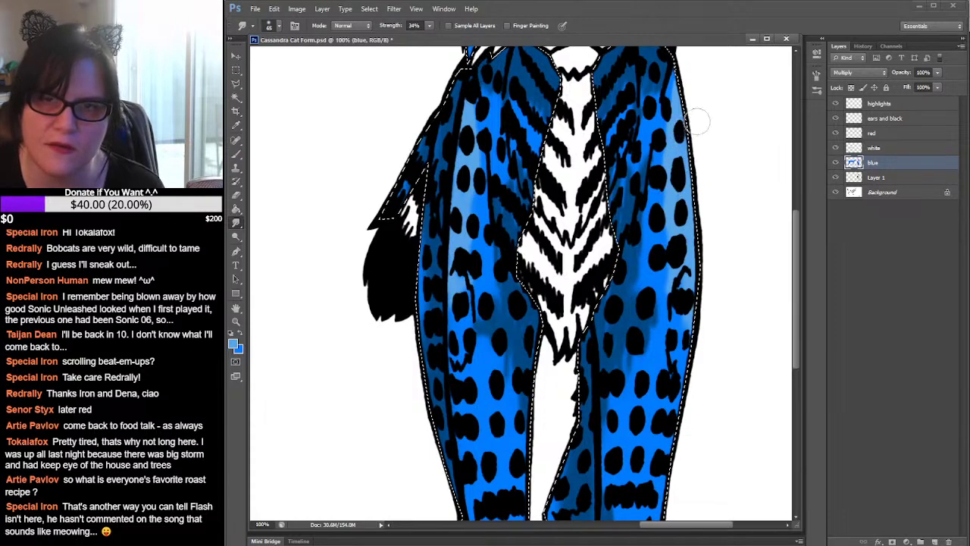
Deselect the blue layer's fur areas on the drawing
{"action": "left_click", "coordinate": [236, 321]}
{"action": "left_click", "coordinate": [578, 258], "text": "alt"}
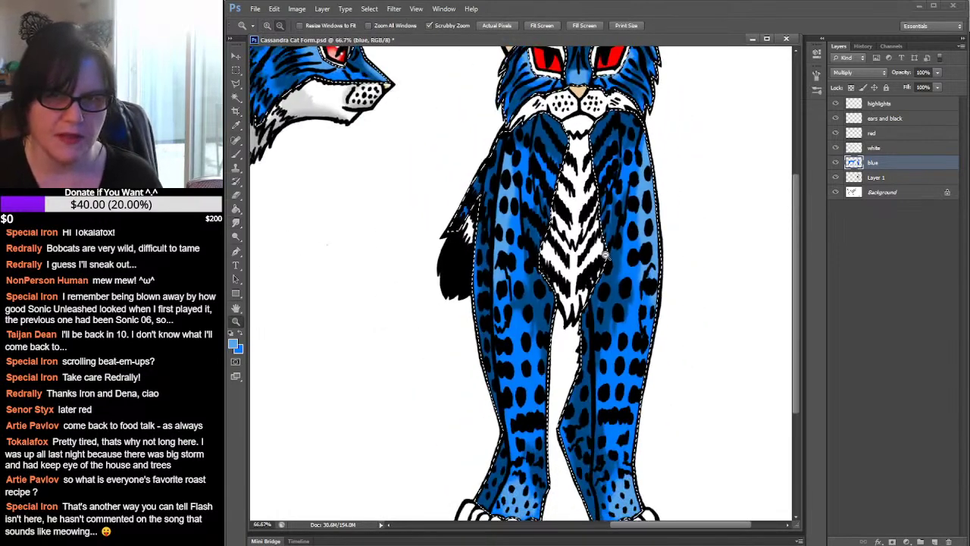
{"action": "left_click", "coordinate": [663, 236], "text": "alt"}
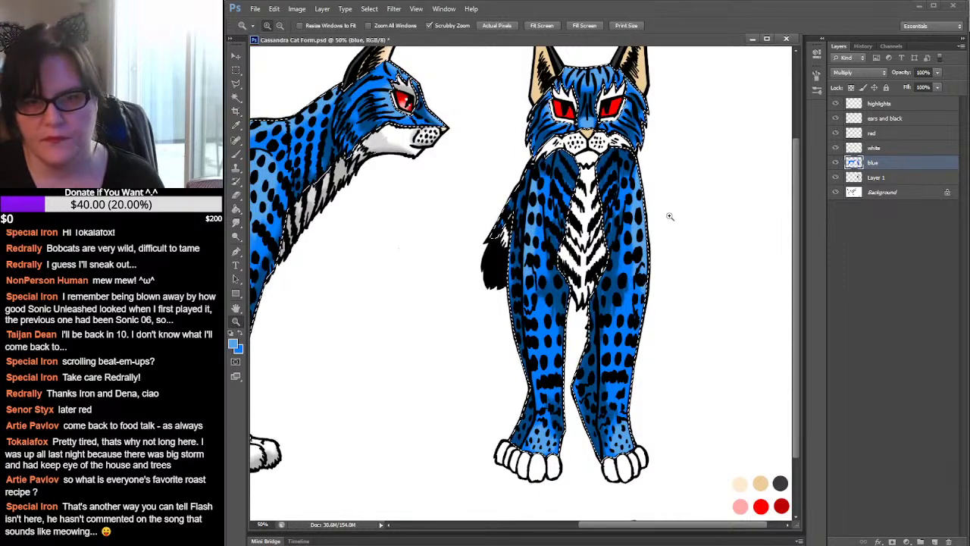
{"action": "key", "text": "m"}
{"action": "left_click", "coordinate": [443, 96]}
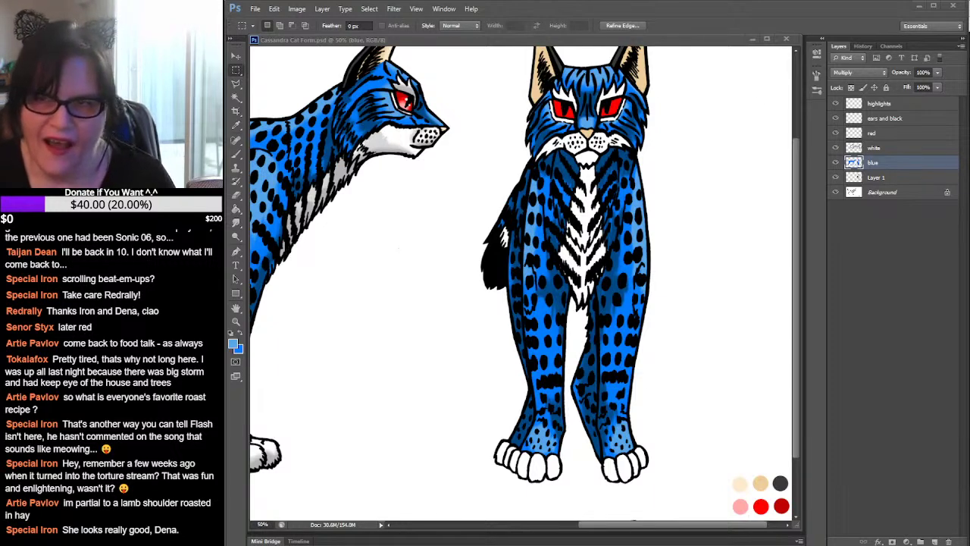
Make the white layer active and load its contents as a selection for work on the front-facing cat's paws
{"action": "left_click", "coordinate": [854, 149]}
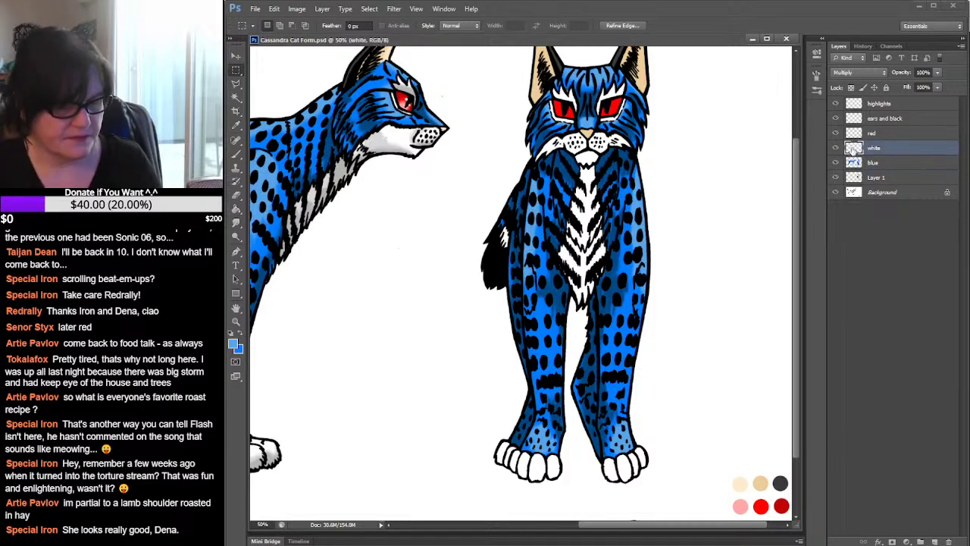
{"action": "left_click", "coordinate": [854, 149], "text": "ctrl"}
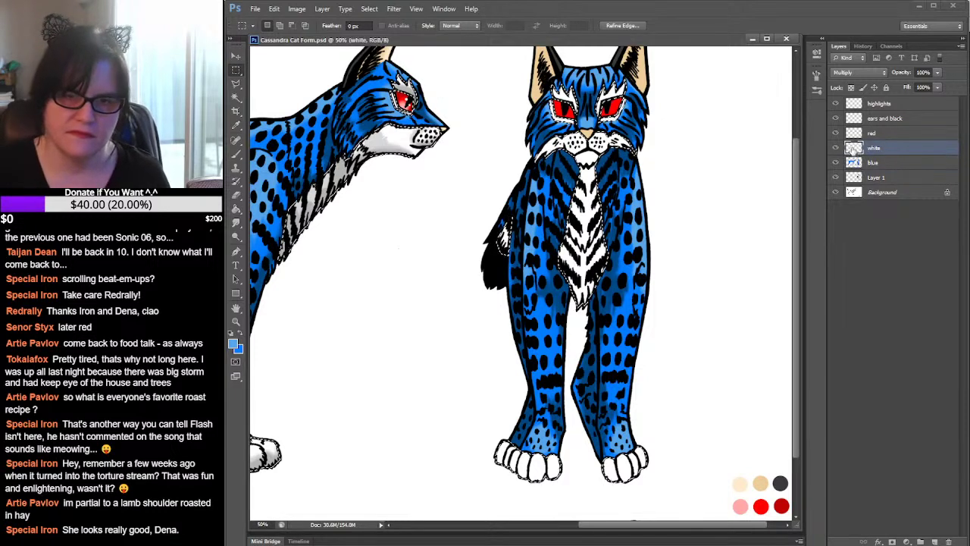
{"action": "mouse_move", "coordinate": [541, 468]}
{"action": "left_mouse_down"}
{"action": "mouse_move", "coordinate": [639, 401]}
{"action": "mouse_move", "coordinate": [629, 421]}
{"action": "mouse_move", "coordinate": [485, 401]}
{"action": "left_mouse_up"}
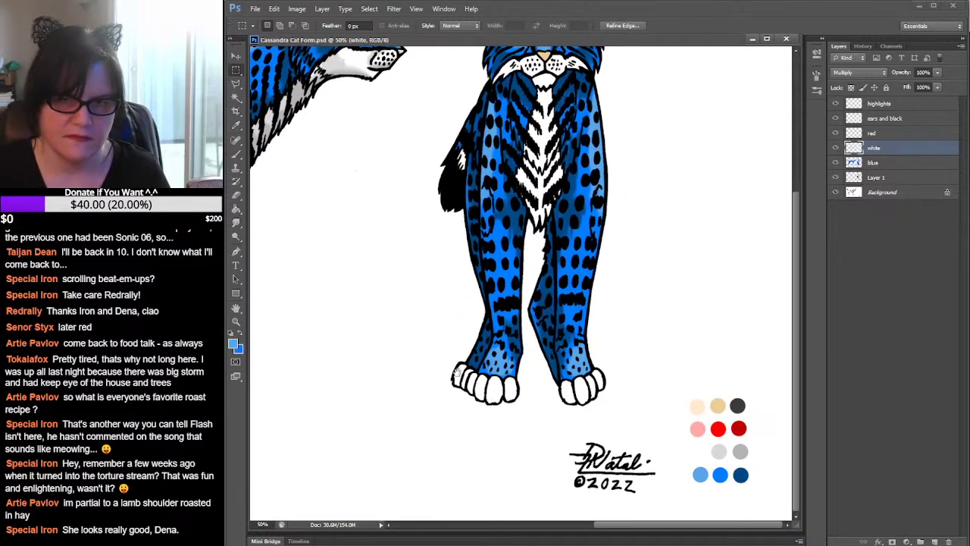
Sample the light grey and darker grey palette swatches as the two working colours for the white fur
{"action": "left_click", "coordinate": [235, 125]}
{"action": "left_click", "coordinate": [719, 452]}
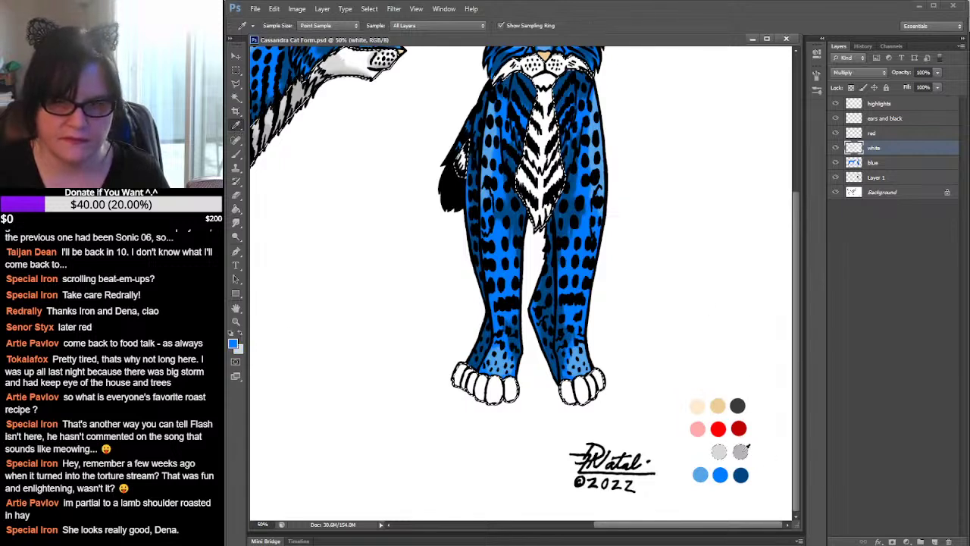
{"action": "left_click", "coordinate": [241, 335]}
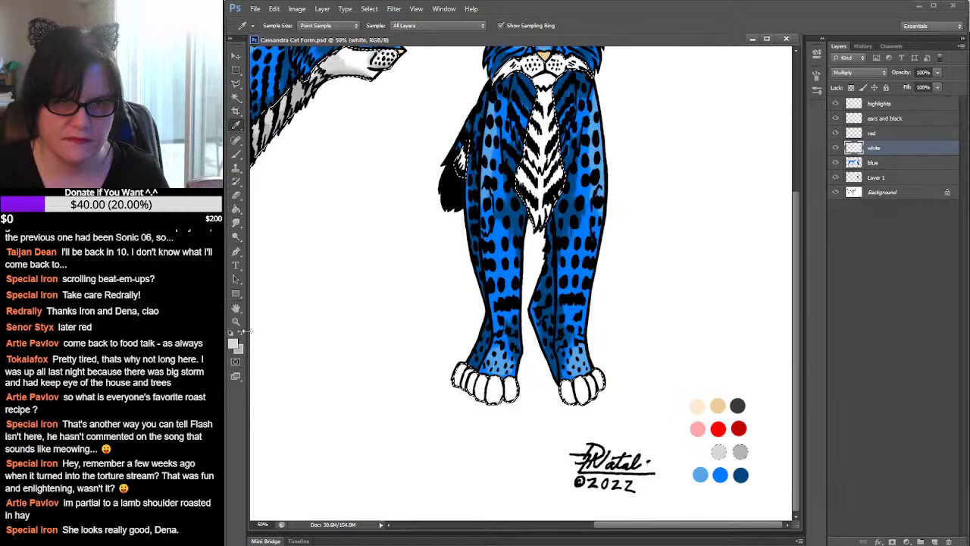
Brush light and darker grey shading onto the white patch beside the front-facing cat's tail on the white layer
{"action": "left_click", "coordinate": [235, 322]}
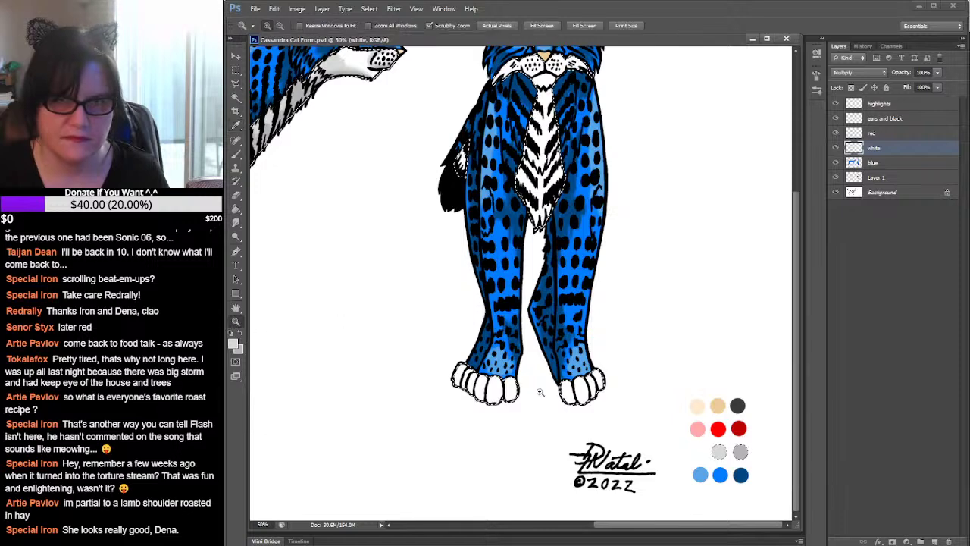
{"action": "left_click", "coordinate": [457, 196]}
{"action": "left_click", "coordinate": [457, 196]}
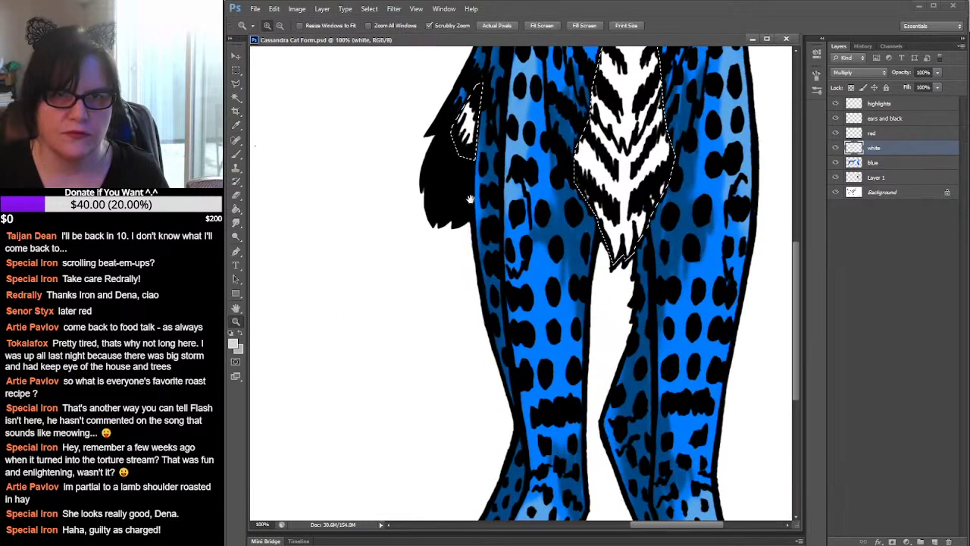
{"action": "left_click", "coordinate": [471, 199]}
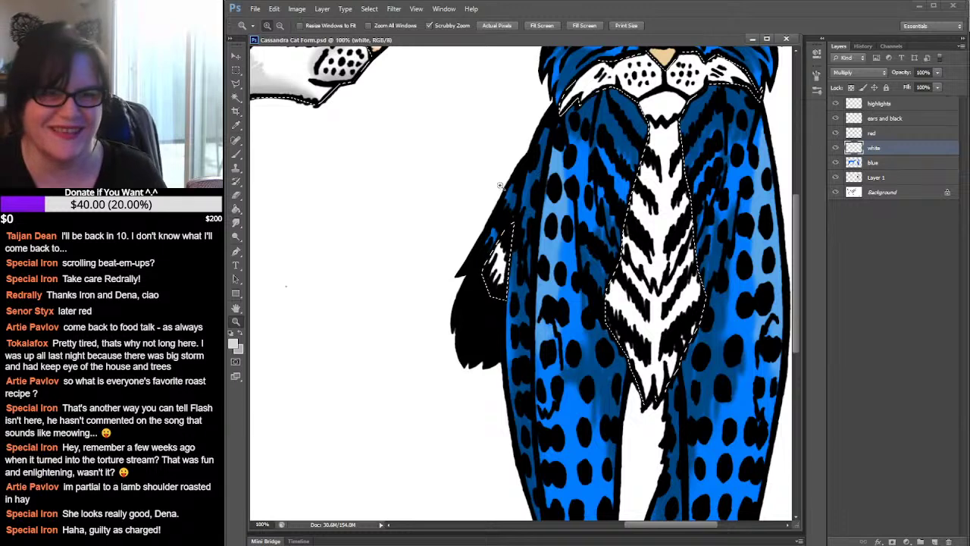
{"action": "left_click", "coordinate": [235, 154]}
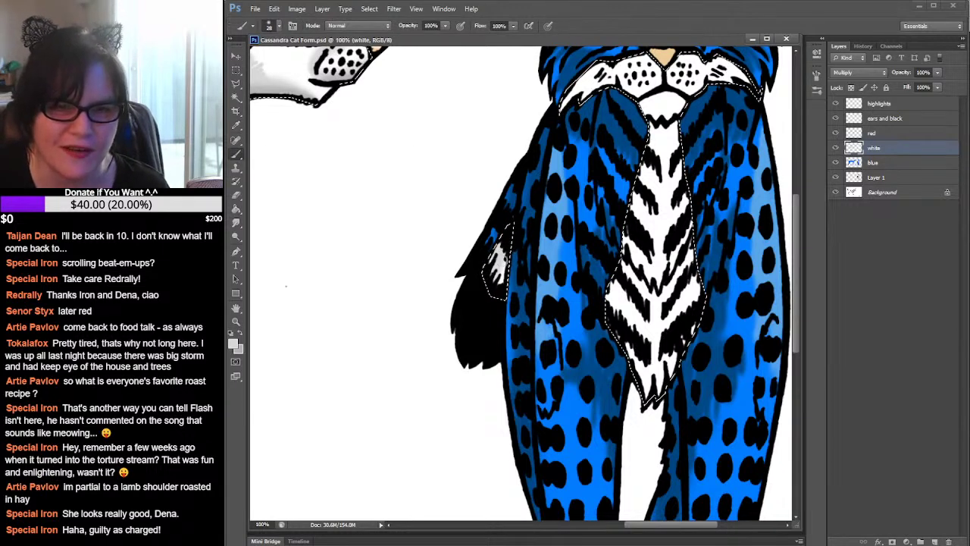
{"action": "left_click", "coordinate": [242, 334]}
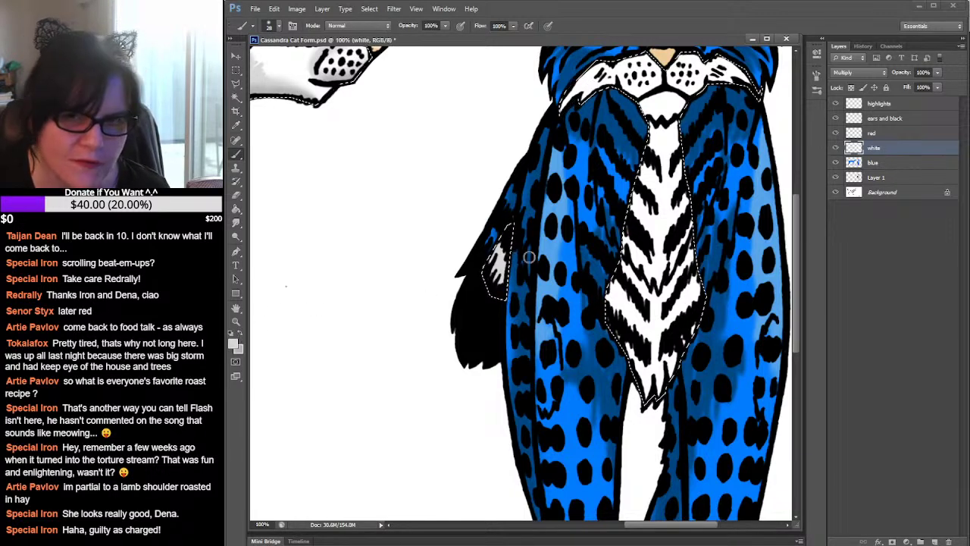
{"action": "left_click", "coordinate": [241, 333]}
{"action": "left_click_drag", "start_coordinate": [491, 270], "coordinate": [503, 265]}
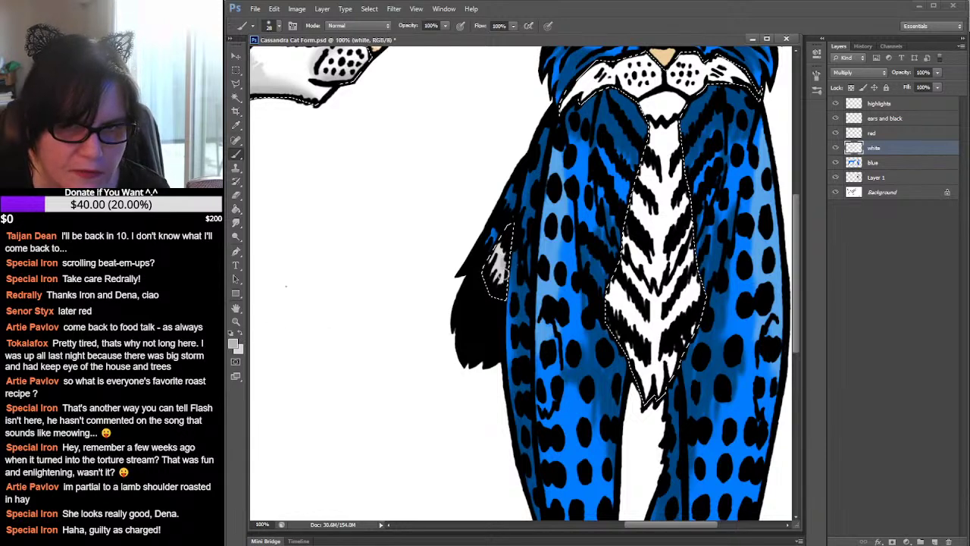
{"action": "key", "text": "ctrl+d"}
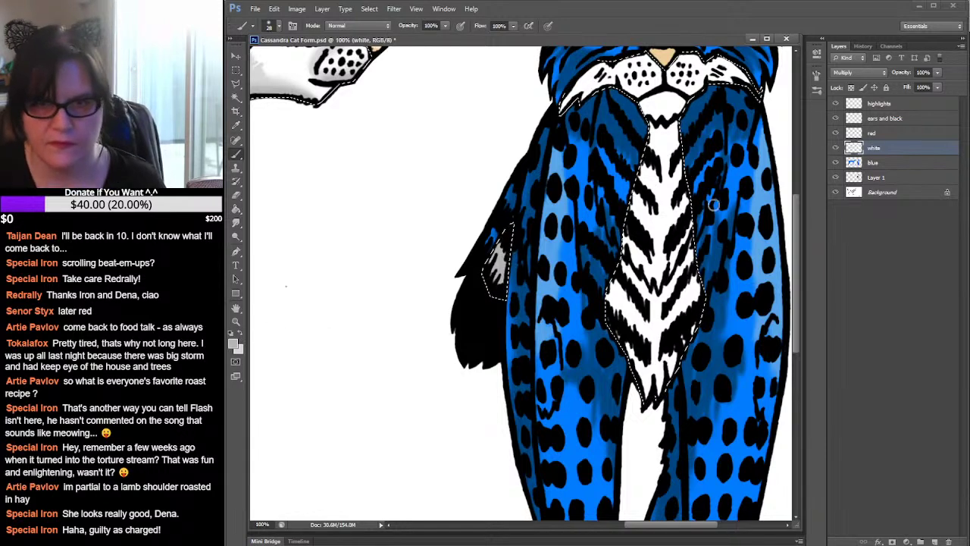
Shade the front-facing cat's white chest with light and darker grey, and blend the shading with the Smudge tool
{"action": "left_click_drag", "start_coordinate": [765, 219], "coordinate": [634, 350]}
{"action": "key", "text": "ctrl+shift+d"}
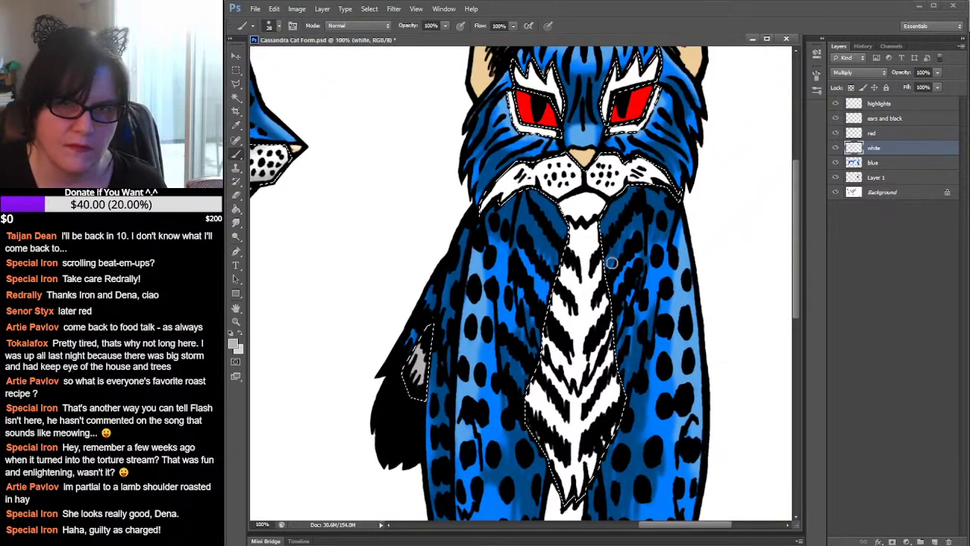
{"action": "mouse_move", "coordinate": [584, 226]}
{"action": "left_mouse_down"}
{"action": "mouse_move", "coordinate": [574, 230]}
{"action": "mouse_move", "coordinate": [580, 251]}
{"action": "mouse_move", "coordinate": [594, 251]}
{"action": "mouse_move", "coordinate": [572, 227]}
{"action": "mouse_move", "coordinate": [569, 233]}
{"action": "left_mouse_up"}
{"action": "mouse_move", "coordinate": [559, 270]}
{"action": "left_mouse_down"}
{"action": "mouse_move", "coordinate": [591, 276]}
{"action": "mouse_move", "coordinate": [576, 278]}
{"action": "mouse_move", "coordinate": [581, 258]}
{"action": "mouse_move", "coordinate": [567, 262]}
{"action": "mouse_move", "coordinate": [583, 292]}
{"action": "left_mouse_up"}
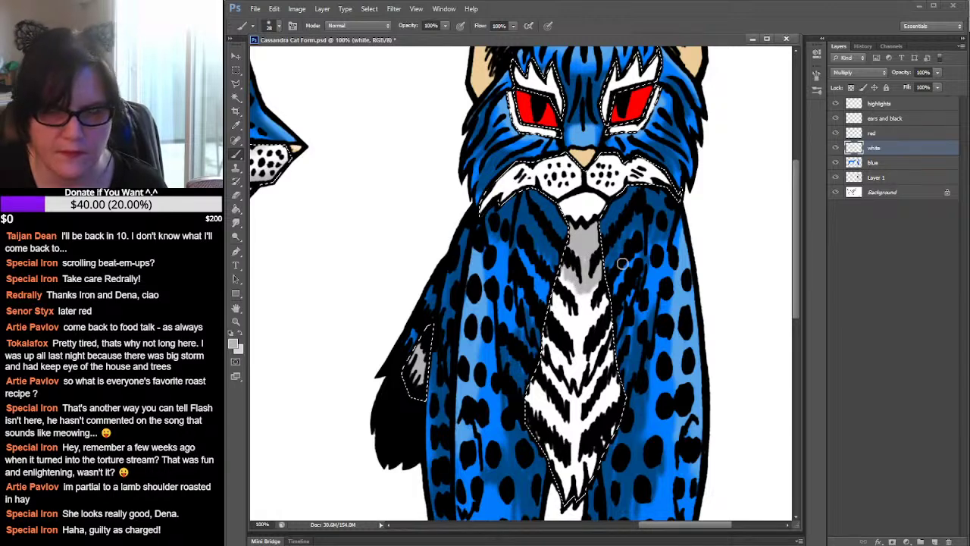
{"action": "left_click_drag", "start_coordinate": [528, 389], "coordinate": [555, 413]}
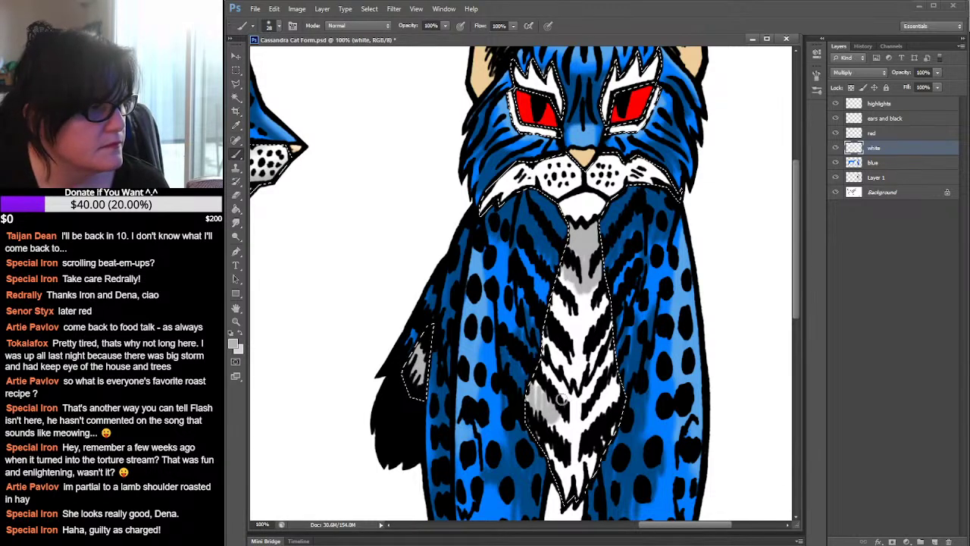
{"action": "left_click_drag", "start_coordinate": [560, 396], "coordinate": [575, 386]}
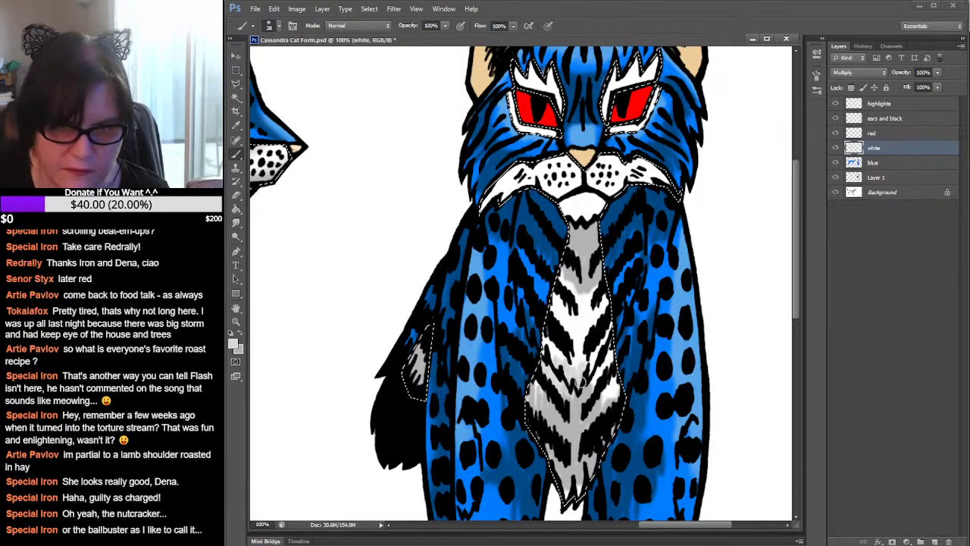
{"action": "left_click", "coordinate": [235, 222]}
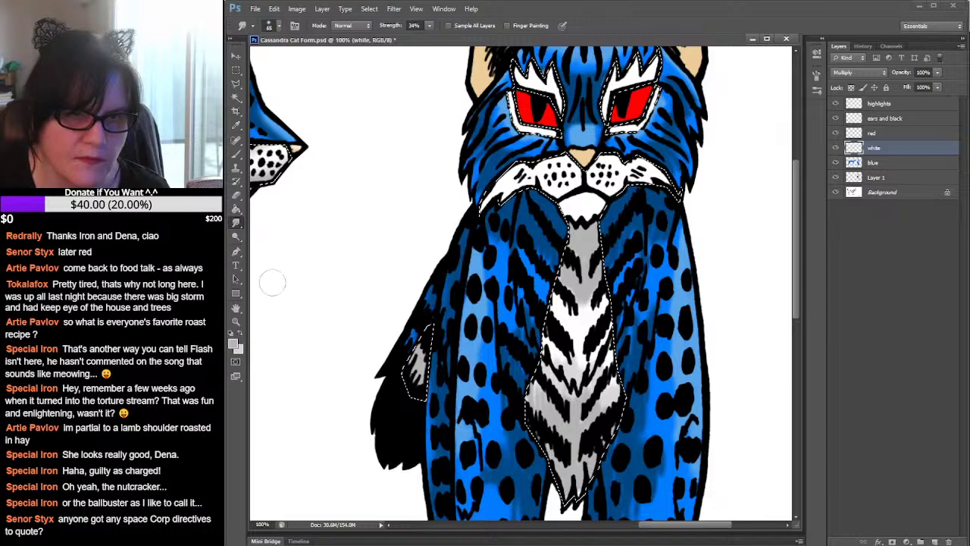
Brush grey shading onto the front-facing cat's white cheeks and chin, and soften it with the Smudge tool
{"action": "left_click", "coordinate": [236, 154]}
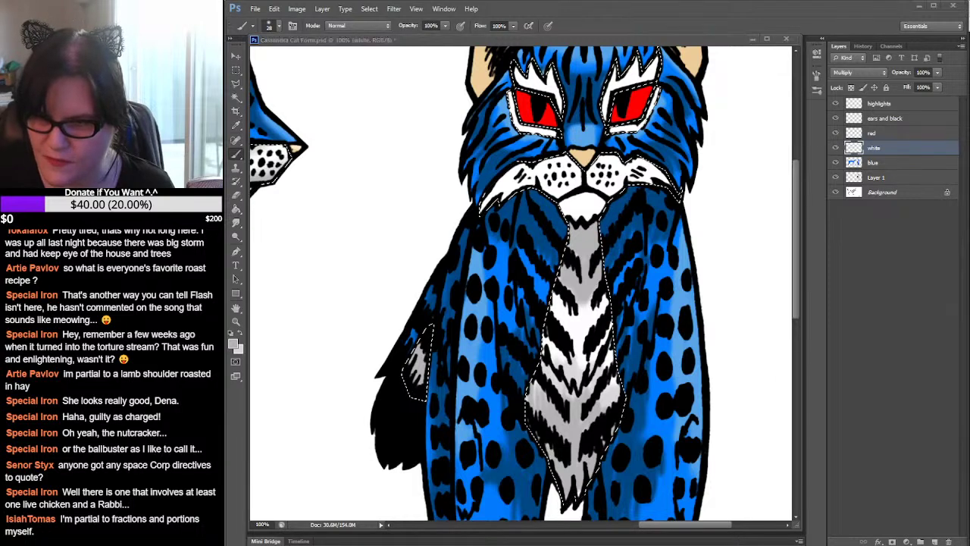
{"action": "key", "text": "ctrl+d"}
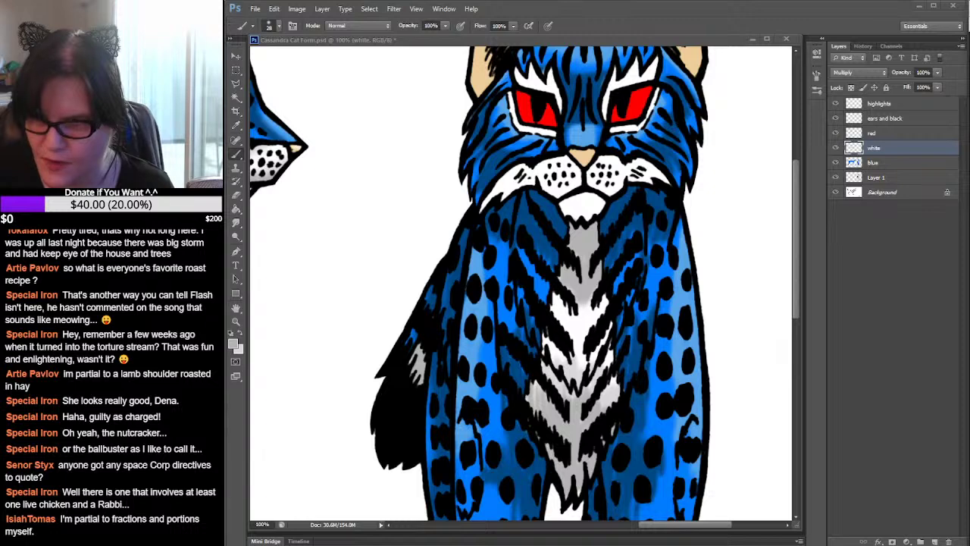
{"action": "left_click", "coordinate": [795, 242]}
{"action": "left_click_drag", "start_coordinate": [793, 237], "coordinate": [805, 208]}
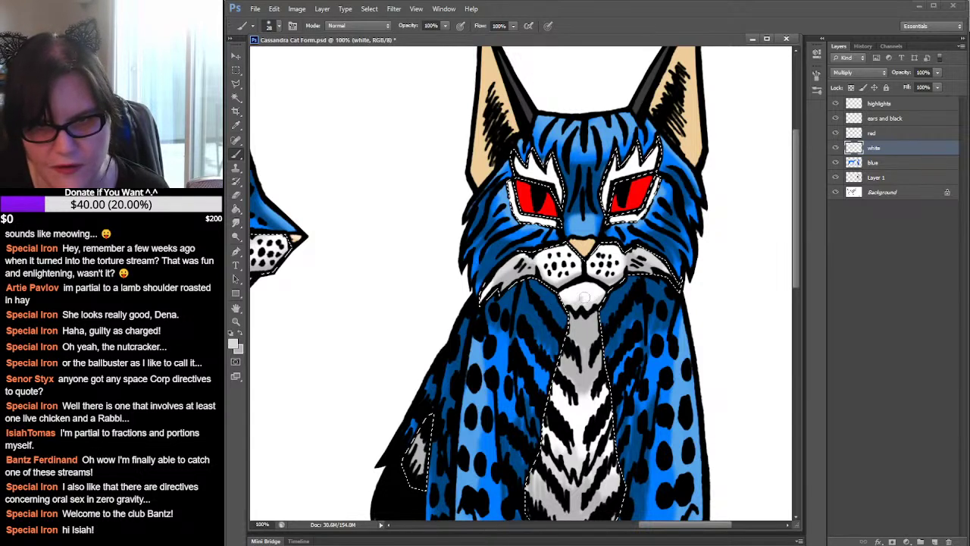
{"action": "key", "text": "shift+r"}
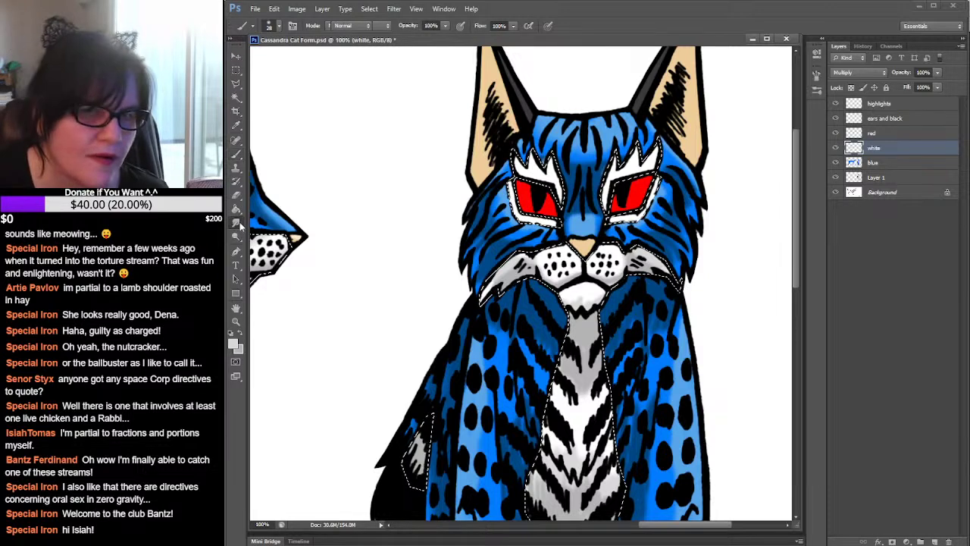
{"action": "left_click_drag", "start_coordinate": [609, 305], "coordinate": [578, 296]}
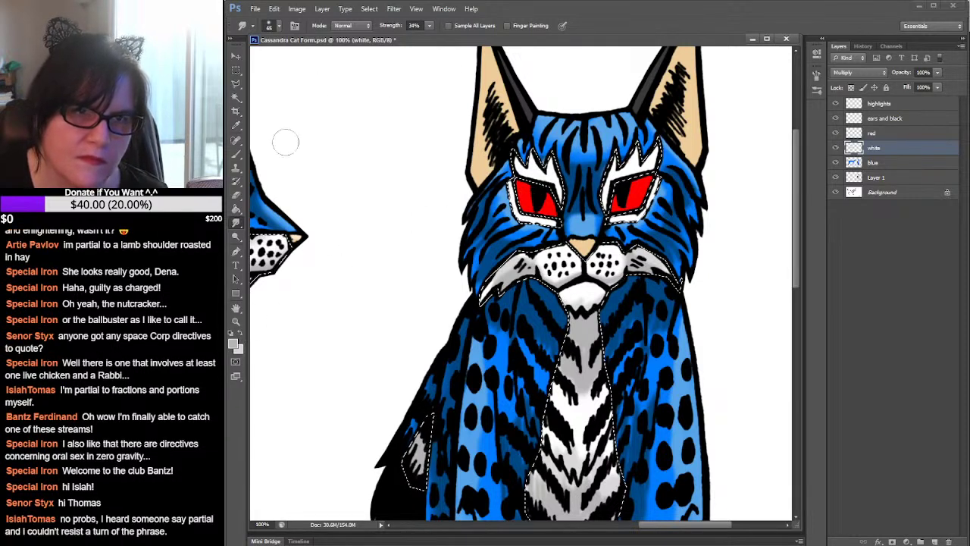
Brush grey shading onto the white markings above both of the front-facing cat's eyes
{"action": "left_click", "coordinate": [236, 154]}
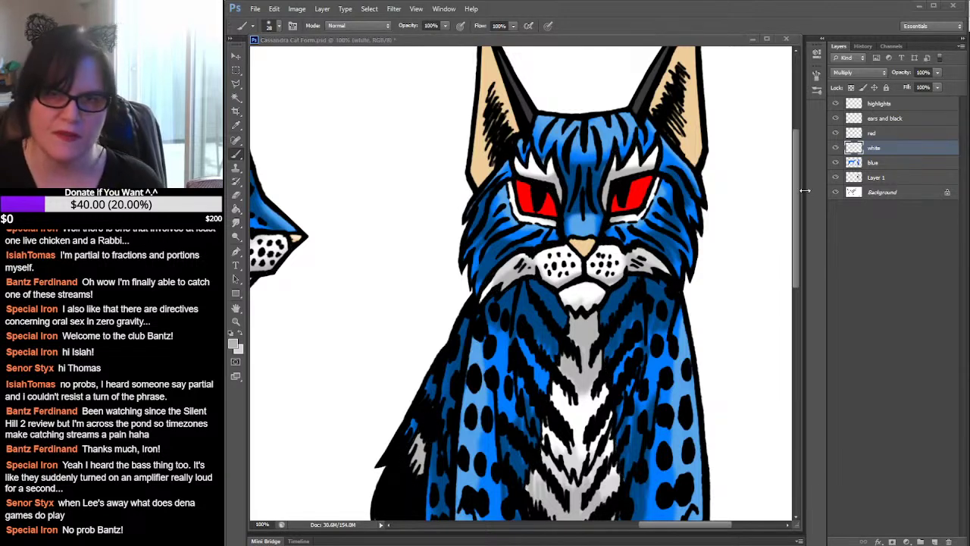
{"action": "left_click", "coordinate": [685, 39]}
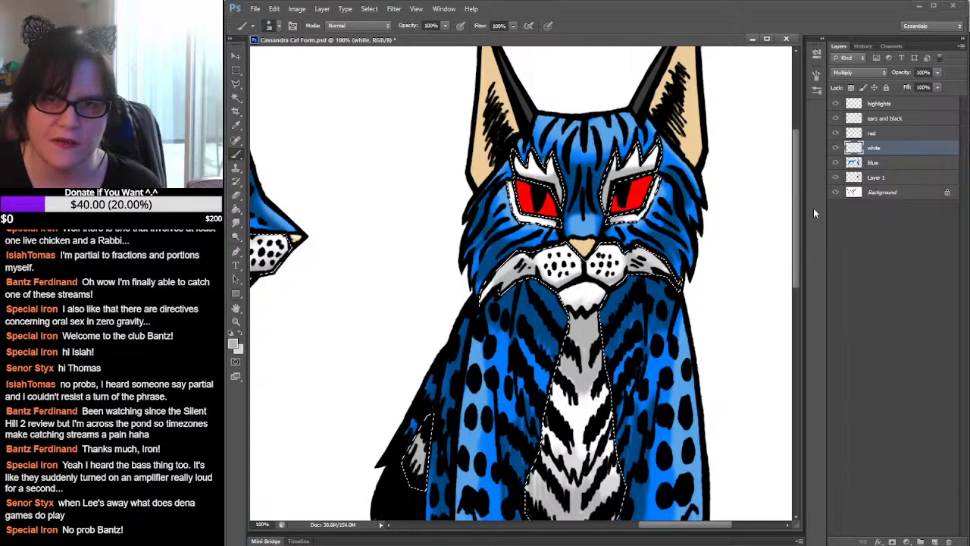
{"action": "scroll", "coordinate": [797, 213], "scroll_direction": "up", "scroll_amount": 2}
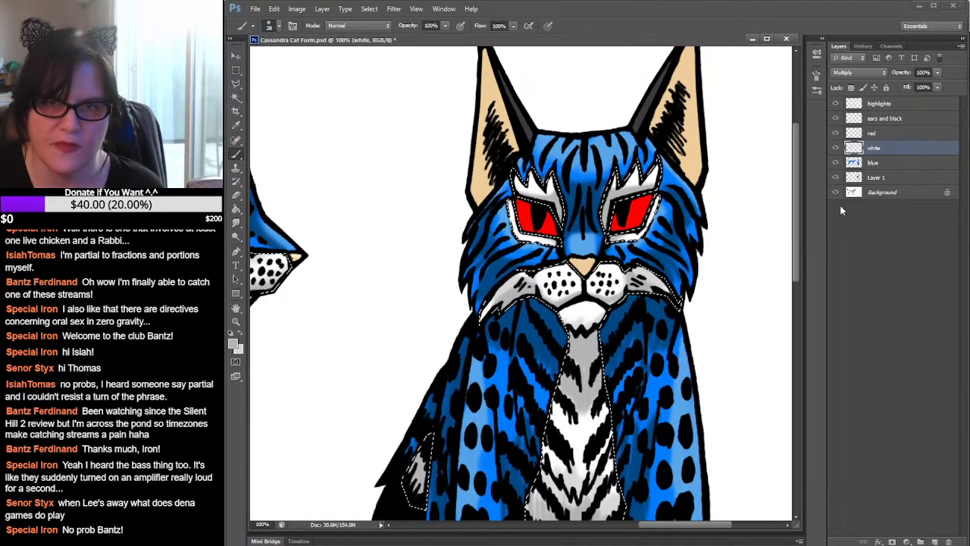
{"action": "left_click", "coordinate": [857, 163]}
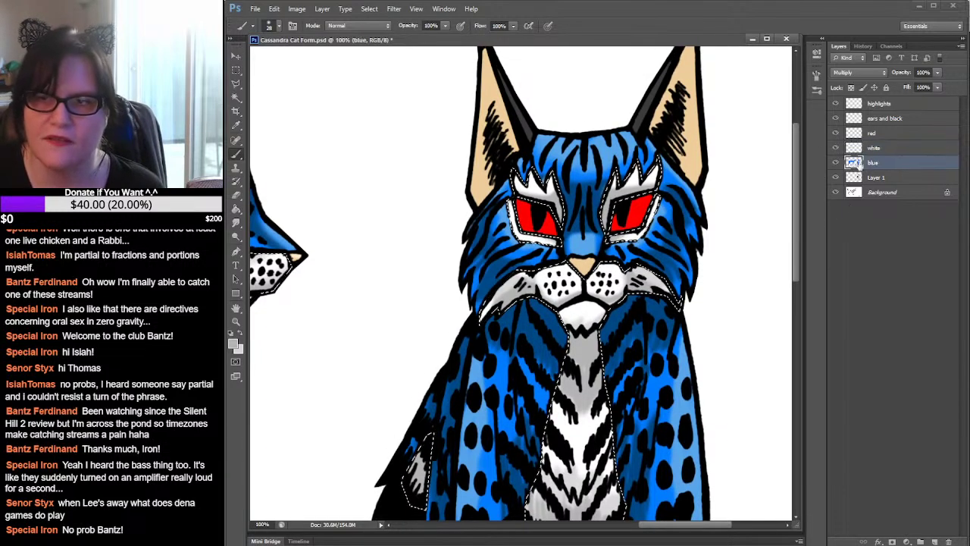
{"action": "left_click", "coordinate": [853, 163], "text": "ctrl"}
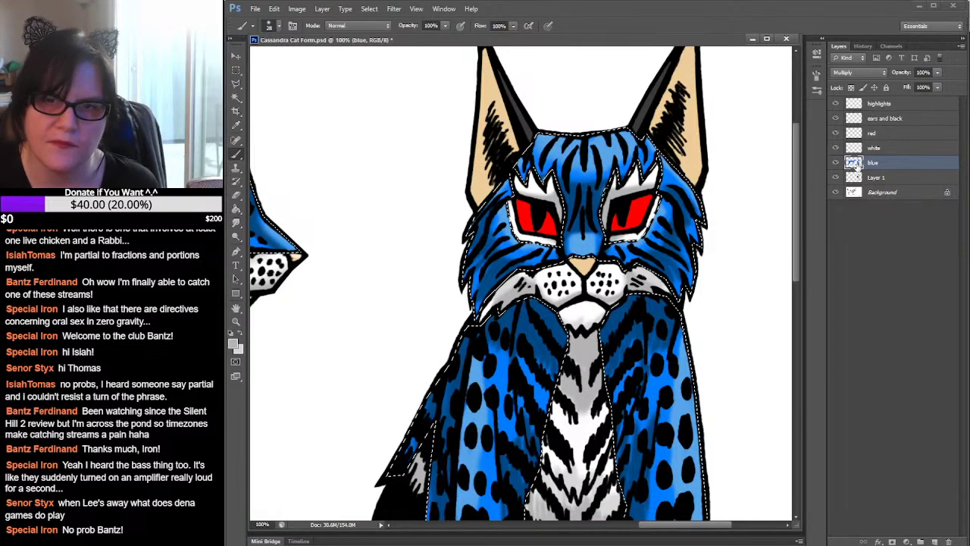
{"action": "left_click", "coordinate": [236, 69]}
{"action": "left_click", "coordinate": [329, 87]}
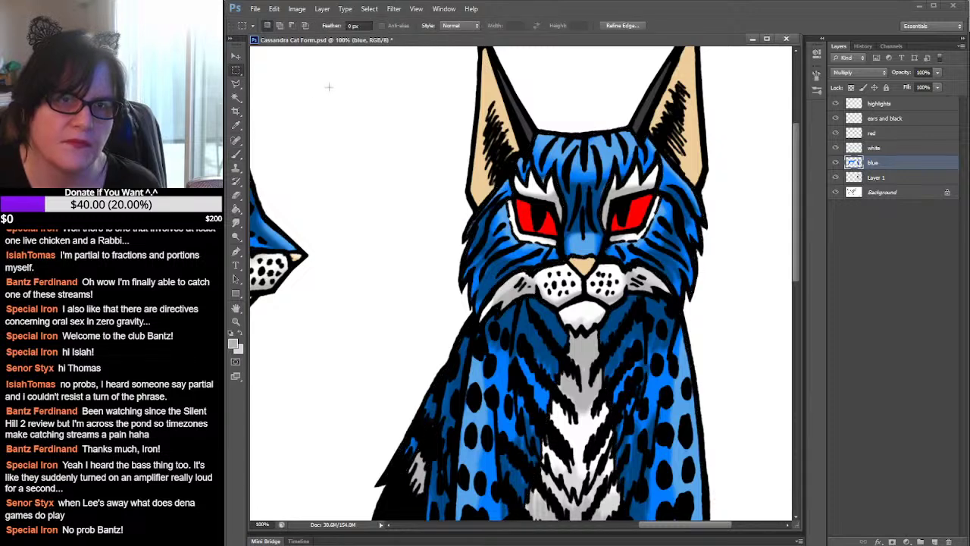
{"action": "left_click", "coordinate": [236, 208]}
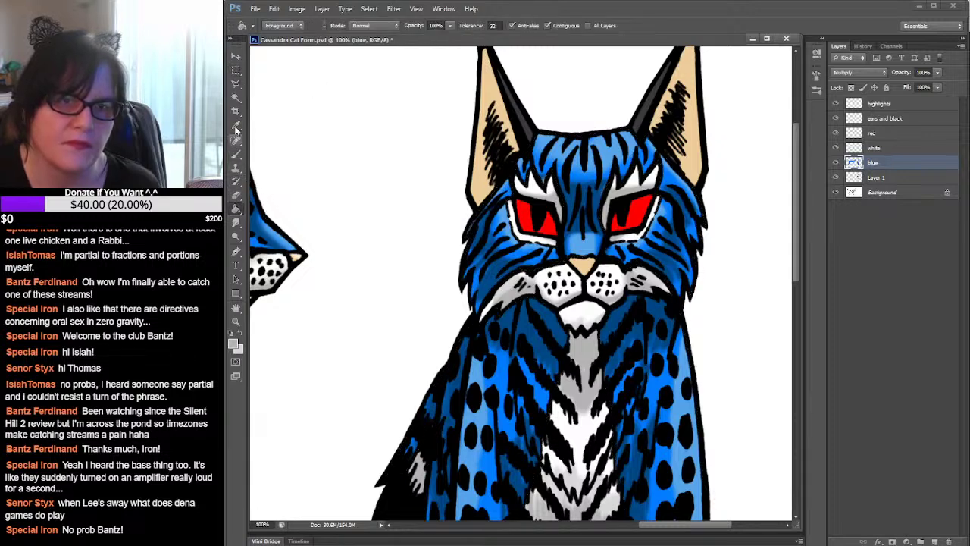
{"action": "left_click", "coordinate": [235, 222]}
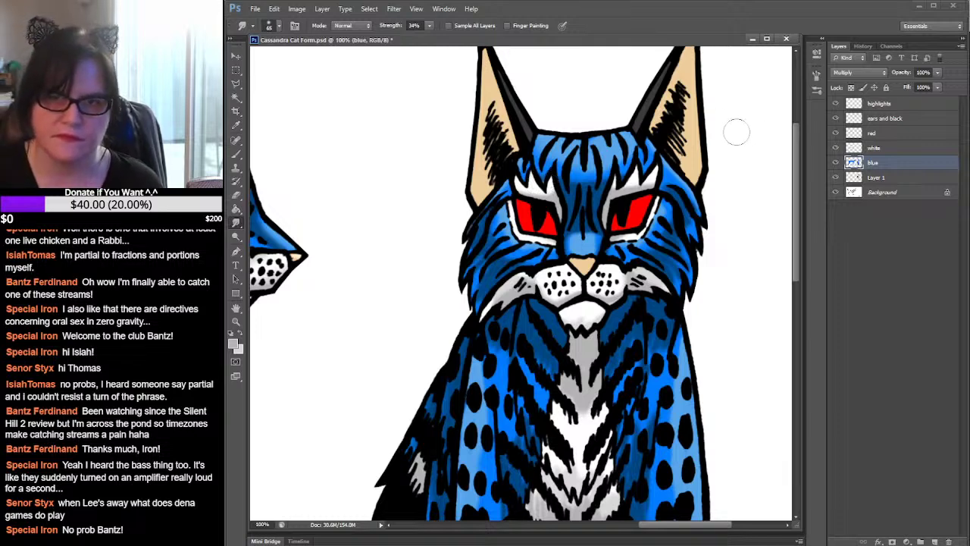
{"action": "left_click", "coordinate": [875, 147]}
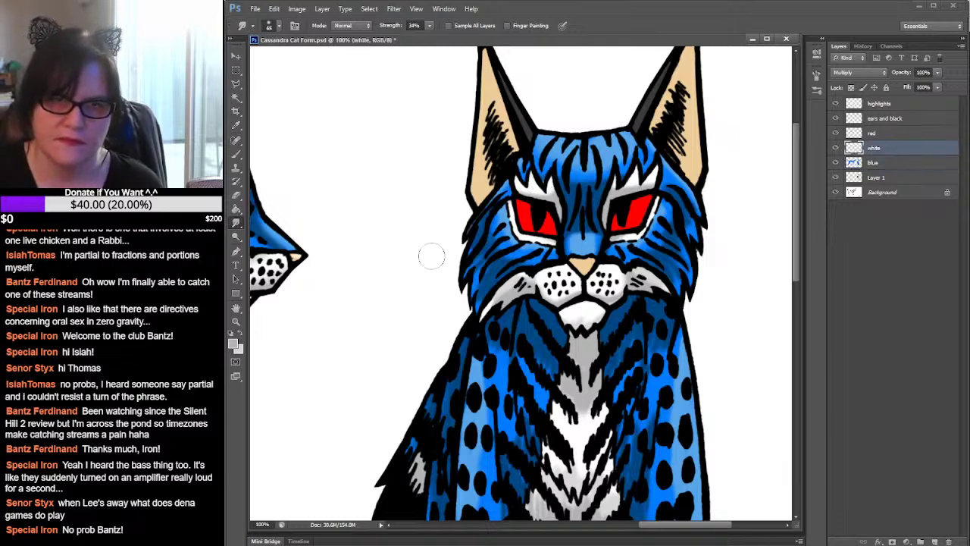
Load the white layer's contents as a selection and brush grey shading along the toes of the front-facing cat's paws
{"action": "left_click_drag", "start_coordinate": [620, 288], "coordinate": [673, 102]}
{"action": "left_click_drag", "start_coordinate": [655, 233], "coordinate": [630, 109]}
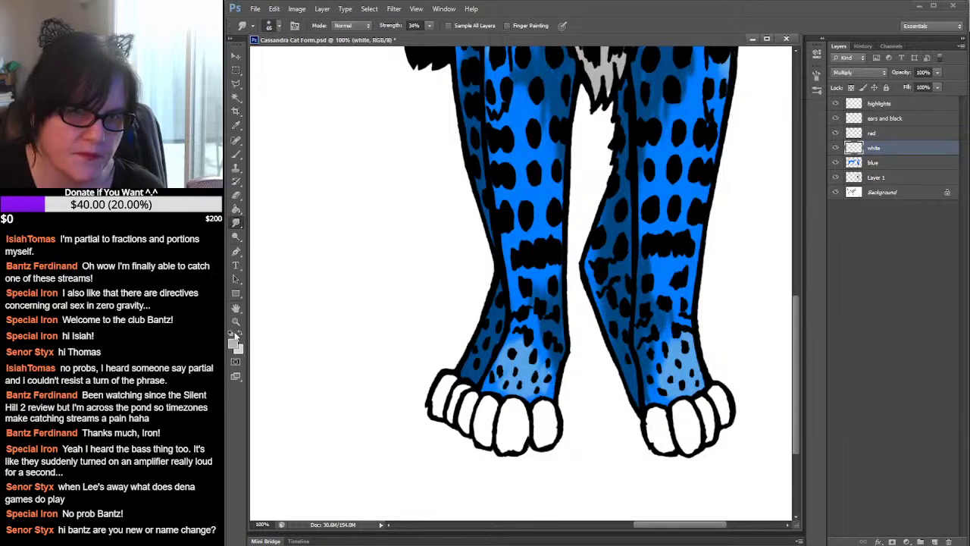
{"action": "left_click", "coordinate": [854, 149], "text": "ctrl"}
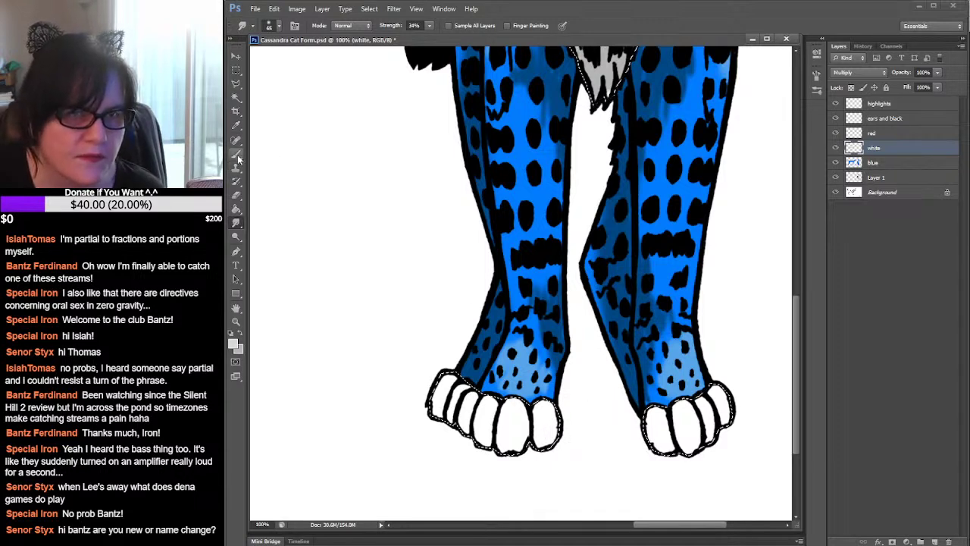
{"action": "left_click", "coordinate": [236, 155]}
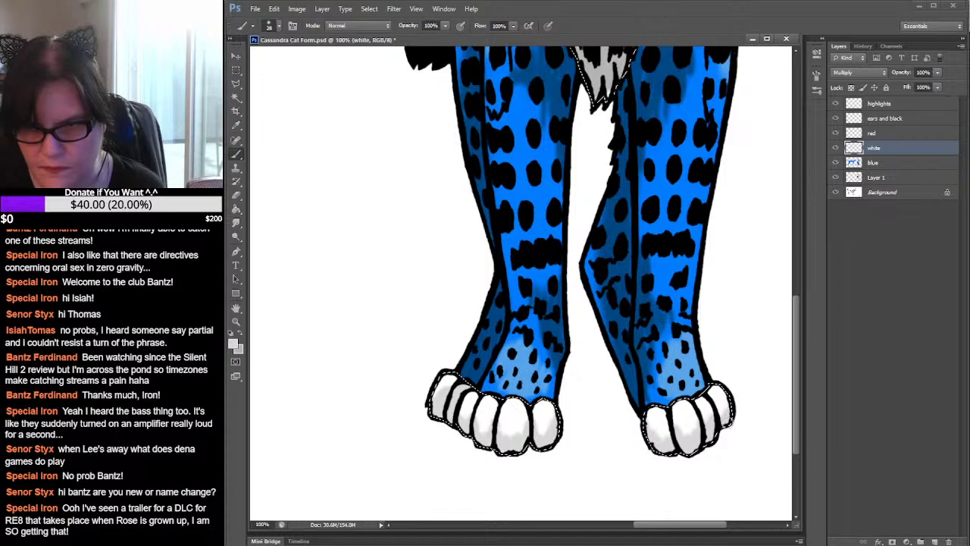
{"action": "left_click_drag", "start_coordinate": [712, 415], "coordinate": [722, 419]}
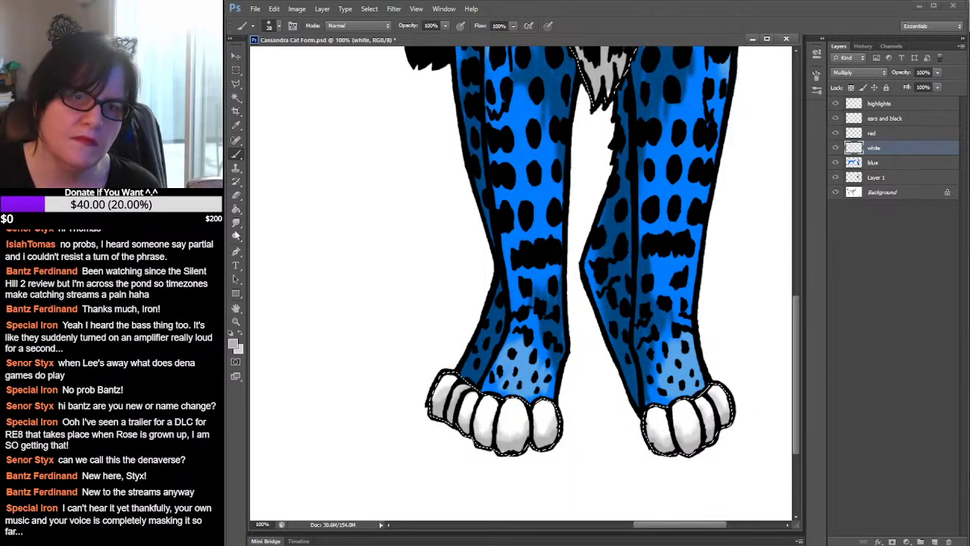
Deselect the white layer's areas on the drawing
{"action": "left_click", "coordinate": [236, 70]}
{"action": "left_click", "coordinate": [359, 112]}
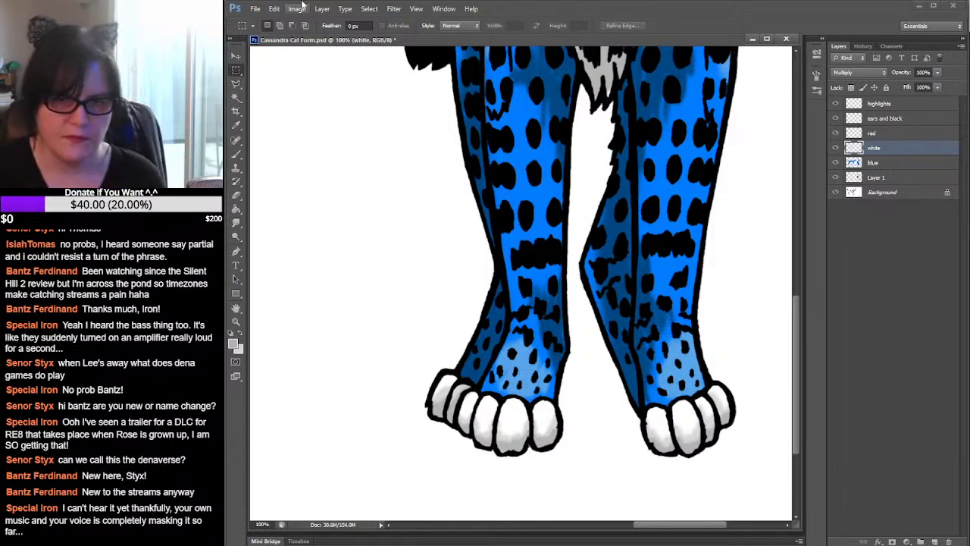
{"action": "left_click", "coordinate": [235, 322]}
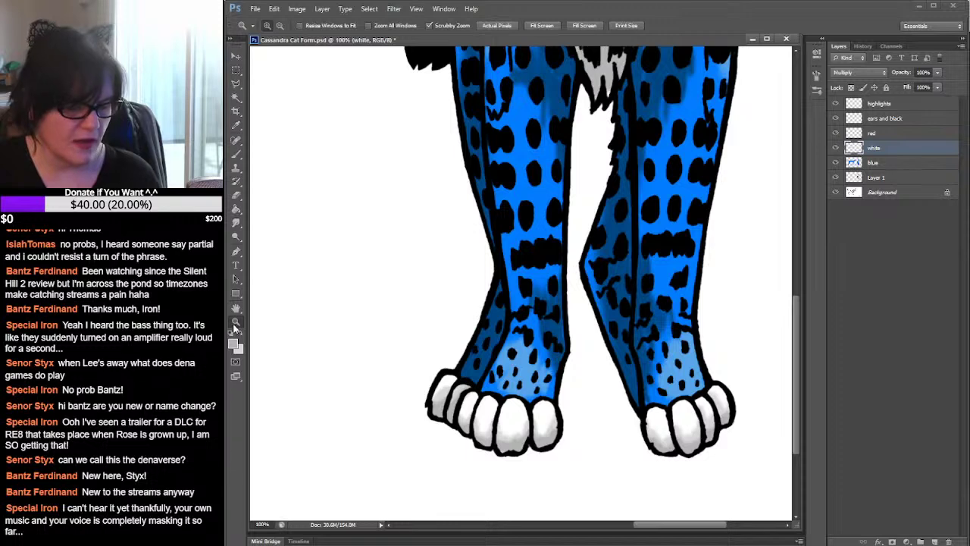
{"action": "left_click", "coordinate": [733, 267], "text": "alt"}
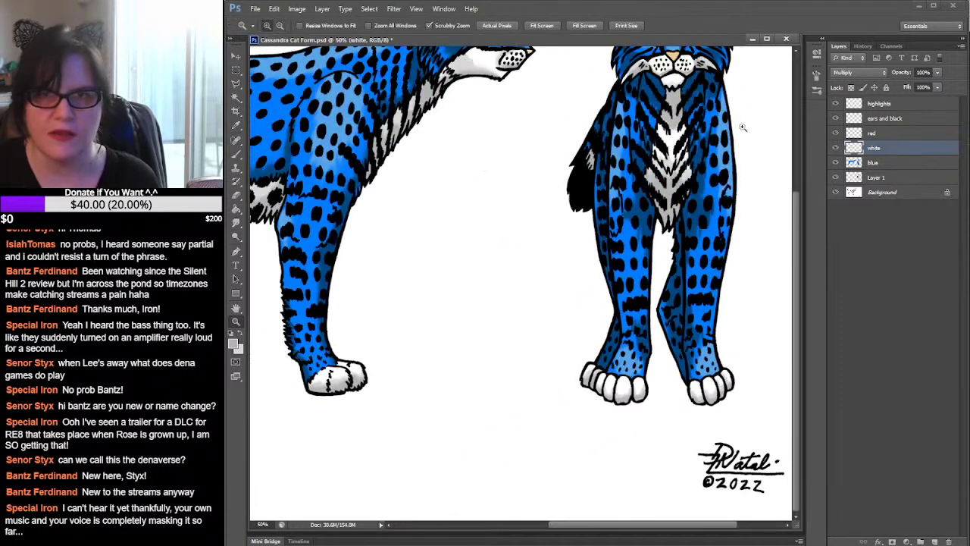
Make the red layer active and load its painted areas as a selection
{"action": "left_click", "coordinate": [742, 127], "text": "alt"}
{"action": "left_click_drag", "start_coordinate": [742, 126], "coordinate": [645, 243]}
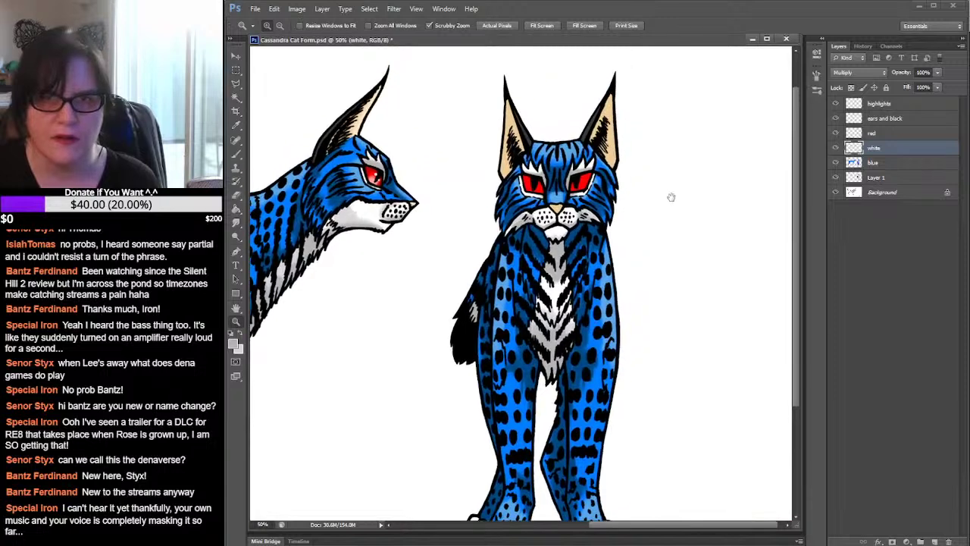
{"action": "left_click", "coordinate": [879, 134]}
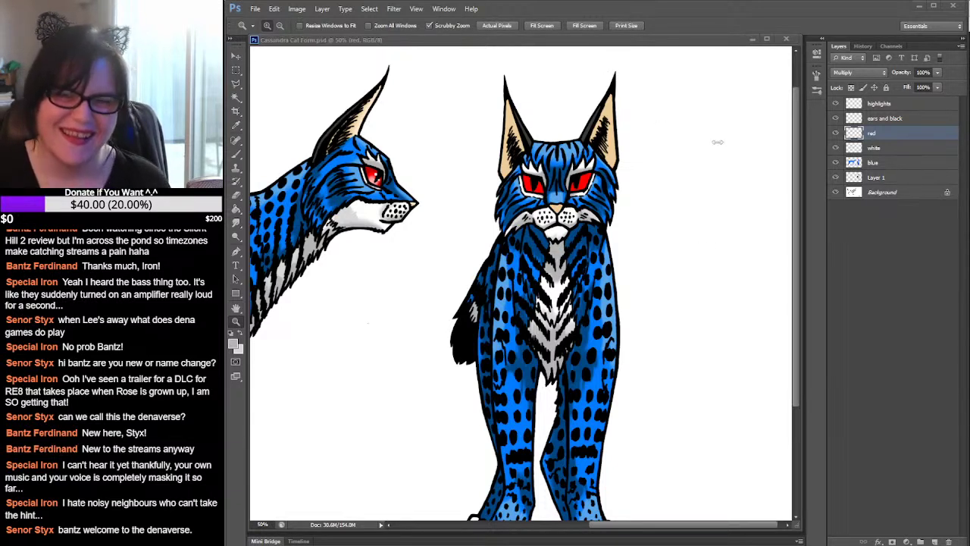
{"action": "left_click", "coordinate": [797, 274]}
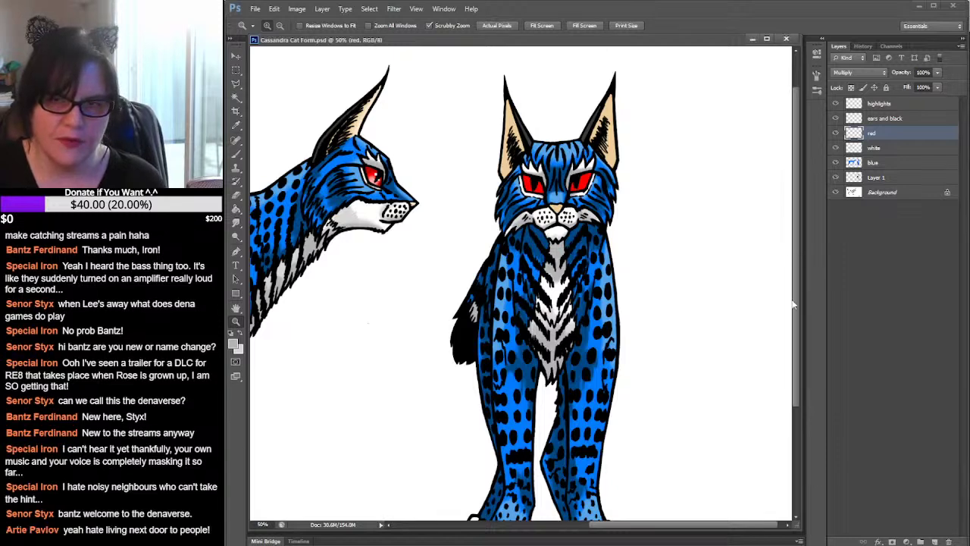
{"action": "left_click_drag", "start_coordinate": [794, 294], "coordinate": [798, 331]}
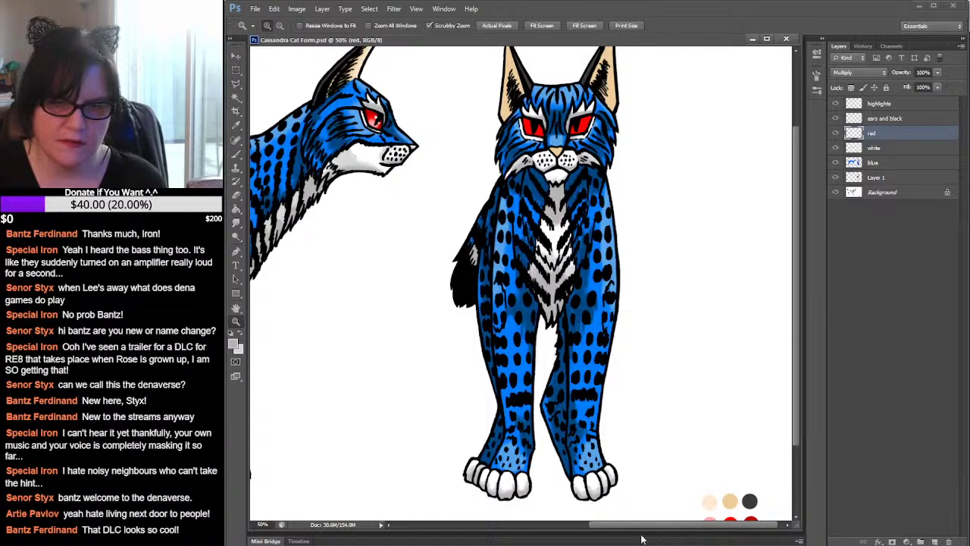
{"action": "left_click_drag", "start_coordinate": [642, 526], "coordinate": [602, 531]}
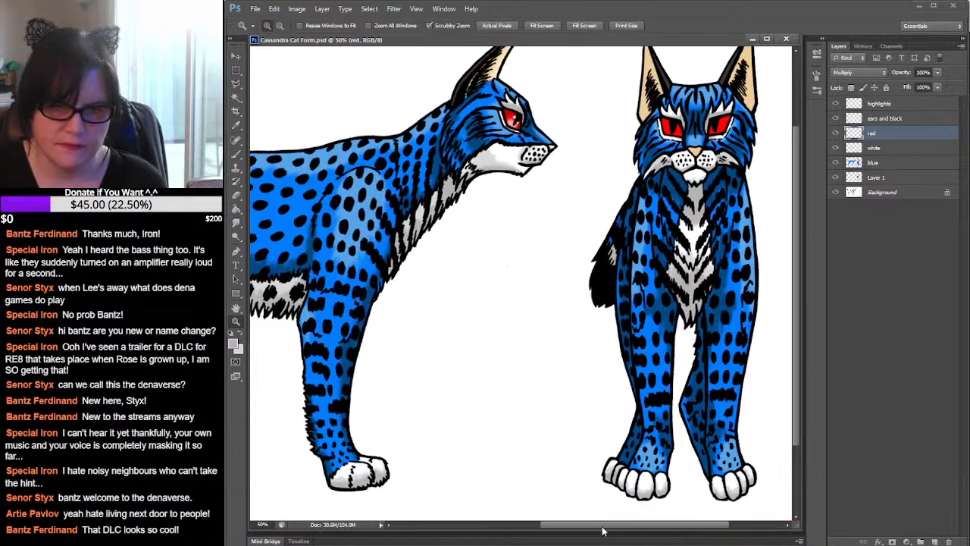
{"action": "left_click_drag", "start_coordinate": [602, 530], "coordinate": [612, 530]}
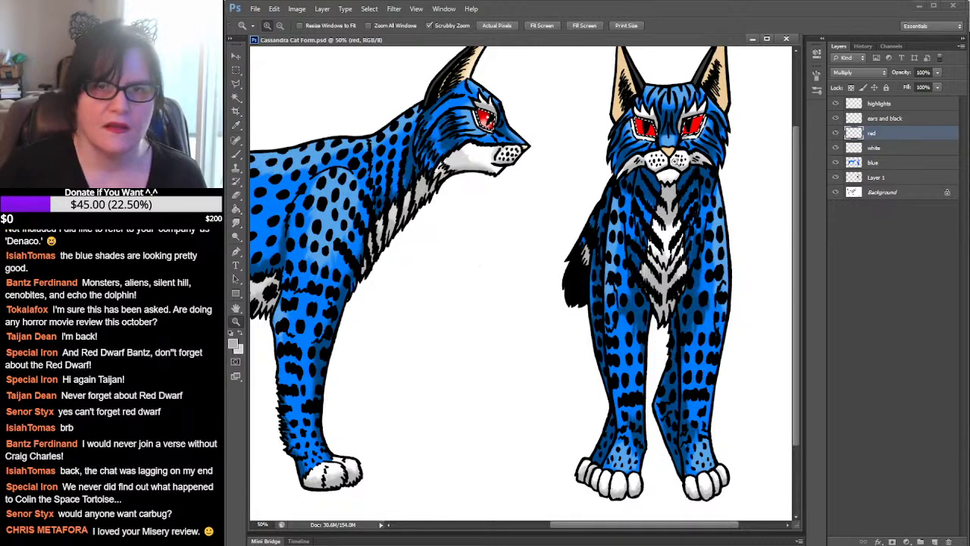
Sample the bright red swatch as the background colour and the dark red swatch as the foreground colour
{"action": "left_click", "coordinate": [674, 157]}
{"action": "left_click", "coordinate": [670, 152]}
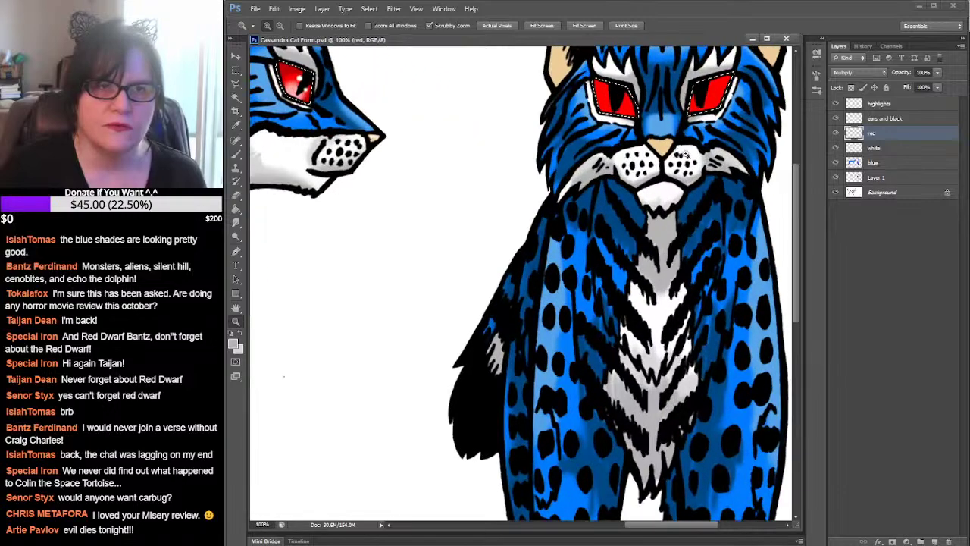
{"action": "left_click_drag", "start_coordinate": [797, 234], "coordinate": [789, 443]}
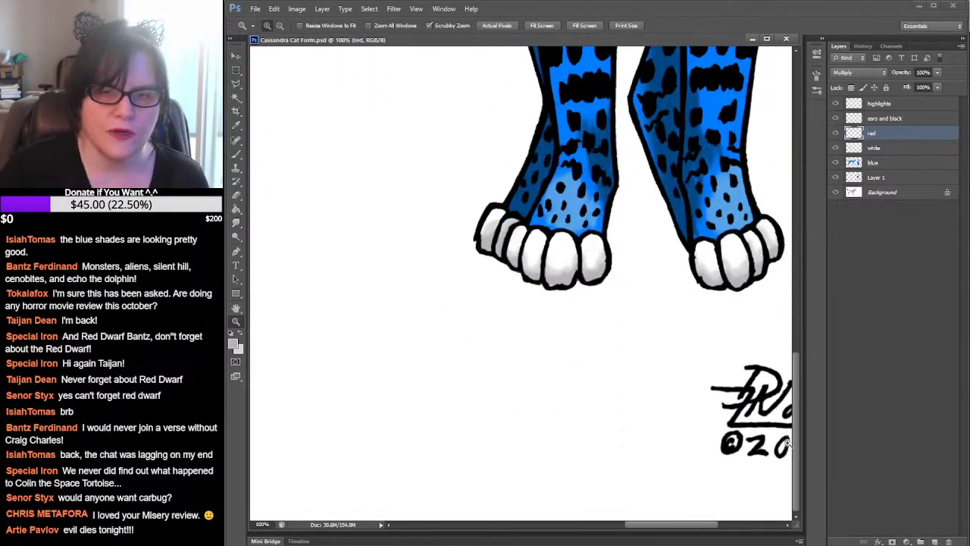
{"action": "left_click_drag", "start_coordinate": [693, 530], "coordinate": [758, 529]}
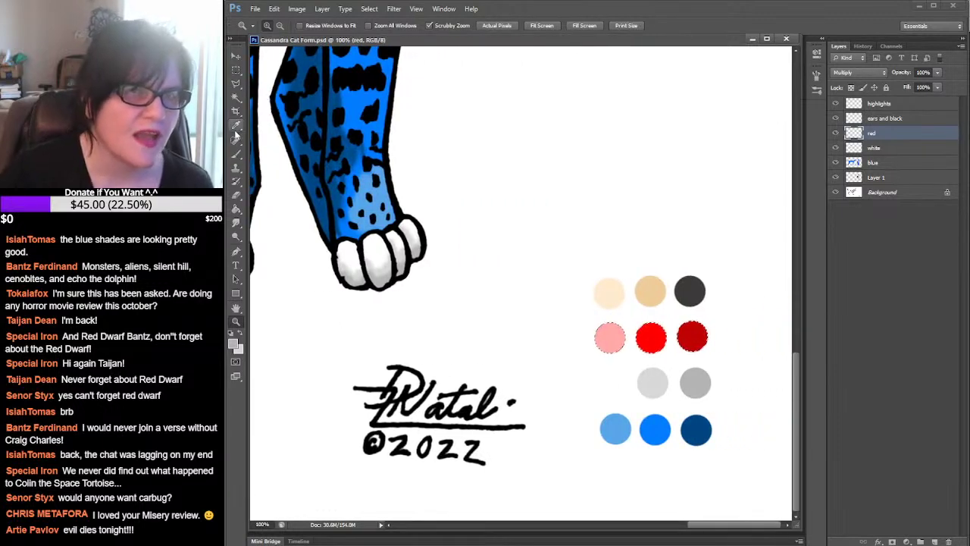
{"action": "key", "text": "i"}
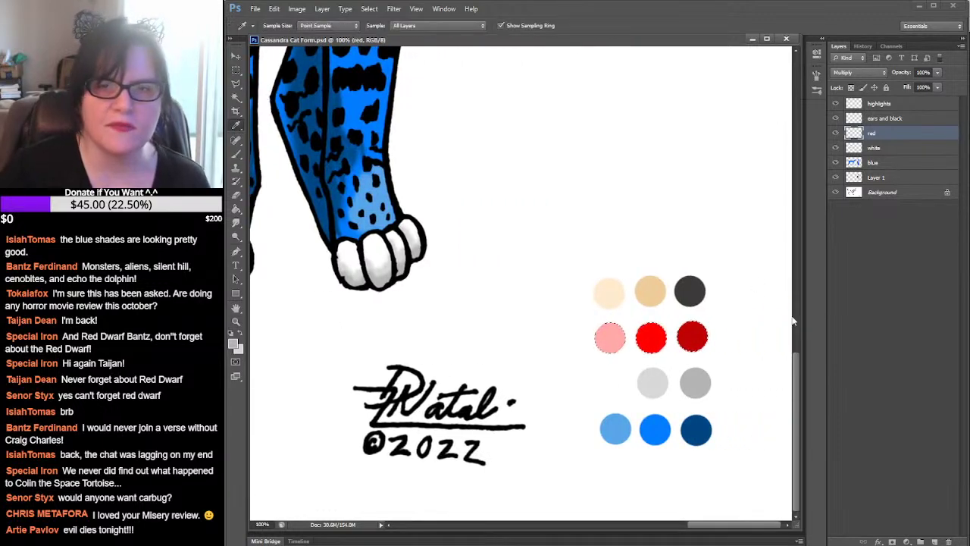
{"action": "left_click", "coordinate": [656, 335]}
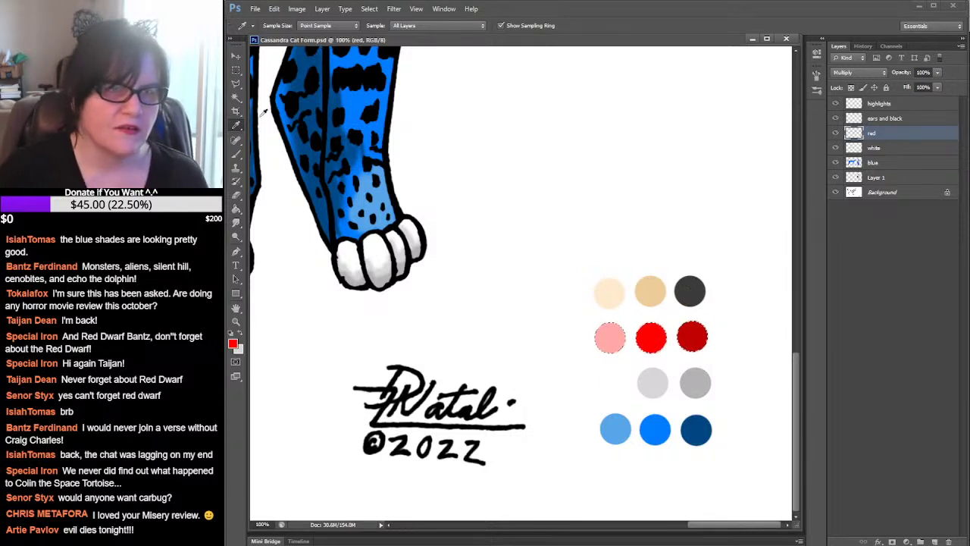
{"action": "left_click", "coordinate": [239, 336]}
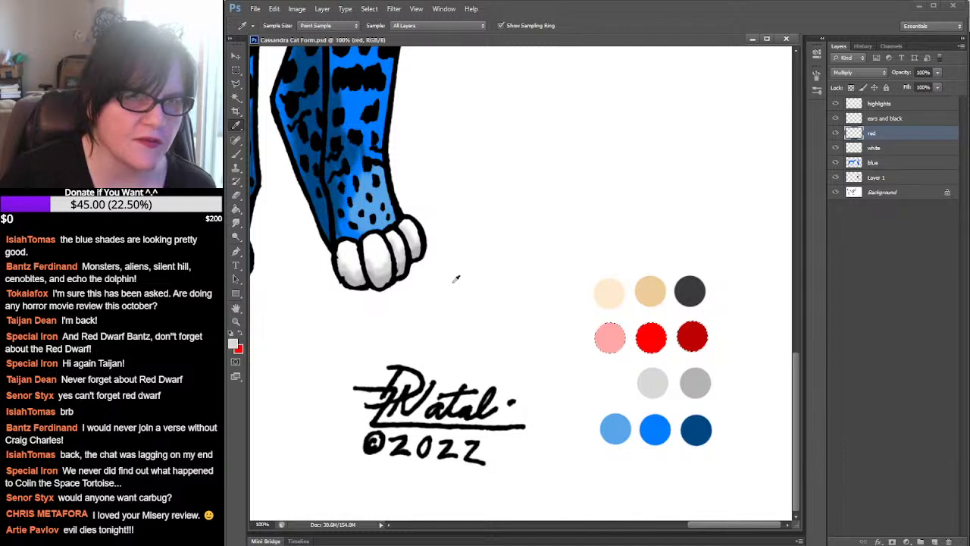
{"action": "left_click", "coordinate": [695, 331]}
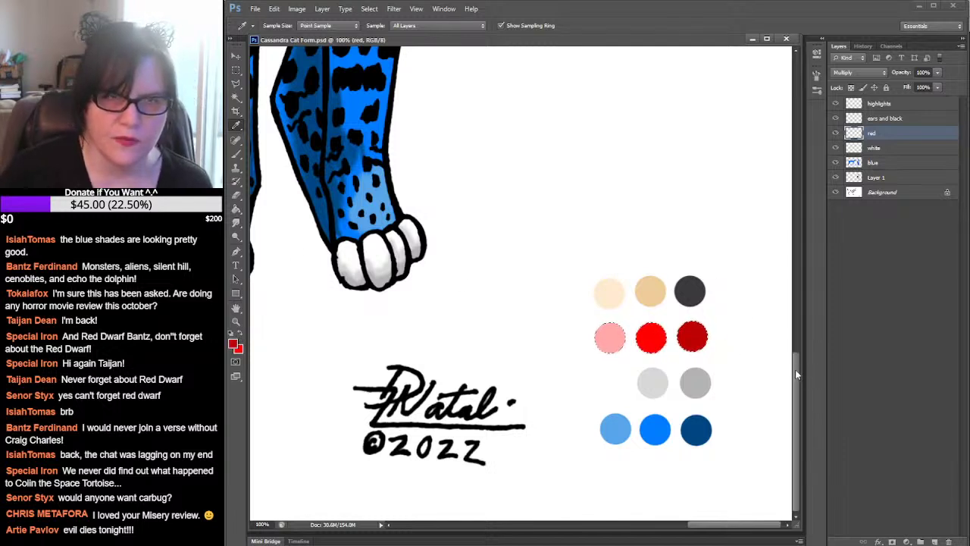
Brush dark red shading along the upper parts of both of the front-facing cat's red eyes
{"action": "mouse_move", "coordinate": [795, 369]}
{"action": "left_mouse_down"}
{"action": "mouse_move", "coordinate": [801, 202]}
{"action": "mouse_move", "coordinate": [814, 135]}
{"action": "left_mouse_up"}
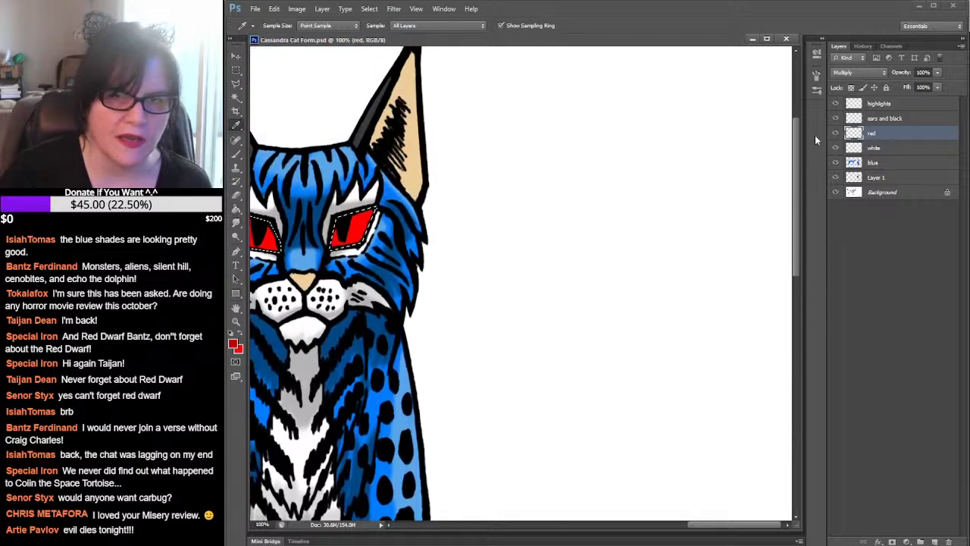
{"action": "left_click_drag", "start_coordinate": [716, 525], "coordinate": [672, 525]}
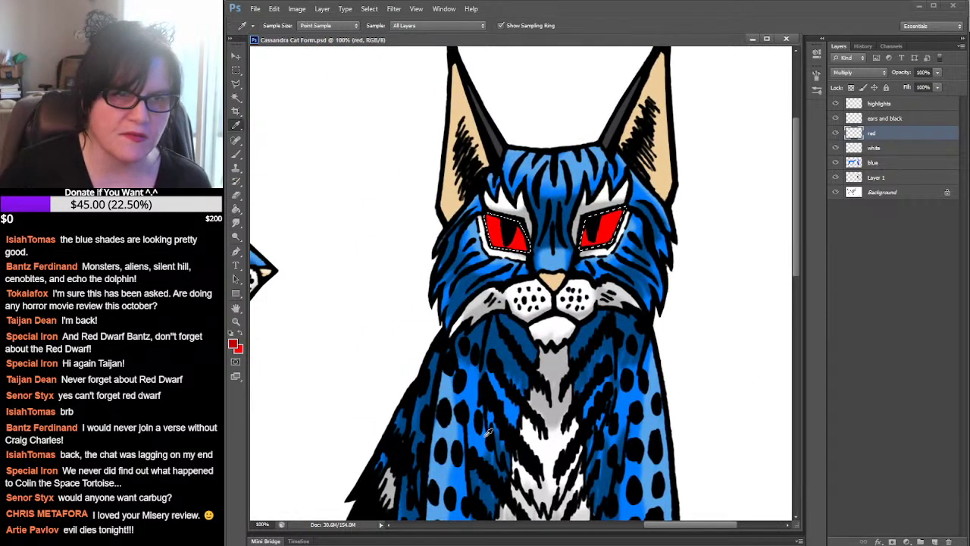
{"action": "left_click", "coordinate": [236, 321]}
{"action": "left_click", "coordinate": [564, 263]}
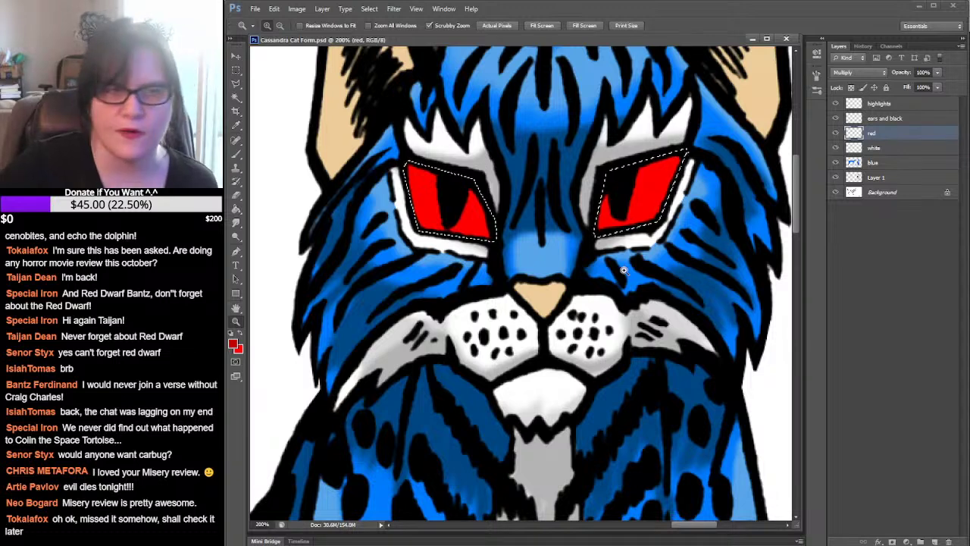
{"action": "left_click", "coordinate": [237, 153]}
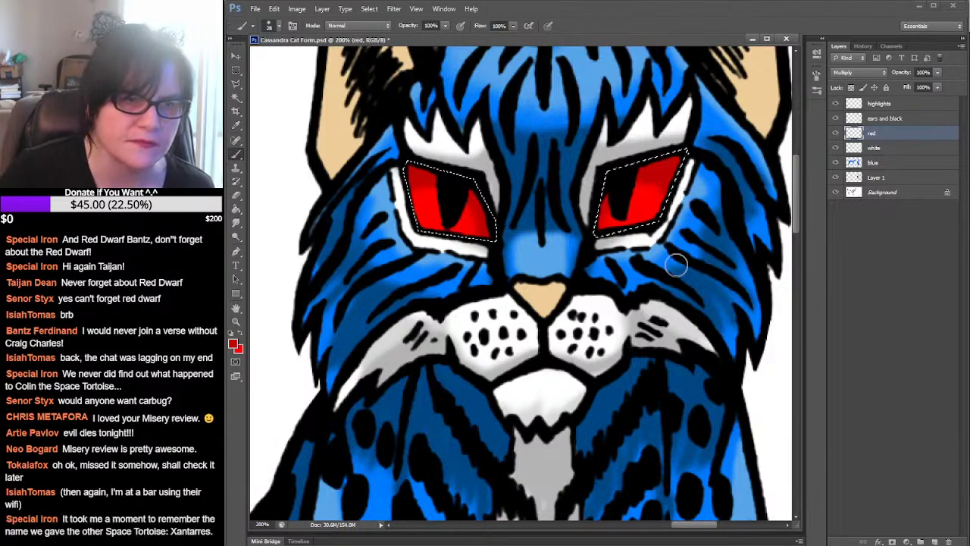
Sample the light pink swatch and brush pink highlights onto the lower parts of both of the front-facing cat's eyes
{"action": "key", "text": "ctrl+d"}
{"action": "mouse_move", "coordinate": [785, 509]}
{"action": "left_mouse_down"}
{"action": "mouse_move", "coordinate": [674, 288]}
{"action": "mouse_move", "coordinate": [641, 174]}
{"action": "mouse_move", "coordinate": [606, 160]}
{"action": "mouse_move", "coordinate": [572, 162]}
{"action": "mouse_move", "coordinate": [580, 155]}
{"action": "left_mouse_up"}
{"action": "left_click_drag", "start_coordinate": [629, 341], "coordinate": [558, 147]}
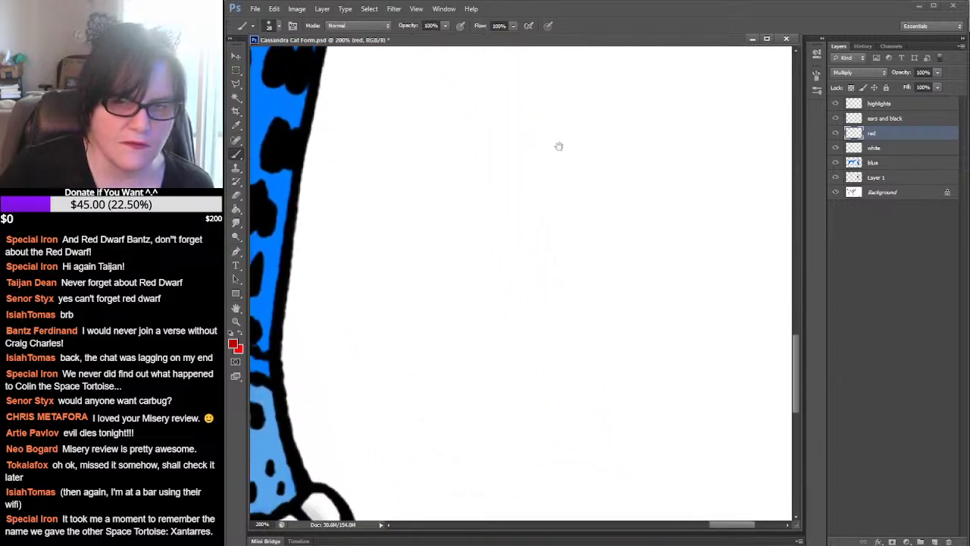
{"action": "left_click_drag", "start_coordinate": [659, 338], "coordinate": [558, 126]}
{"action": "left_click_drag", "start_coordinate": [703, 381], "coordinate": [650, 168]}
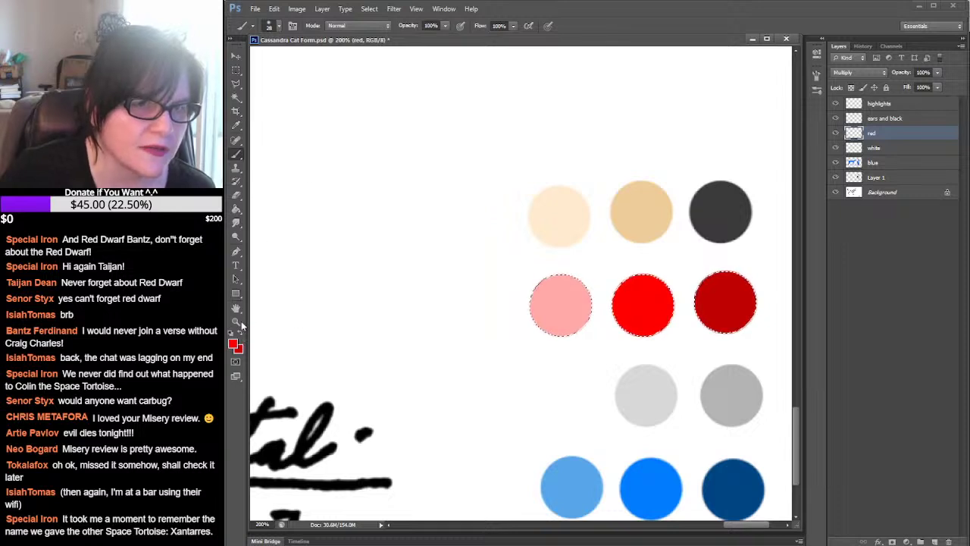
{"action": "left_click", "coordinate": [236, 125]}
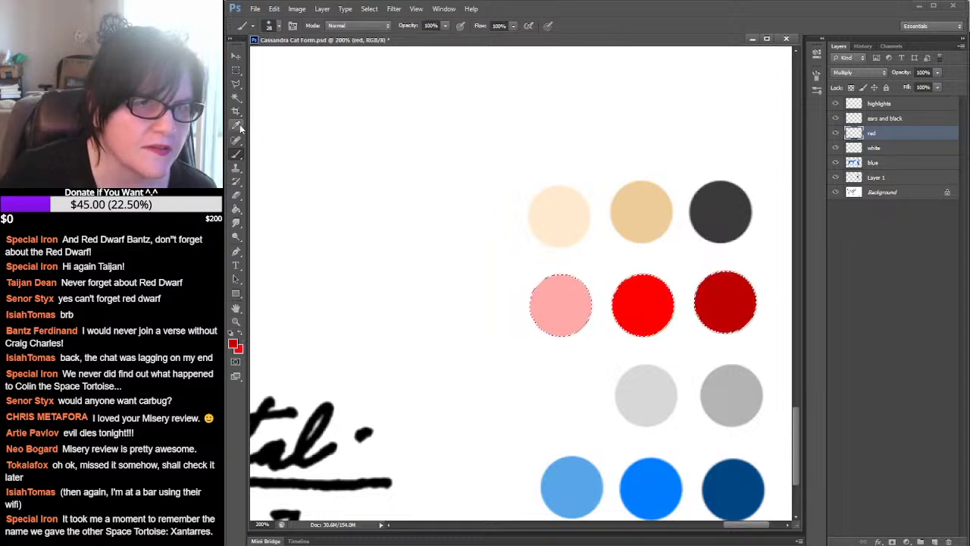
{"action": "left_click", "coordinate": [562, 291]}
{"action": "mouse_move", "coordinate": [473, 197]}
{"action": "left_mouse_down"}
{"action": "mouse_move", "coordinate": [535, 250]}
{"action": "mouse_move", "coordinate": [596, 219]}
{"action": "mouse_move", "coordinate": [644, 261]}
{"action": "mouse_move", "coordinate": [617, 289]}
{"action": "mouse_move", "coordinate": [740, 262]}
{"action": "mouse_move", "coordinate": [904, 267]}
{"action": "mouse_move", "coordinate": [380, 260]}
{"action": "left_mouse_up"}
{"action": "key", "text": "b"}
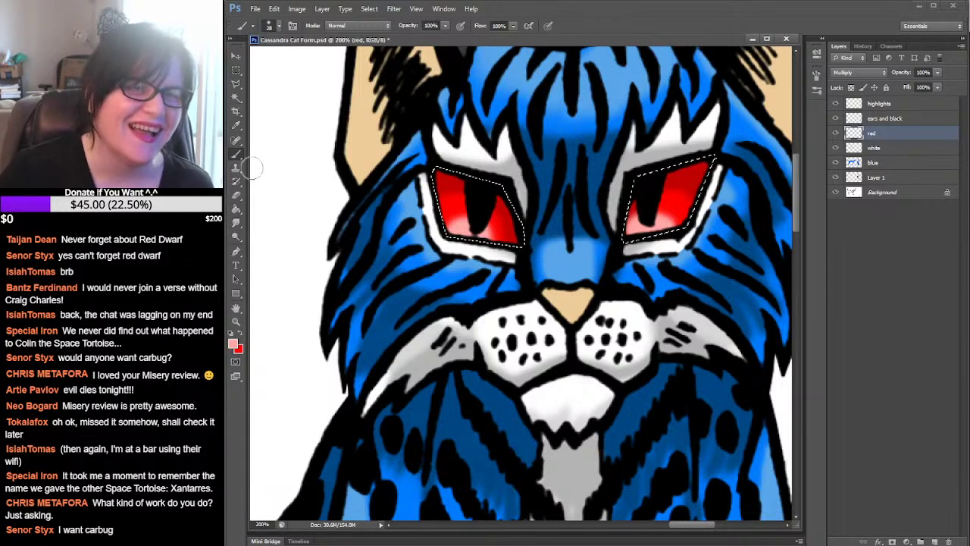
Blend the pink and red in both eyes using the Smudge tool with a soft 18 px brush, and clear the selection
{"action": "left_click", "coordinate": [236, 222]}
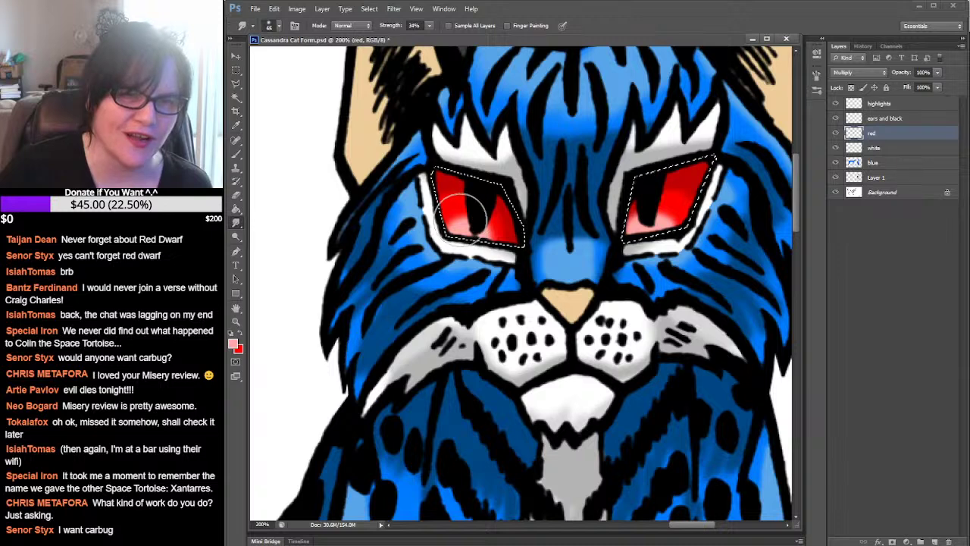
{"action": "left_click", "coordinate": [236, 153]}
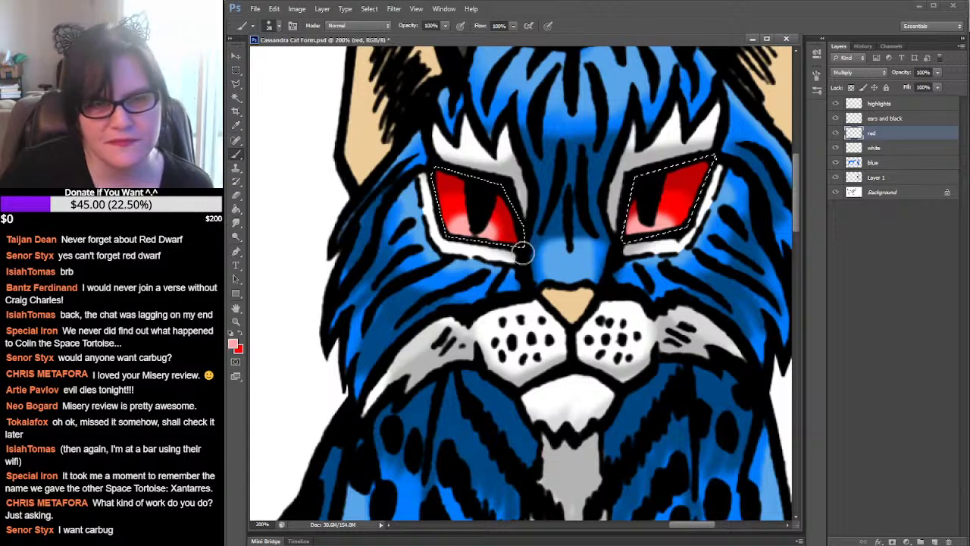
{"action": "left_click", "coordinate": [237, 224]}
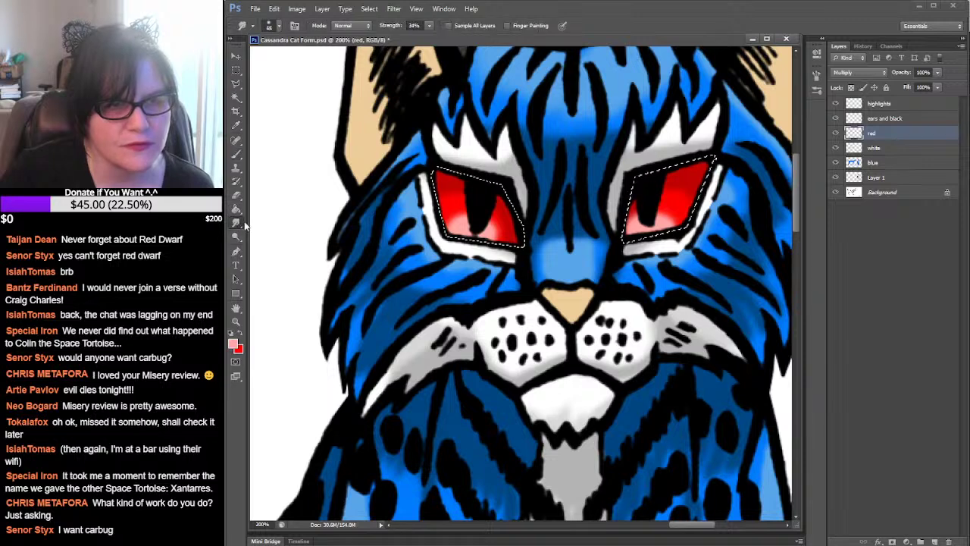
{"action": "left_click", "coordinate": [278, 27]}
{"action": "left_click", "coordinate": [280, 126]}
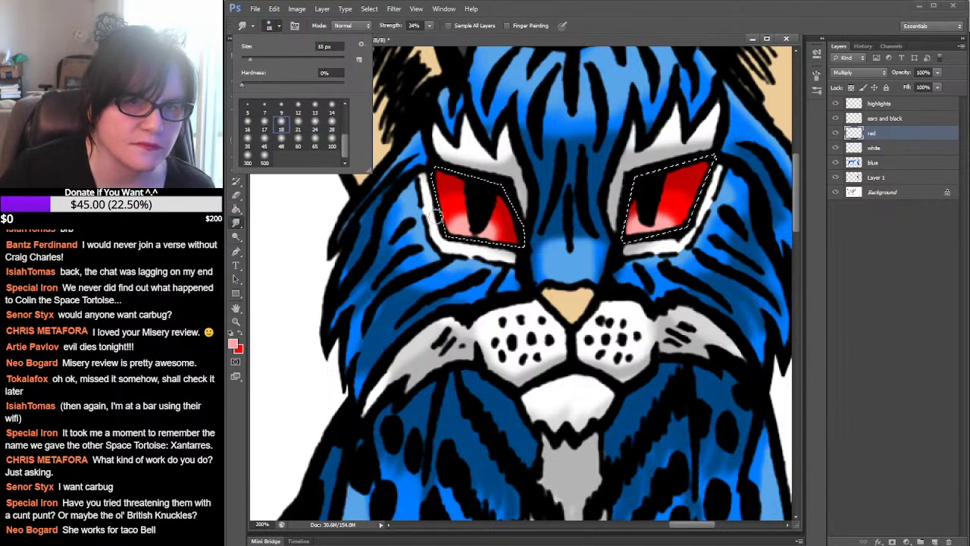
{"action": "left_click", "coordinate": [461, 217]}
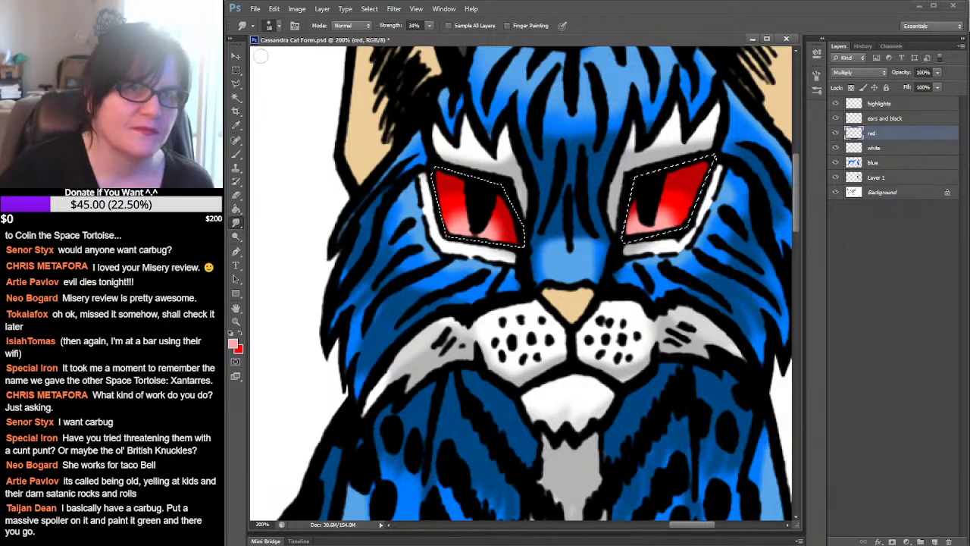
{"action": "left_click", "coordinate": [236, 70]}
{"action": "left_click", "coordinate": [490, 86]}
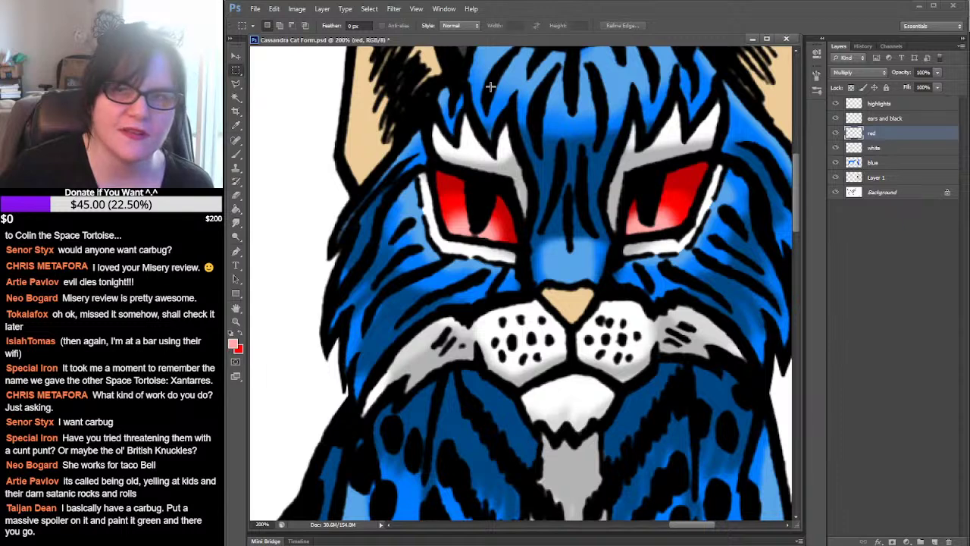
Make the ears and black layer active and load its contents as a selection
{"action": "left_click", "coordinate": [872, 119]}
{"action": "left_click_drag", "start_coordinate": [798, 210], "coordinate": [795, 175]}
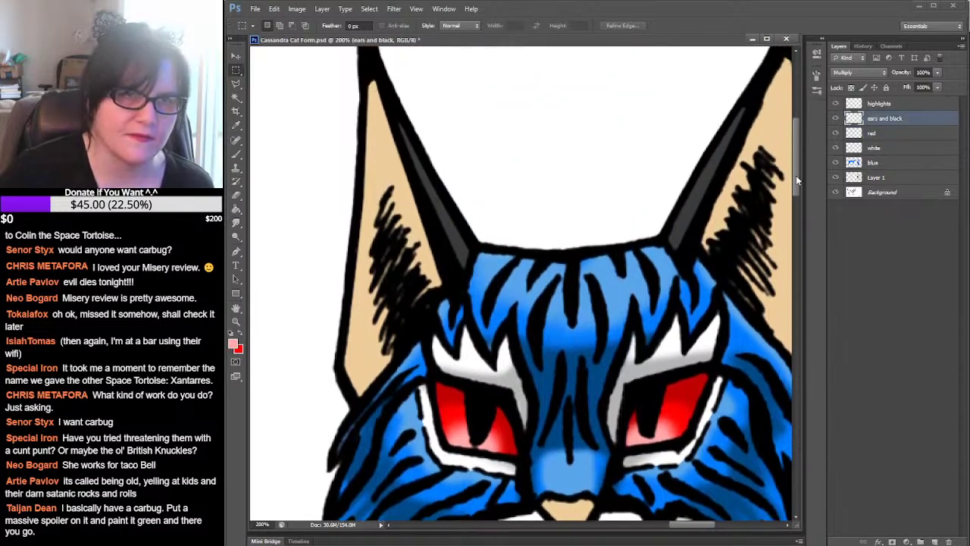
{"action": "left_click", "coordinate": [853, 118], "text": "ctrl"}
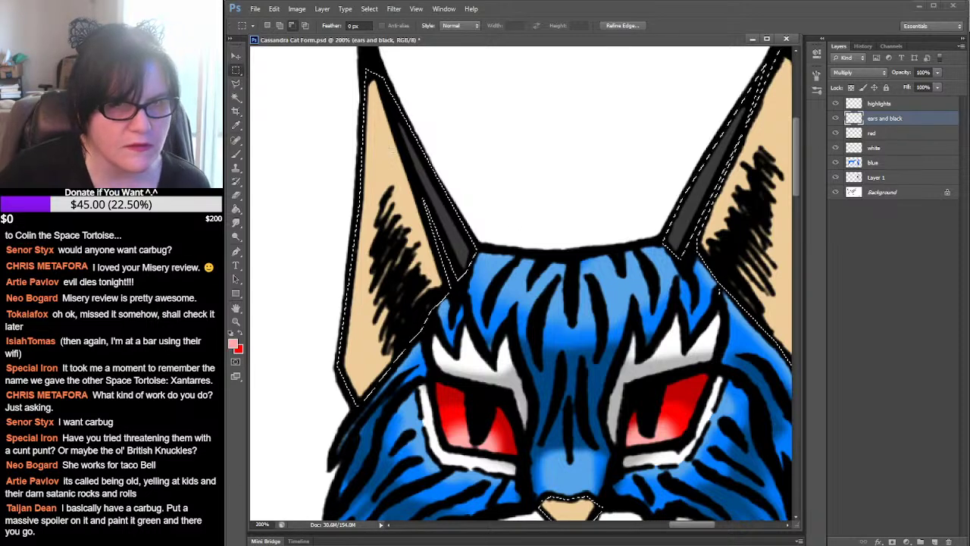
Subtract the dark grey back of the front-facing cat's left-hand ear from the selection using the Polygonal Lasso
{"action": "left_click", "coordinate": [236, 83]}
{"action": "left_click", "coordinate": [546, 219]}
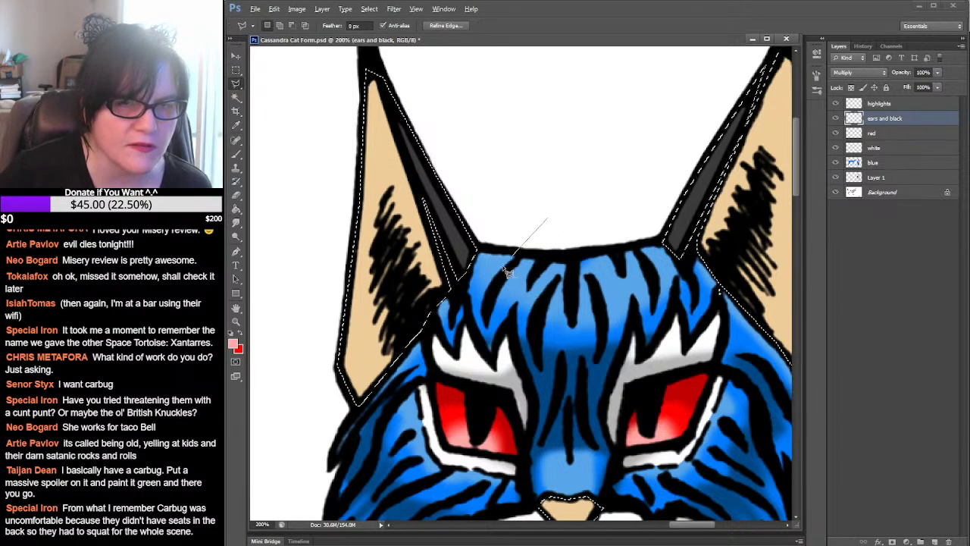
{"action": "left_click", "coordinate": [458, 291]}
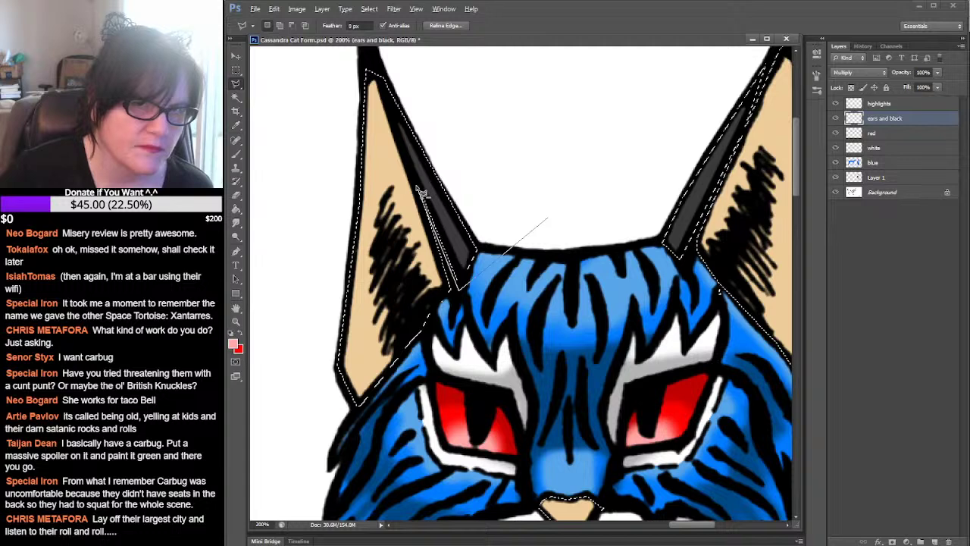
{"action": "left_click", "coordinate": [372, 54]}
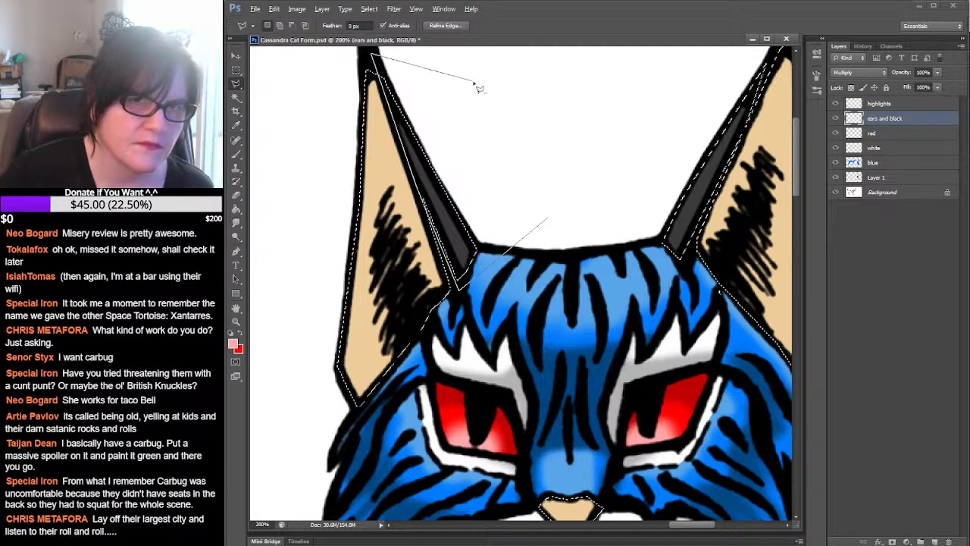
{"action": "double_click", "coordinate": [475, 83]}
Subtract the dark grey back of the front-facing cat's right-hand ear from the selection using the Polygonal Lasso
{"action": "left_click_drag", "start_coordinate": [693, 144], "coordinate": [620, 221]}
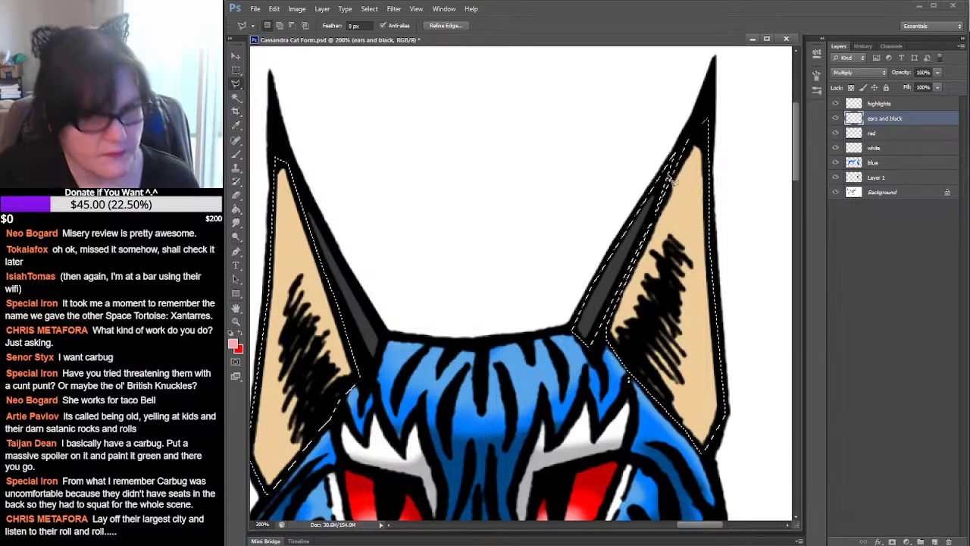
{"action": "left_click", "coordinate": [613, 106]}
{"action": "left_click", "coordinate": [702, 96]}
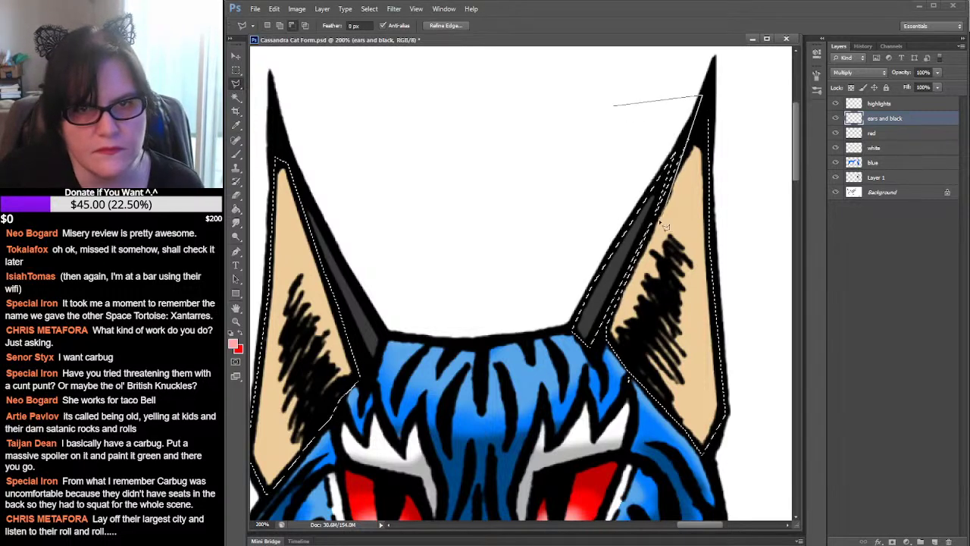
{"action": "left_click", "coordinate": [595, 369]}
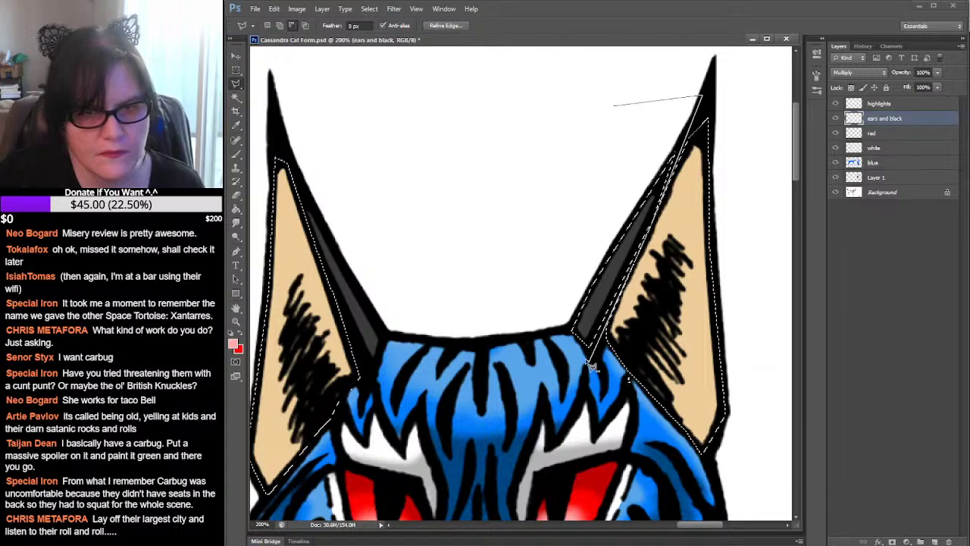
{"action": "double_click", "coordinate": [566, 255]}
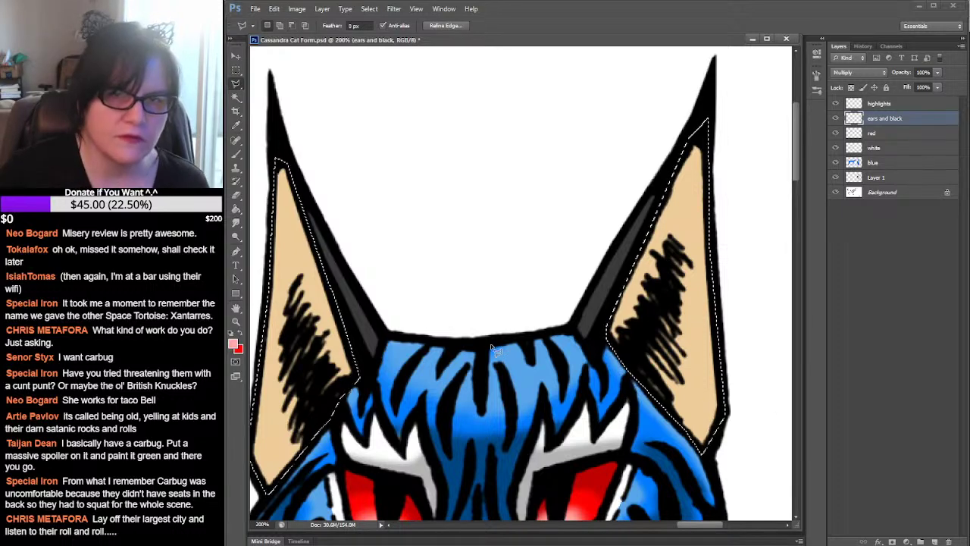
Sample the light cream swatch from the palette beside the signature as the foreground colour
{"action": "left_click", "coordinate": [236, 322]}
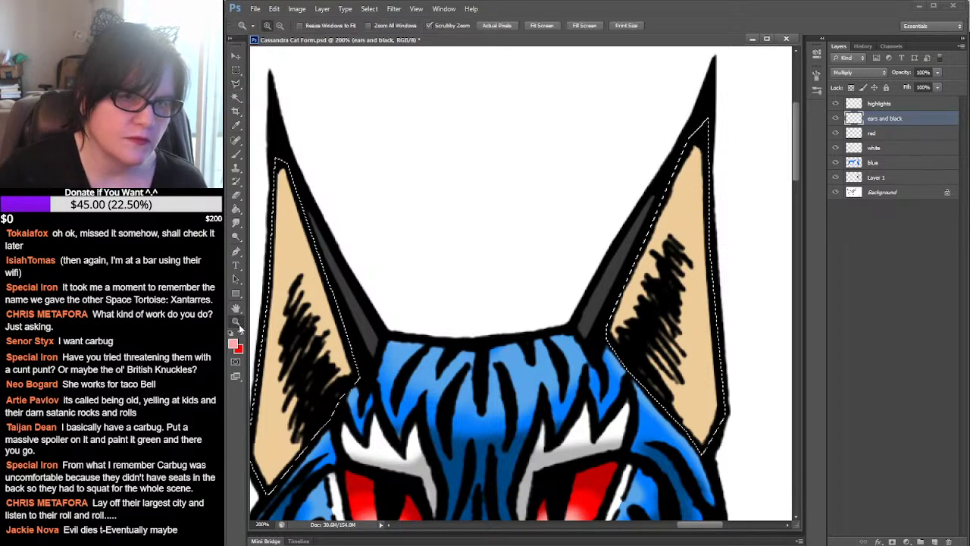
{"action": "left_click", "coordinate": [633, 346], "text": "alt"}
{"action": "left_click", "coordinate": [633, 346], "text": "alt"}
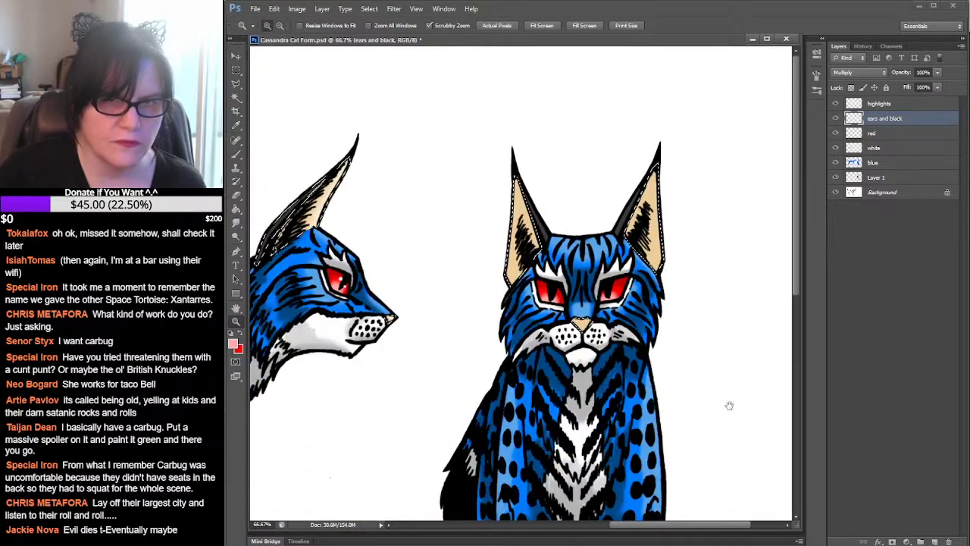
{"action": "left_click_drag", "start_coordinate": [729, 403], "coordinate": [679, 160]}
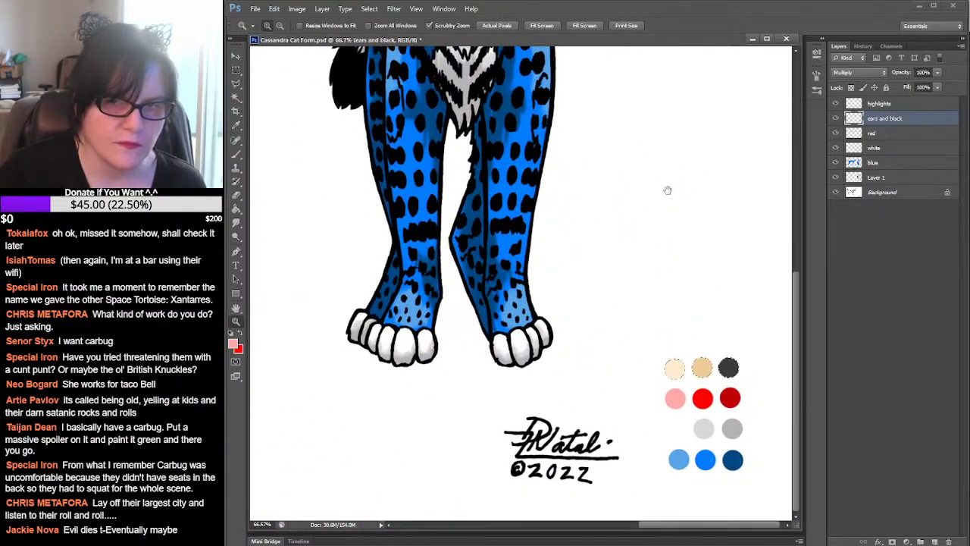
{"action": "left_click", "coordinate": [236, 126]}
{"action": "left_click", "coordinate": [676, 368]}
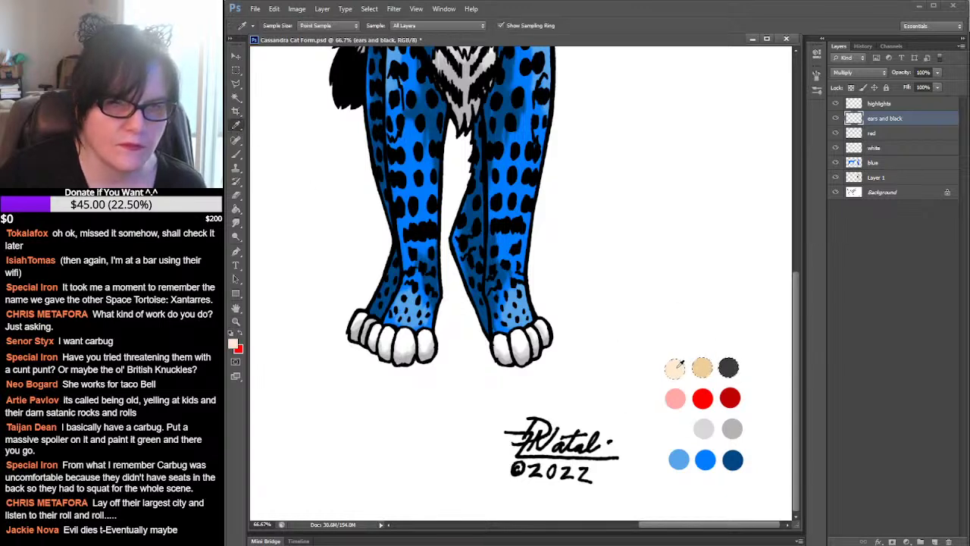
Swap the foreground and background colours and sample the tan swatch, keeping light cream as the other colour
{"action": "left_click", "coordinate": [237, 323]}
{"action": "left_click", "coordinate": [437, 240]}
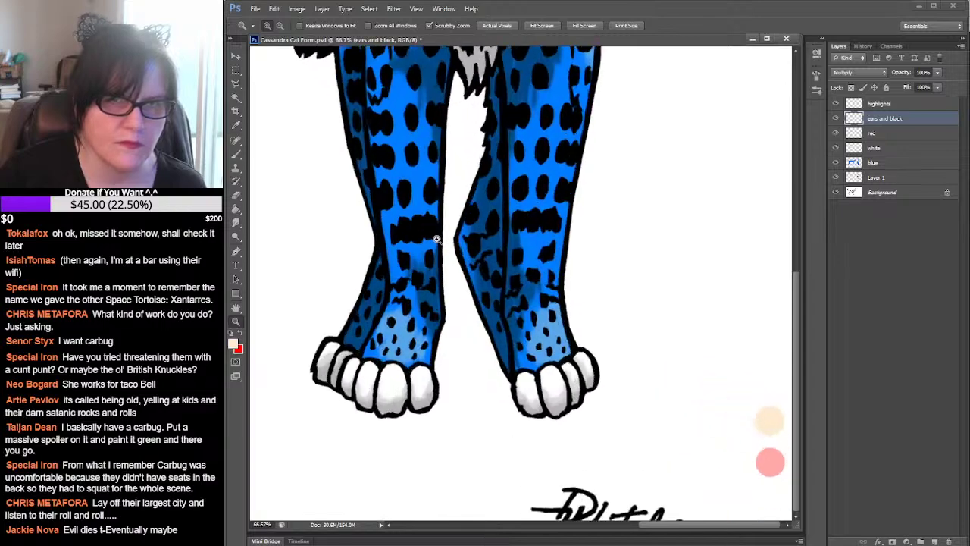
{"action": "left_click_drag", "start_coordinate": [457, 229], "coordinate": [701, 539]}
{"action": "left_click_drag", "start_coordinate": [678, 244], "coordinate": [486, 278]}
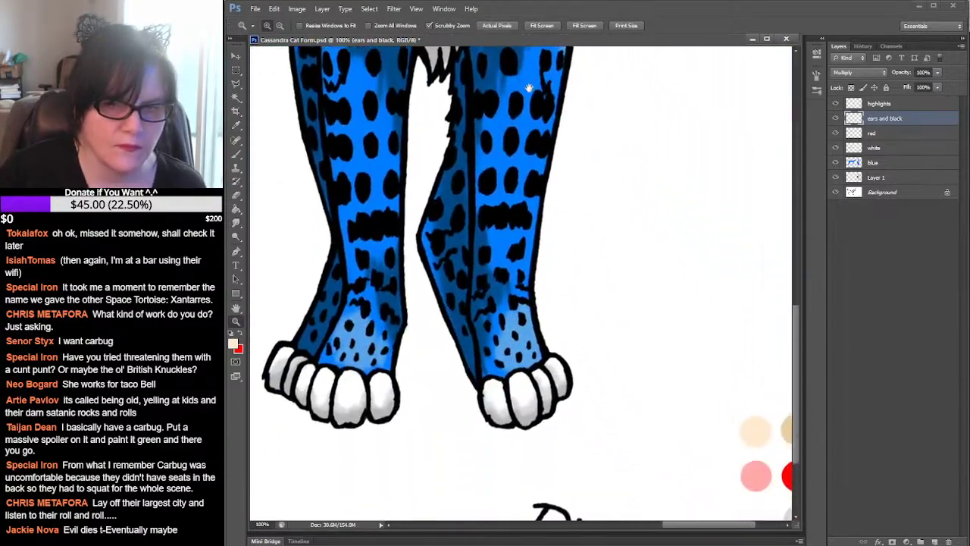
{"action": "left_click", "coordinate": [241, 336]}
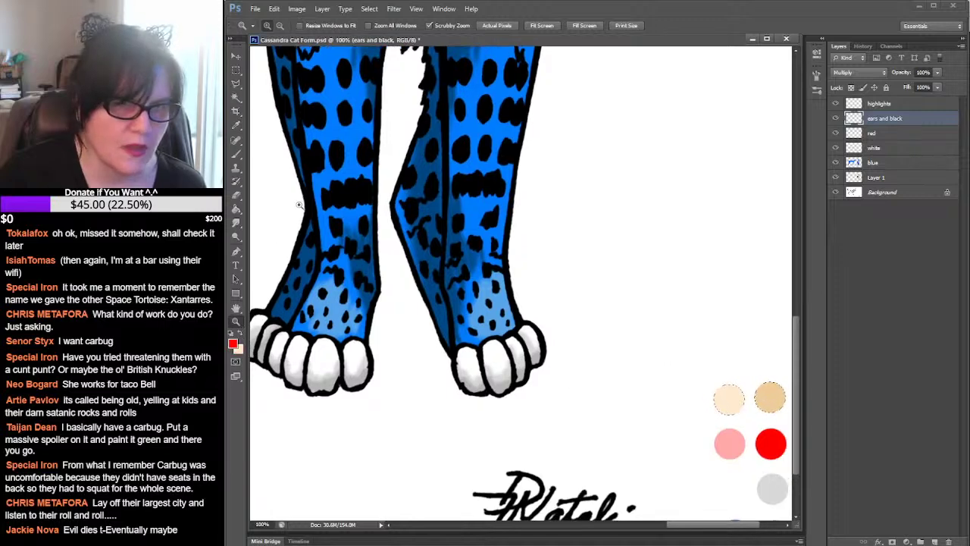
{"action": "left_click", "coordinate": [238, 127]}
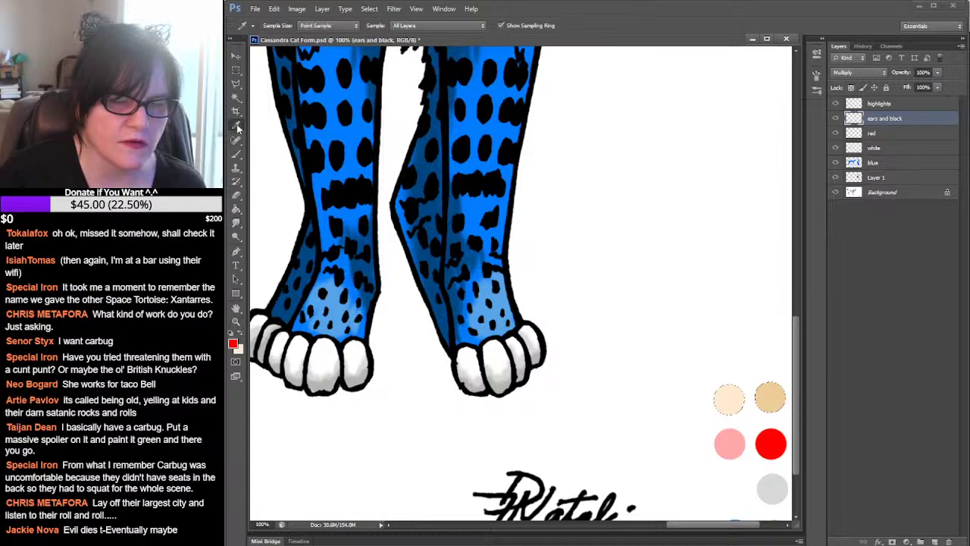
Brush a light cream highlight across the upper part of the front-facing cat's nose
{"action": "scroll", "coordinate": [590, 266], "scroll_direction": "up", "scroll_amount": 15}
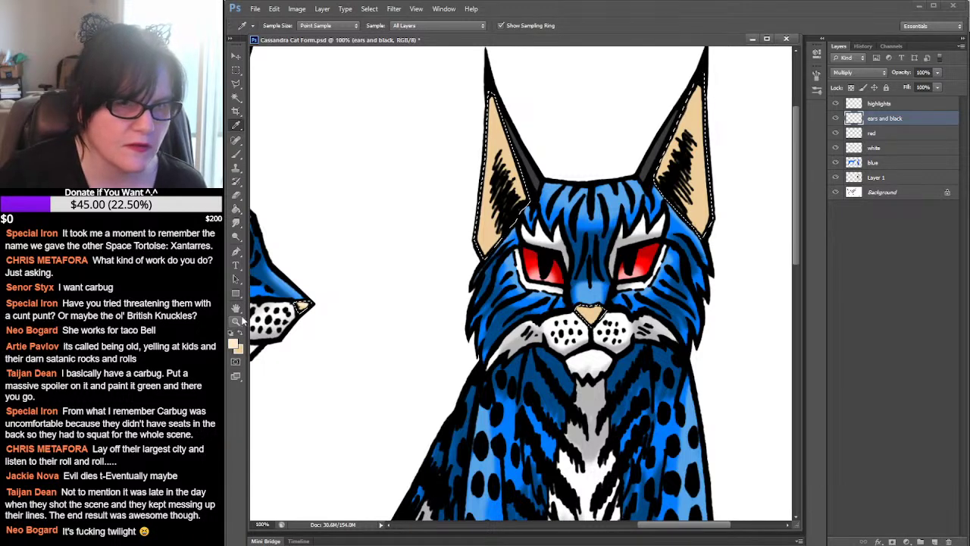
{"action": "key", "text": "z"}
{"action": "left_click", "coordinate": [616, 331]}
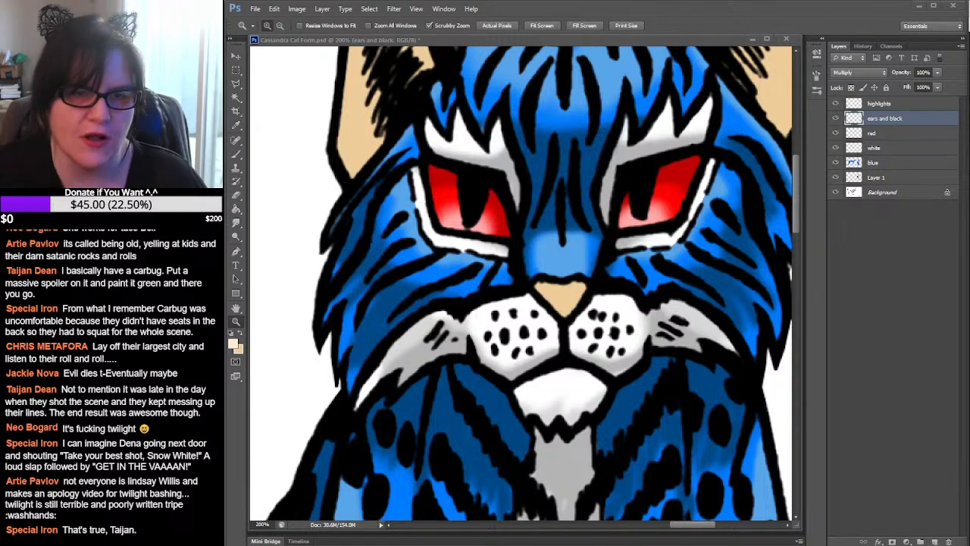
{"action": "left_click", "coordinate": [728, 27]}
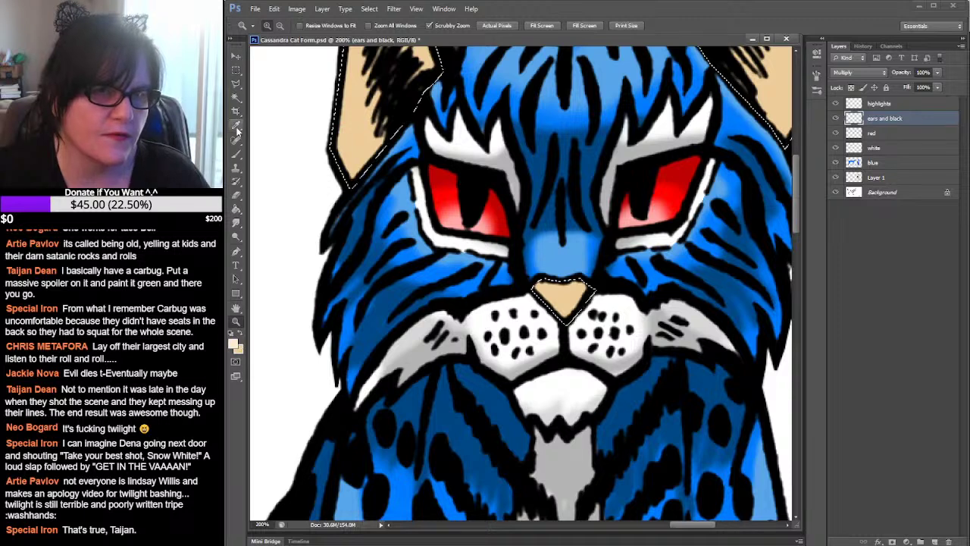
{"action": "key", "text": "b"}
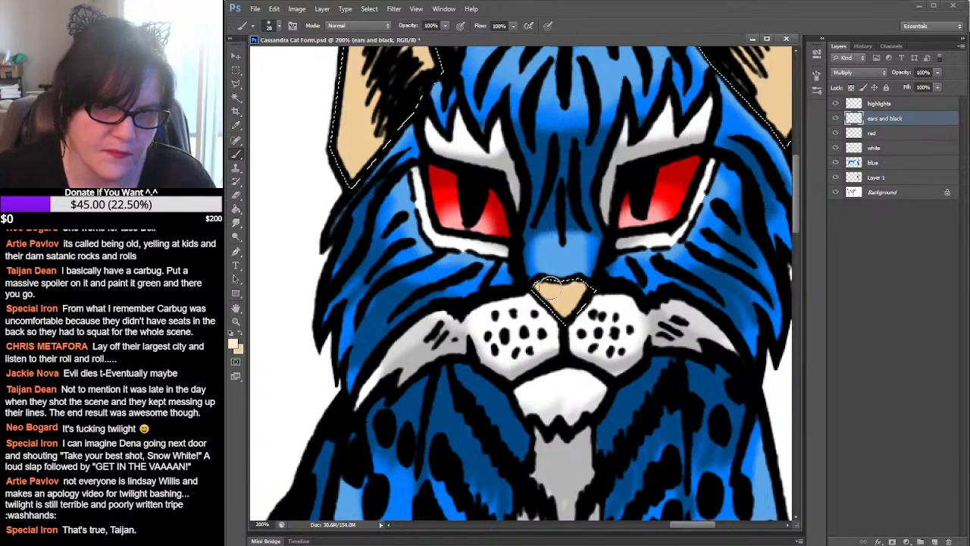
{"action": "left_click_drag", "start_coordinate": [540, 292], "coordinate": [579, 292]}
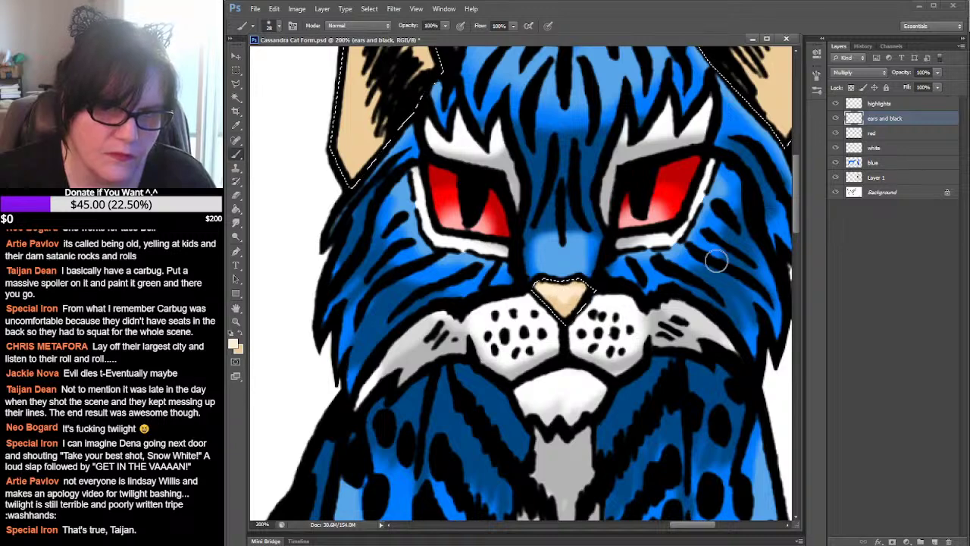
Set the soft brush to 100 px and brush light cream along the outer side of the front-facing cat's left-hand inner ear
{"action": "left_click_drag", "start_coordinate": [529, 215], "coordinate": [544, 306]}
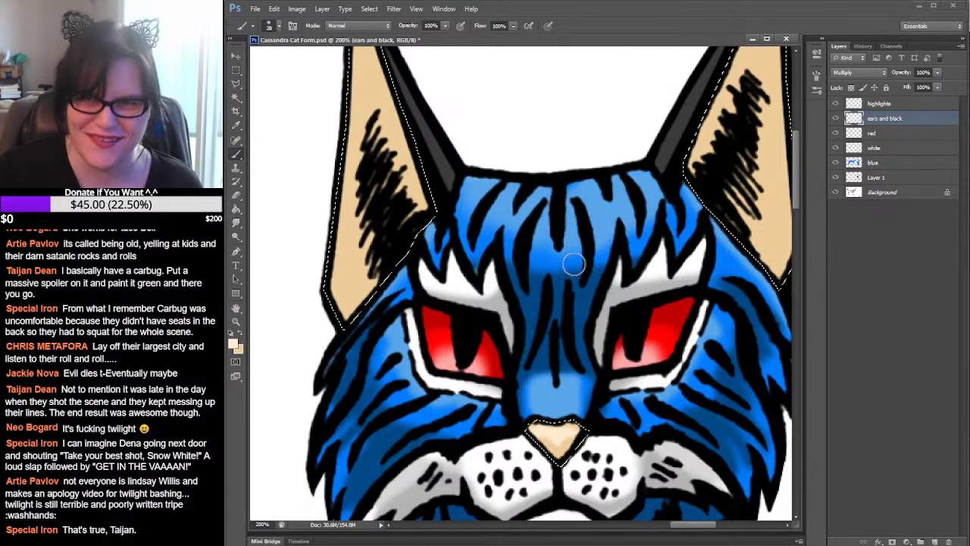
{"action": "mouse_move", "coordinate": [585, 259]}
{"action": "left_mouse_down"}
{"action": "mouse_move", "coordinate": [609, 279]}
{"action": "mouse_move", "coordinate": [609, 347]}
{"action": "left_mouse_up"}
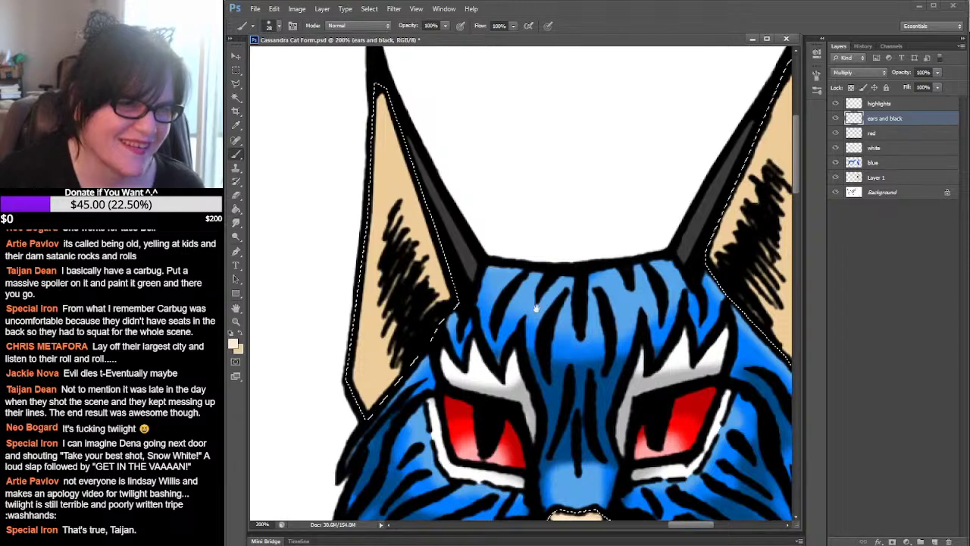
{"action": "left_click", "coordinate": [275, 27]}
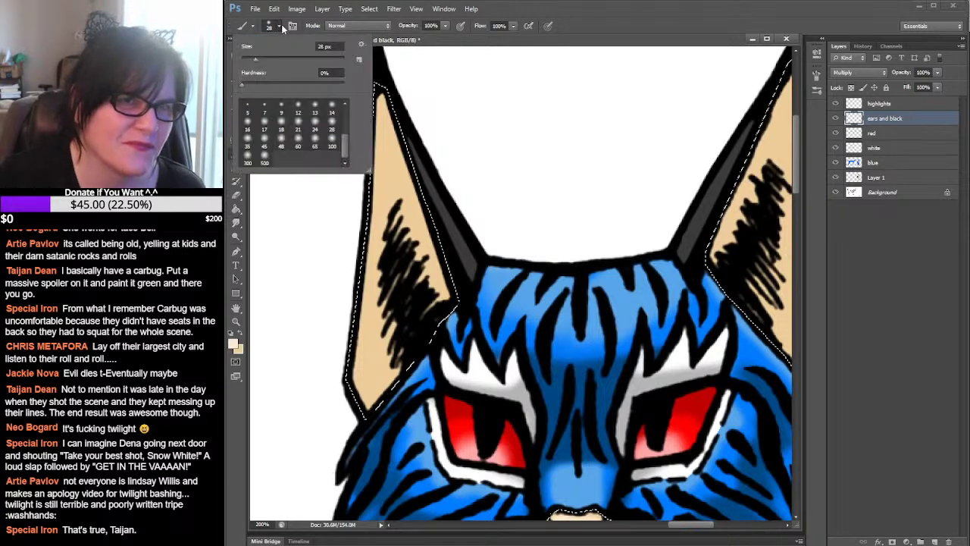
{"action": "left_click", "coordinate": [331, 145]}
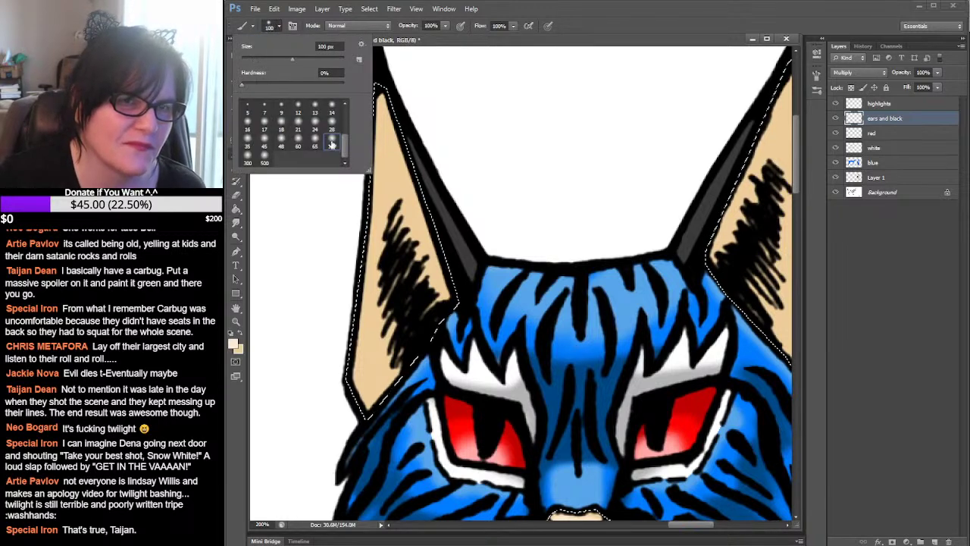
{"action": "left_click", "coordinate": [346, 322]}
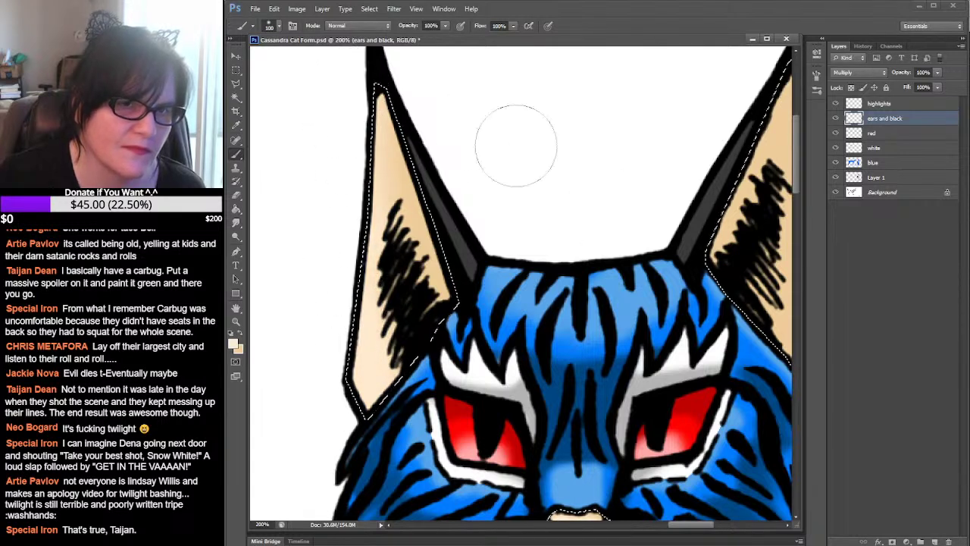
Brush light cream along the outer side of the front-facing cat's right-hand inner ear and clear the selection
{"action": "mouse_move", "coordinate": [602, 217]}
{"action": "left_mouse_down"}
{"action": "mouse_move", "coordinate": [407, 217]}
{"action": "mouse_move", "coordinate": [395, 232]}
{"action": "left_mouse_up"}
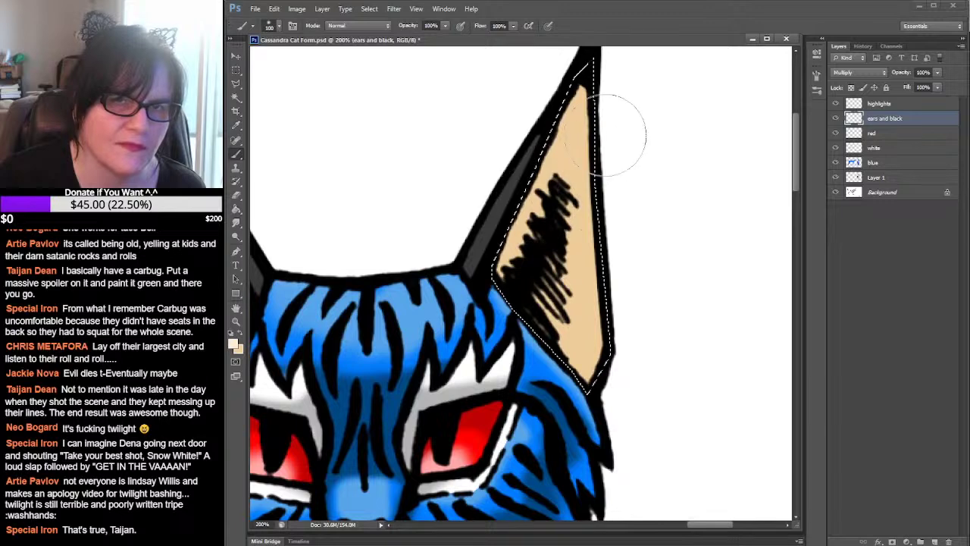
{"action": "mouse_move", "coordinate": [606, 121]}
{"action": "left_mouse_down"}
{"action": "mouse_move", "coordinate": [591, 161]}
{"action": "mouse_move", "coordinate": [617, 209]}
{"action": "mouse_move", "coordinate": [628, 270]}
{"action": "mouse_move", "coordinate": [606, 394]}
{"action": "left_mouse_up"}
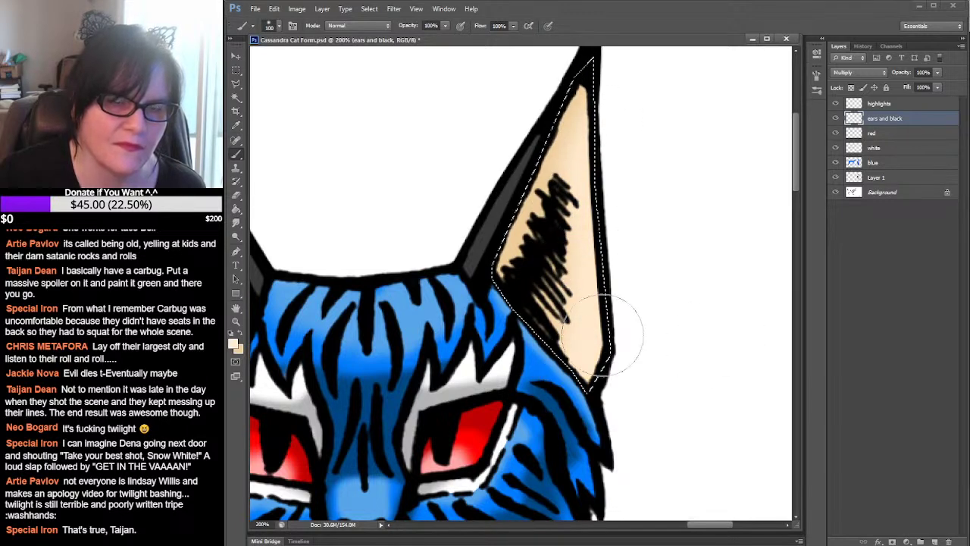
{"action": "left_click_drag", "start_coordinate": [578, 332], "coordinate": [726, 196]}
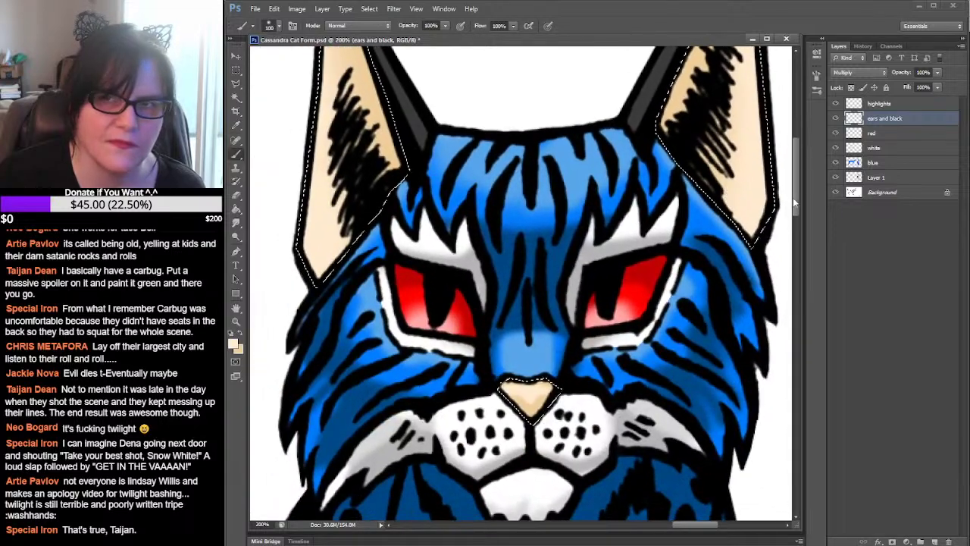
{"action": "left_click", "coordinate": [237, 73]}
{"action": "key", "text": "ctrl+d"}
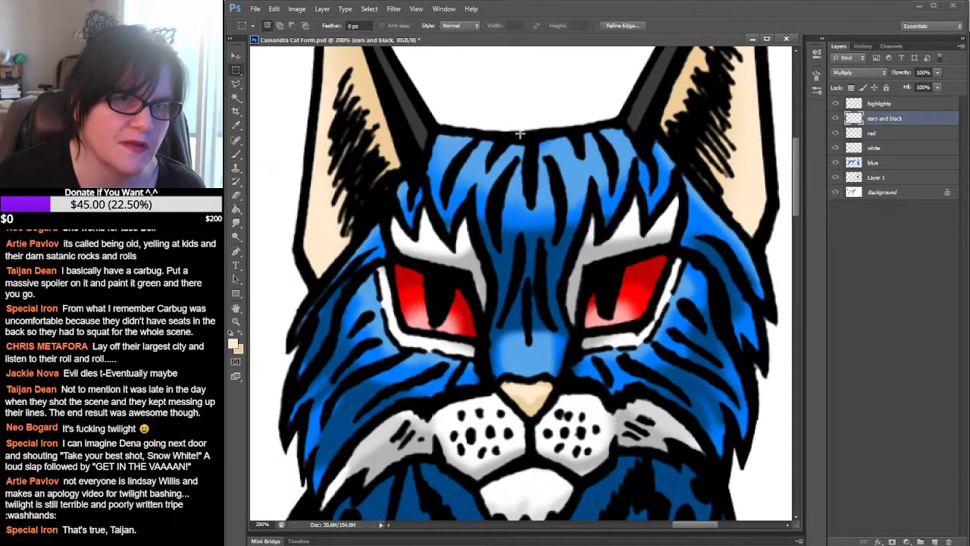
Set the foreground colour to white (ffffff), choose the Brush tool and make the highlights layer active
{"action": "left_click", "coordinate": [236, 320]}
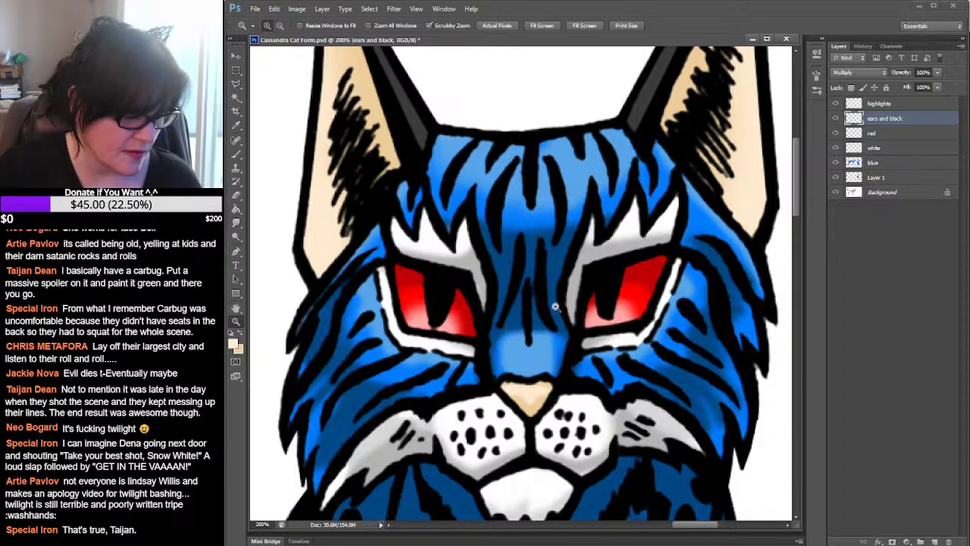
{"action": "key", "text": "ctrl+minus"}
{"action": "key", "text": "ctrl+minus"}
{"action": "left_click", "coordinate": [644, 325], "text": "alt"}
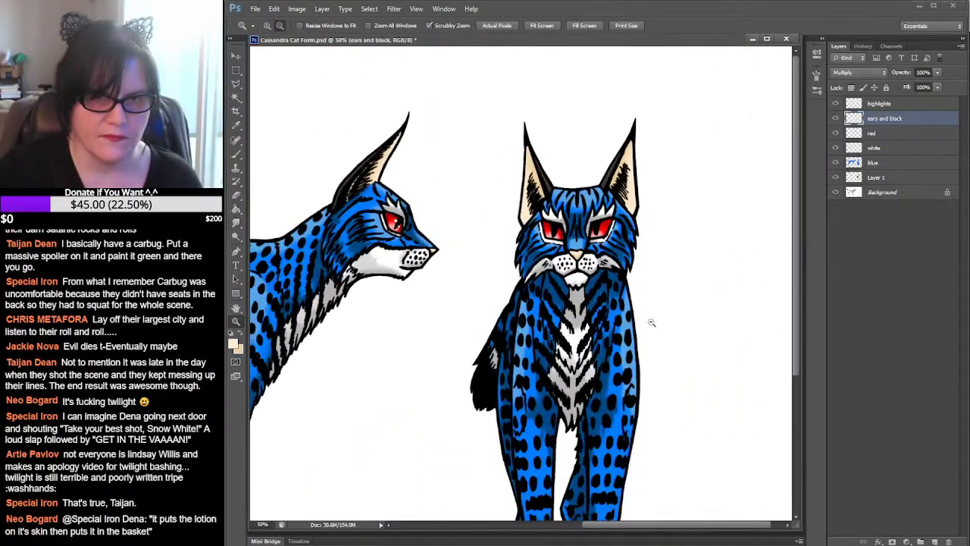
{"action": "left_click_drag", "start_coordinate": [654, 343], "coordinate": [699, 270]}
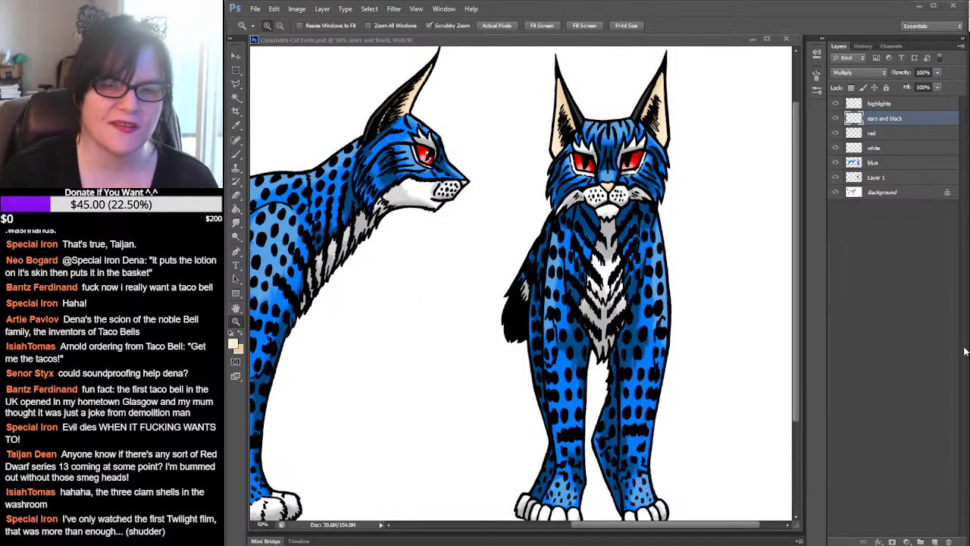
{"action": "left_click", "coordinate": [797, 362]}
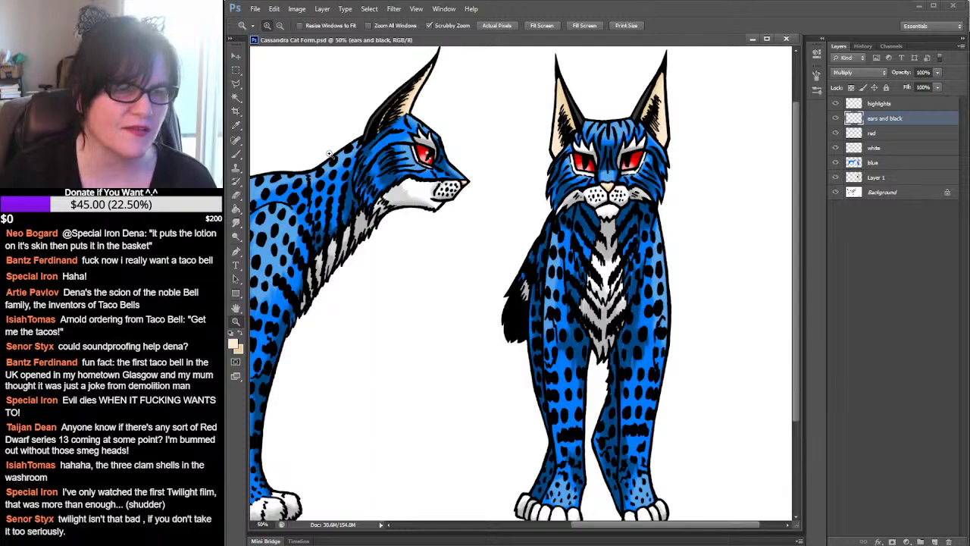
{"action": "left_click", "coordinate": [234, 344]}
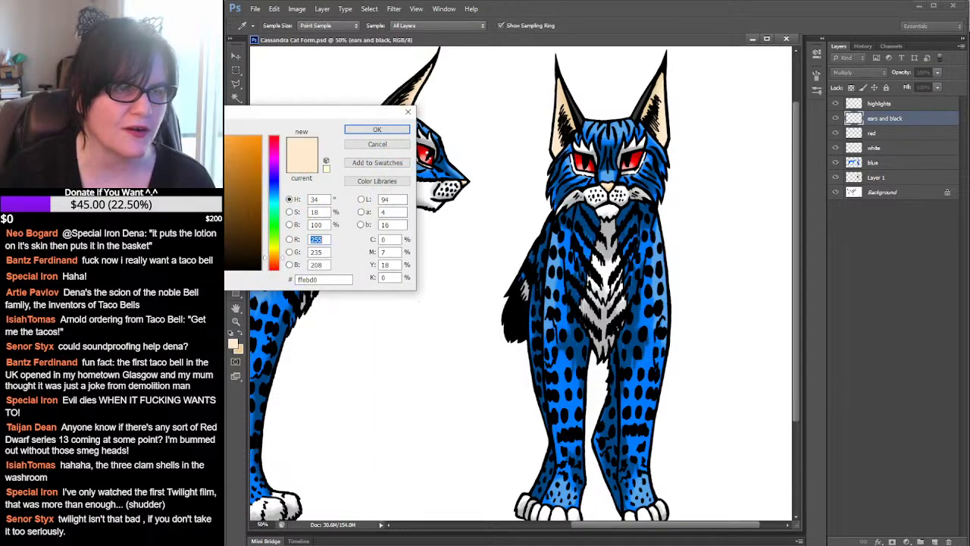
{"action": "left_click_drag", "start_coordinate": [141, 140], "coordinate": [127, 135]}
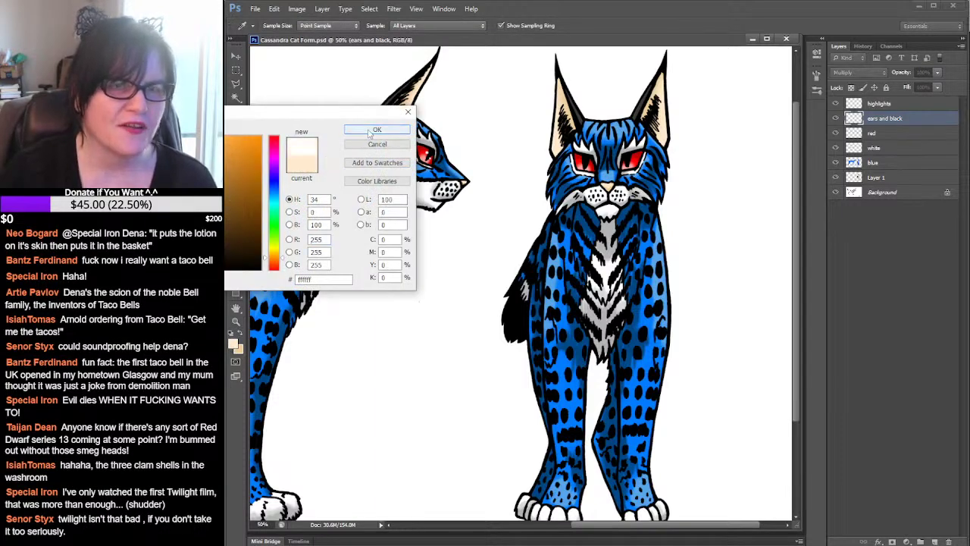
{"action": "left_click", "coordinate": [377, 129]}
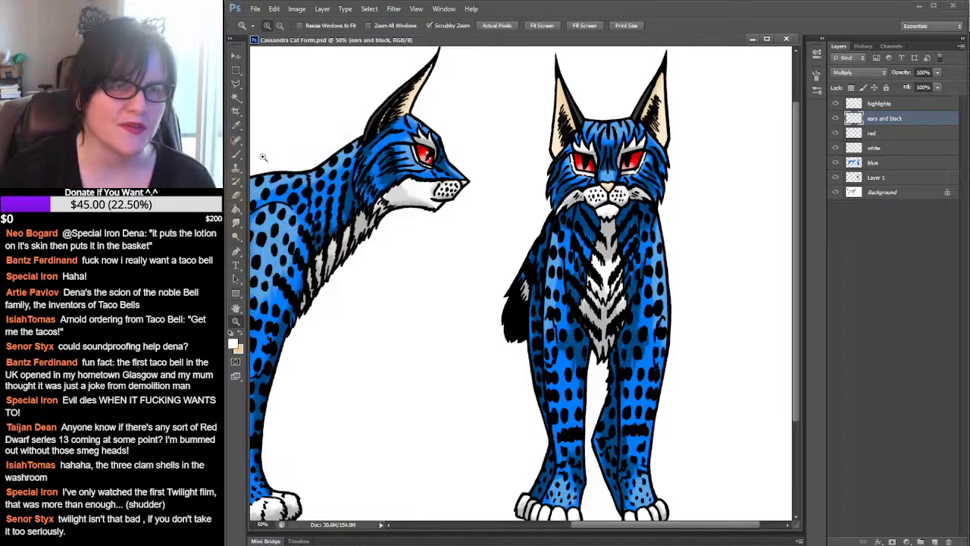
{"action": "left_click", "coordinate": [237, 155]}
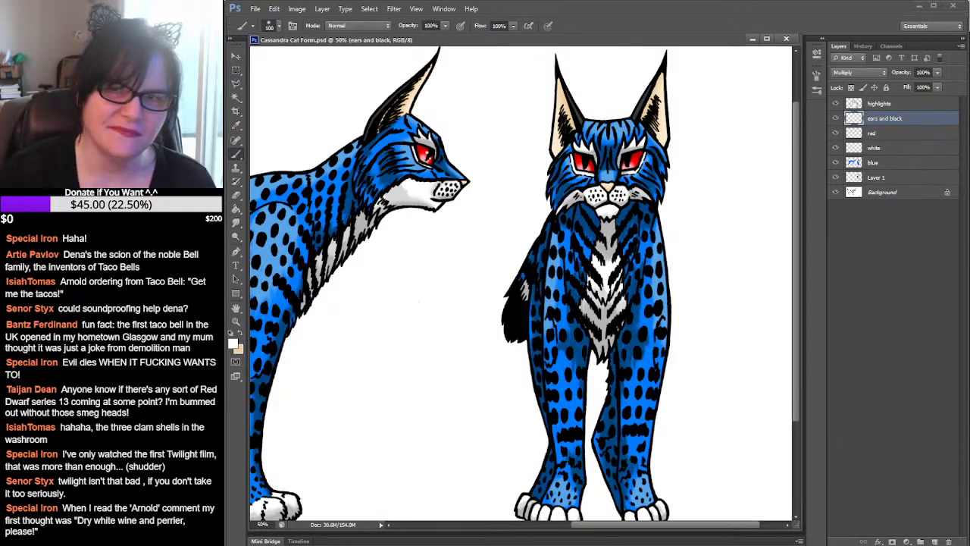
{"action": "left_click", "coordinate": [855, 104]}
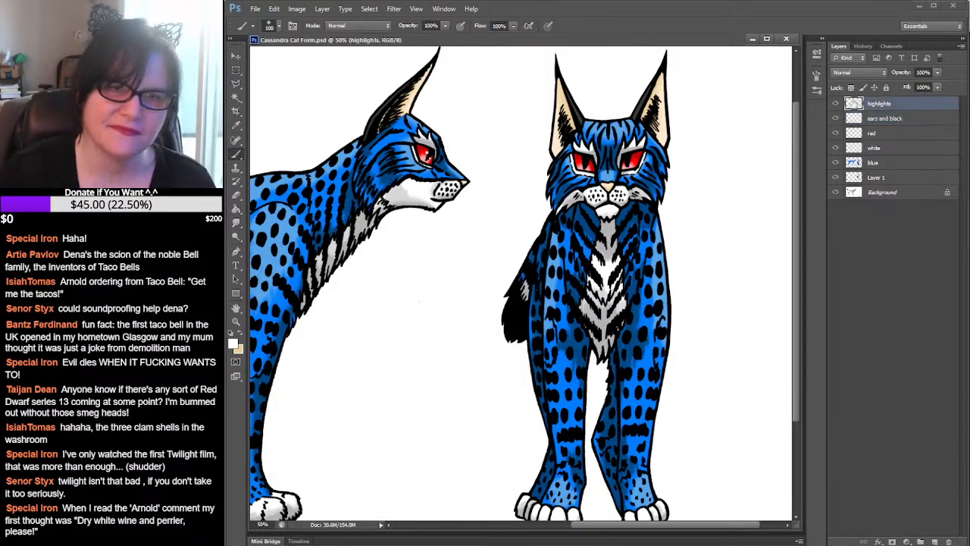
Dab a small white highlight in each of the front-facing cat's eyes with a soft 12 px brush
{"action": "left_click", "coordinate": [236, 322]}
{"action": "left_click", "coordinate": [557, 193]}
{"action": "left_click", "coordinate": [557, 193]}
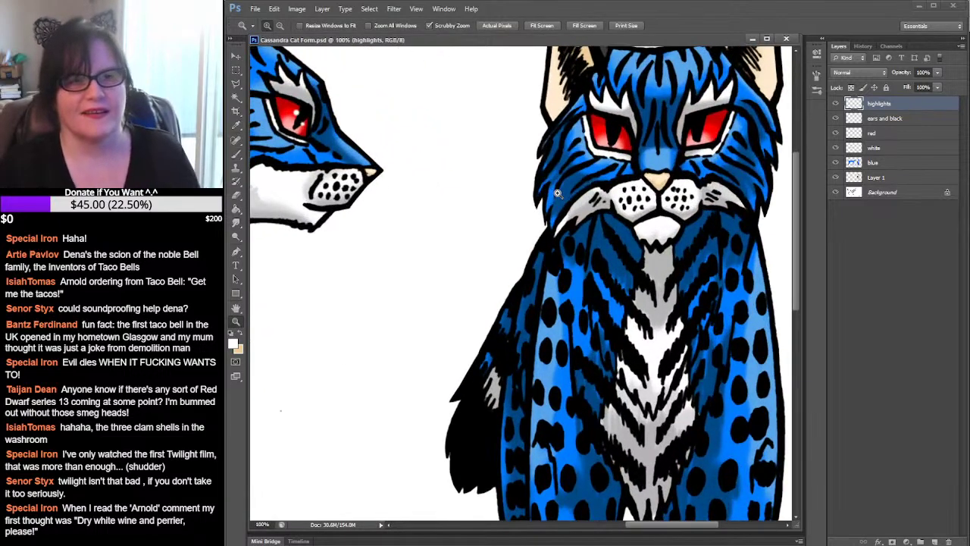
{"action": "left_click_drag", "start_coordinate": [641, 174], "coordinate": [667, 288]}
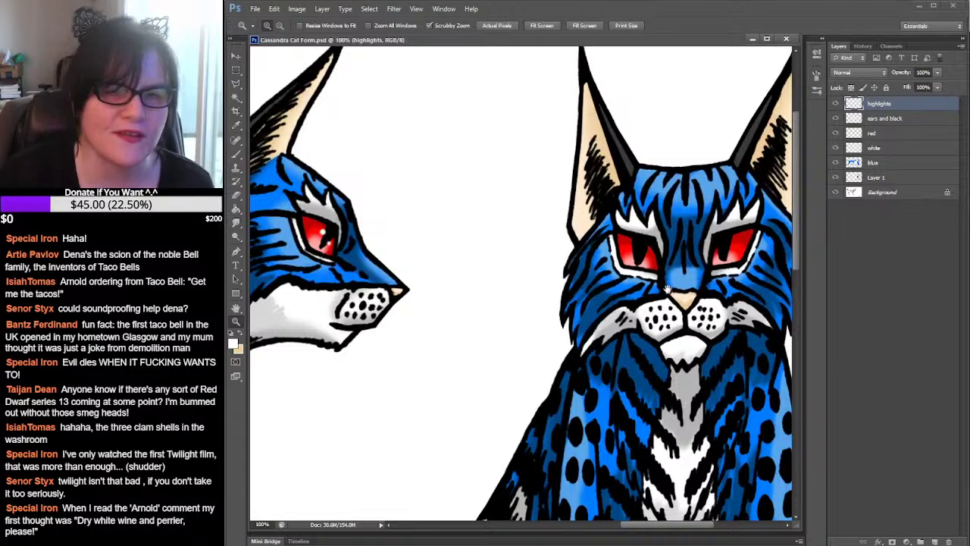
{"action": "left_click", "coordinate": [236, 154]}
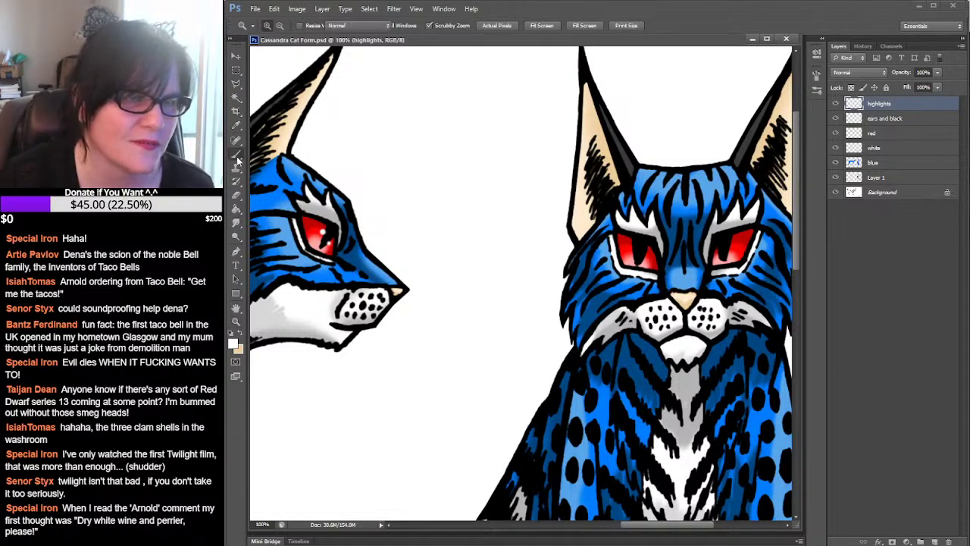
{"action": "left_click", "coordinate": [280, 28]}
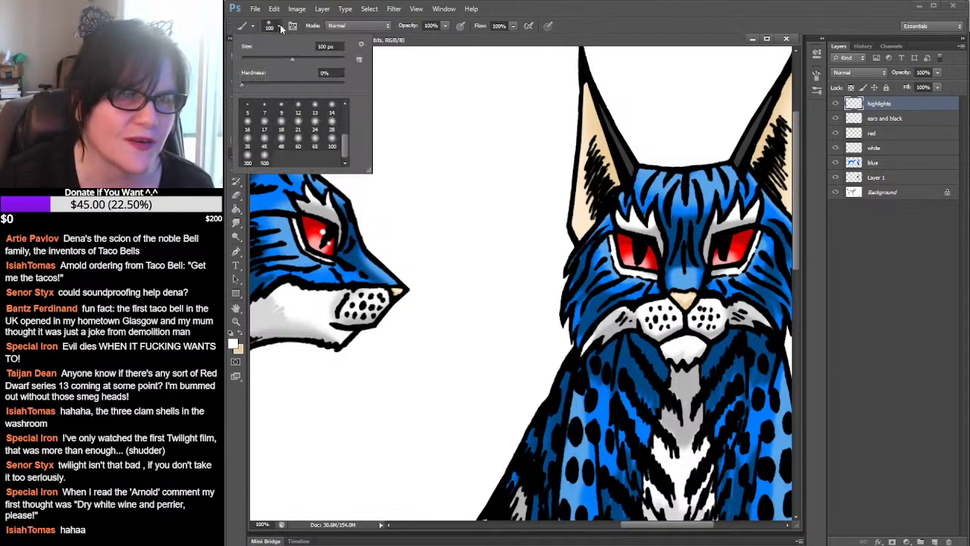
{"action": "left_click_drag", "start_coordinate": [346, 141], "coordinate": [348, 114]}
{"action": "left_click", "coordinate": [315, 137]}
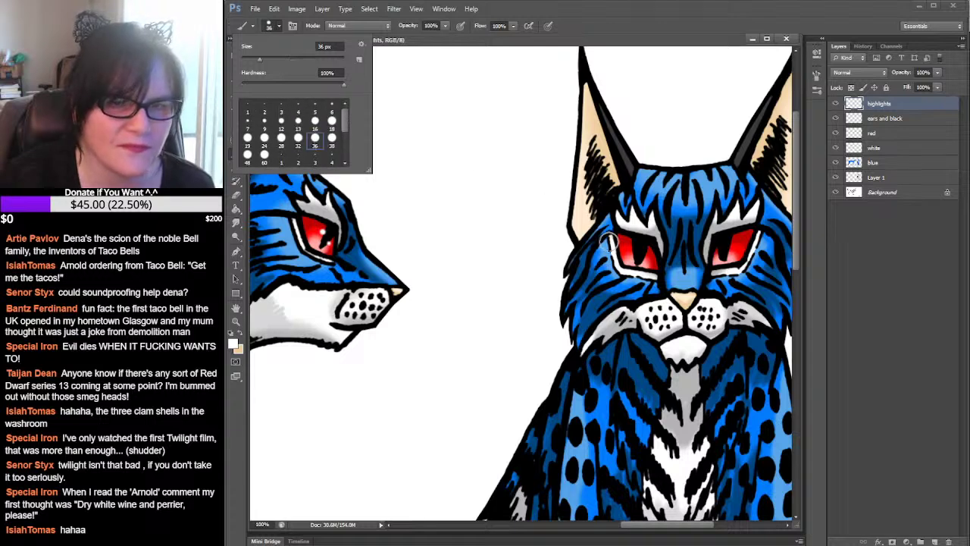
{"action": "scroll", "coordinate": [347, 121], "scroll_direction": "down", "scroll_amount": 3}
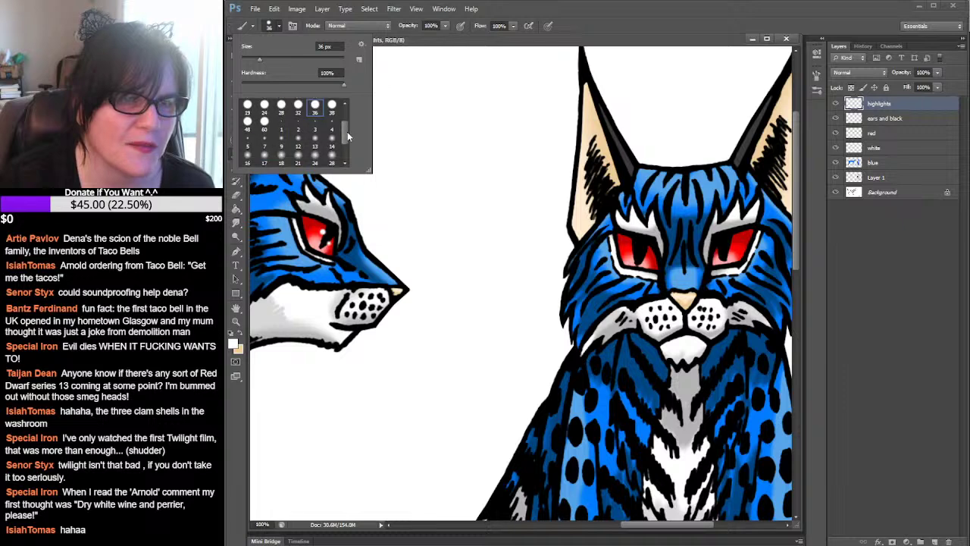
{"action": "left_click", "coordinate": [300, 140]}
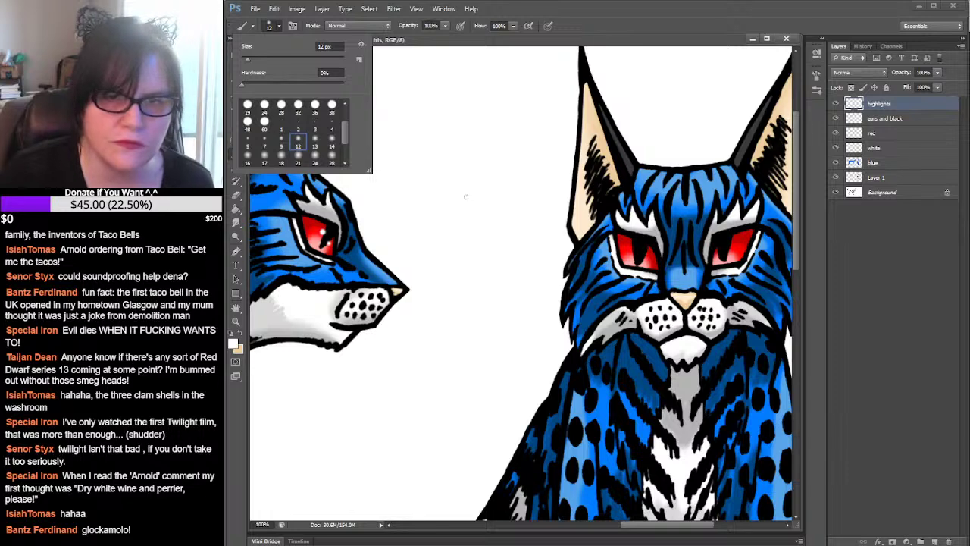
{"action": "left_click", "coordinate": [646, 258]}
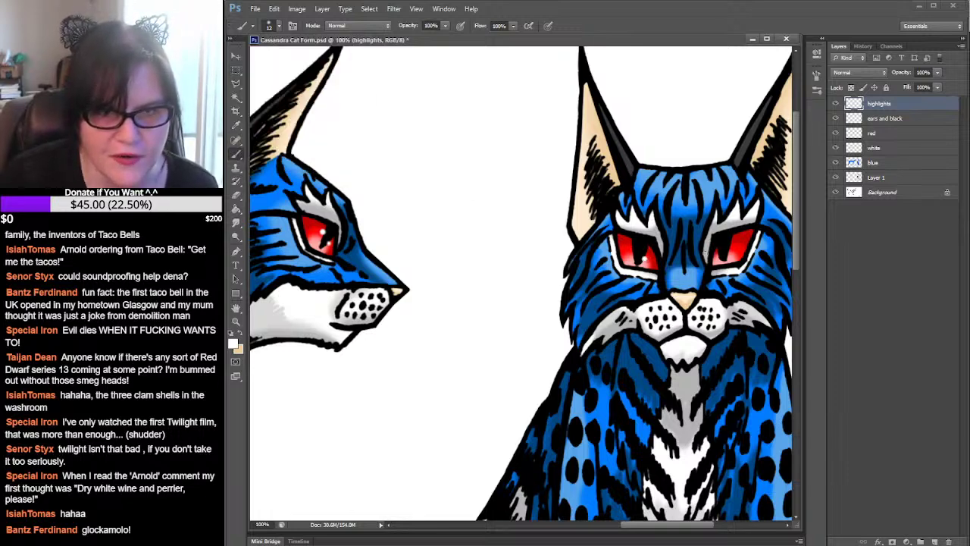
{"action": "left_click", "coordinate": [728, 256]}
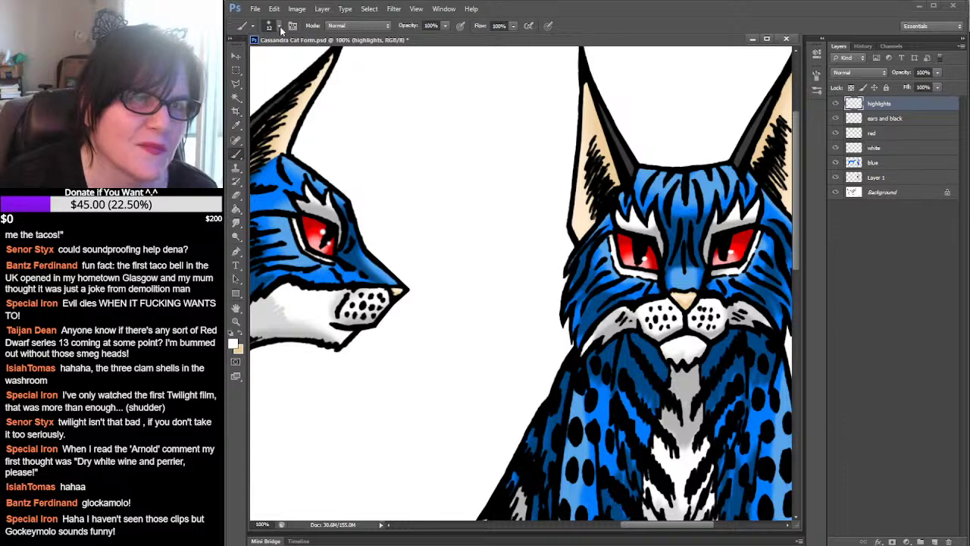
Dab a larger white highlight in each of the front-facing cat's eyes with a soft 24 px brush
{"action": "left_click", "coordinate": [279, 25]}
{"action": "left_click_drag", "start_coordinate": [347, 131], "coordinate": [348, 143]}
{"action": "left_click", "coordinate": [315, 134]}
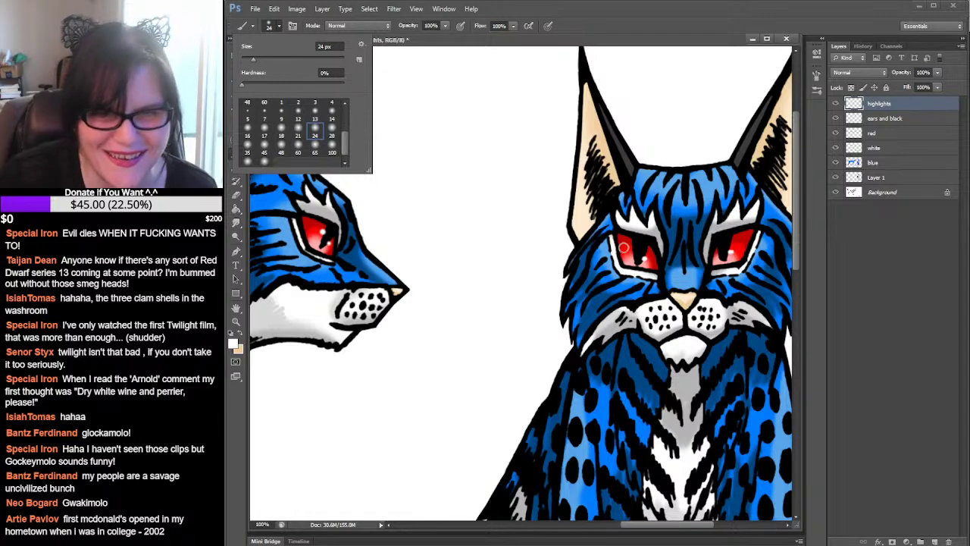
{"action": "left_click", "coordinate": [632, 249]}
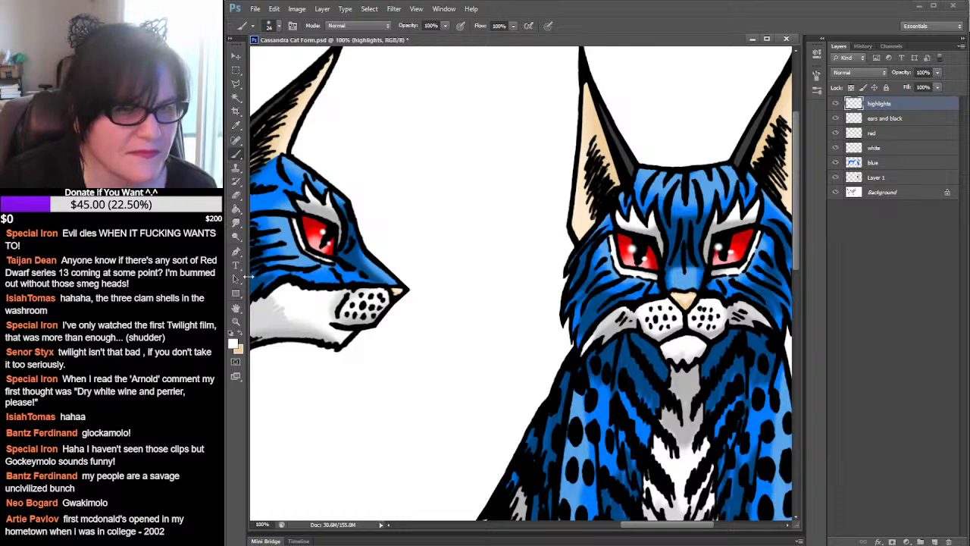
With a hard 13 px Eraser, trim the larger highlight and remove the smaller one in the front-facing cat's right-hand eye
{"action": "left_click", "coordinate": [235, 321]}
{"action": "left_click", "coordinate": [653, 255]}
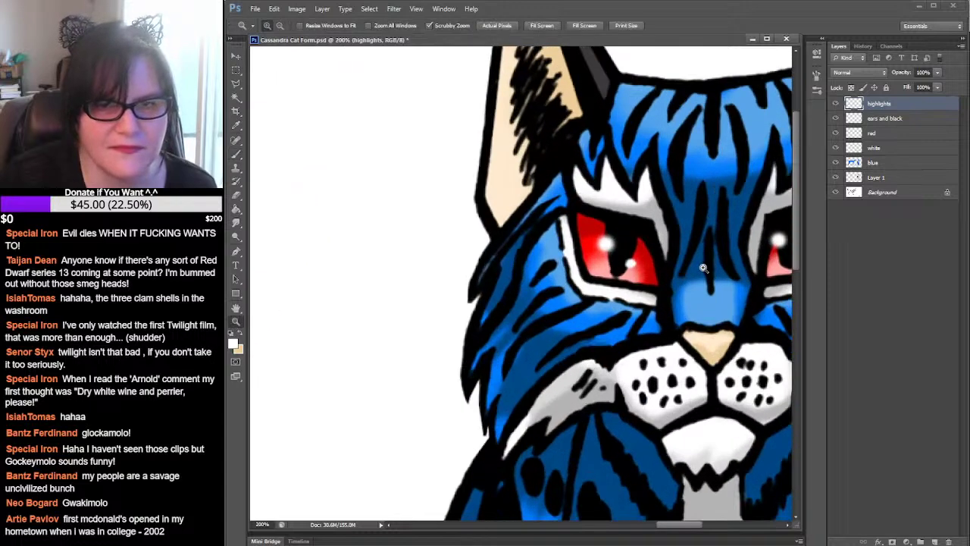
{"action": "left_click_drag", "start_coordinate": [743, 258], "coordinate": [508, 260]}
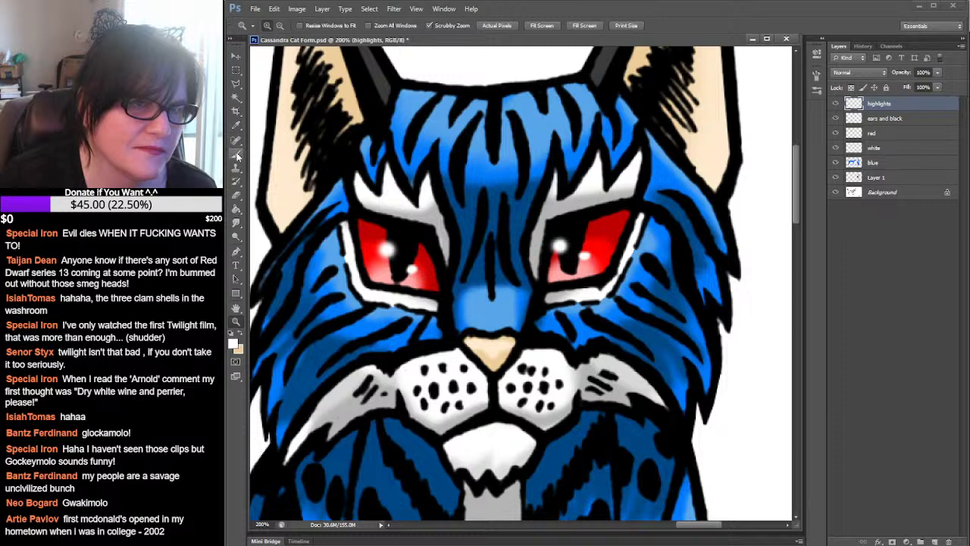
{"action": "left_click", "coordinate": [236, 194]}
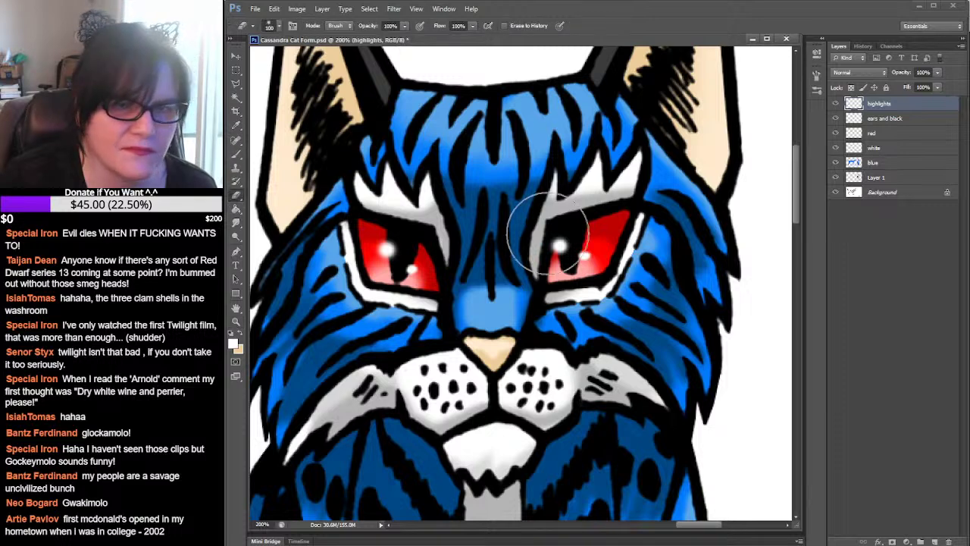
{"action": "left_click", "coordinate": [280, 27]}
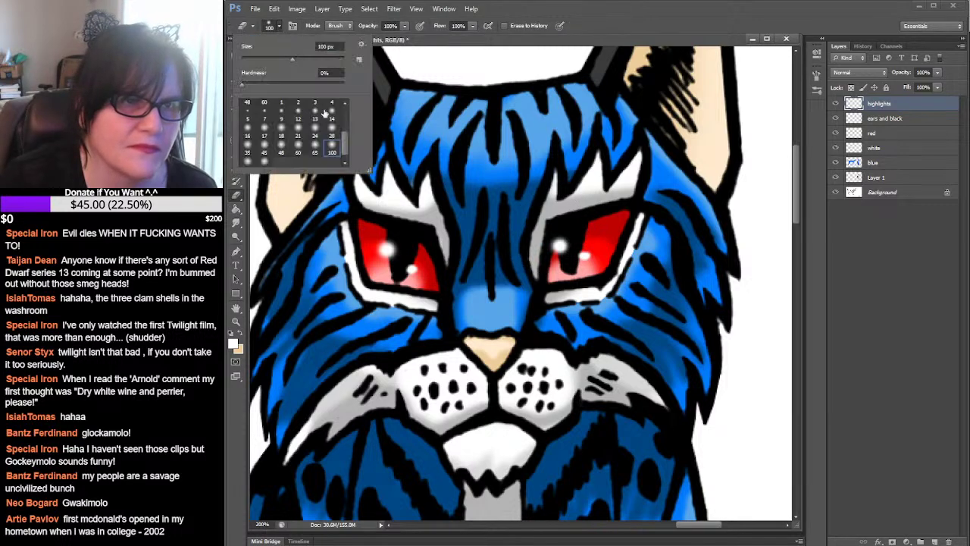
{"action": "scroll", "coordinate": [345, 144], "scroll_direction": "up", "scroll_amount": 3}
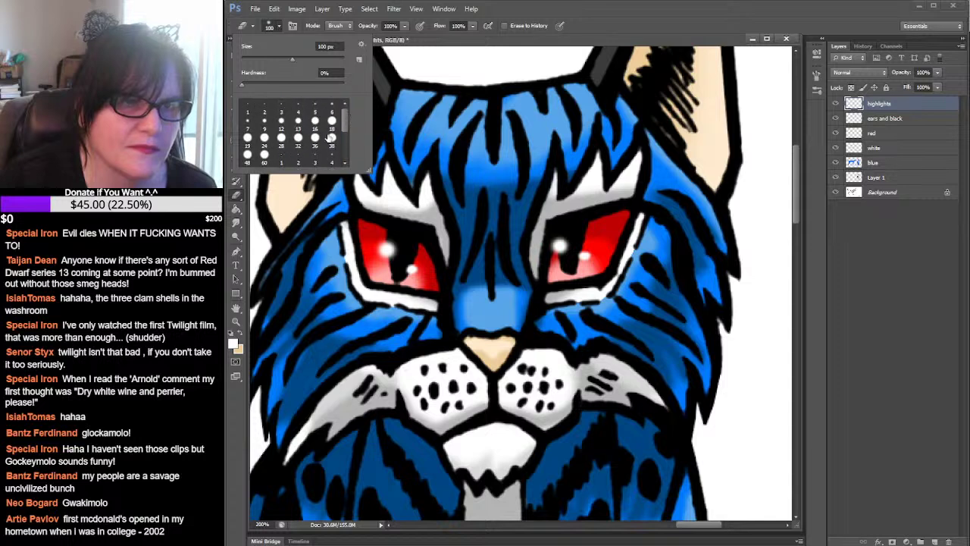
{"action": "left_click", "coordinate": [332, 145]}
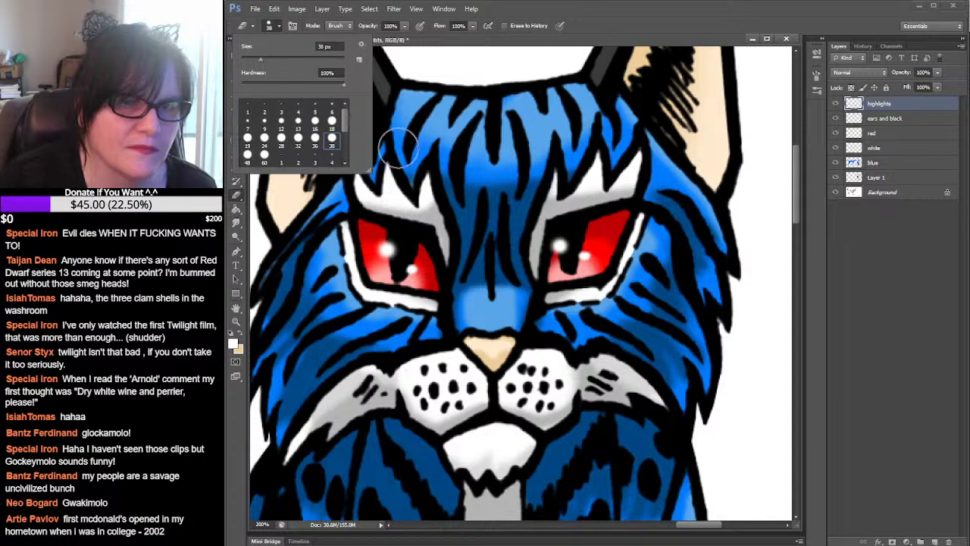
{"action": "left_click", "coordinate": [298, 121]}
{"action": "left_click", "coordinate": [550, 231]}
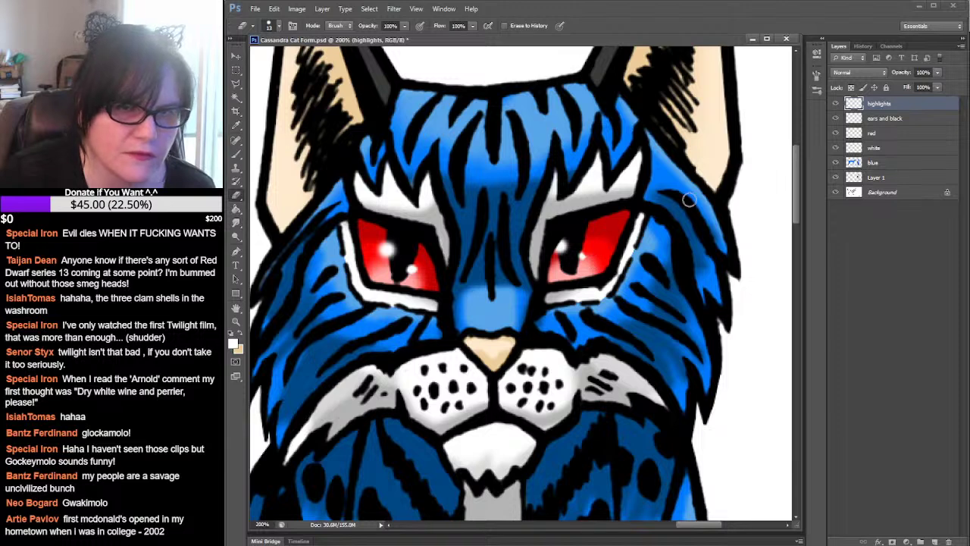
Dab a soft white 24 px highlight on the outer side of the pupil in the front-facing cat's right-hand eye
{"action": "left_click", "coordinate": [236, 156]}
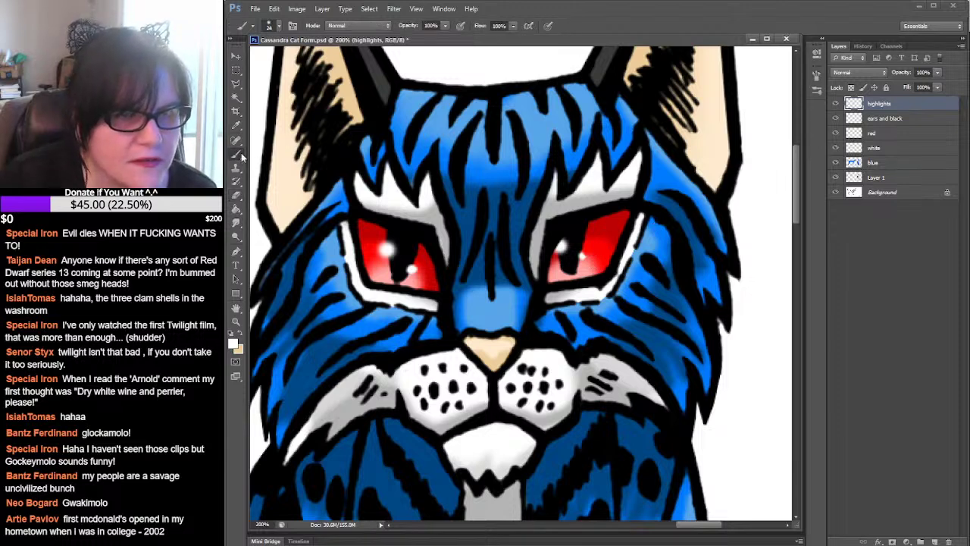
{"action": "left_click", "coordinate": [582, 257]}
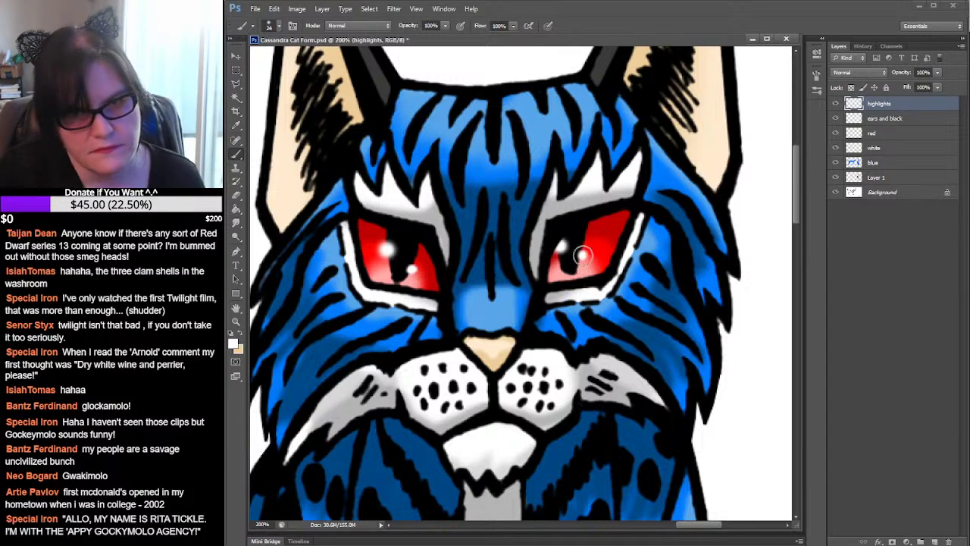
{"action": "left_click", "coordinate": [235, 321]}
{"action": "left_click_drag", "start_coordinate": [539, 284], "coordinate": [545, 276]}
{"action": "left_click", "coordinate": [546, 277]}
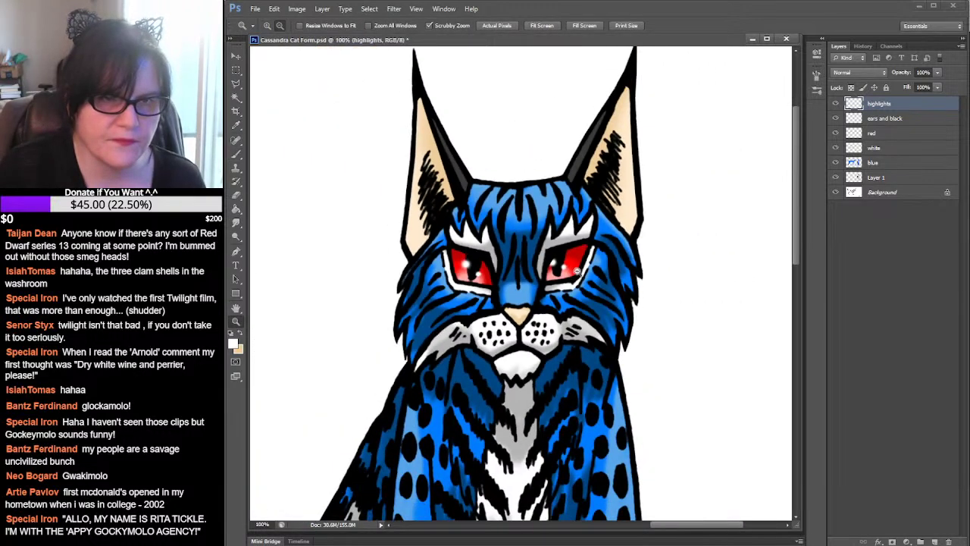
{"action": "left_click", "coordinate": [577, 273]}
{"action": "left_click", "coordinate": [638, 258]}
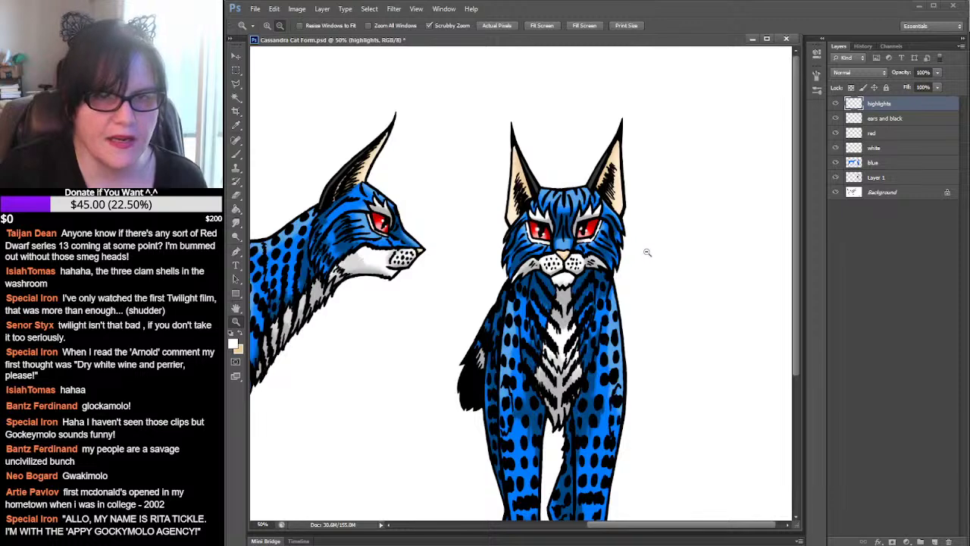
{"action": "left_click", "coordinate": [649, 252]}
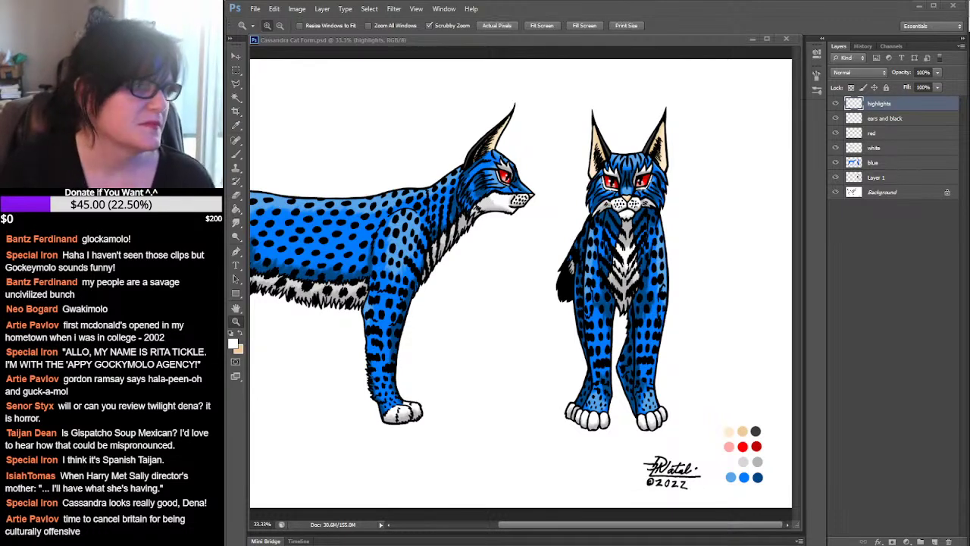
{"action": "key", "text": "alt+Tab"}
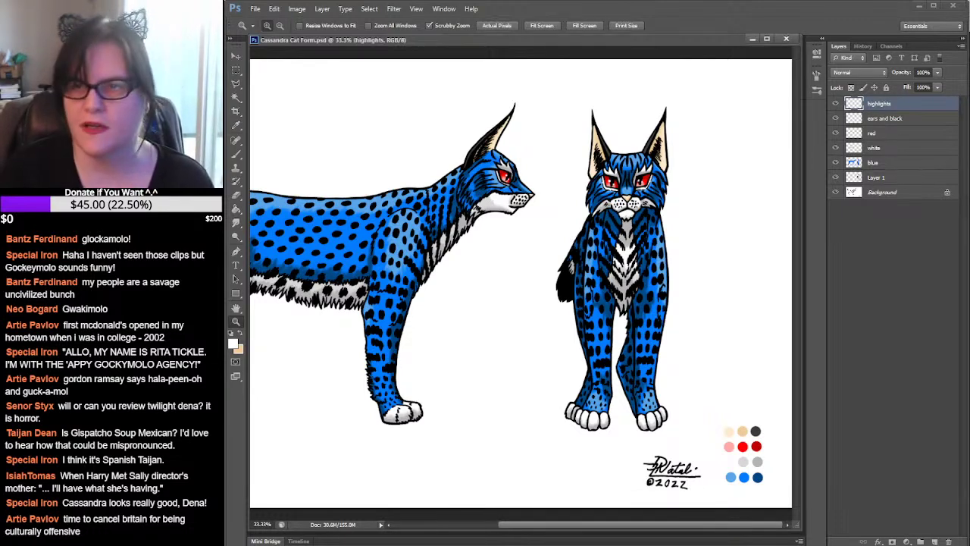
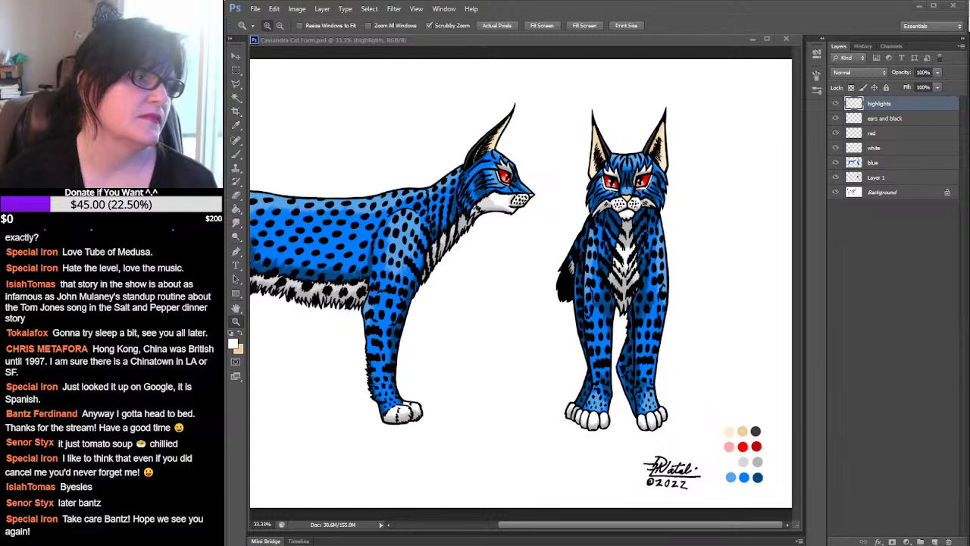
{"action": "left_click", "coordinate": [666, 15]}
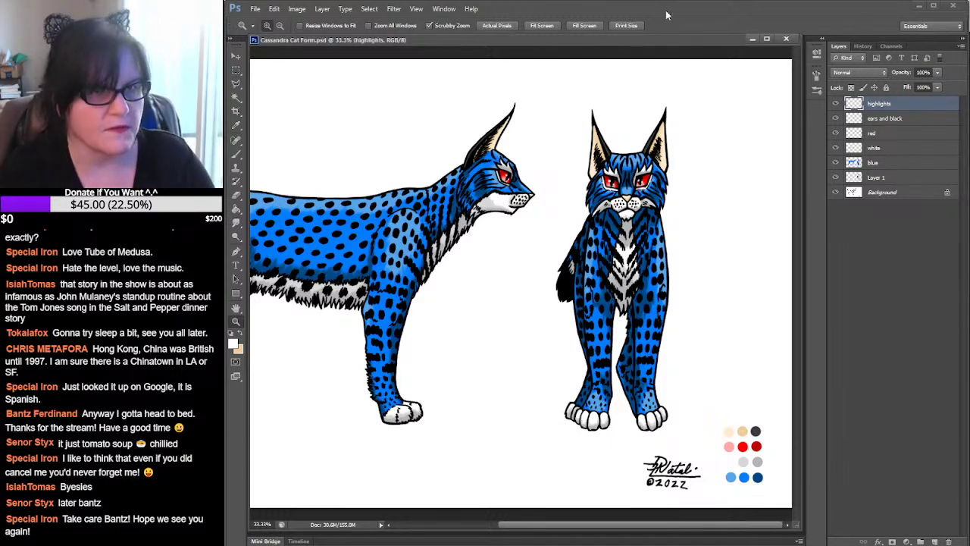